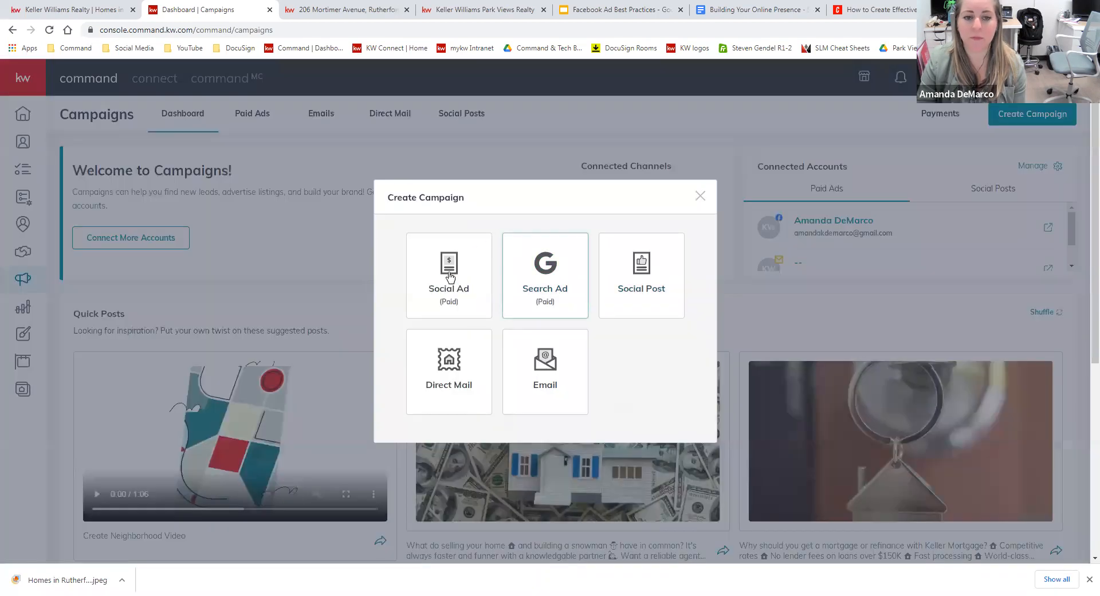
pyautogui.click(471, 267)
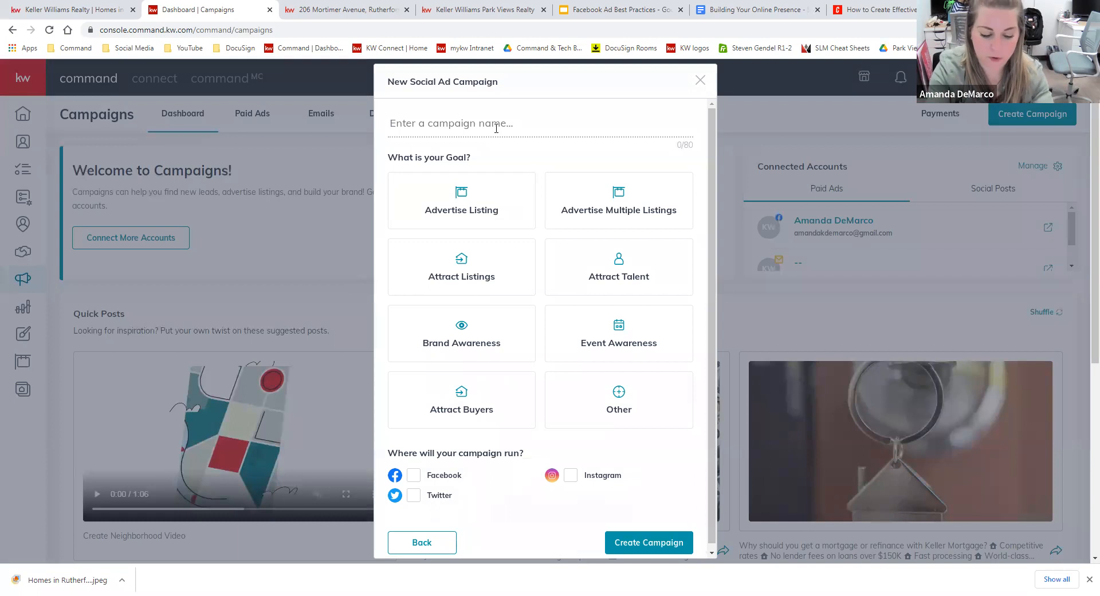
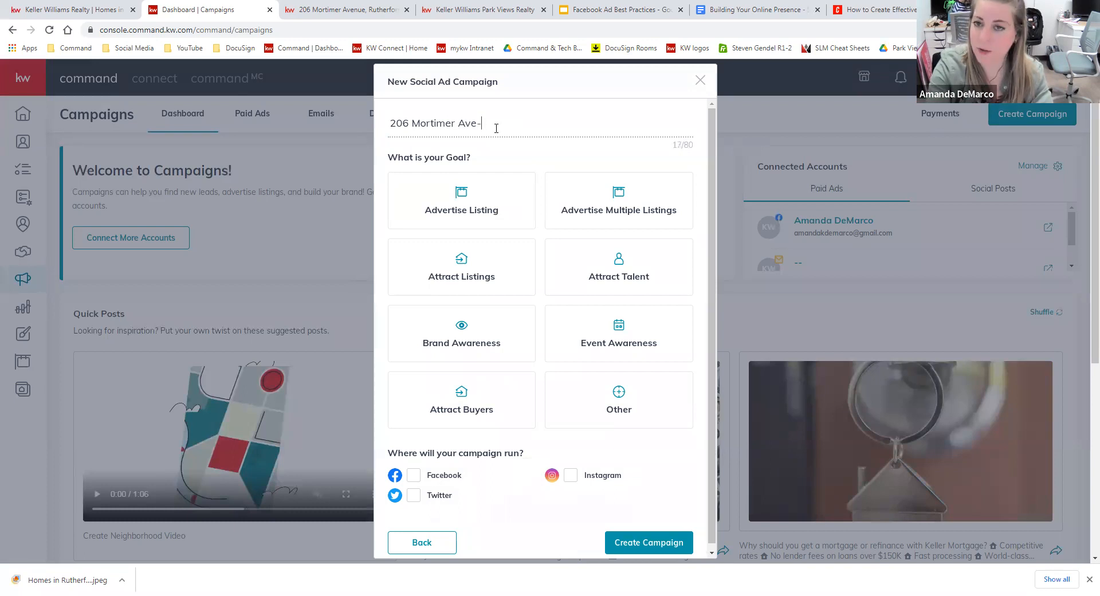
pyautogui.write('For Sale')
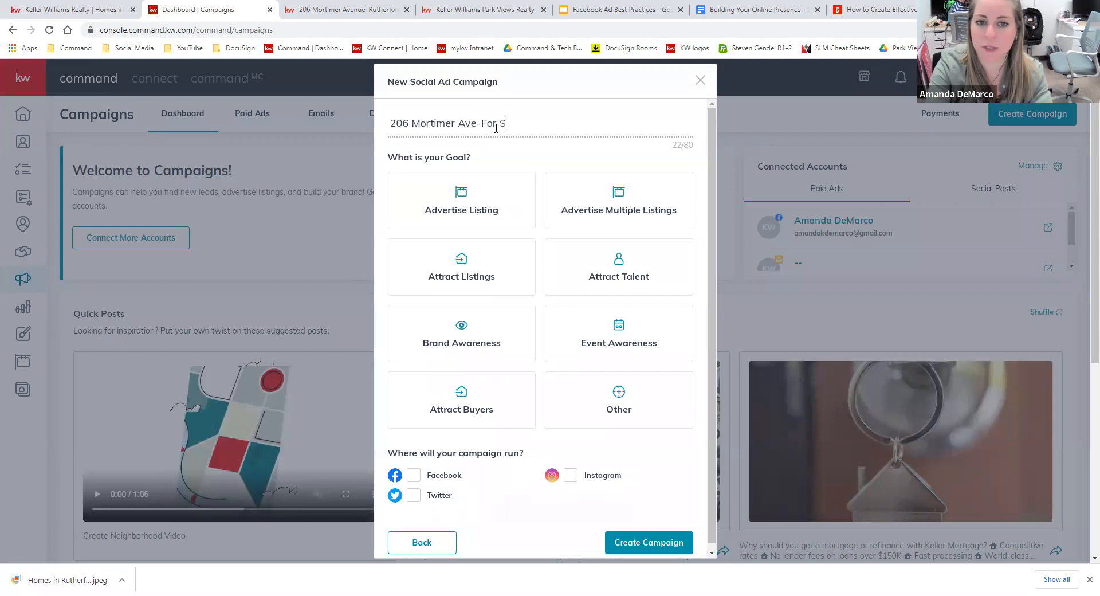
pyautogui.click(505, 206)
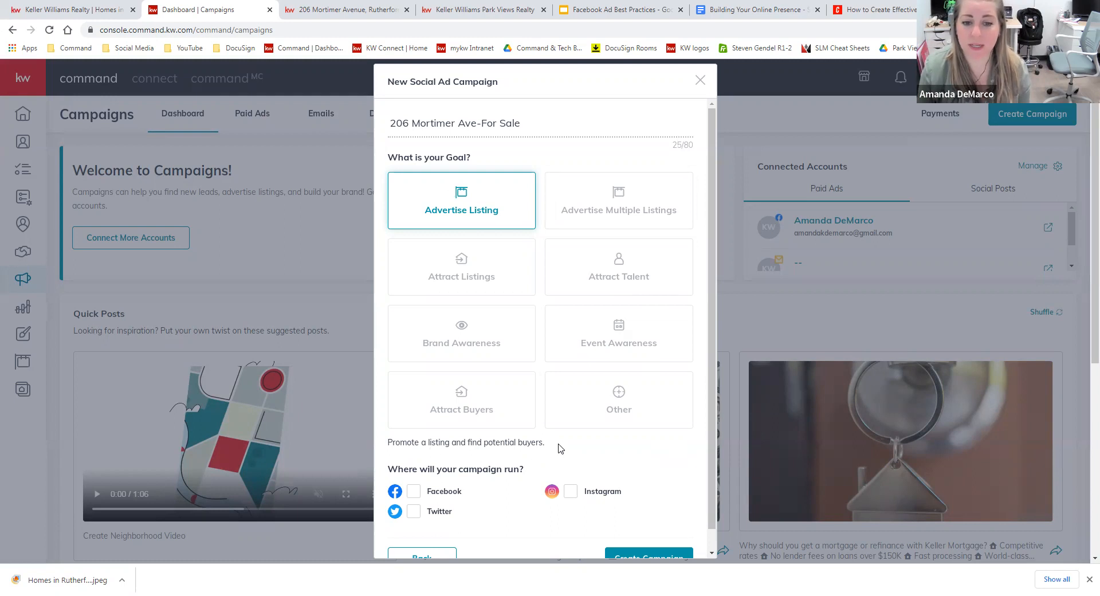
# Choose Facebook and Instagram as the campaign's placements, then create the campaign.
pyautogui.moveTo(561, 448); pyautogui.dragTo(400, 444)
pyautogui.click(537, 452)
pyautogui.scroll(-1, 540, 455)
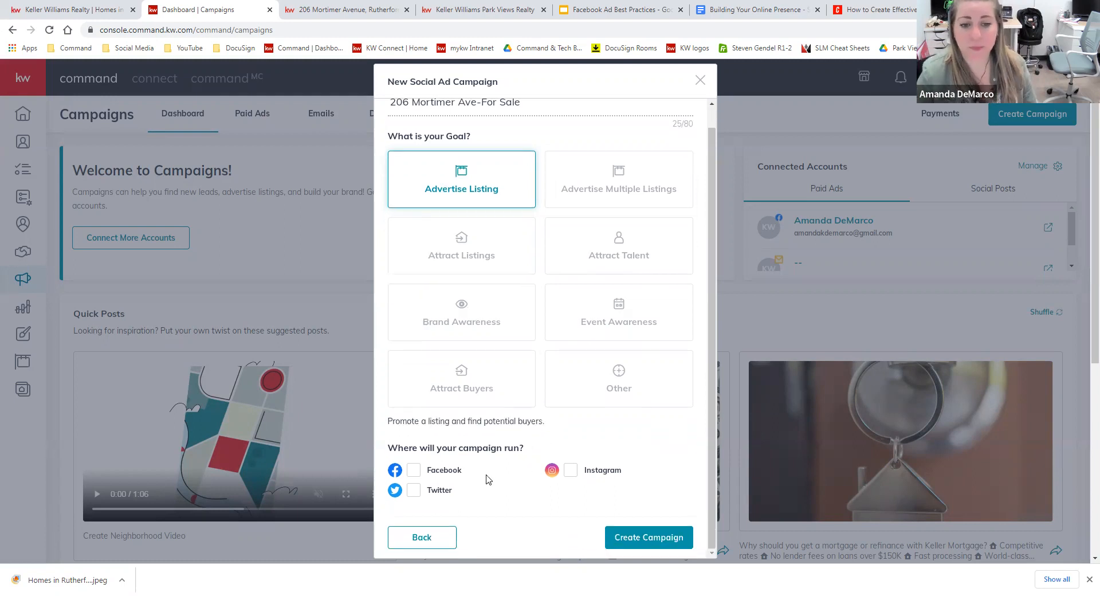
pyautogui.click(417, 474)
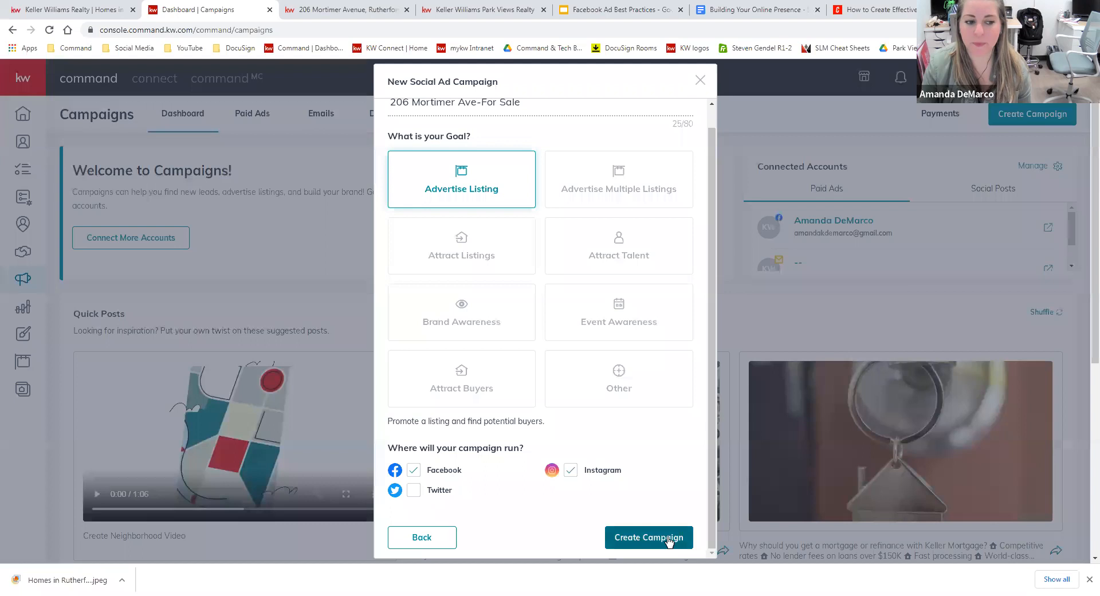
pyautogui.click(630, 548)
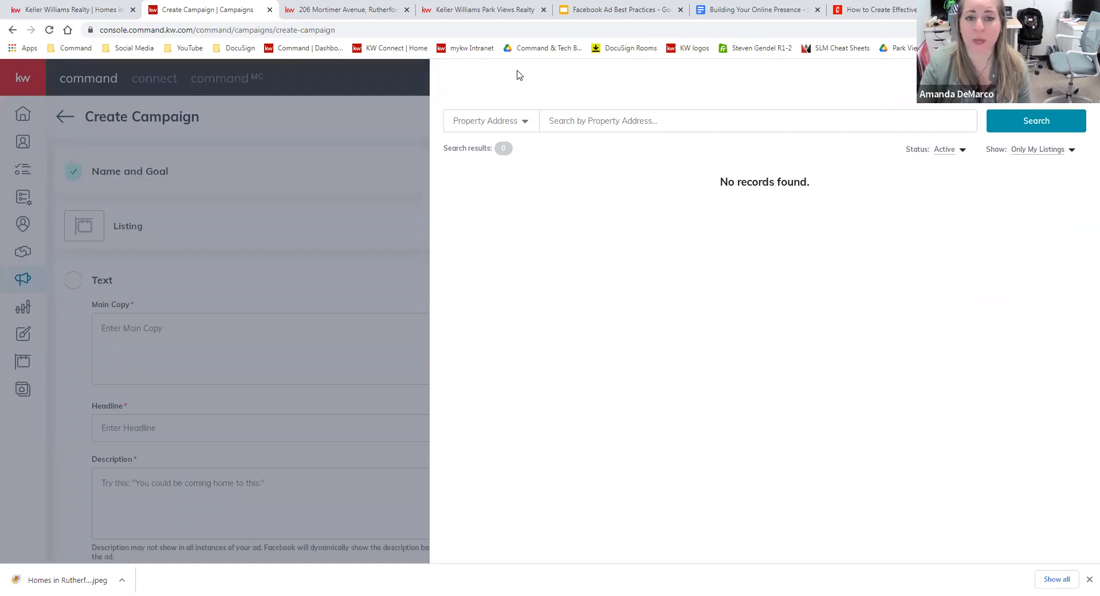
# Set the listing search to show All Listings, searched by MLS Number, then go to the property tab.
pyautogui.click(1060, 146)
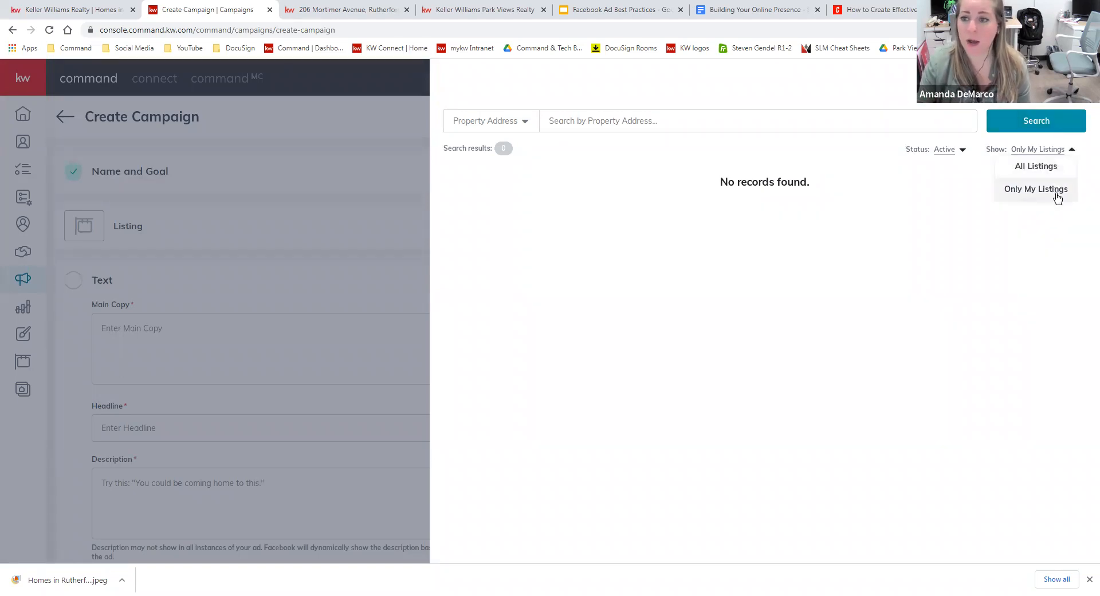
pyautogui.click(1048, 166)
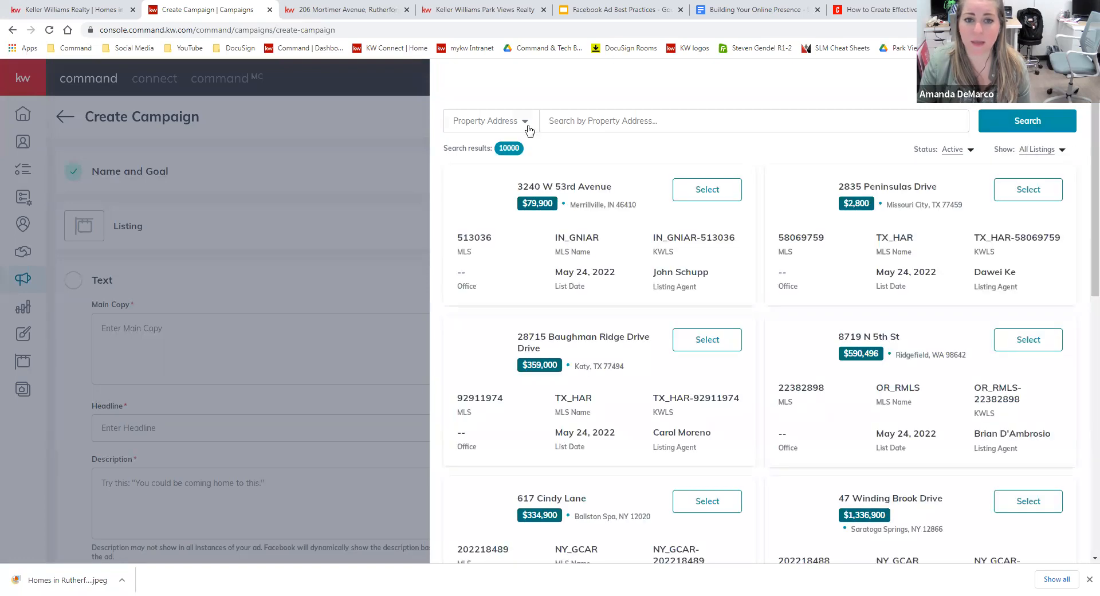
pyautogui.click(527, 127)
pyautogui.click(484, 162)
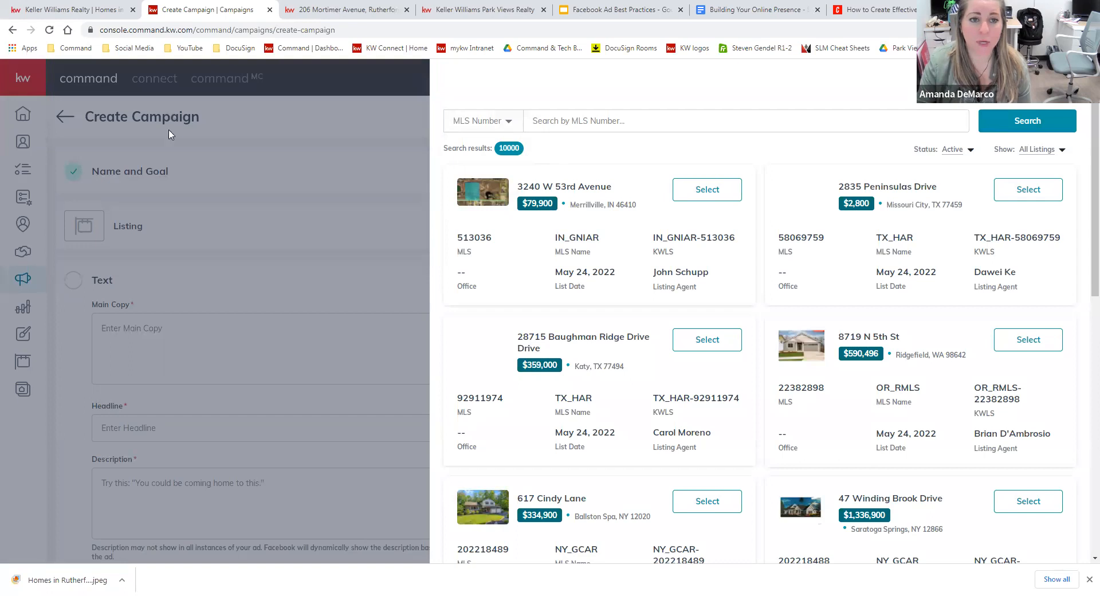
pyautogui.hotkey('ctrl', 'Tab')
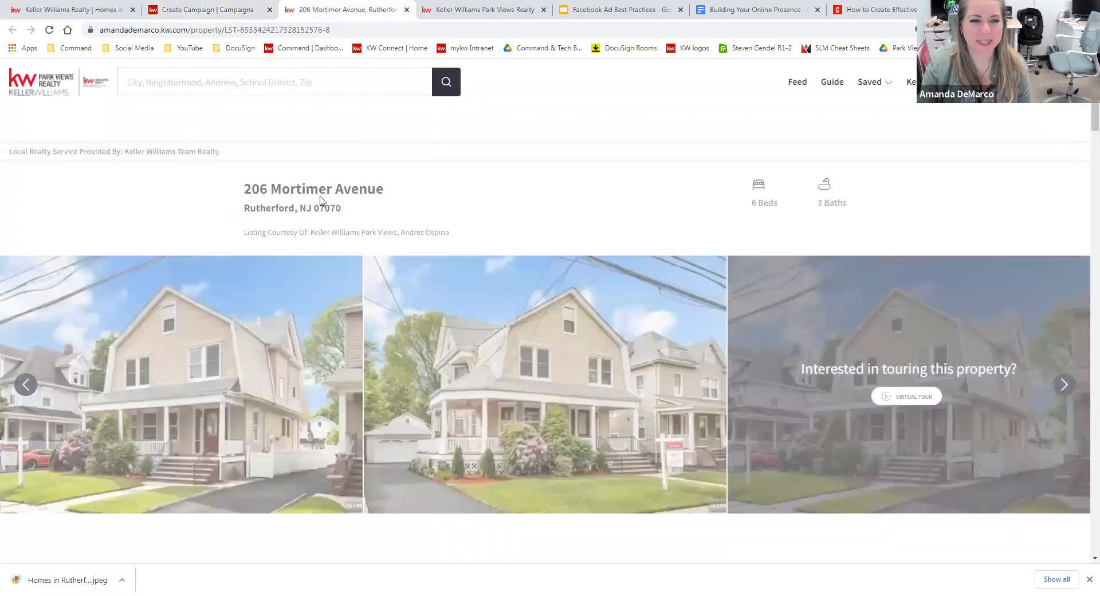
# Copy MLS number 22018181 from the property page and search it in the campaign's listing search.
pyautogui.scroll(-2, 299, 533)
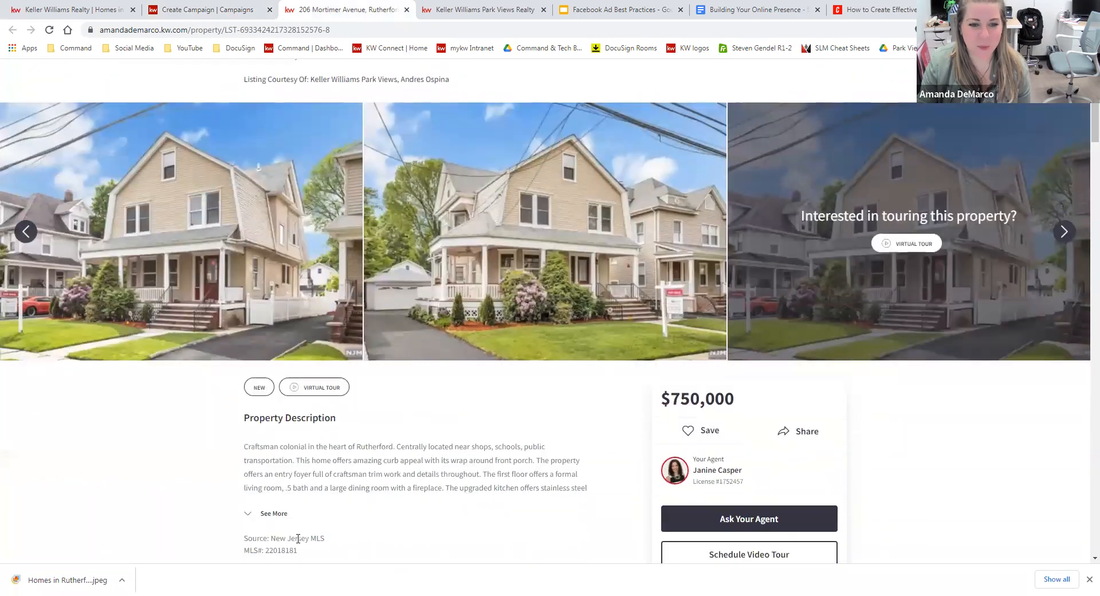
pyautogui.doubleClick(277, 551)
pyautogui.rightClick(280, 551)
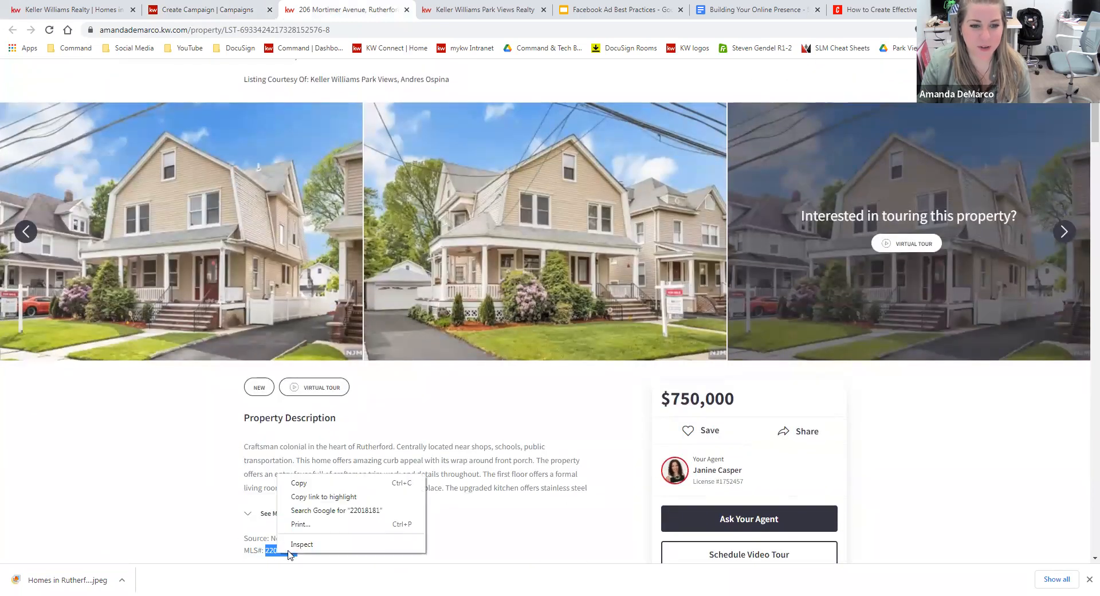
pyautogui.click(301, 484)
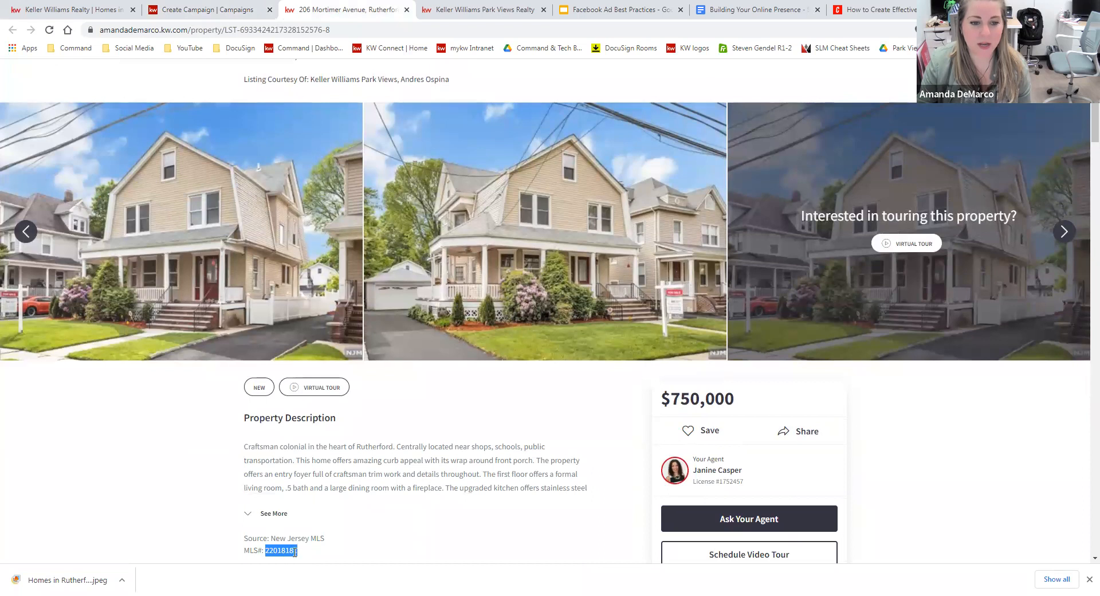
pyautogui.click(226, 8)
pyautogui.click(682, 127)
pyautogui.rightClick(679, 127)
pyautogui.click(723, 199)
pyautogui.click(1028, 117)
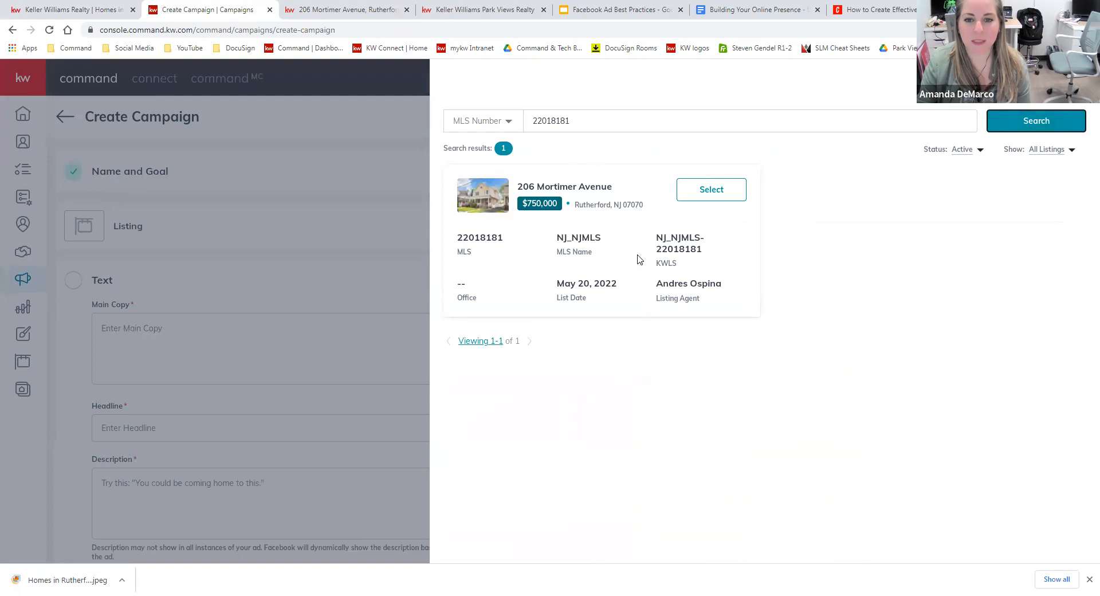
pyautogui.click(732, 187)
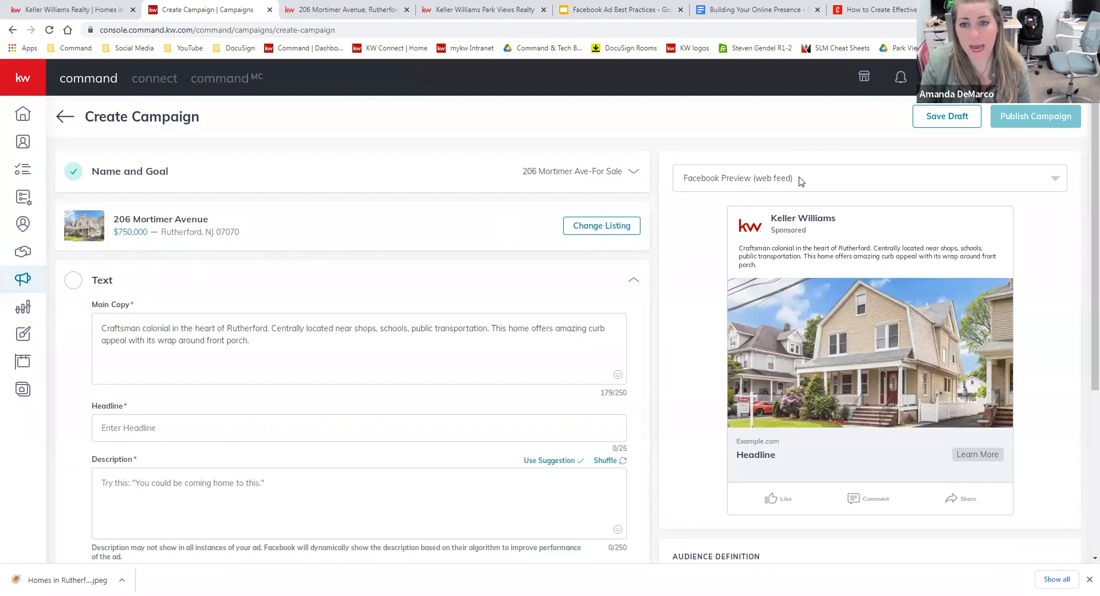
pyautogui.click(1011, 186)
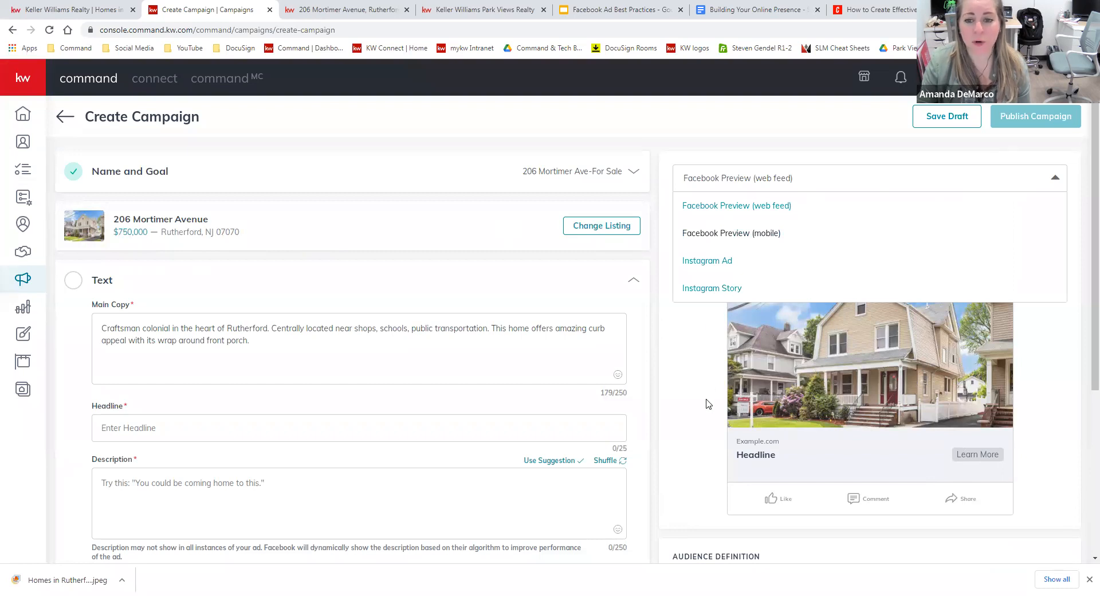
pyautogui.click(701, 379)
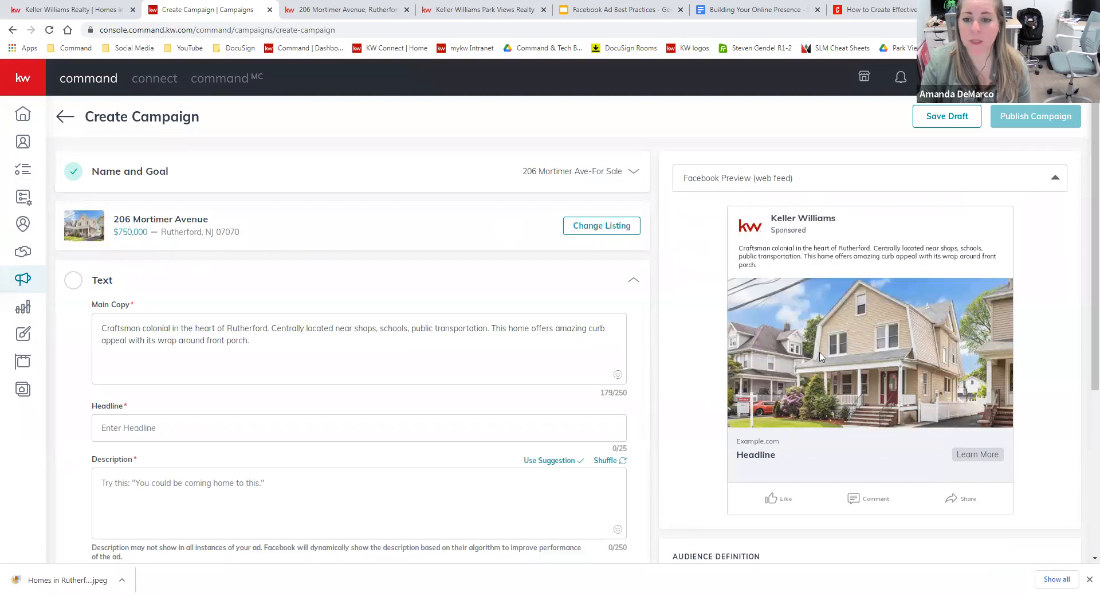
pyautogui.click(828, 184)
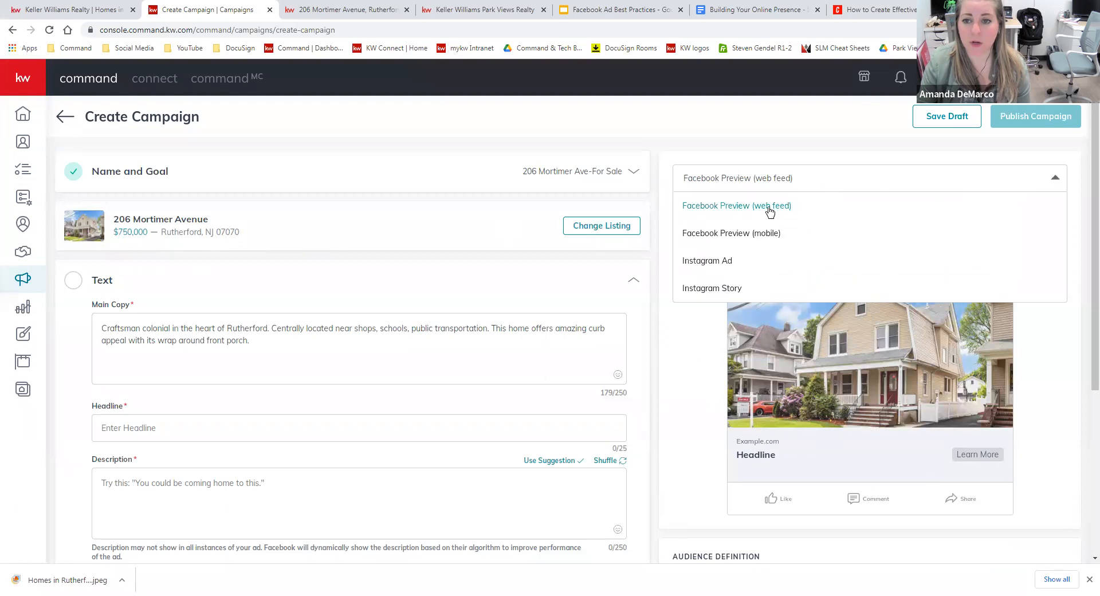
pyautogui.click(769, 234)
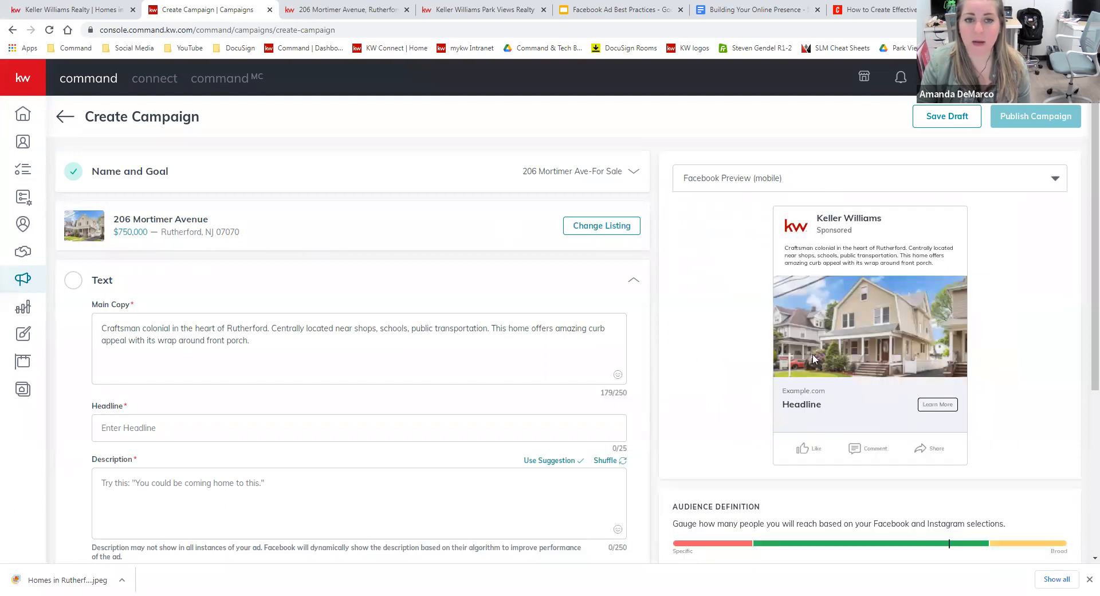
pyautogui.click(799, 181)
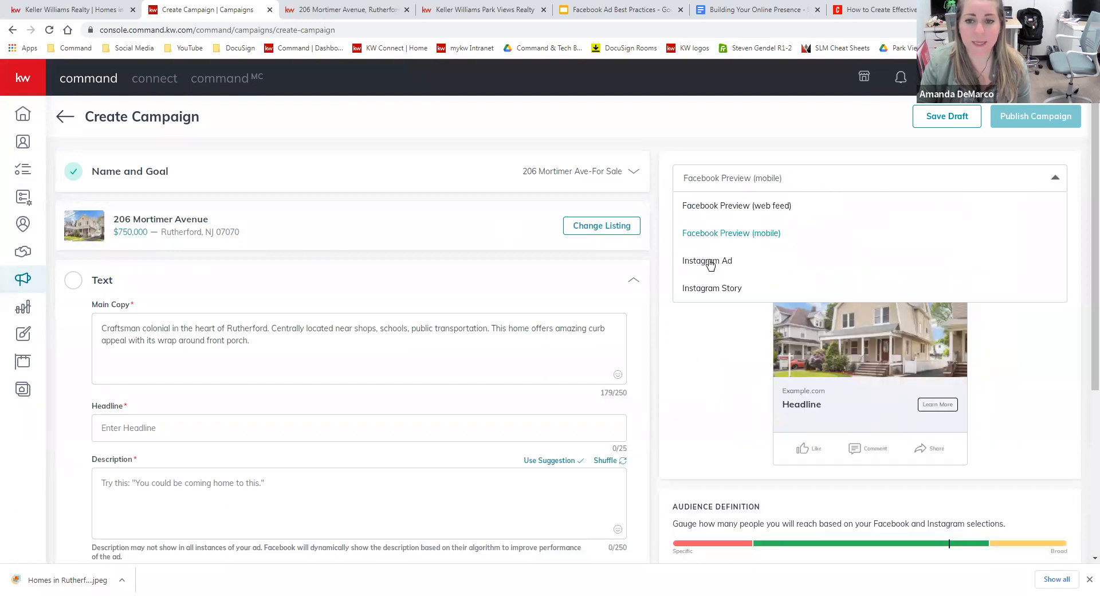
pyautogui.click(710, 259)
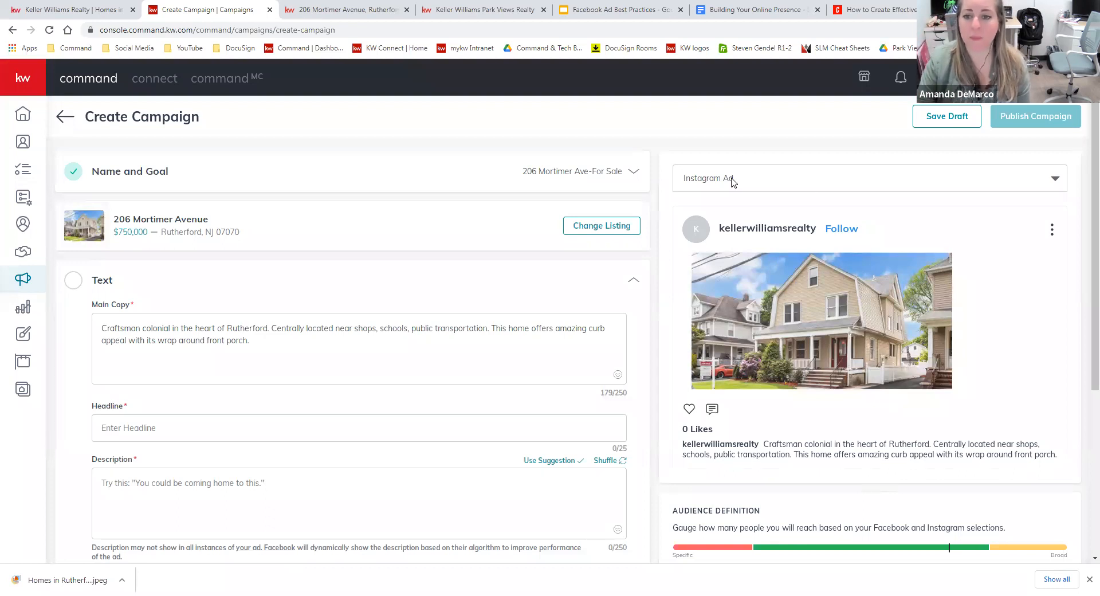
pyautogui.click(846, 180)
pyautogui.click(903, 286)
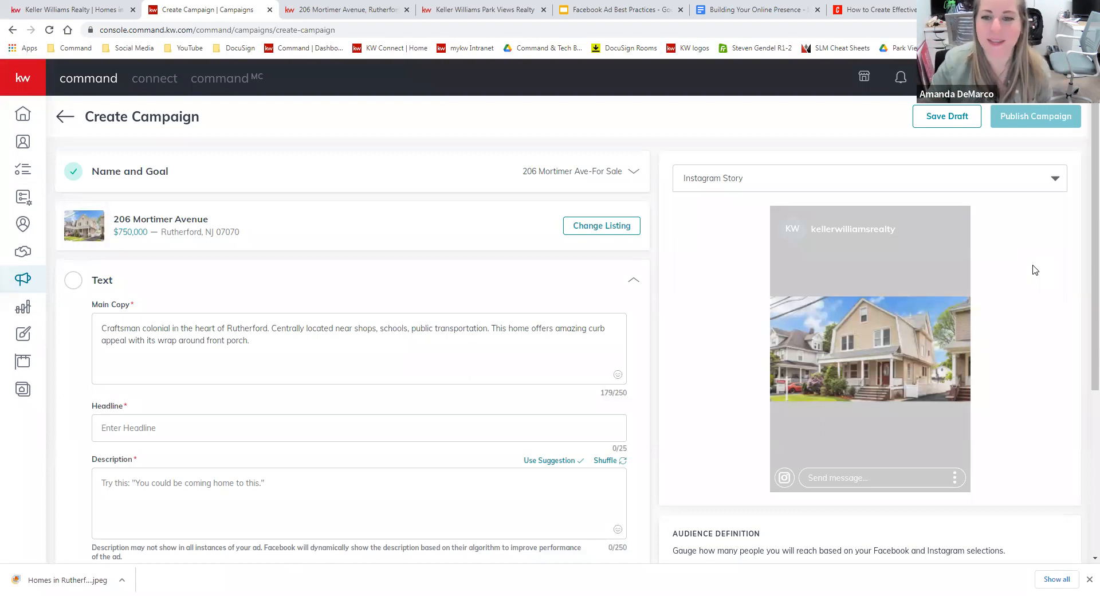
pyautogui.click(1022, 177)
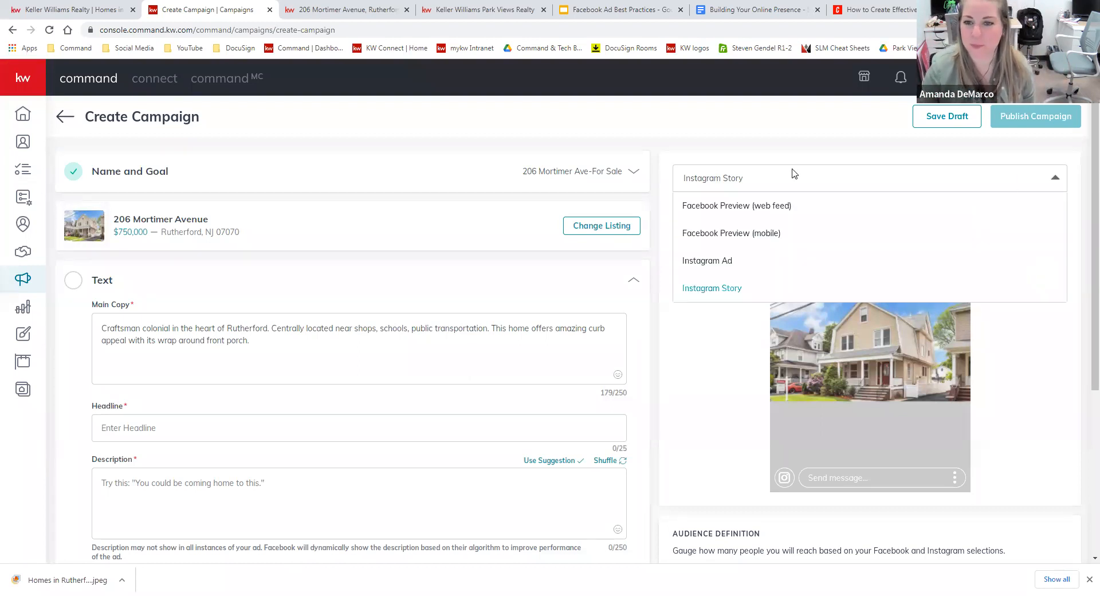
pyautogui.click(782, 205)
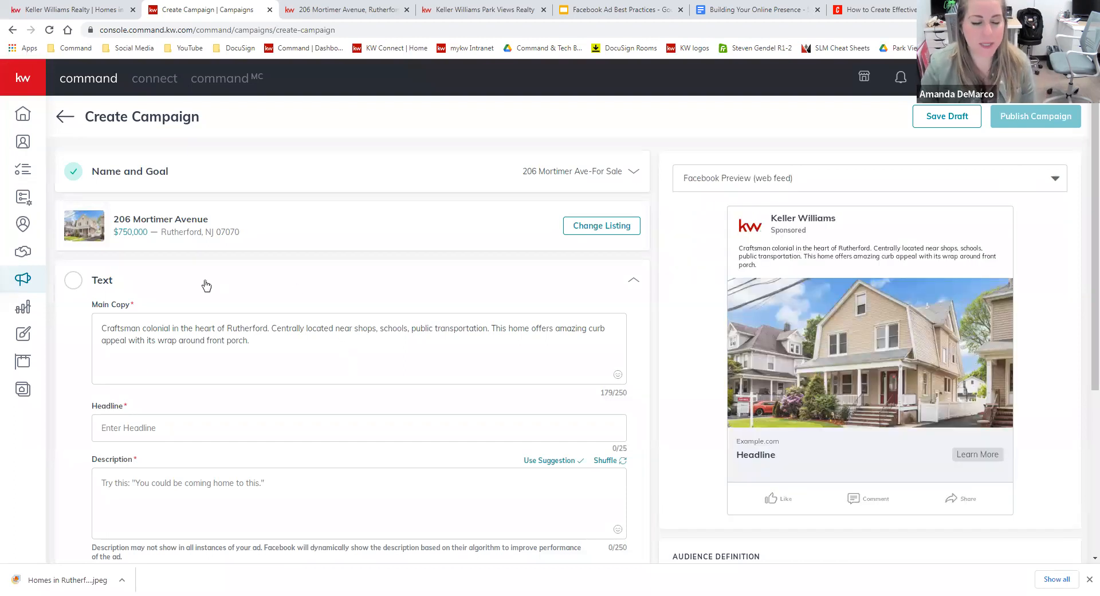
# Review the Rutherford craftsman colonial main copy, now at 179 of 250 characters.
pyautogui.scroll(-1, 381, 369)
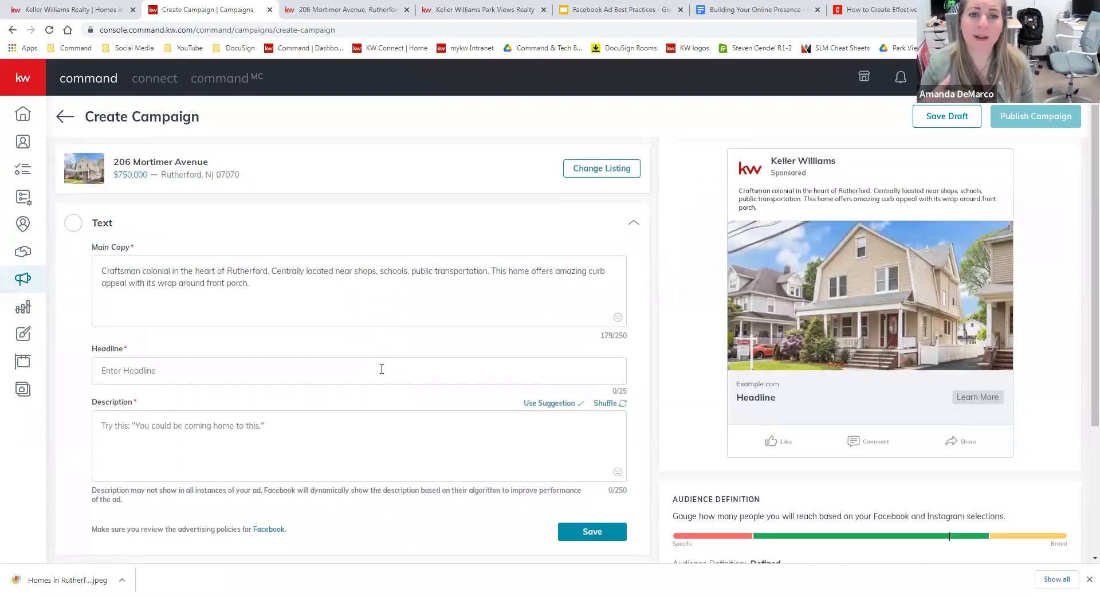
pyautogui.moveTo(249, 283); pyautogui.dragTo(89, 269)
pyautogui.click(314, 270)
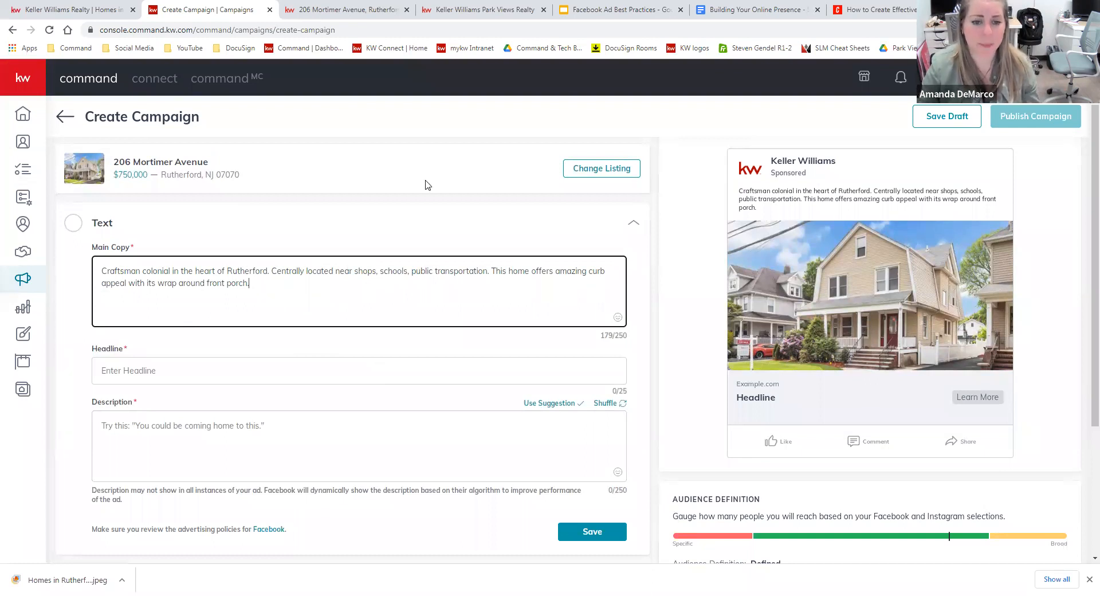
pyautogui.hotkey('ctrl', 'Tab')
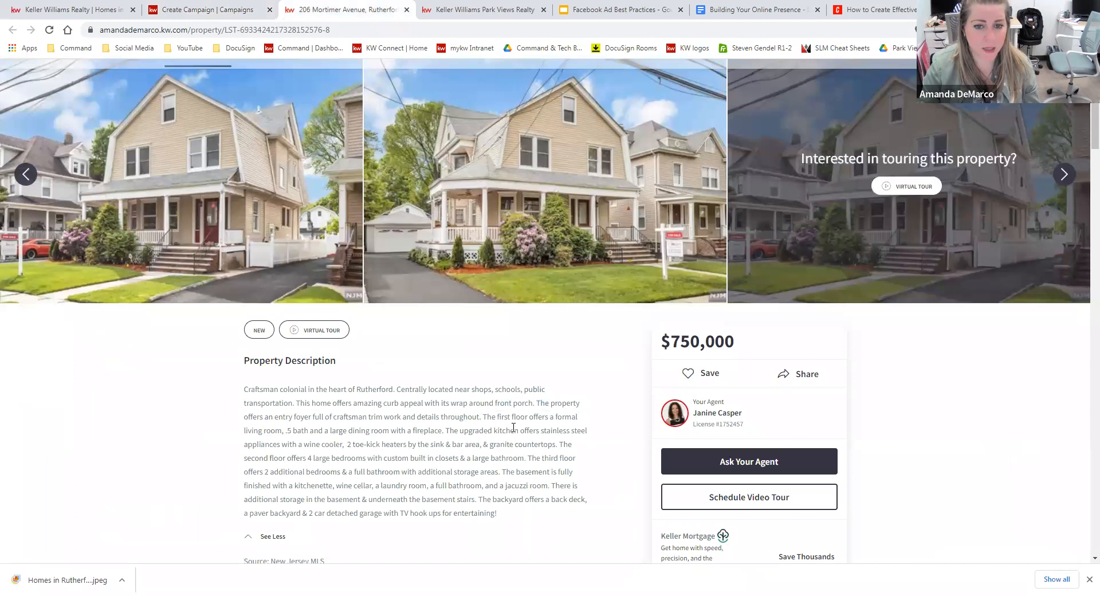
pyautogui.scroll(-1, 514, 427)
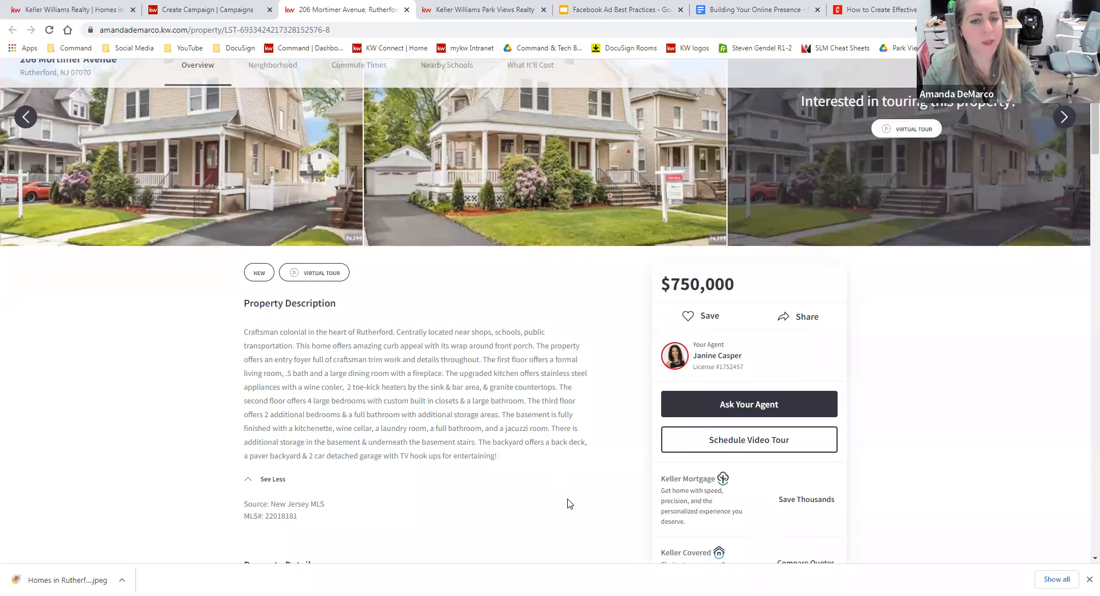
pyautogui.scroll(2, 570, 499)
pyautogui.scroll(3, 570, 500)
pyautogui.scroll(-2, 570, 501)
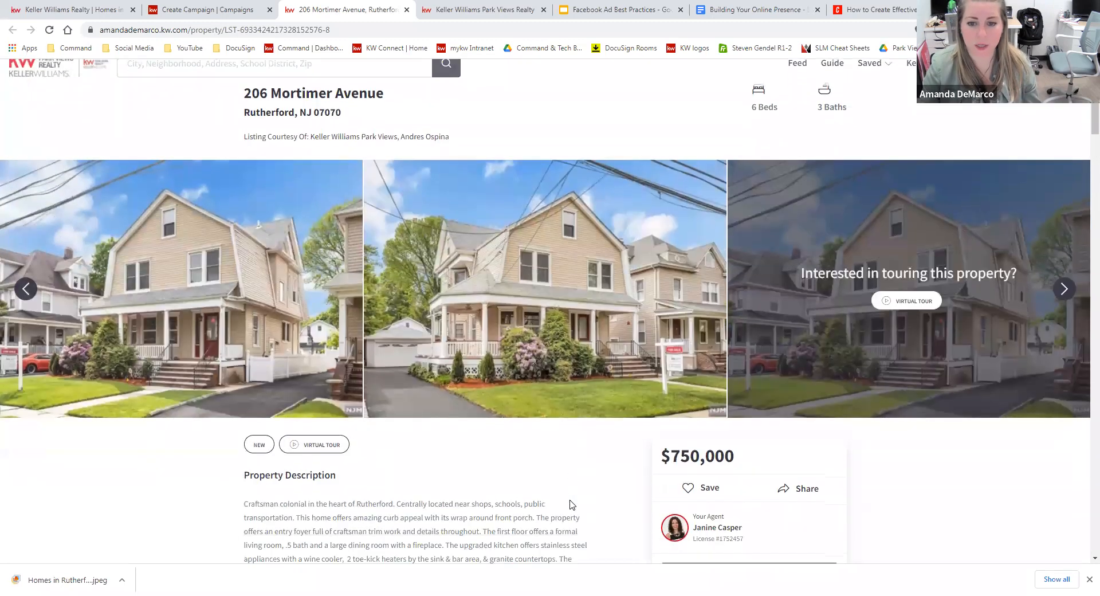
pyautogui.scroll(-3, 567, 498)
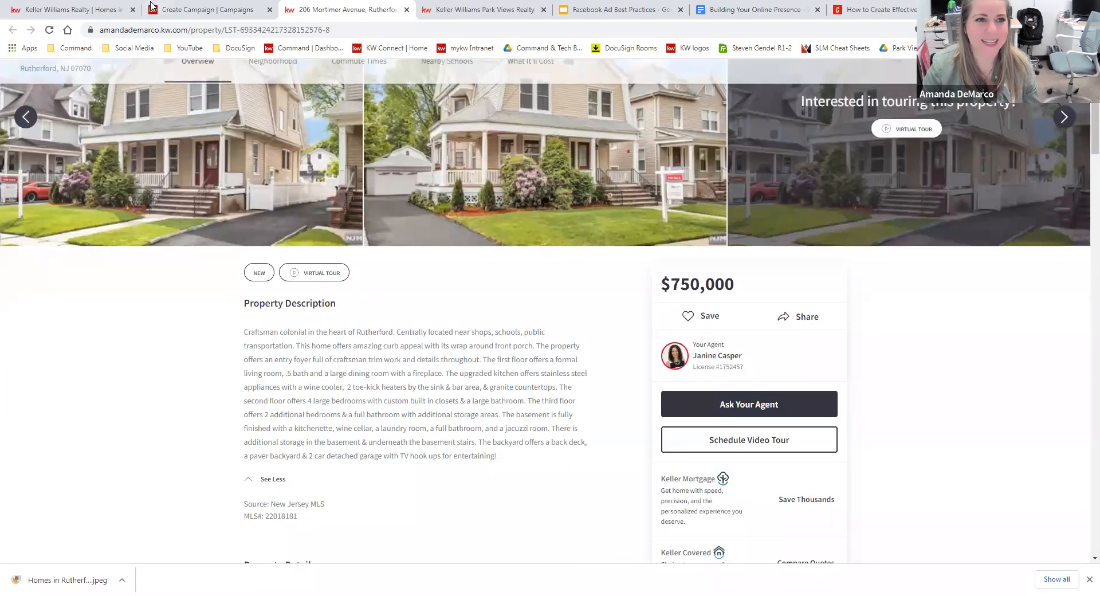
pyautogui.click(203, 7)
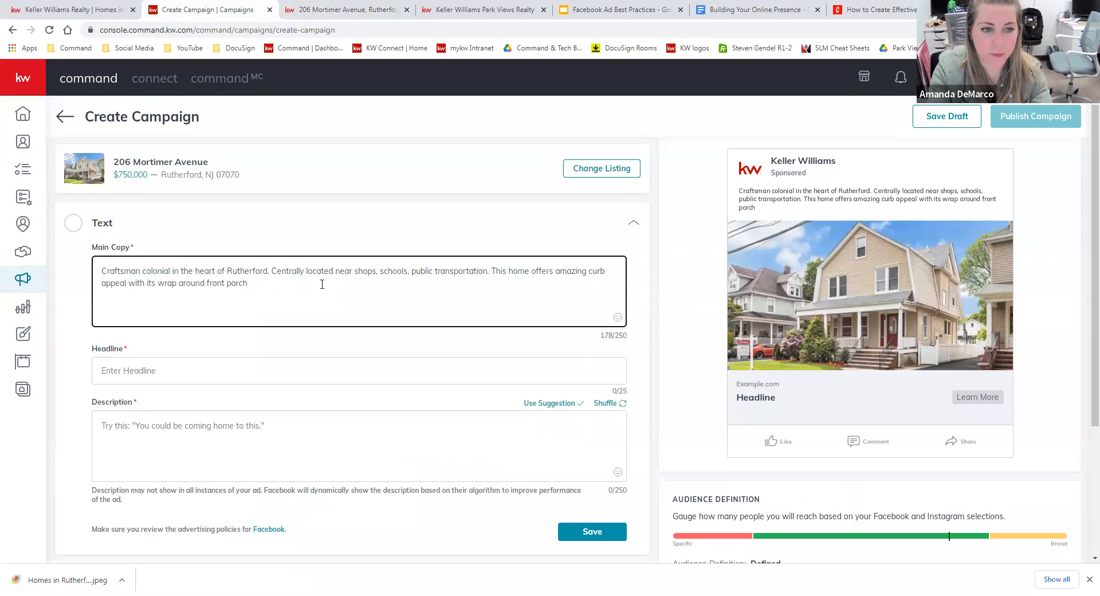
# Append ', upgraded kitchen, wine cellar, Jacuzzi room, and more' to the main copy, capitalising Jacuzzi.
pyautogui.press('BackSpace')
pyautogui.write(', up')
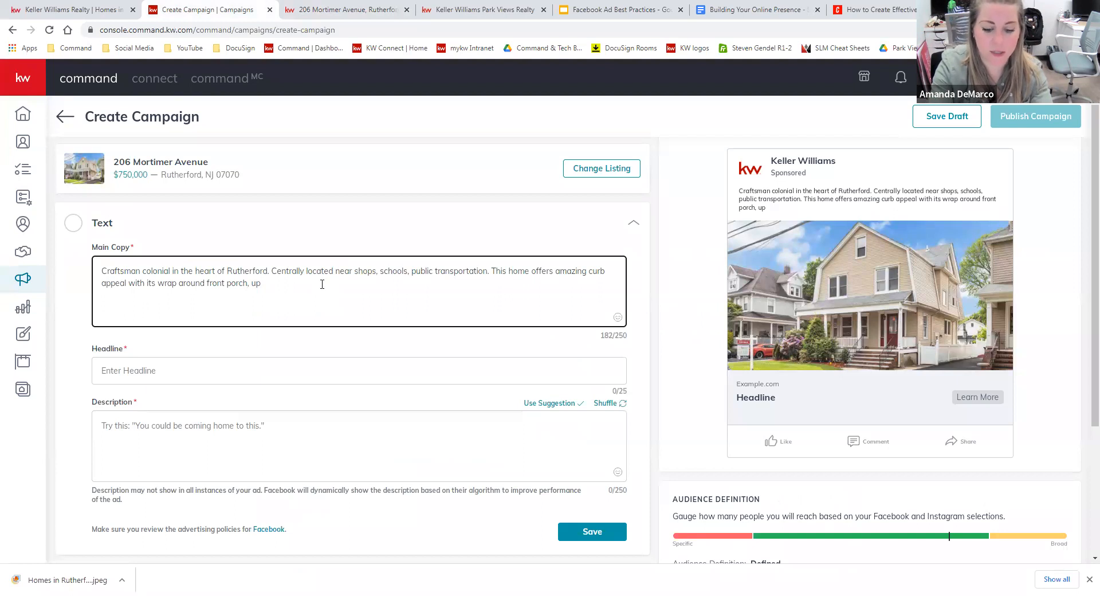
pyautogui.write('graded kitchen, wine cellar, ja')
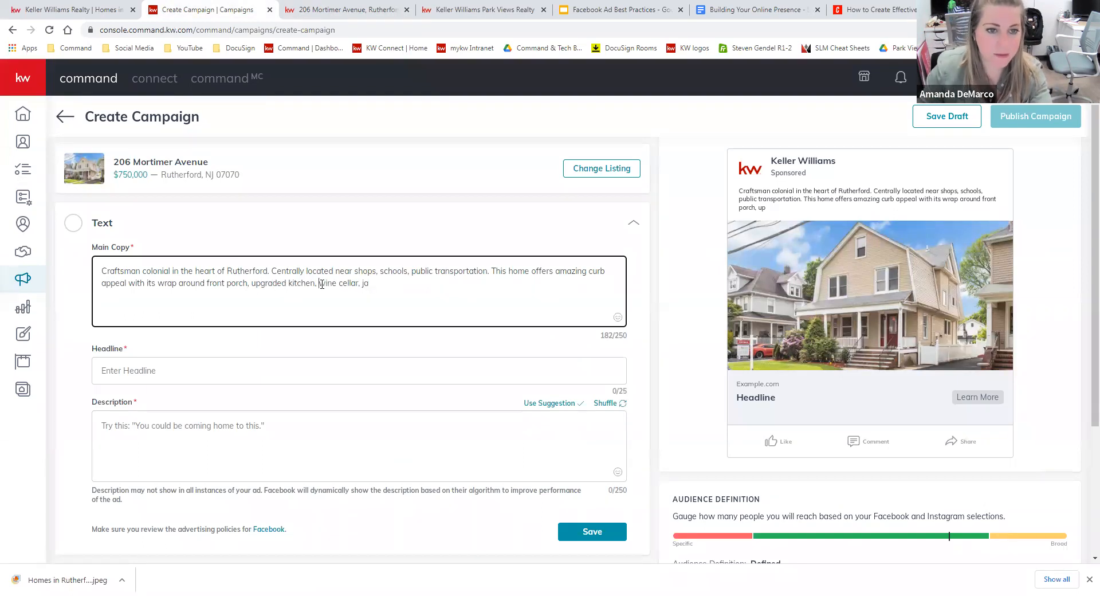
pyautogui.write('cu')
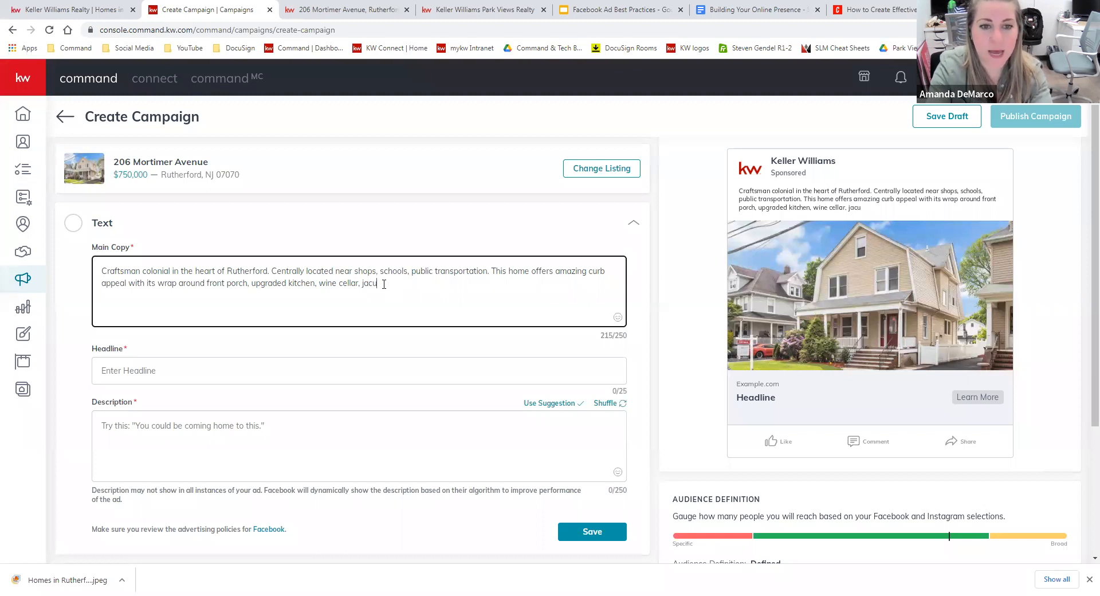
pyautogui.write('zzi room, and more!')
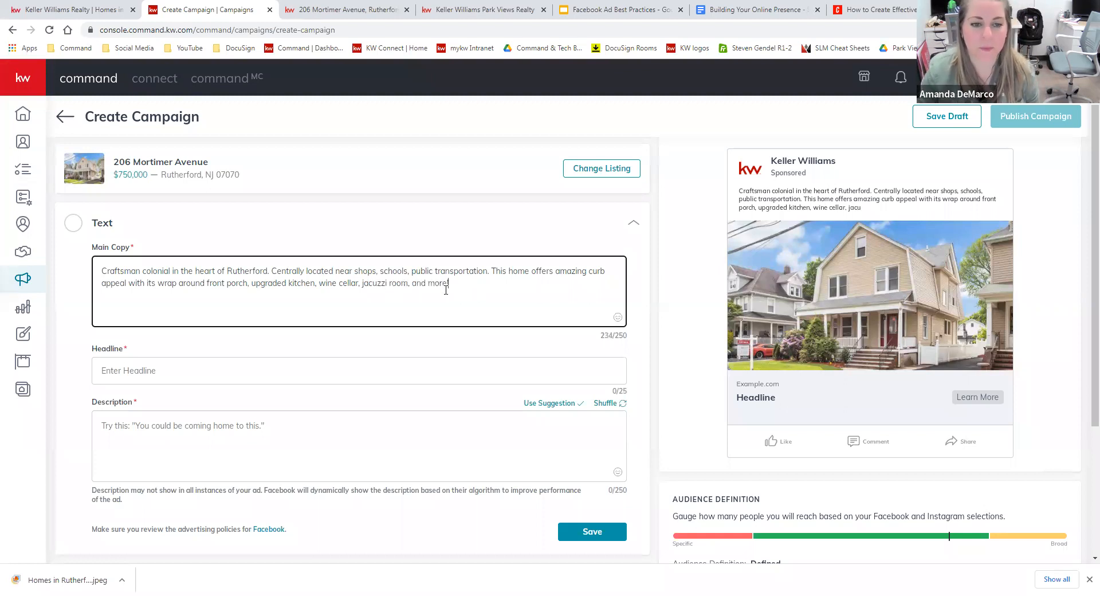
pyautogui.click(503, 377)
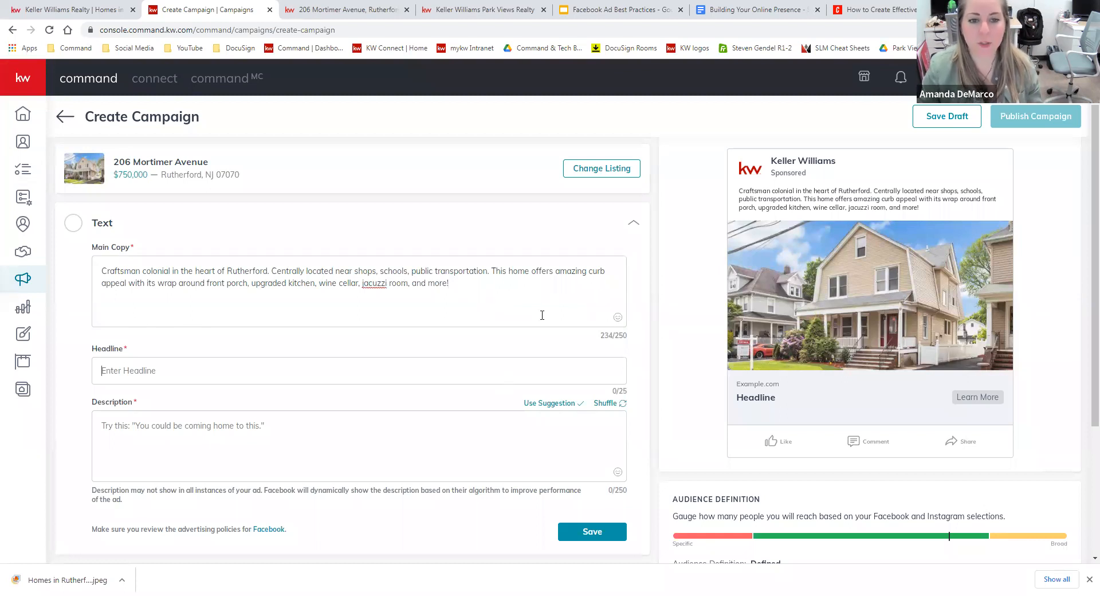
pyautogui.rightClick(374, 282)
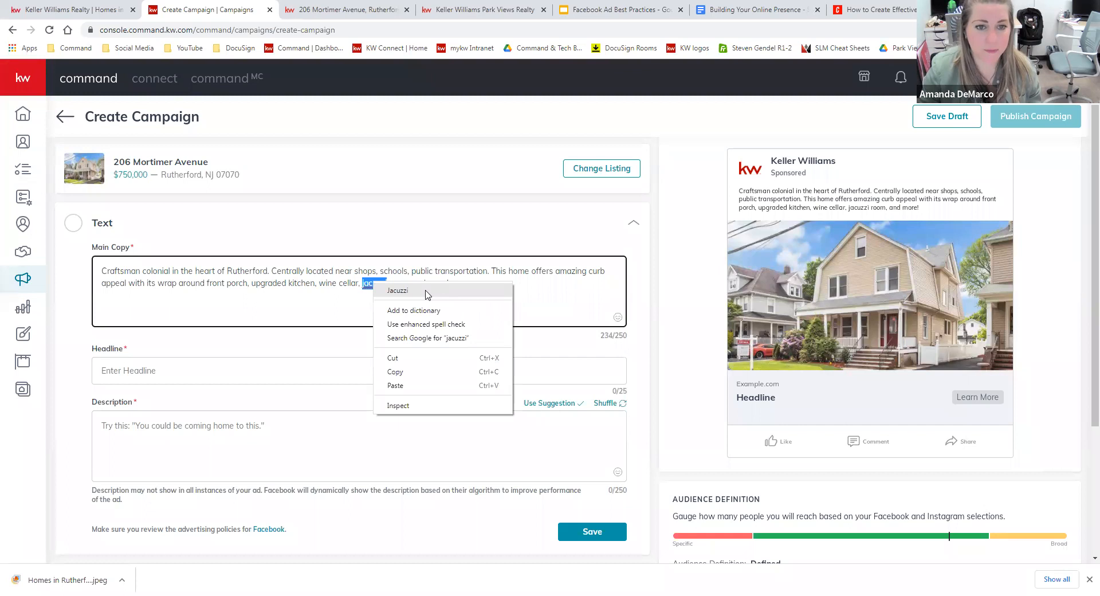
pyautogui.click(462, 291)
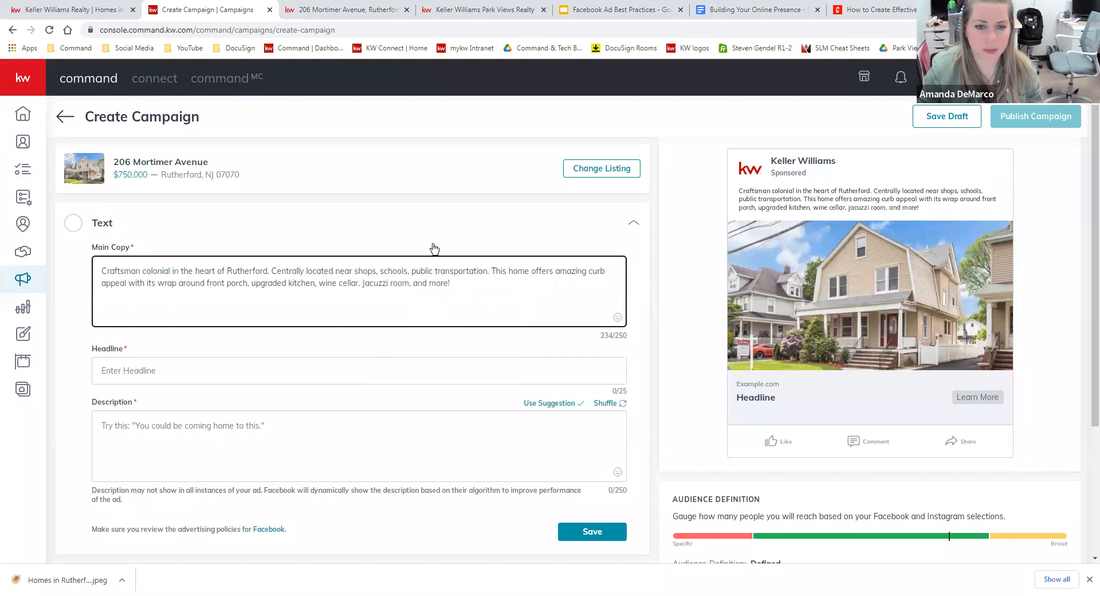
pyautogui.hotkey('ctrl', 'Tab')
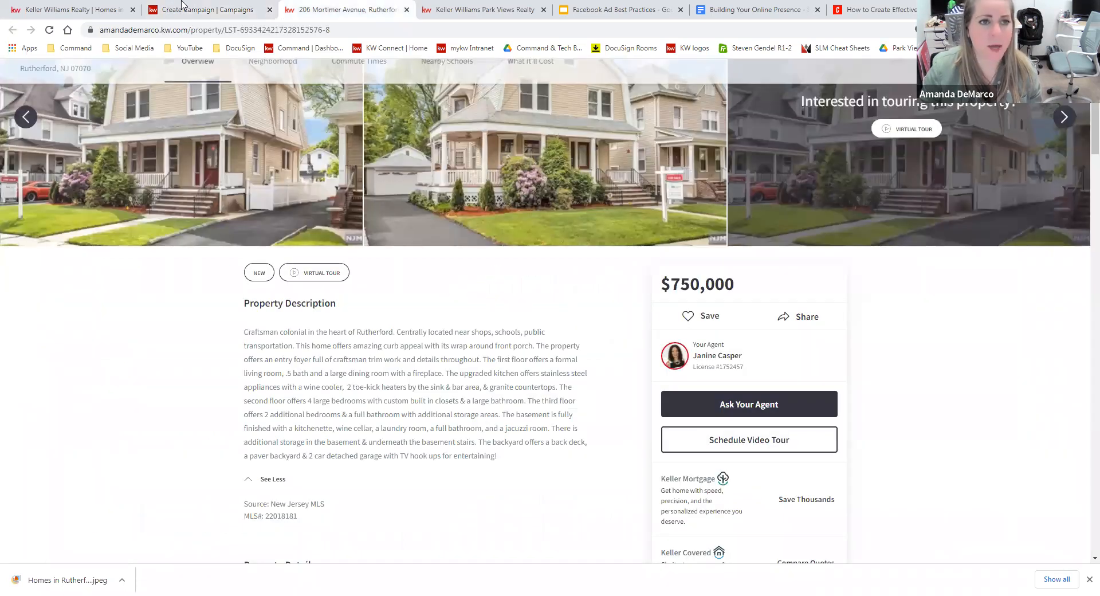
pyautogui.hotkey('ctrl', 'shift', 'Tab')
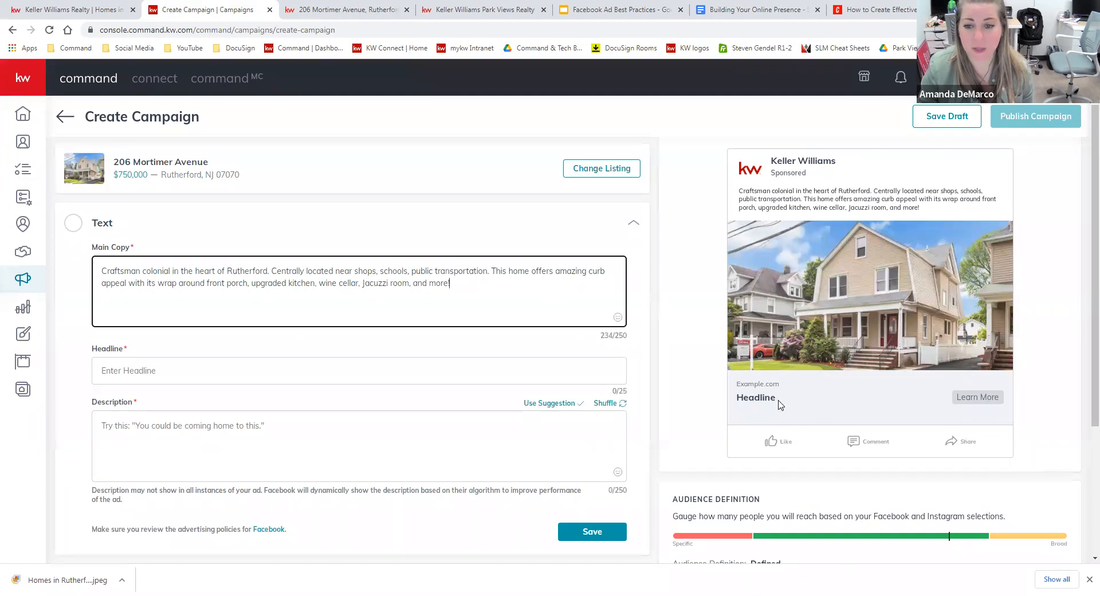
pyautogui.click(446, 359)
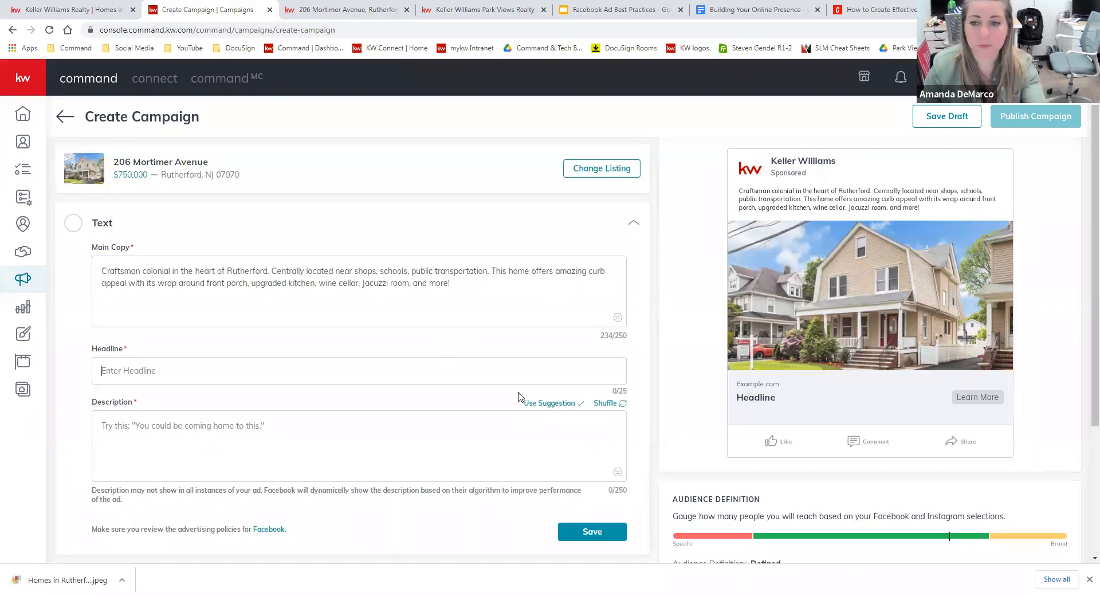
pyautogui.click(339, 8)
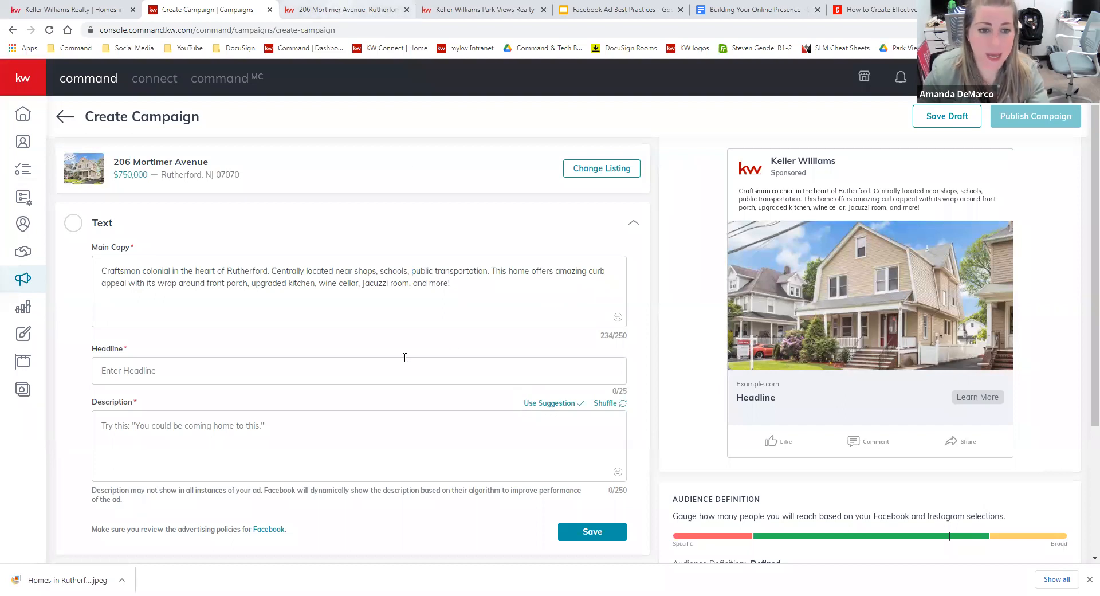
pyautogui.scroll(-7, 504, 456)
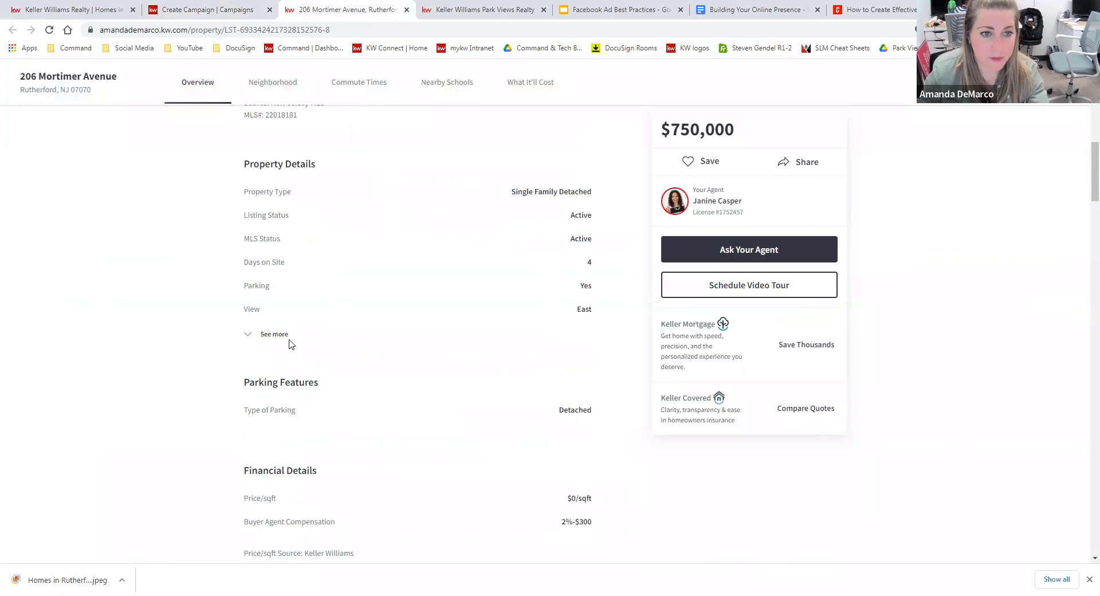
pyautogui.click(282, 335)
pyautogui.scroll(7, 519, 425)
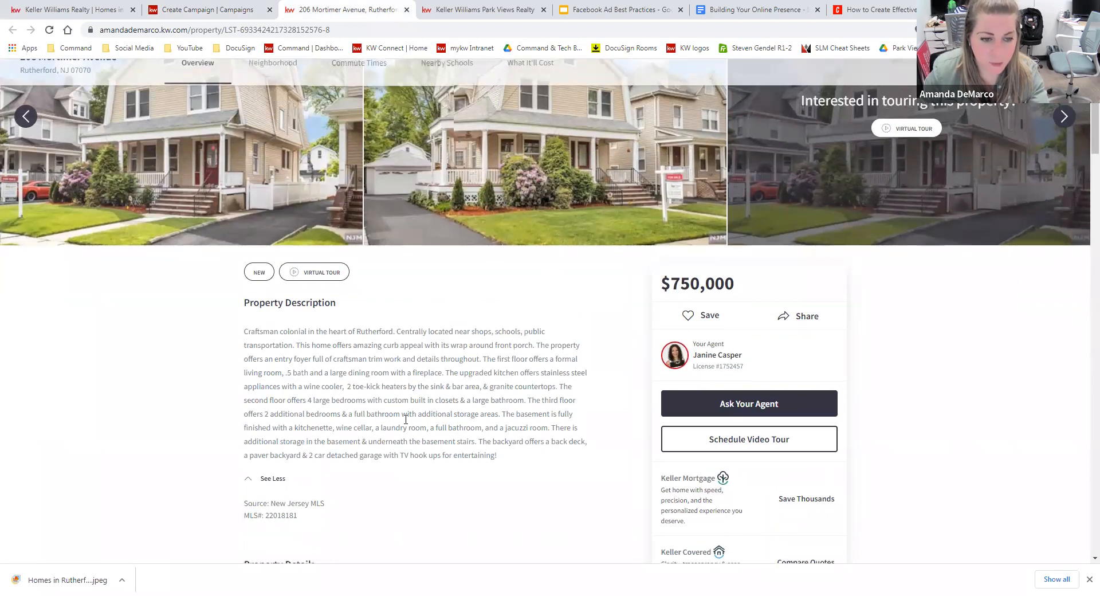
pyautogui.scroll(-8, 572, 406)
pyautogui.scroll(-5, 590, 412)
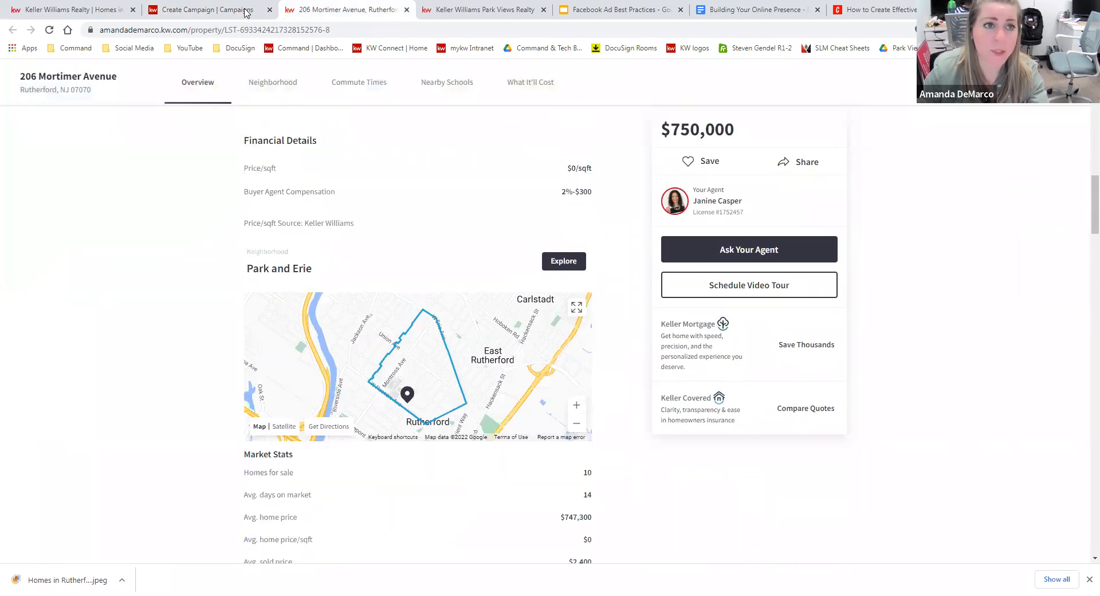
# Type early headline drafts such as 'Beautiful col' and '4 bed 3 bath co'.
pyautogui.click(242, 12)
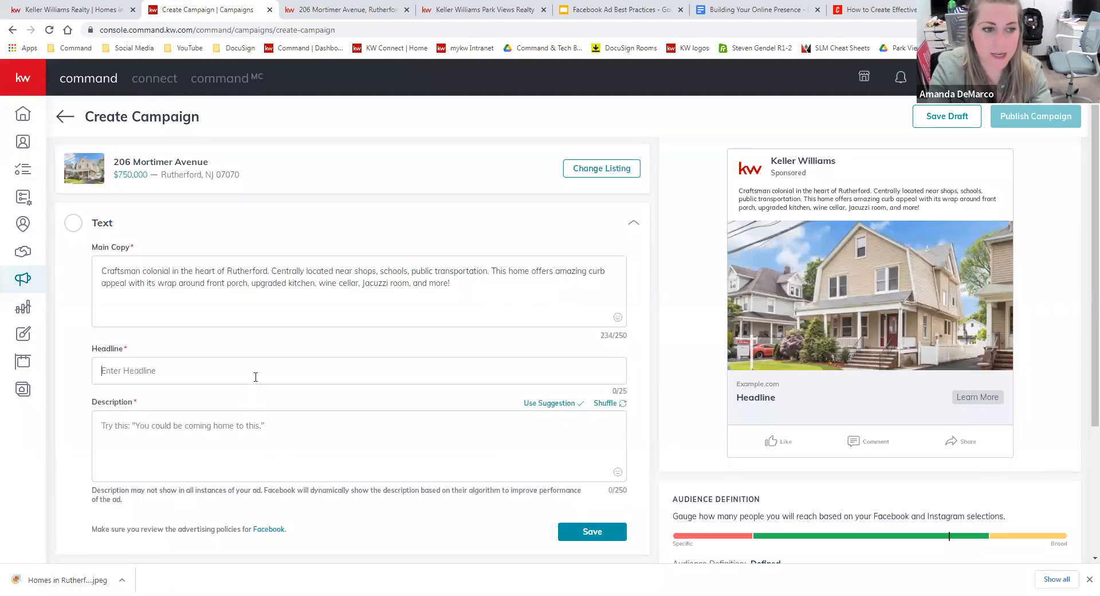
pyautogui.write('Beautiful col')
pyautogui.press('BackSpace')
pyautogui.press('BackSpace')
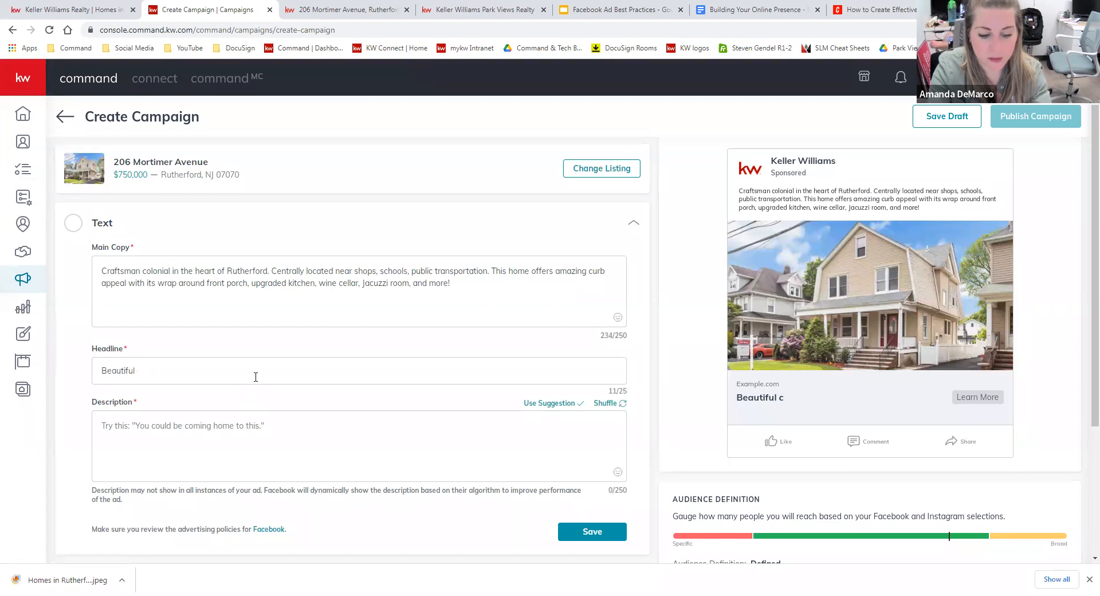
pyautogui.write('4 bed 3')
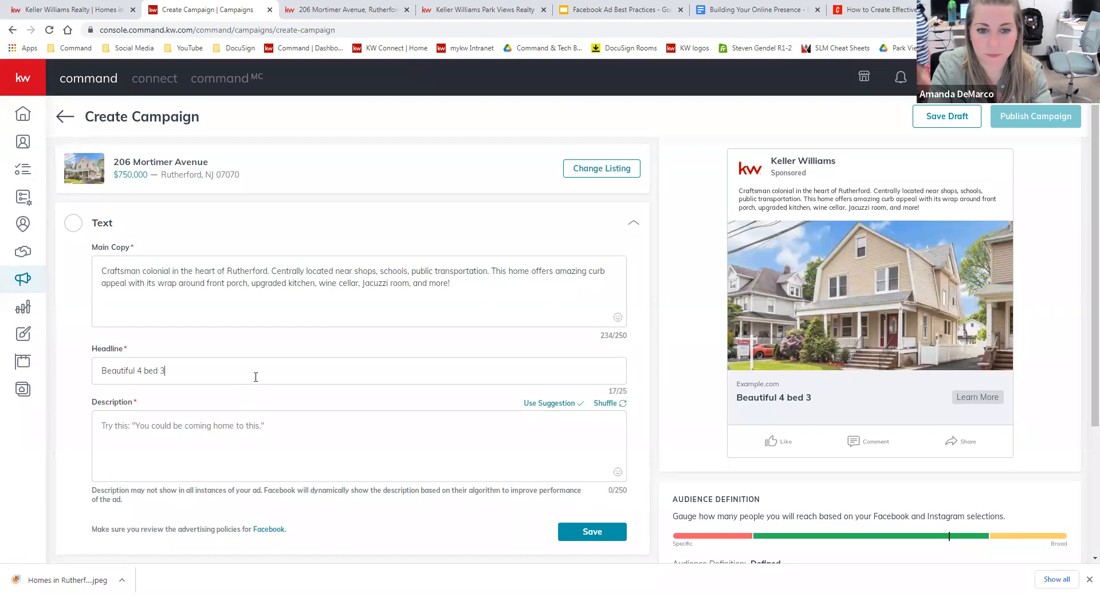
pyautogui.write(' bath co')
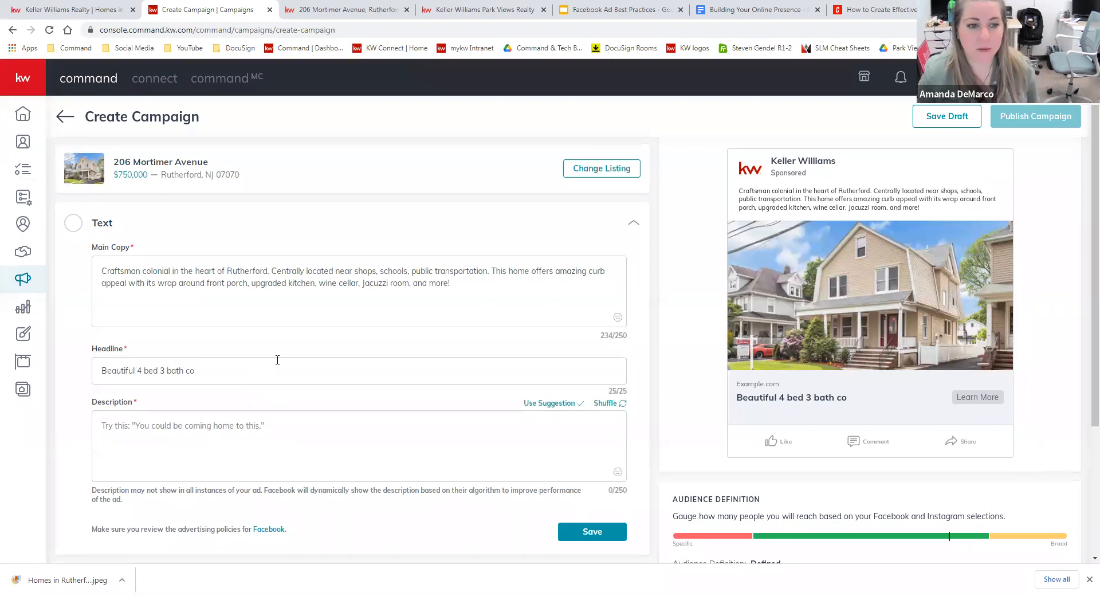
pyautogui.moveTo(623, 392); pyautogui.dragTo(610, 389)
pyautogui.click(617, 388)
pyautogui.press('BackSpace')
pyautogui.press('BackSpace')
# Clear the headline and retype it as 'Beautiful colonial'.
pyautogui.moveTo(213, 372); pyautogui.dragTo(73, 372)
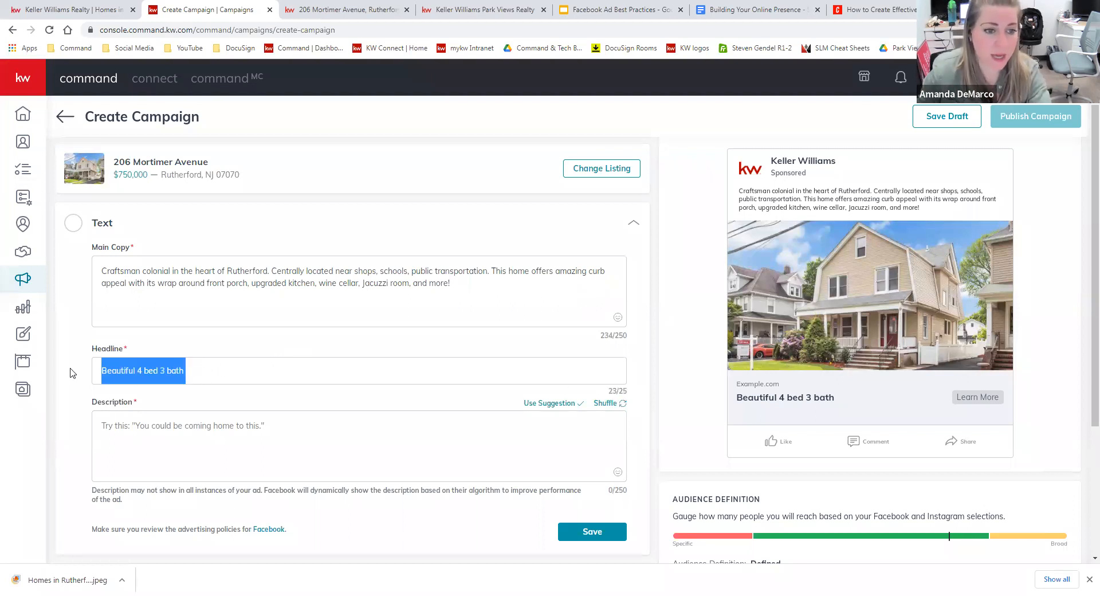
pyautogui.press('BackSpace')
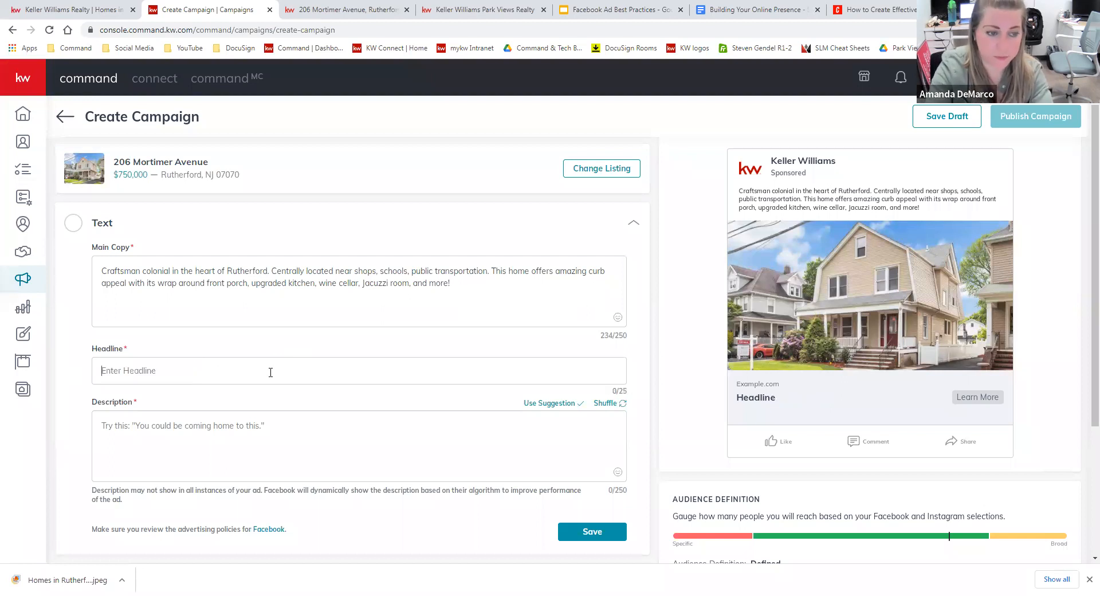
pyautogui.write('Beautiful ')
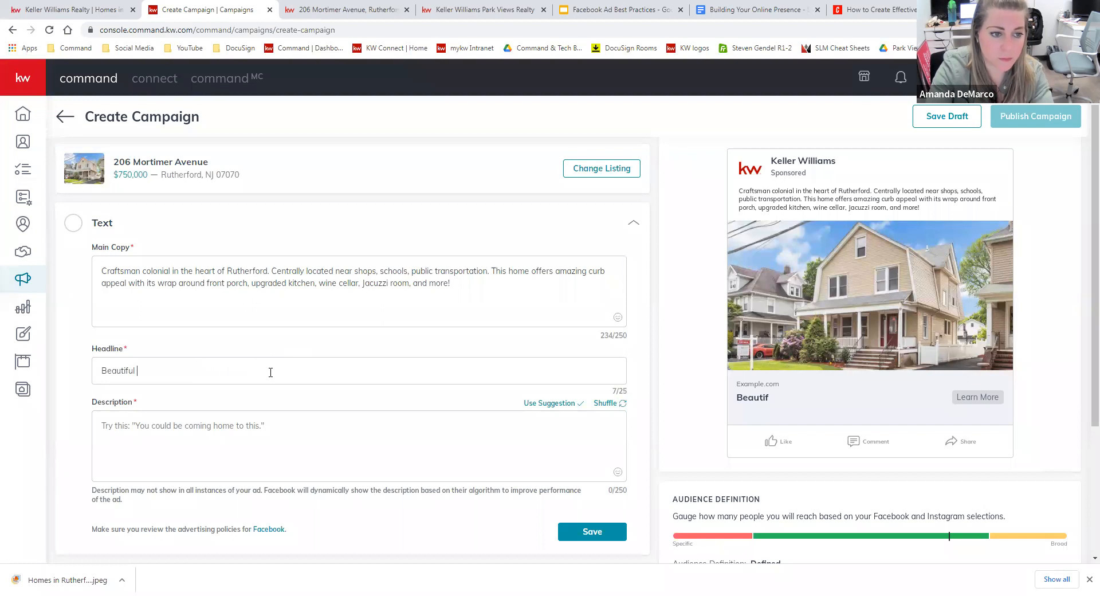
pyautogui.write('colonial for sa')
pyautogui.moveTo(198, 374); pyautogui.dragTo(166, 371)
pyautogui.press('BackSpace')
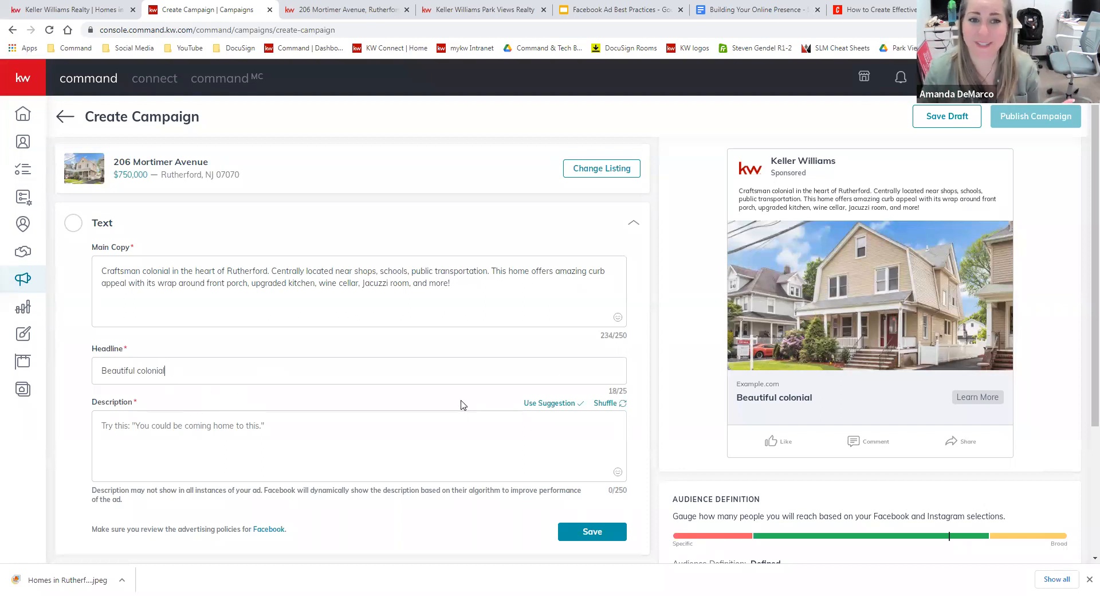
pyautogui.click(371, 421)
pyautogui.scroll(-1, 367, 426)
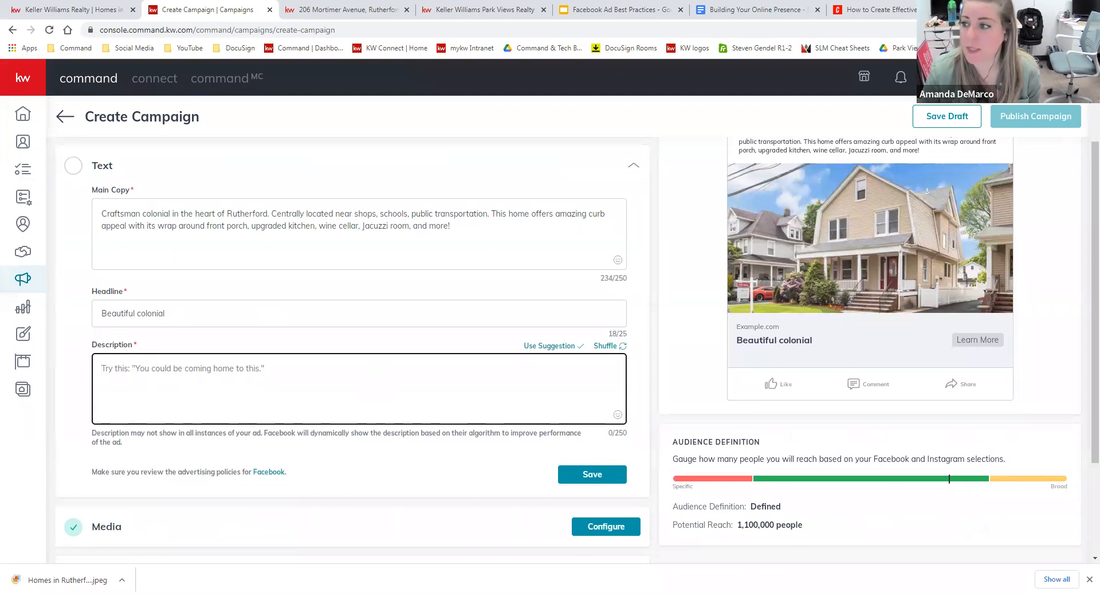
# Shuffle description suggestions and use 'Schedule a private tour with me today.'.
pyautogui.click(352, 454)
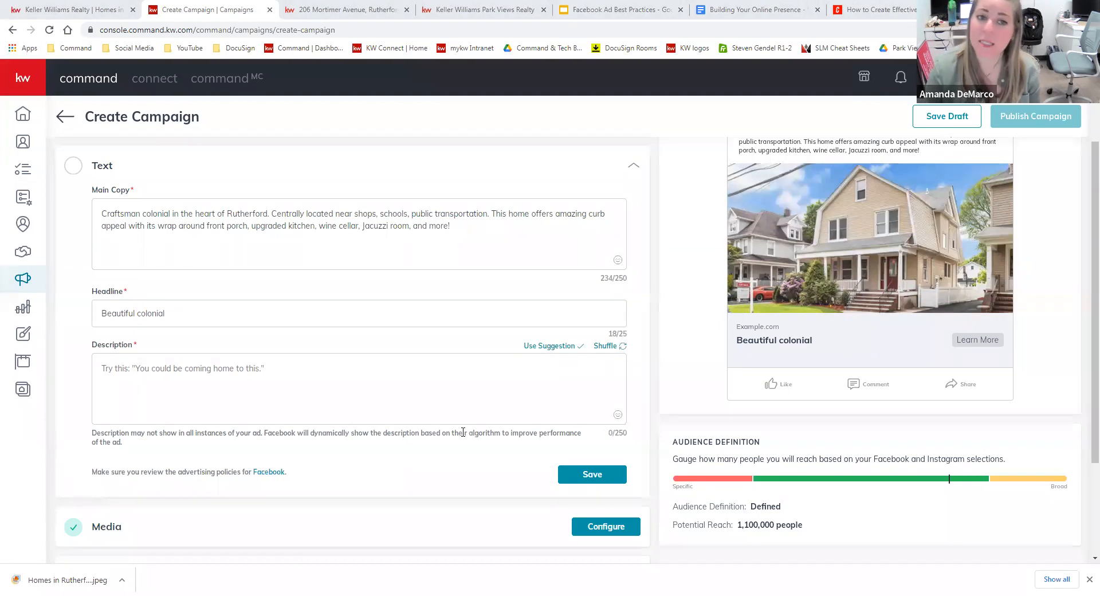
pyautogui.click(480, 396)
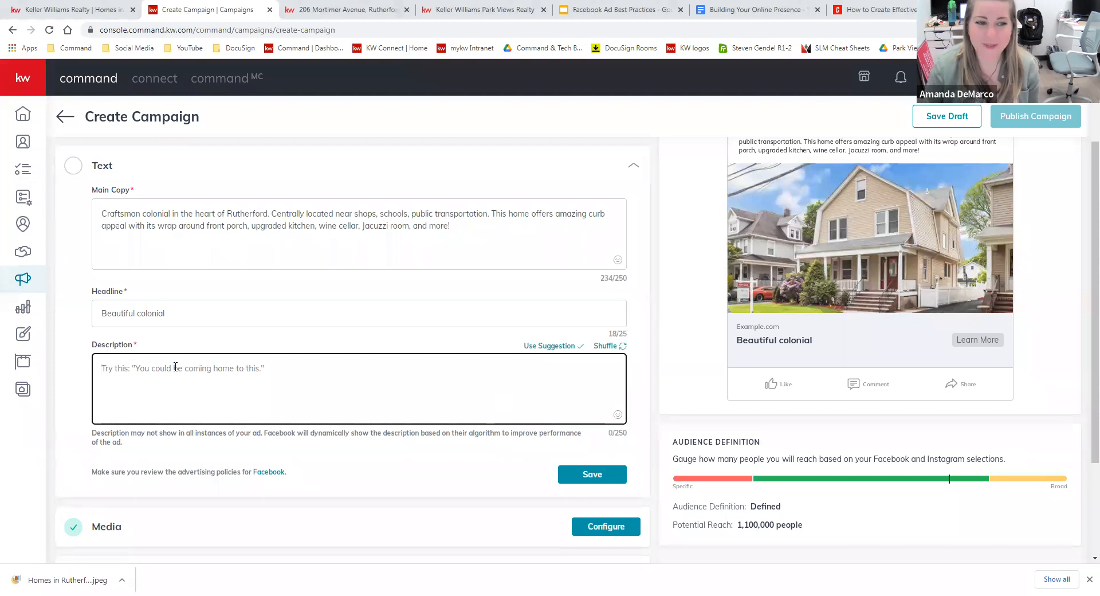
pyautogui.click(608, 346)
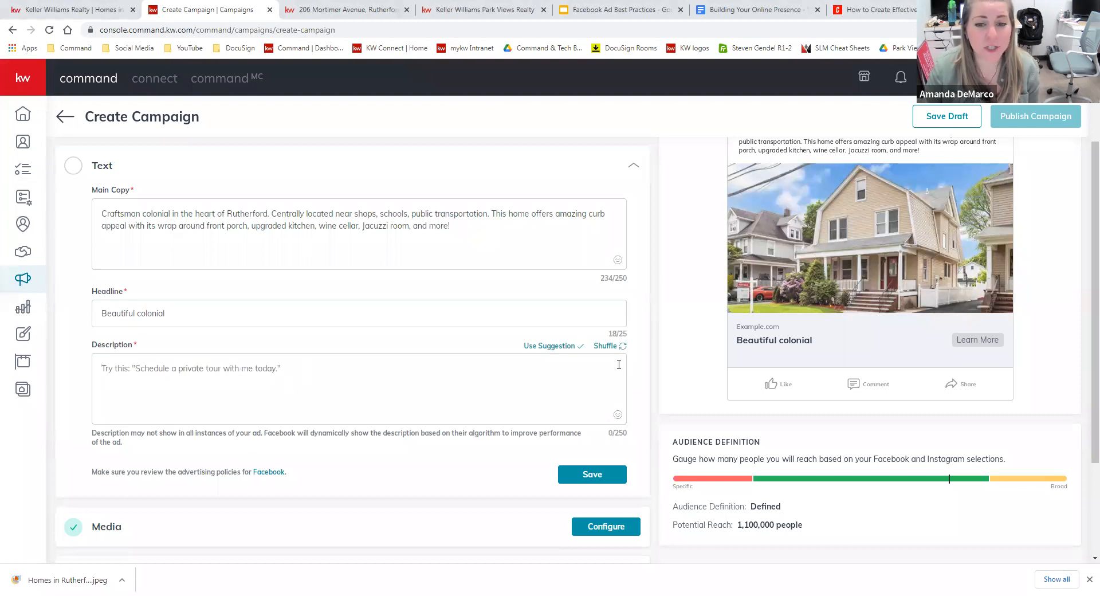
pyautogui.click(607, 346)
pyautogui.click(170, 368)
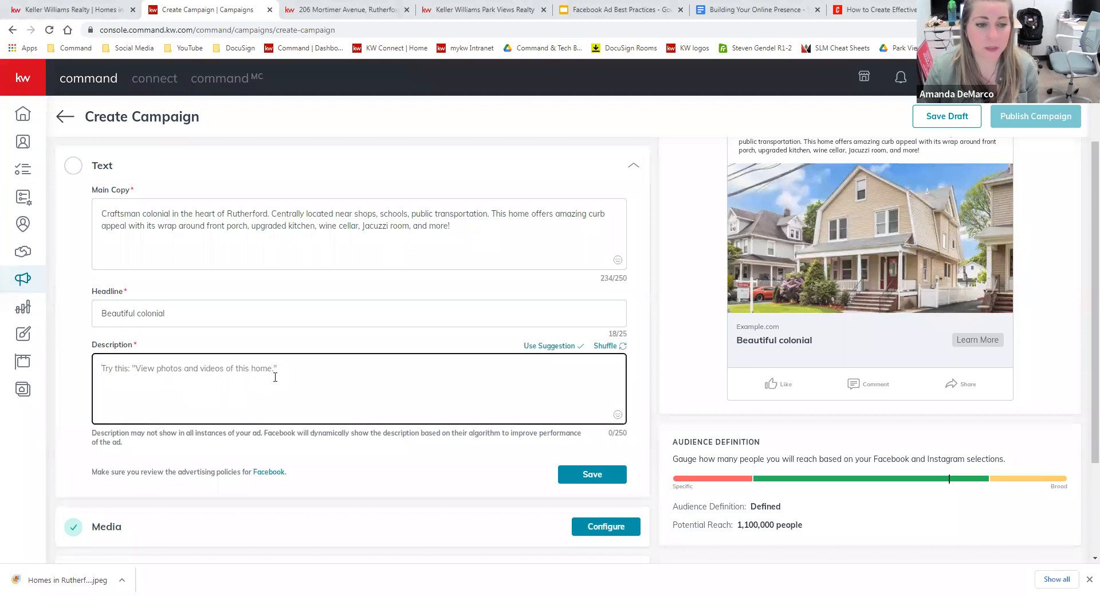
pyautogui.click(605, 346)
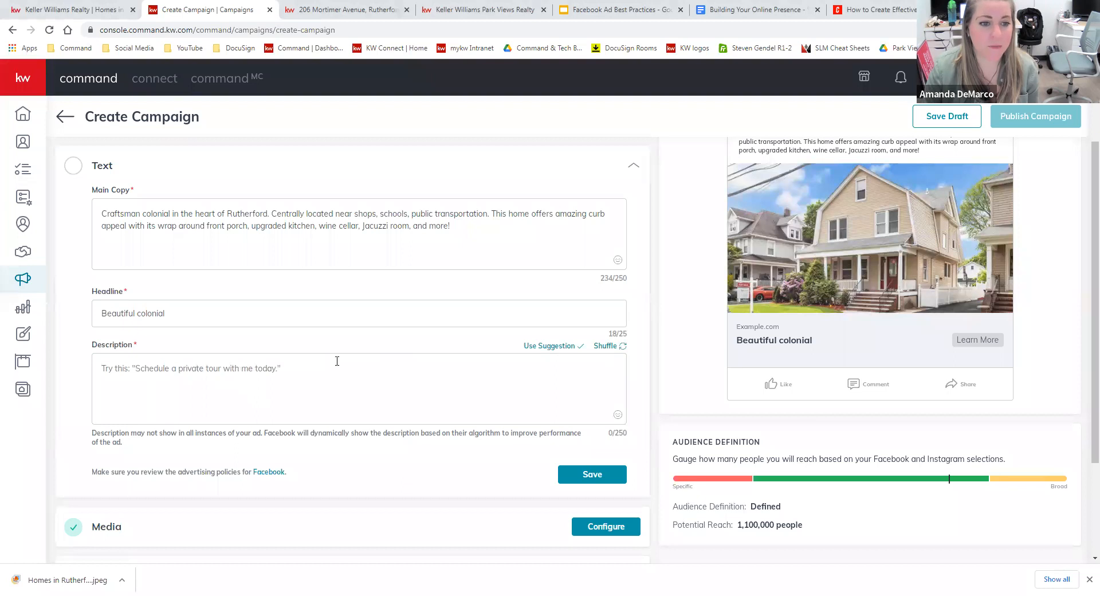
pyautogui.click(553, 348)
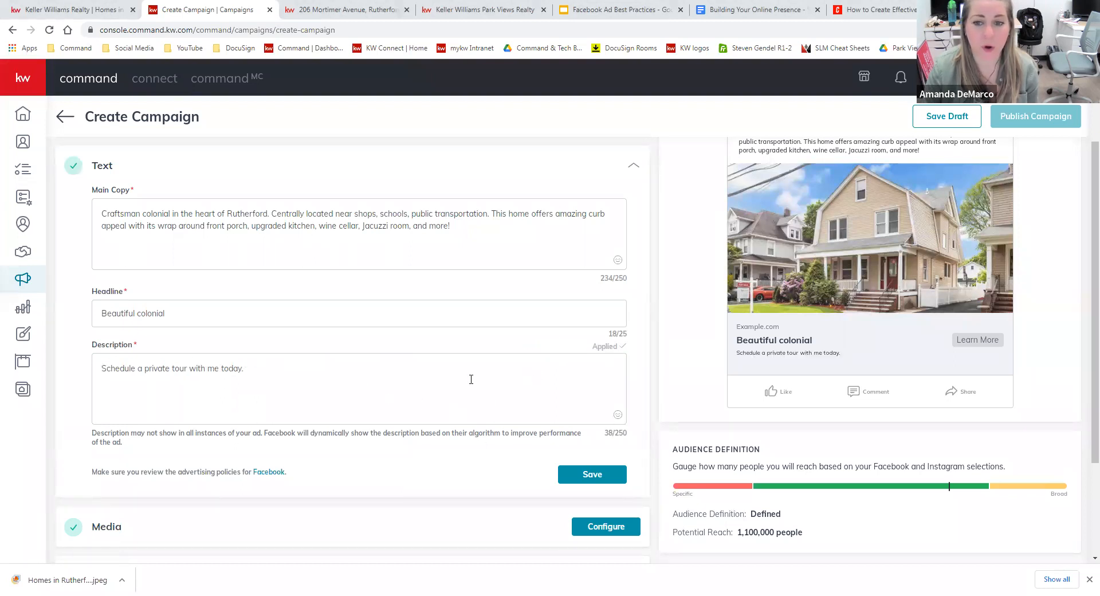
pyautogui.scroll(1, 470, 381)
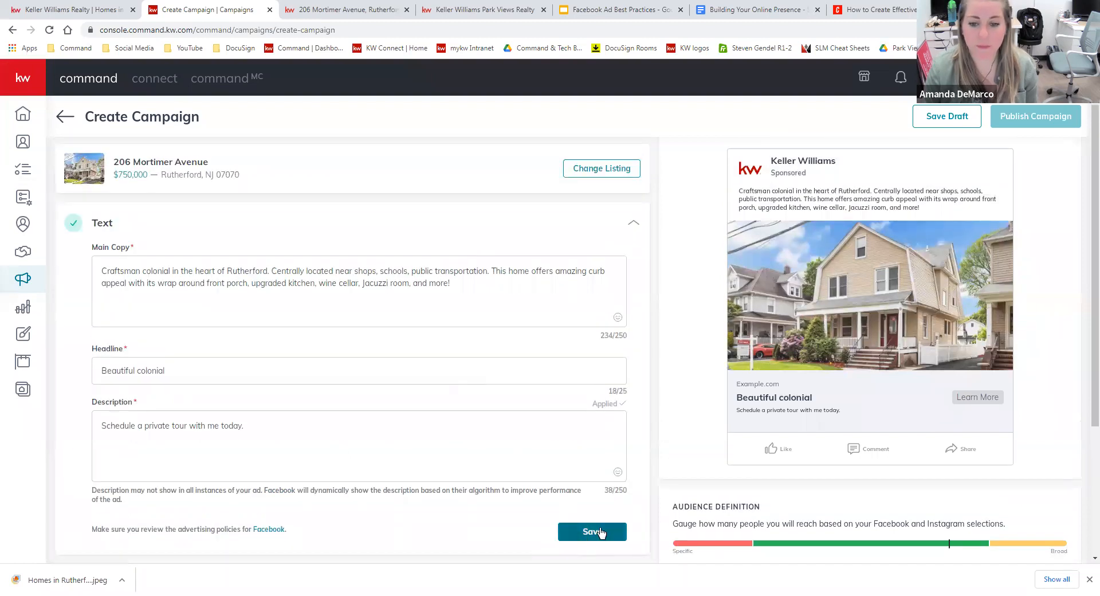
pyautogui.scroll(-1, 601, 535)
# Save the ad text and expand the Media settings showing the listing photo and DBA logo.
pyautogui.click(592, 476)
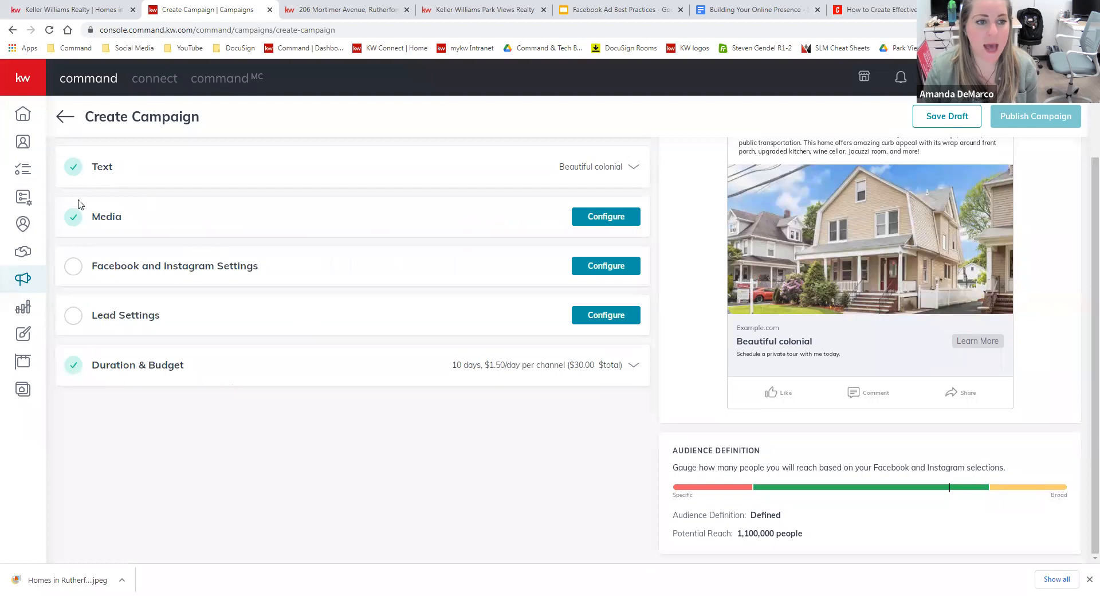
pyautogui.click(615, 217)
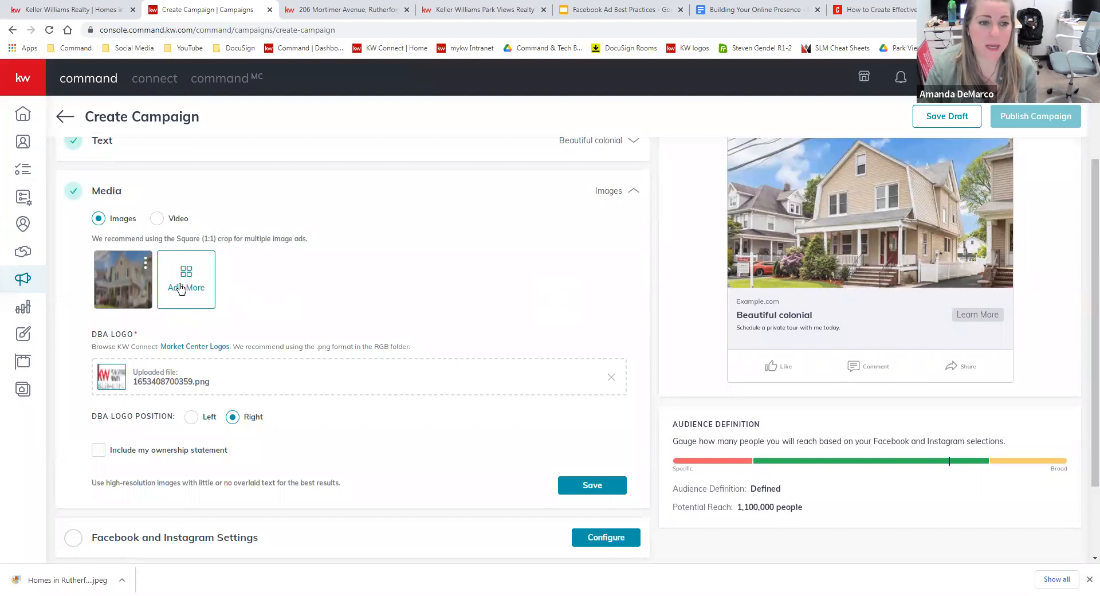
pyautogui.scroll(1, 668, 369)
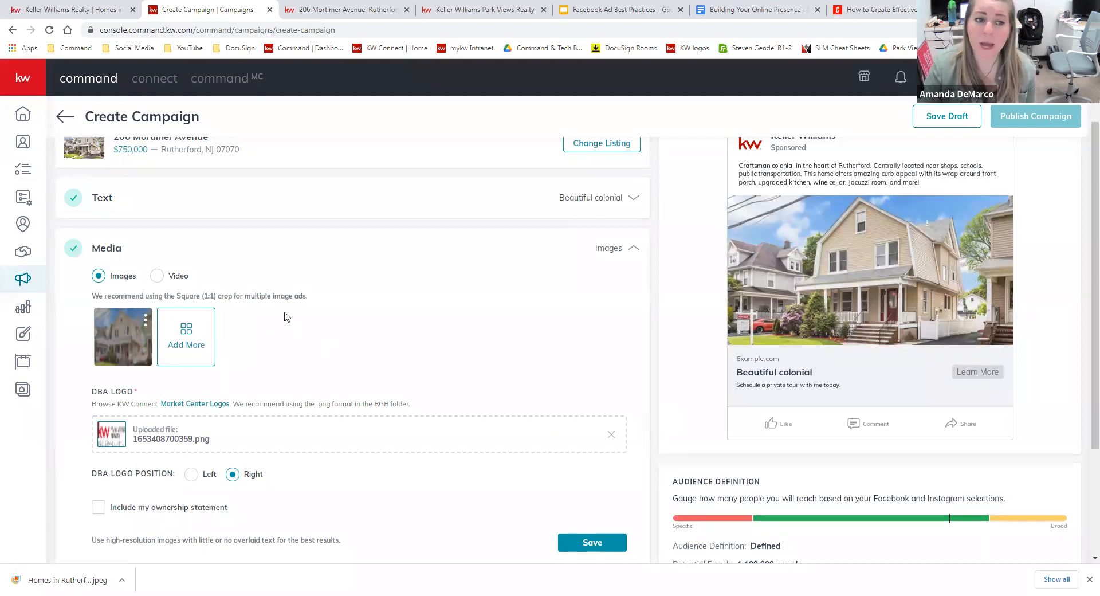
# Add the arched-door kitchen listing photo, cropped square around the kitchen island.
pyautogui.click(186, 336)
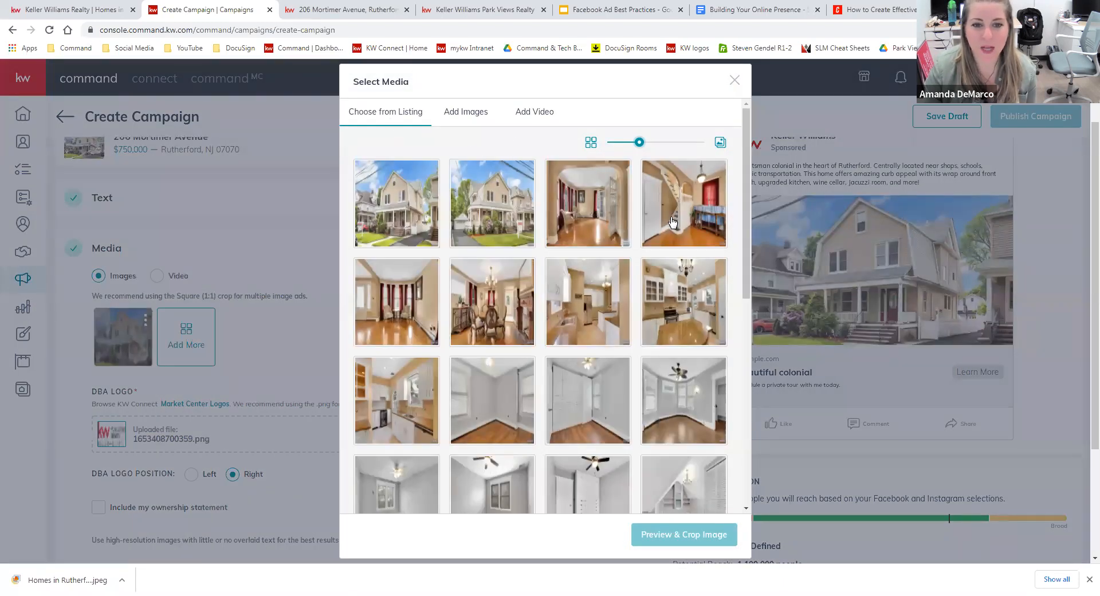
pyautogui.click(697, 314)
pyautogui.scroll(-2, 697, 313)
pyautogui.scroll(-5, 697, 313)
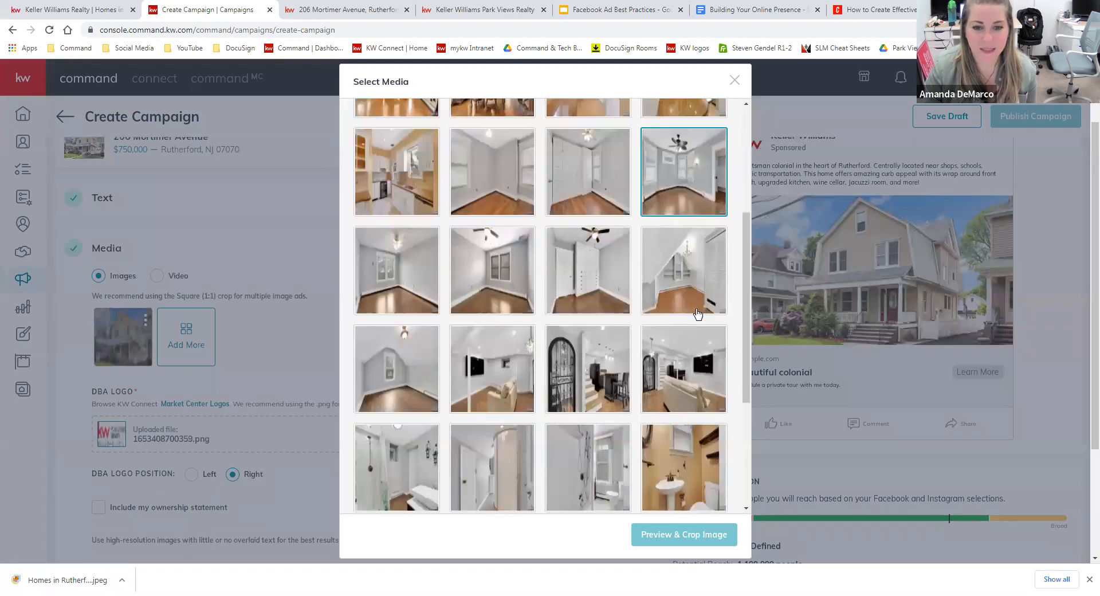
pyautogui.click(699, 351)
pyautogui.click(599, 269)
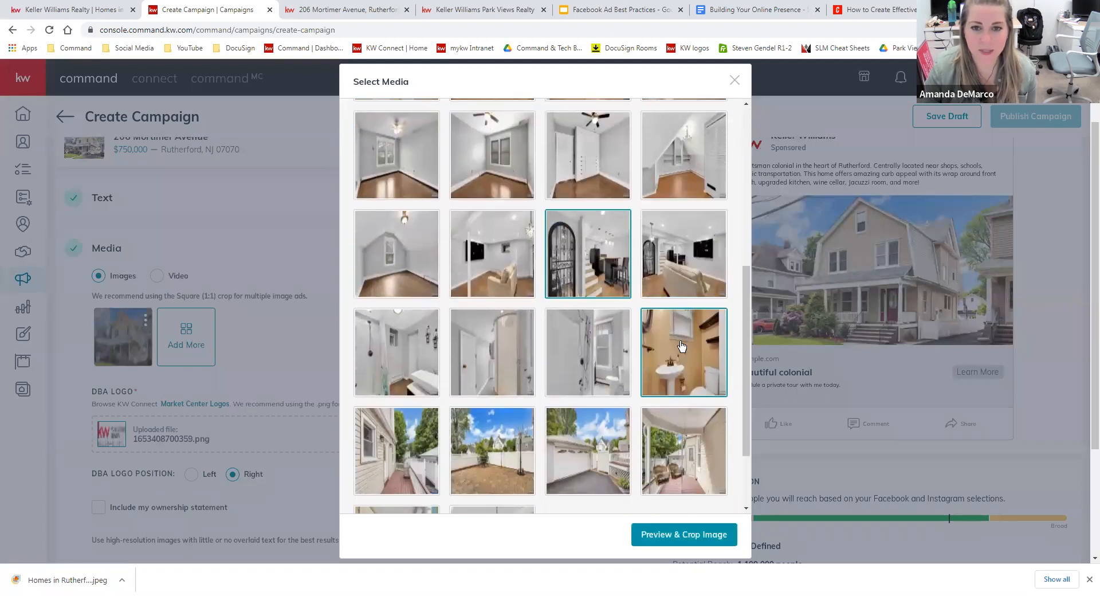
pyautogui.click(707, 540)
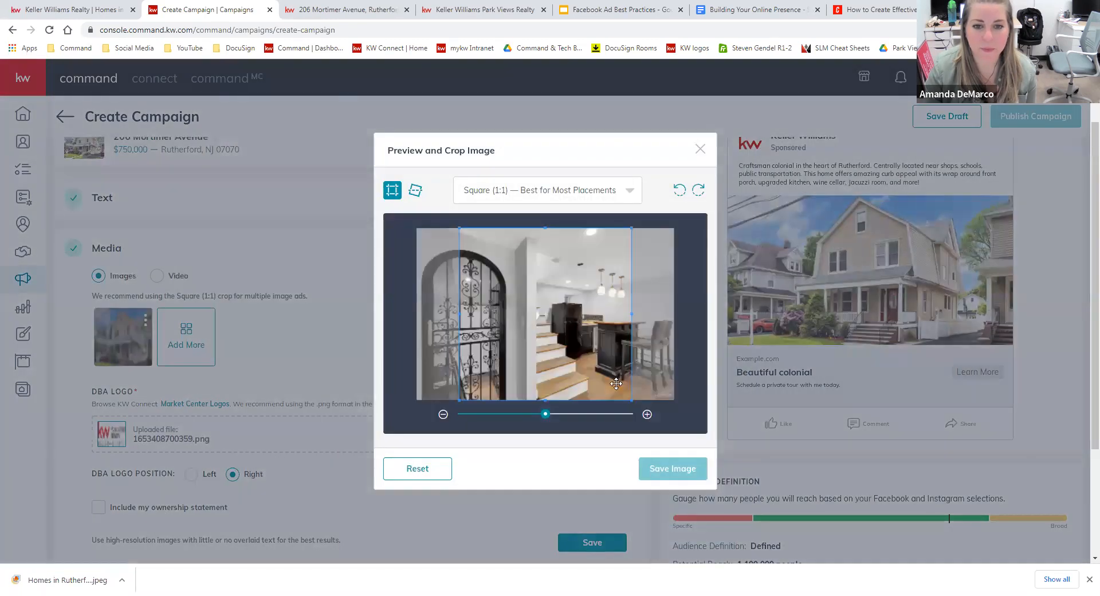
pyautogui.moveTo(581, 376); pyautogui.dragTo(626, 368)
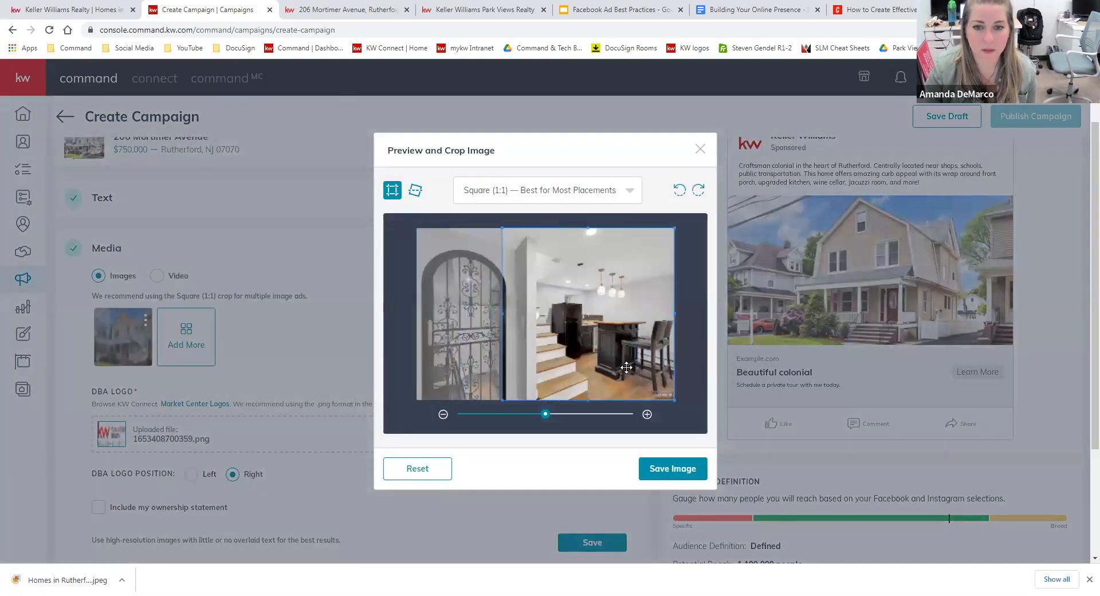
pyautogui.click(670, 467)
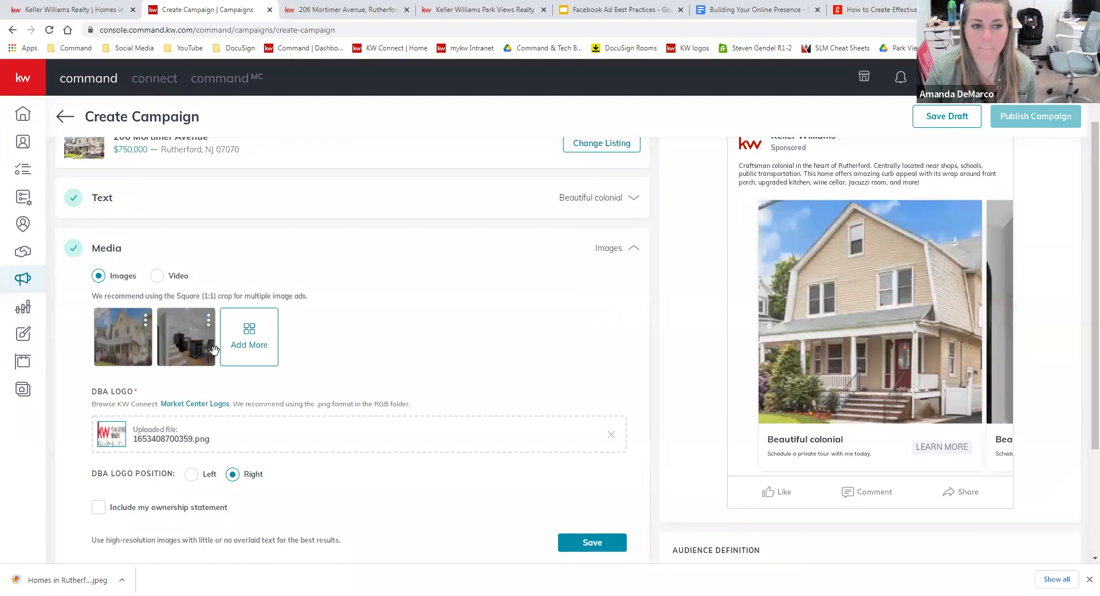
# Add the red front-door photo cropped square on the door, and move it to second place.
pyautogui.click(255, 344)
pyautogui.scroll(-10, 607, 396)
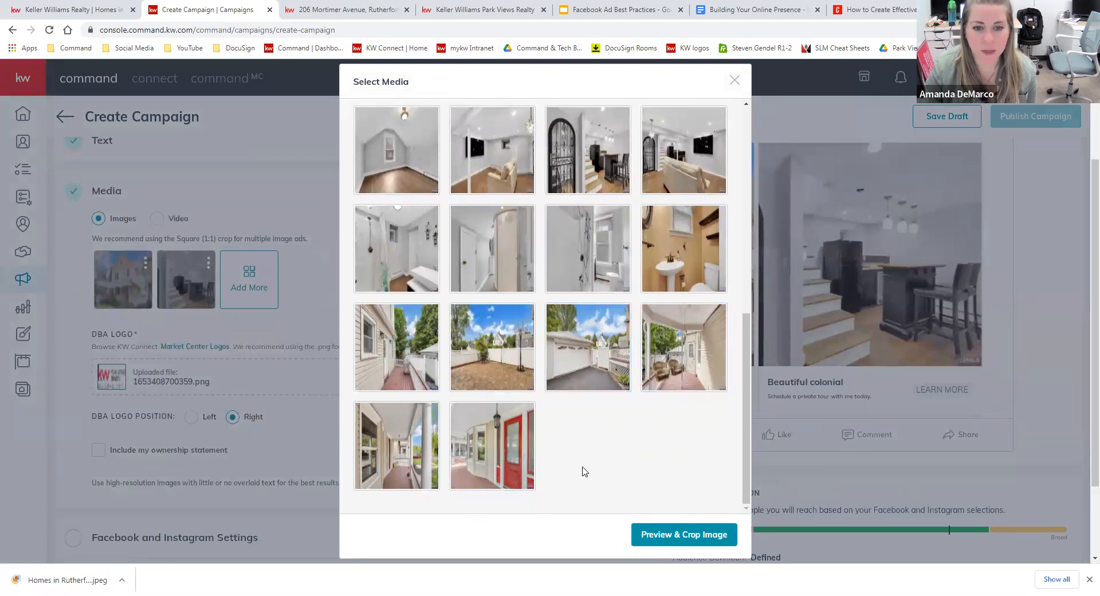
pyautogui.click(496, 456)
pyautogui.click(691, 533)
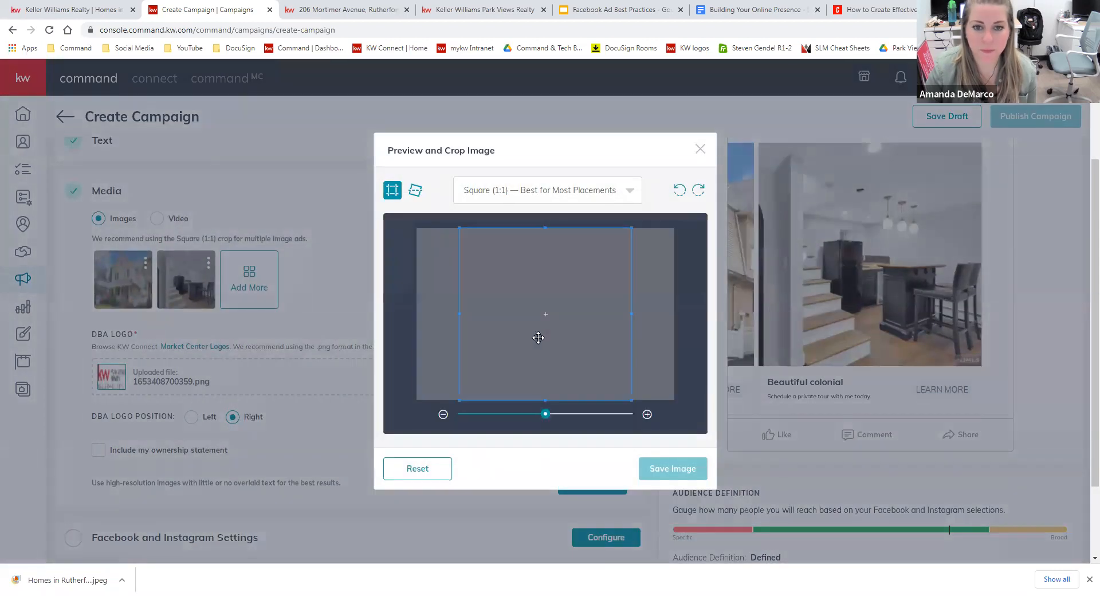
pyautogui.moveTo(538, 338); pyautogui.dragTo(558, 345)
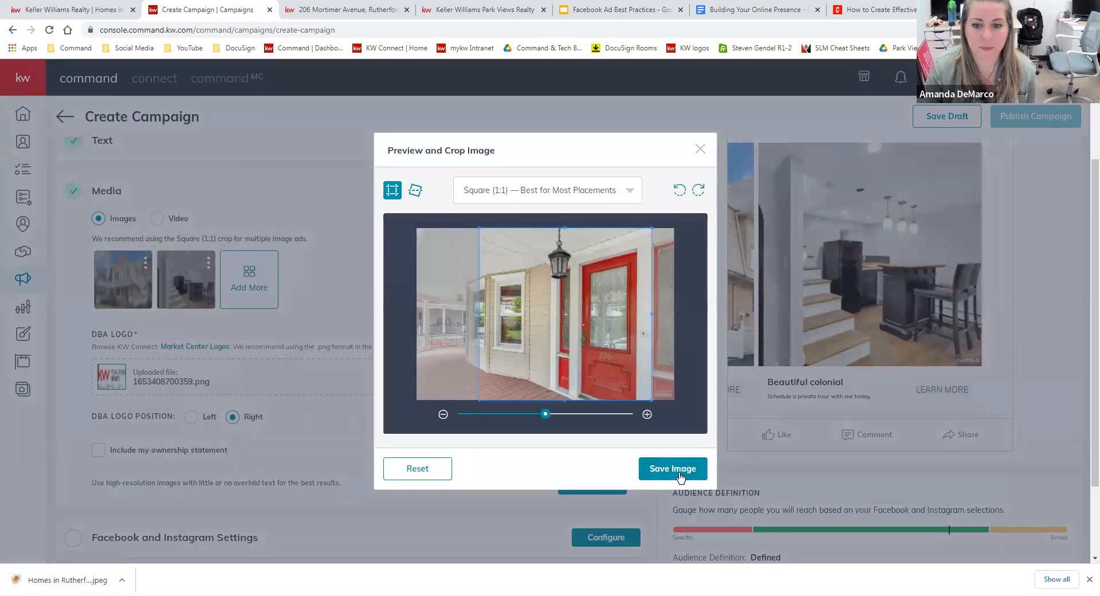
pyautogui.click(677, 475)
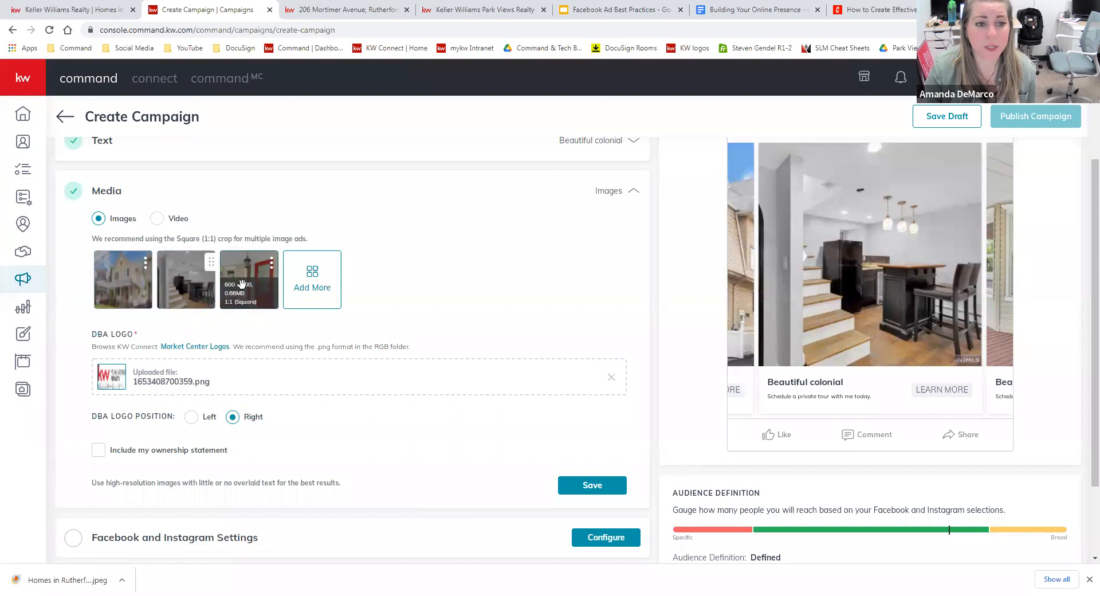
pyautogui.moveTo(242, 283); pyautogui.dragTo(166, 304)
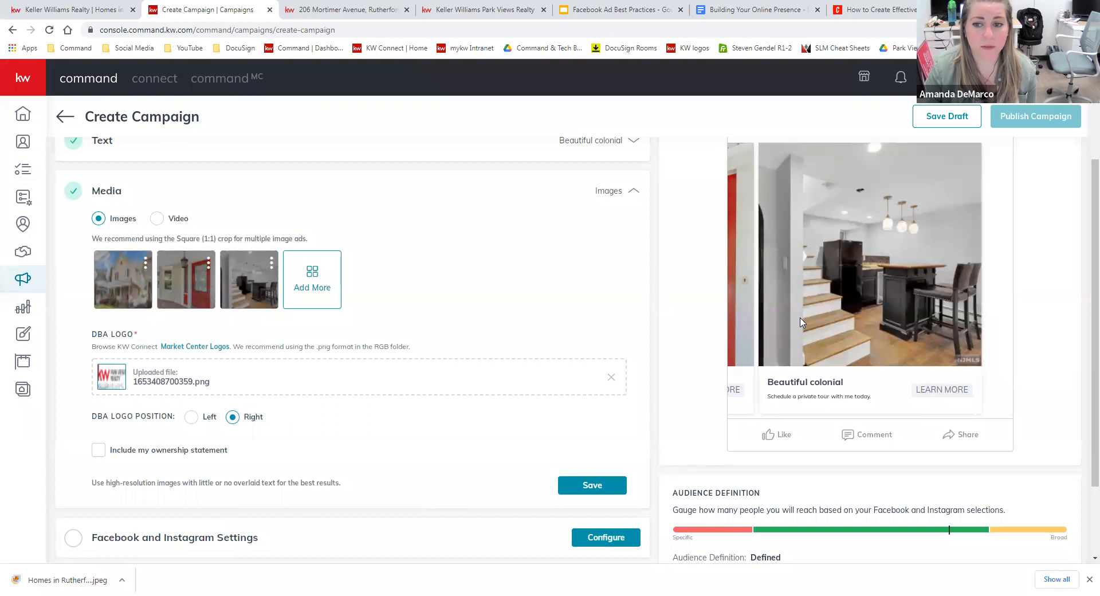
pyautogui.scroll(1, 705, 368)
pyautogui.moveTo(734, 310); pyautogui.dragTo(714, 321)
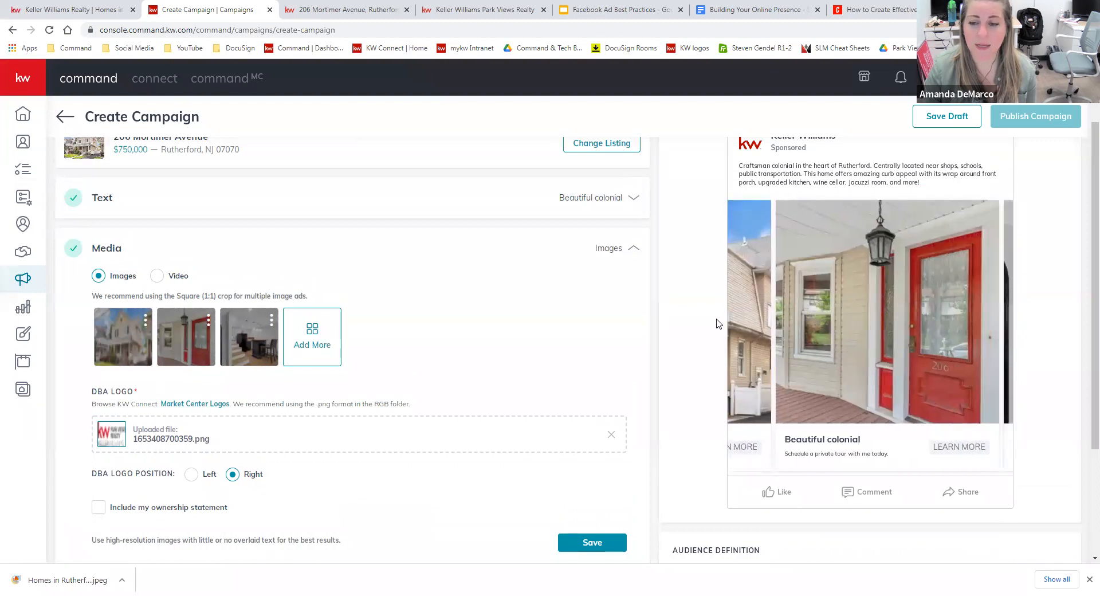
pyautogui.moveTo(919, 309); pyautogui.dragTo(656, 429)
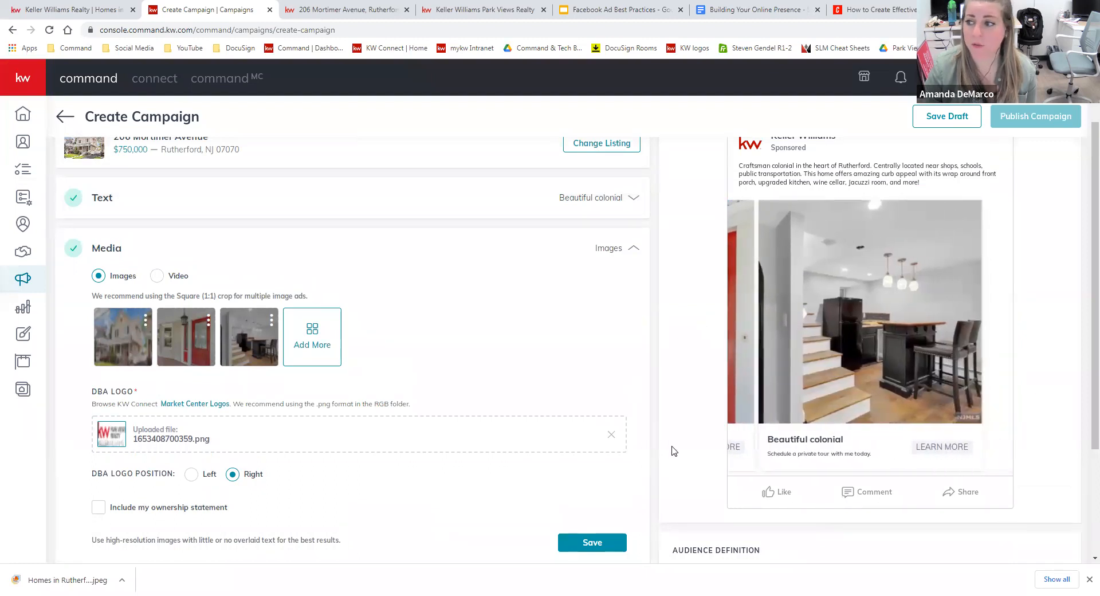
pyautogui.scroll(-1, 665, 380)
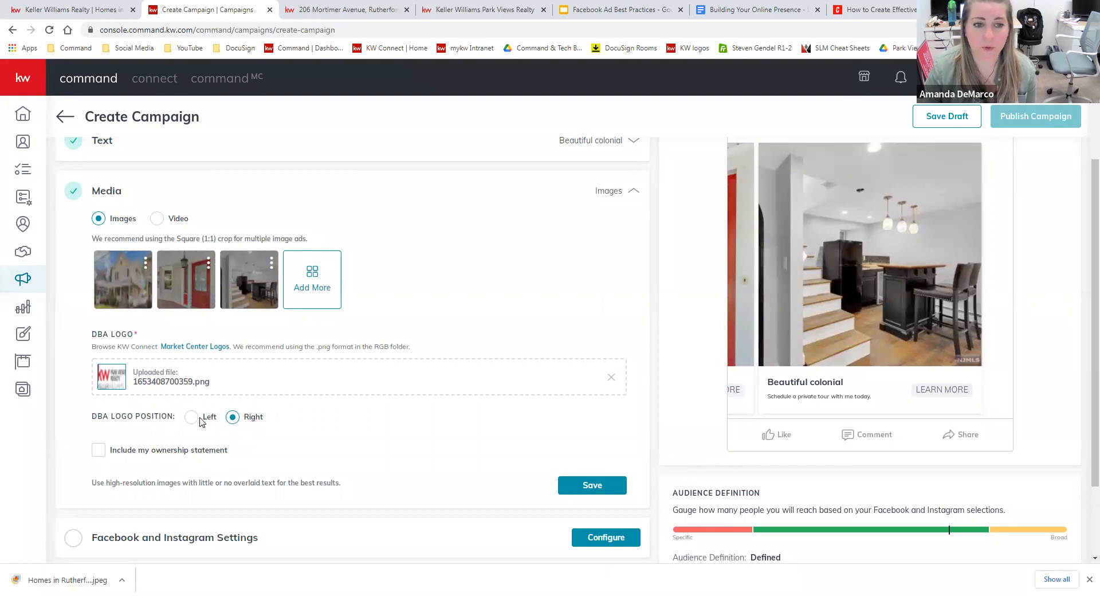
pyautogui.scroll(-1, 533, 411)
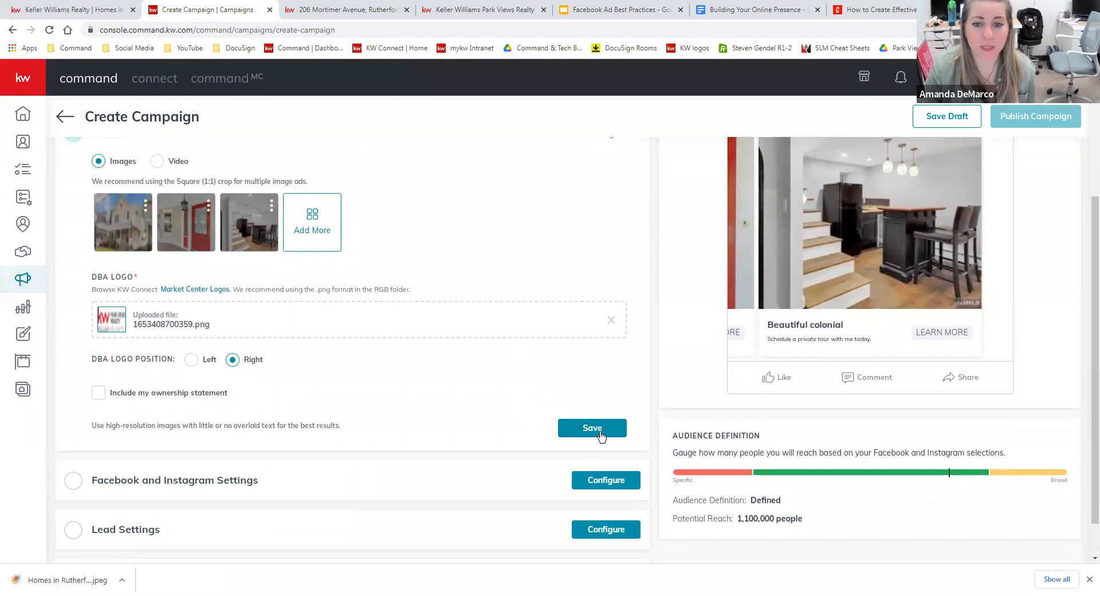
pyautogui.scroll(1, 458, 450)
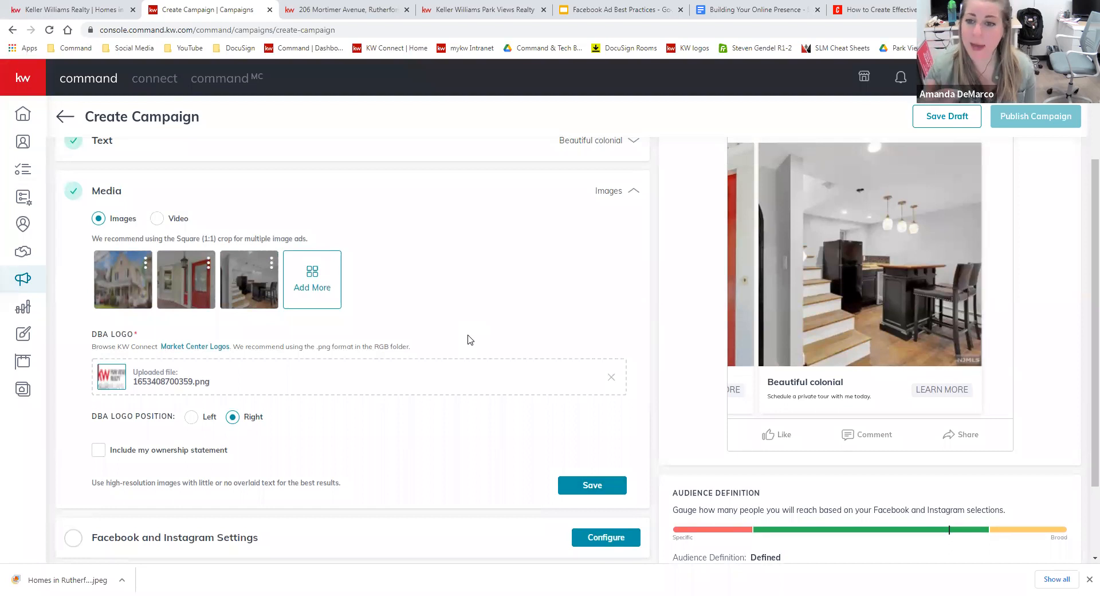
pyautogui.click(606, 489)
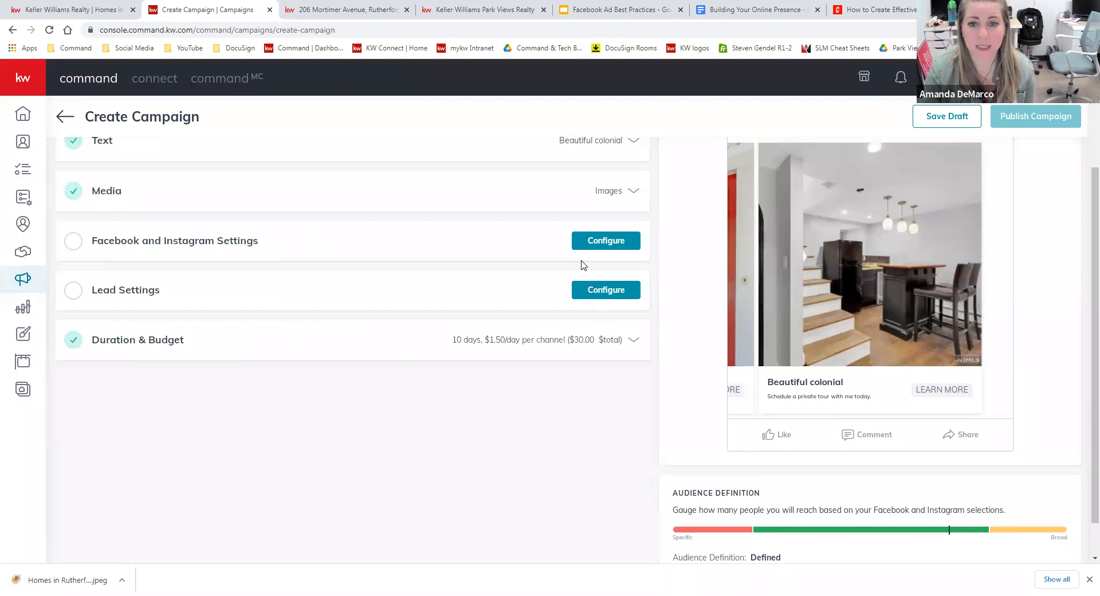
pyautogui.click(605, 240)
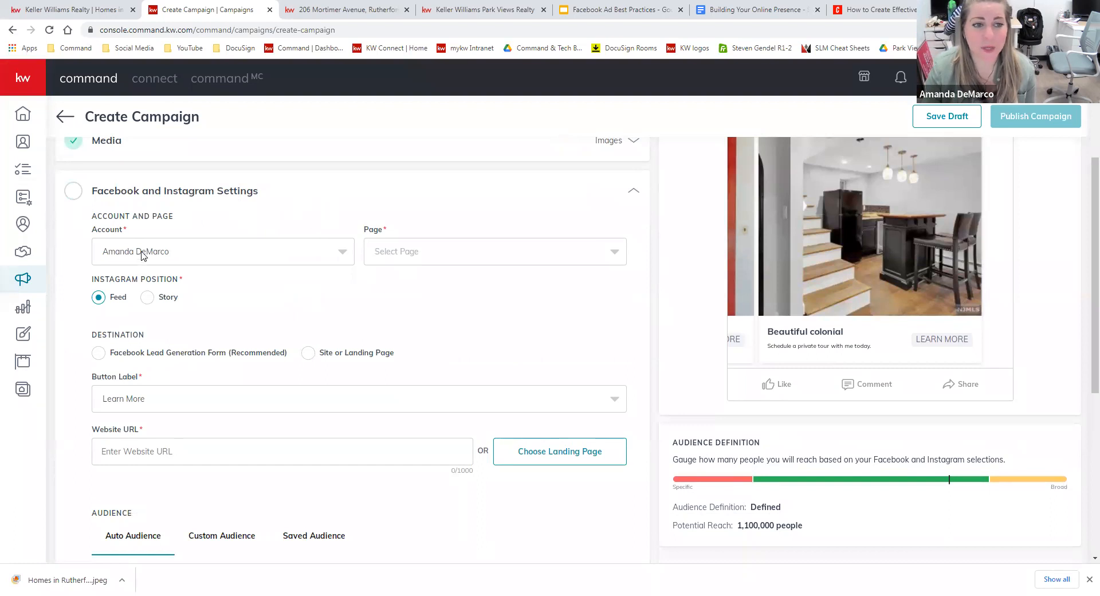
pyautogui.click(403, 257)
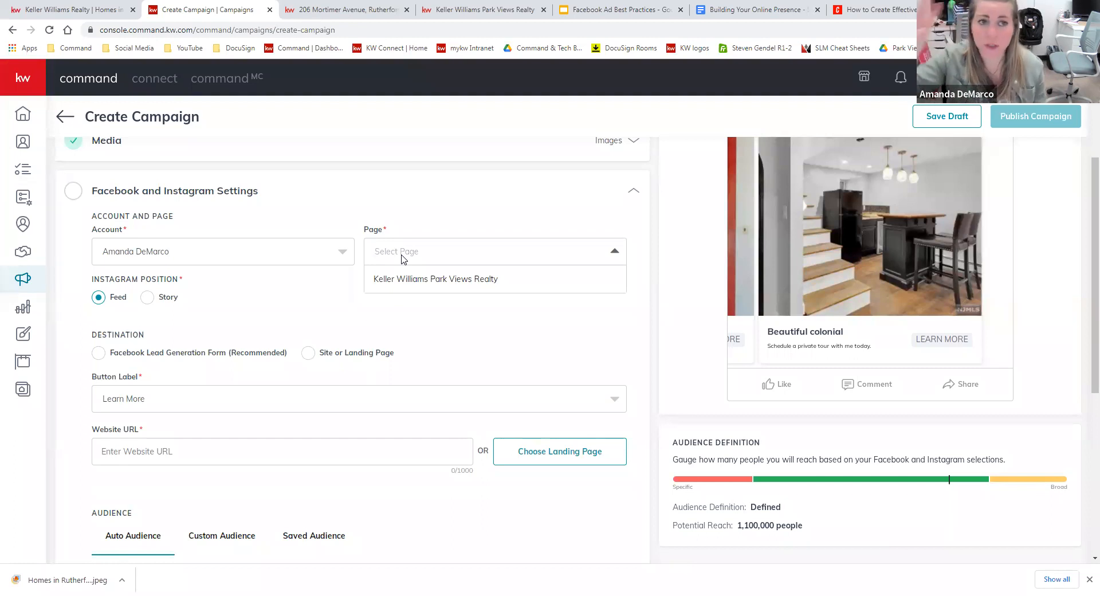
pyautogui.click(397, 273)
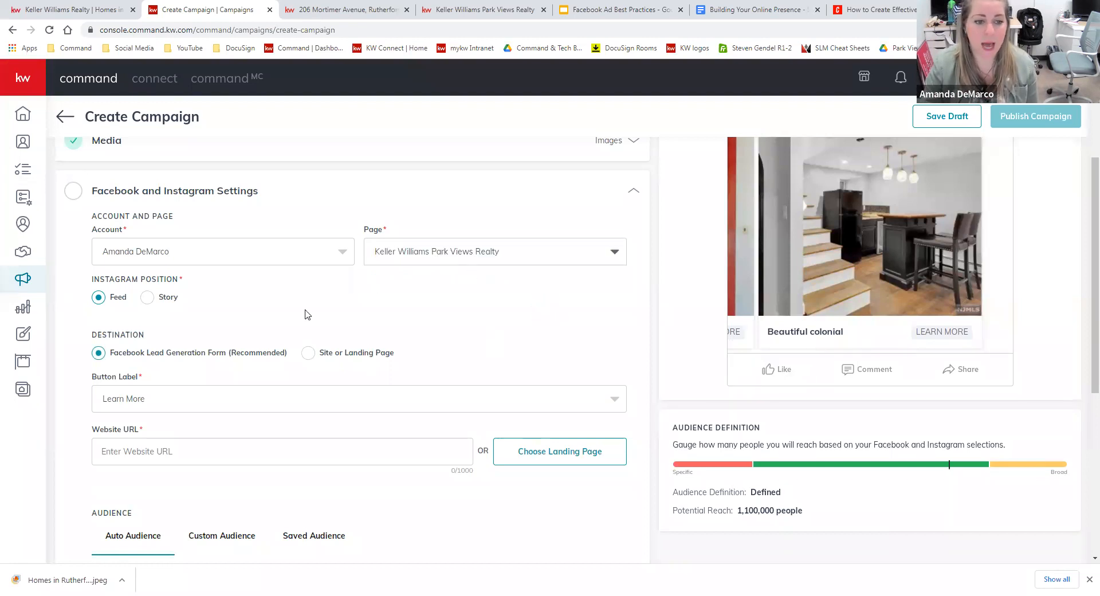
pyautogui.scroll(-2, 319, 312)
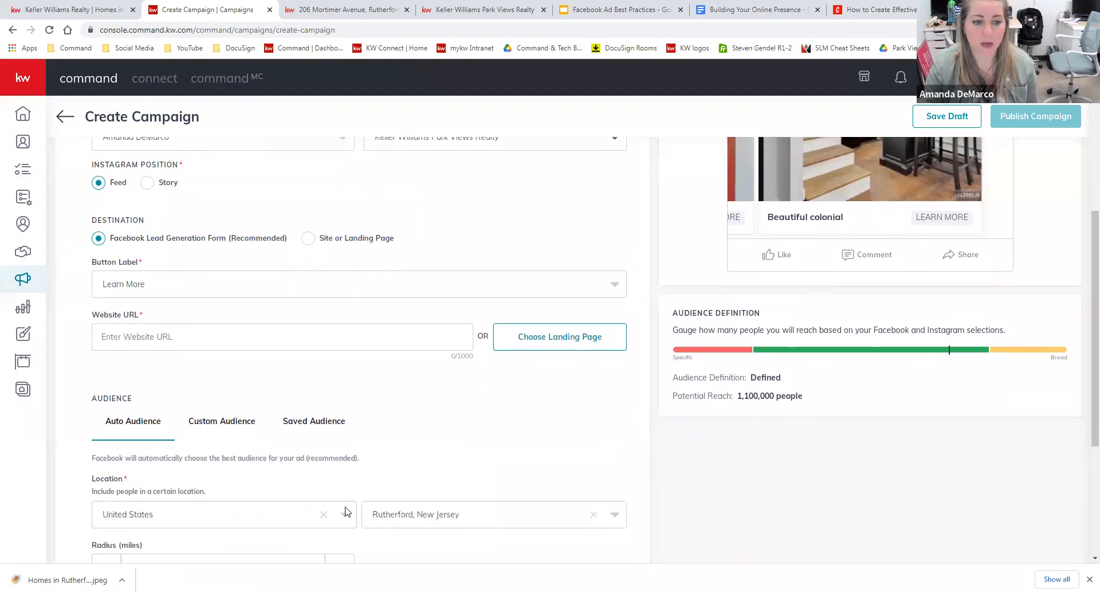
pyautogui.scroll(-1, 318, 520)
pyautogui.scroll(1, 890, 458)
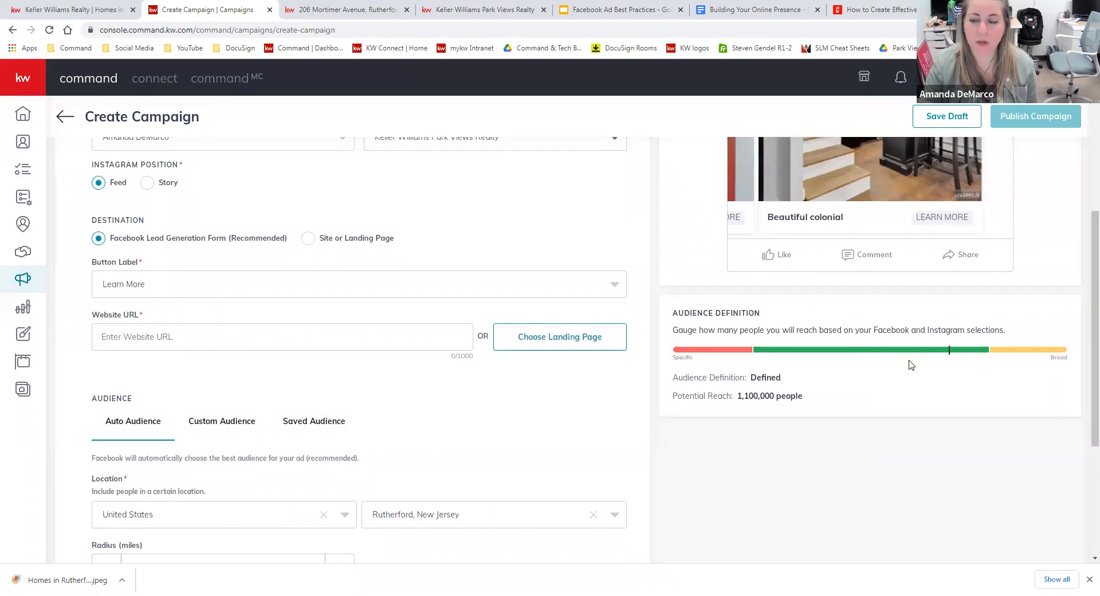
pyautogui.scroll(1, 750, 504)
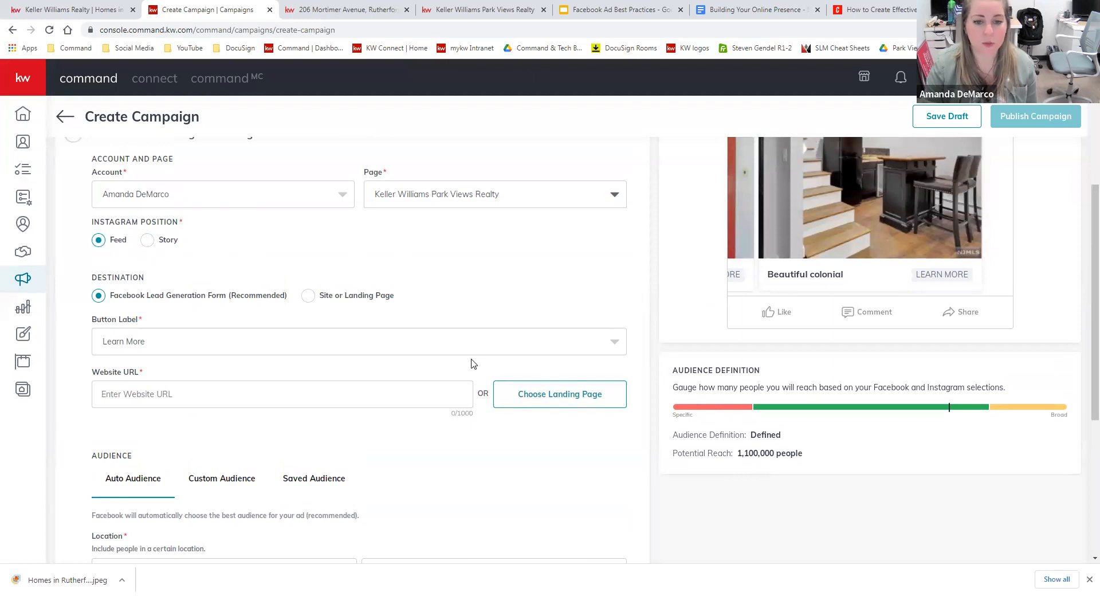
pyautogui.scroll(1, 476, 361)
# Switch the Instagram position from Feed to Story.
pyautogui.click(148, 297)
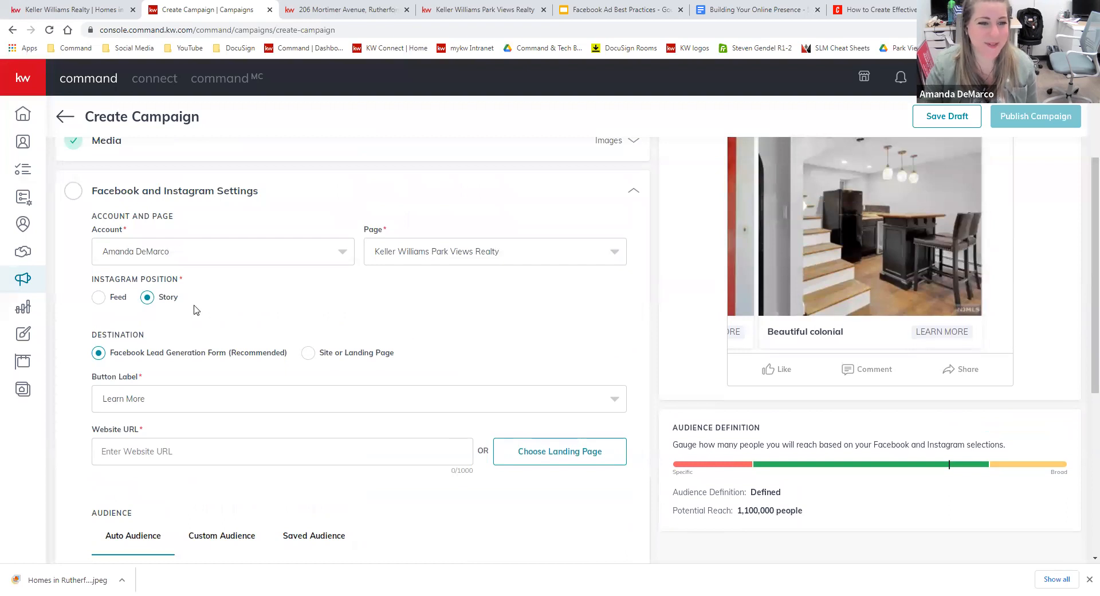
pyautogui.scroll(-2, 468, 312)
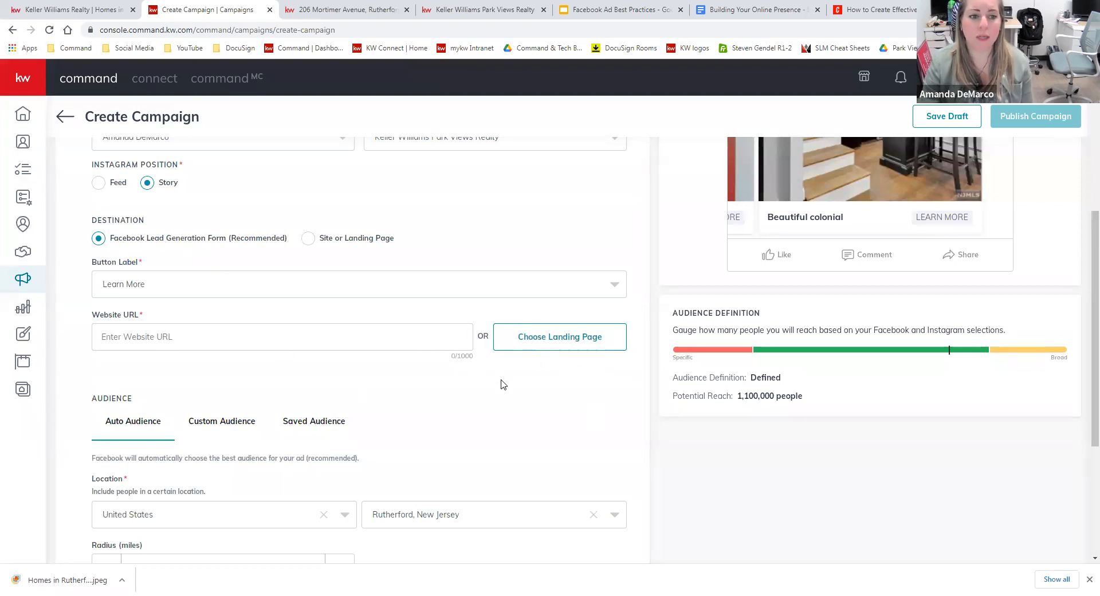
pyautogui.click(355, 10)
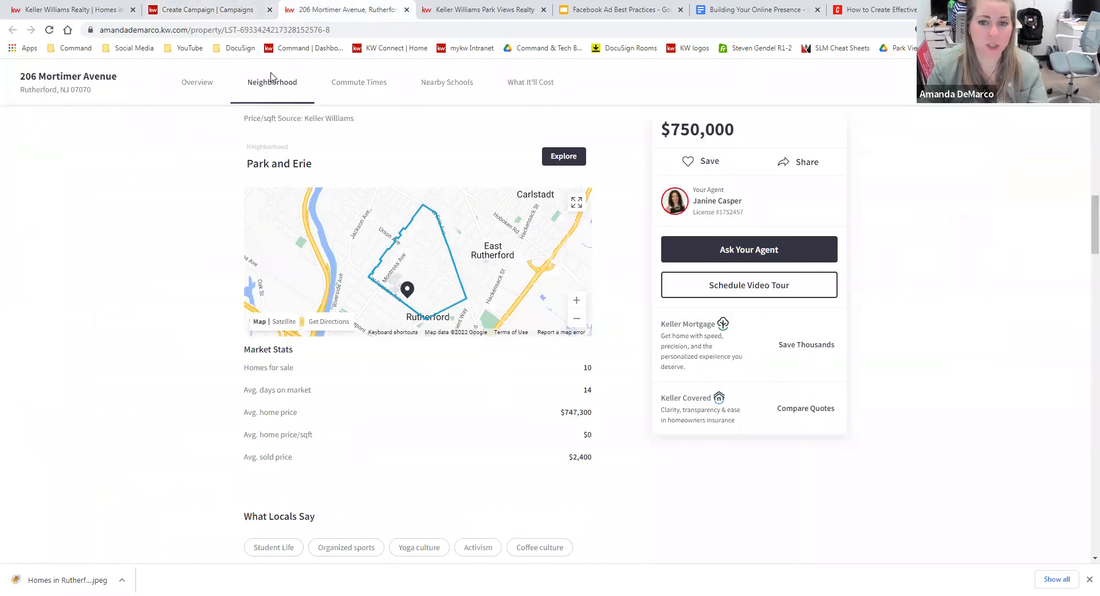
pyautogui.scroll(19, 447, 256)
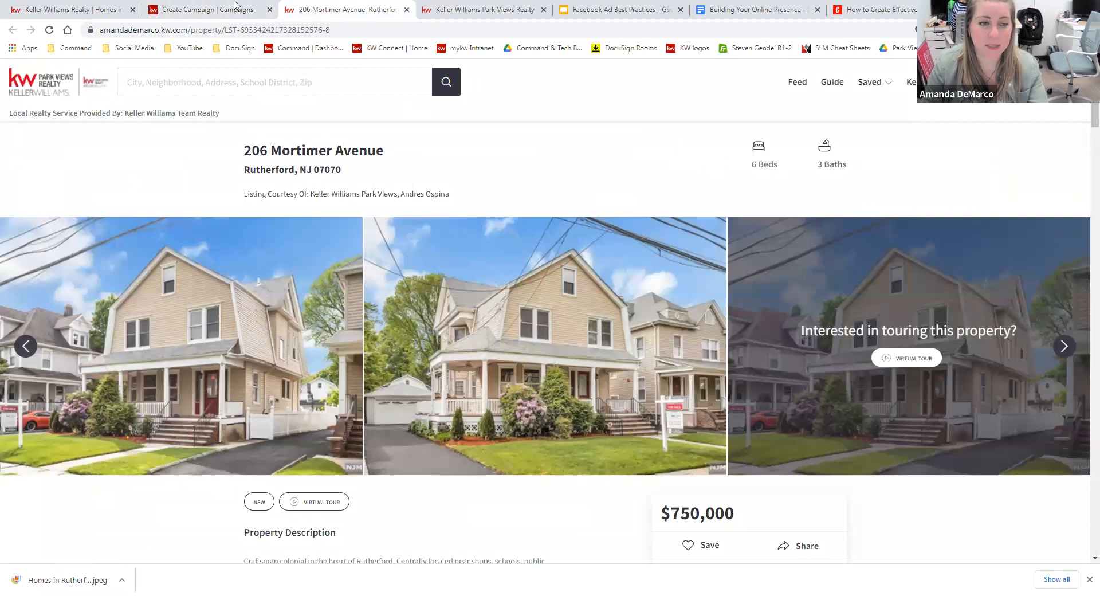
pyautogui.click(308, 29)
pyautogui.hotkey('ctrl', 'c')
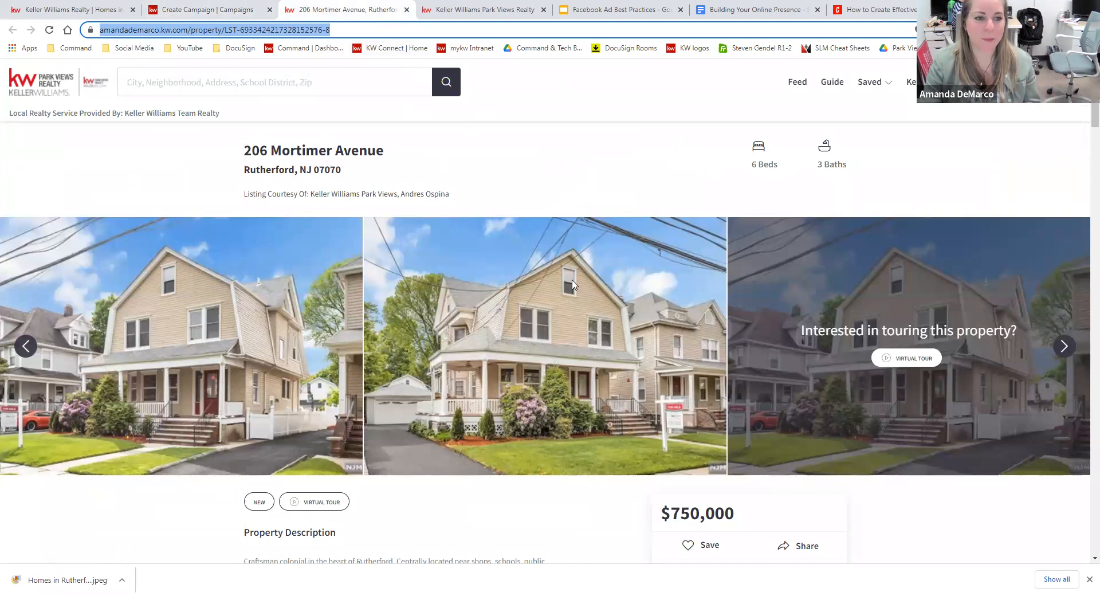
pyautogui.click(208, 10)
pyautogui.click(375, 340)
pyautogui.write('https://')
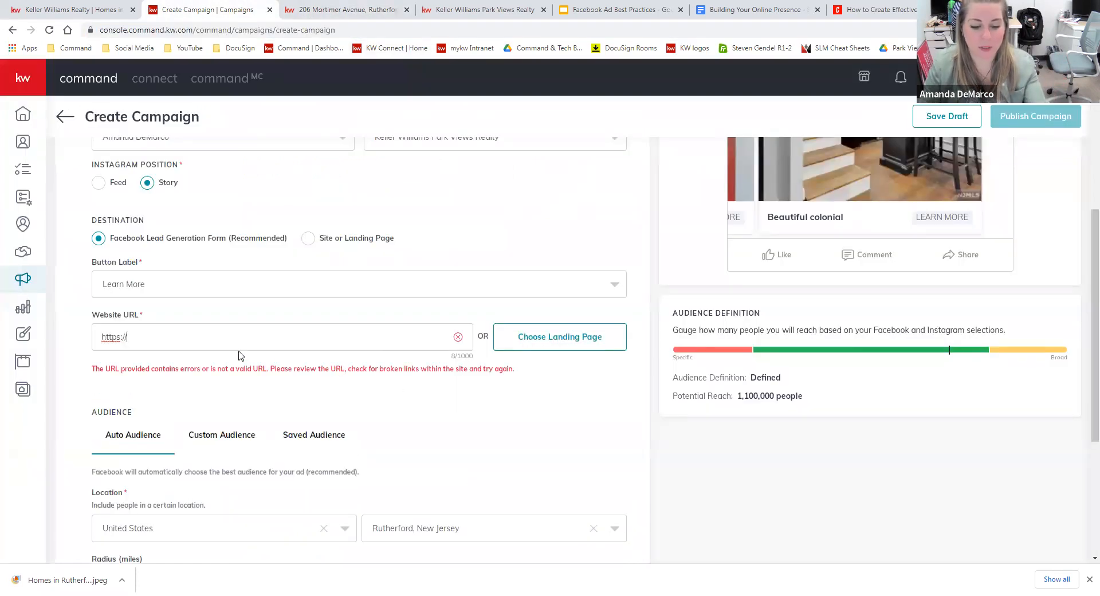
pyautogui.hotkey('ctrl', 'v')
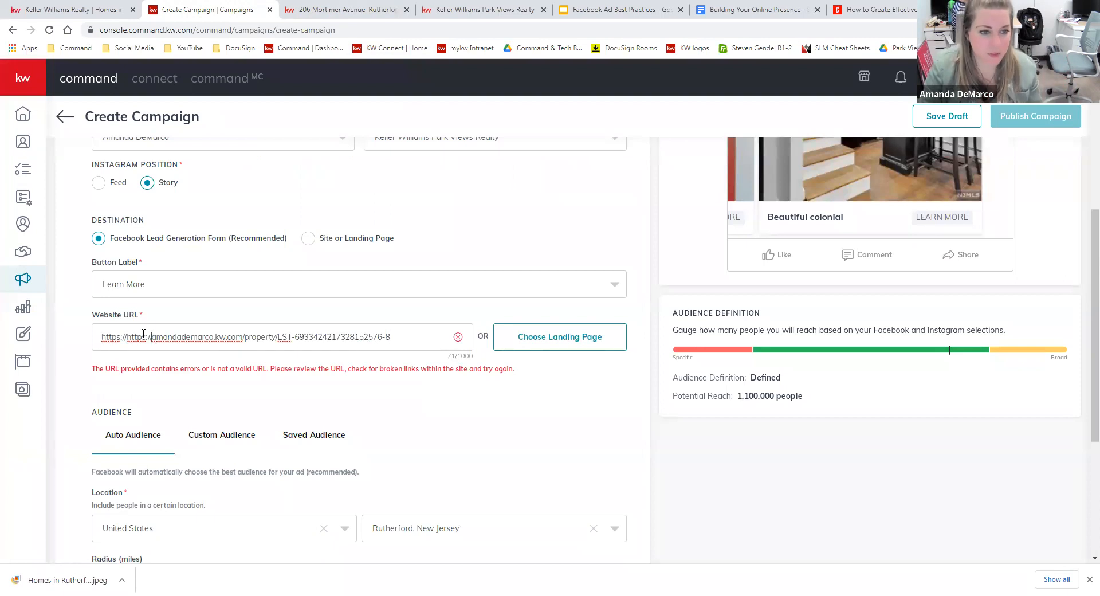
pyautogui.moveTo(151, 336); pyautogui.dragTo(127, 336)
pyautogui.press('BackSpace')
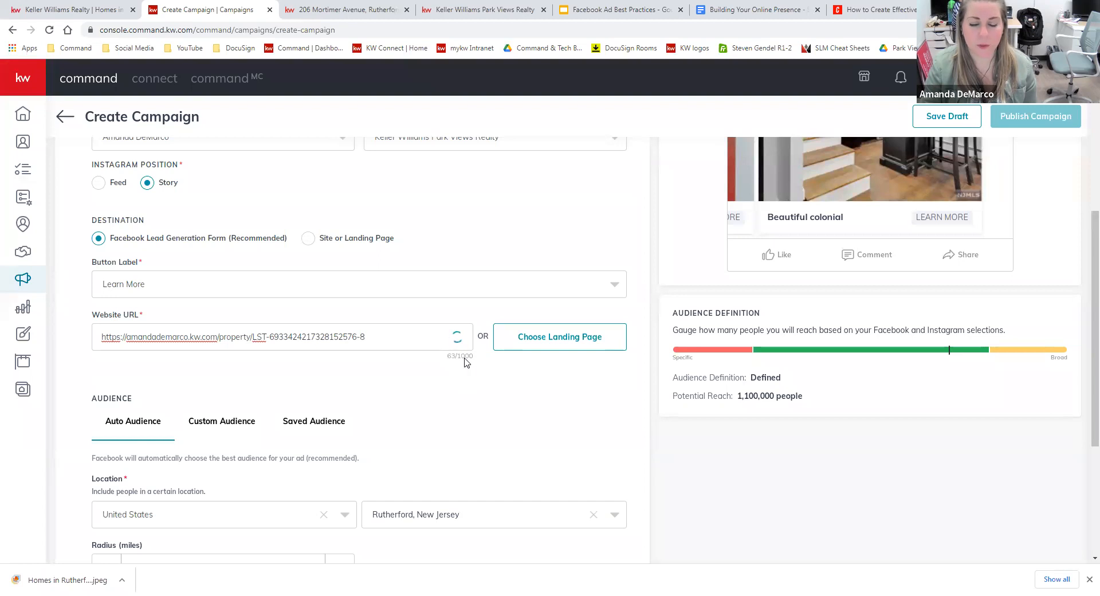
pyautogui.scroll(-1, 503, 367)
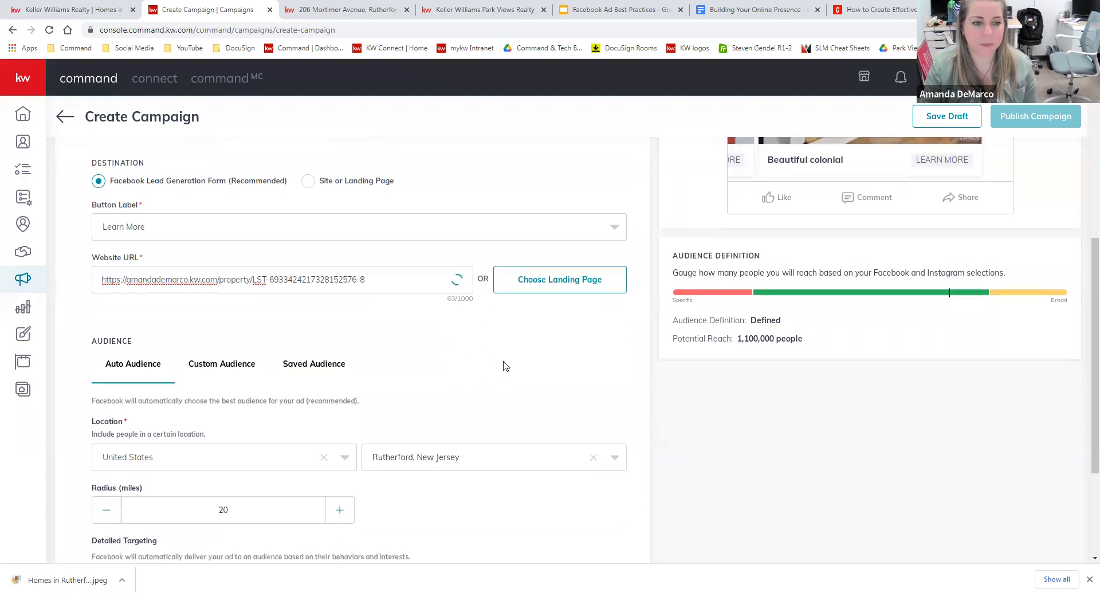
pyautogui.scroll(-2, 493, 344)
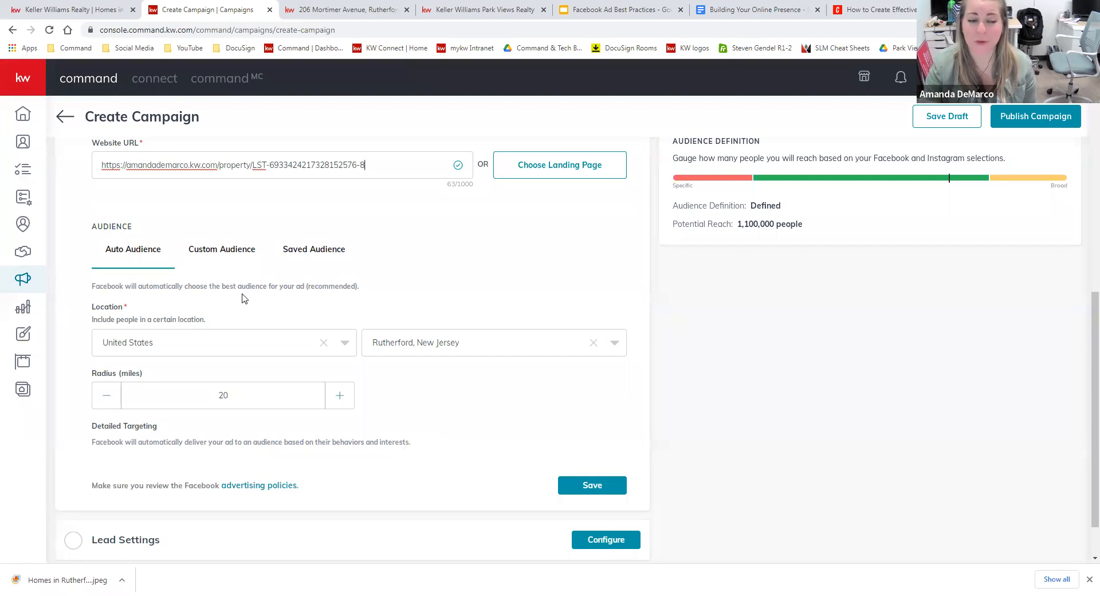
# Choose Custom Audience for Rutherford, New Jersey with a 25-mile radius and open Add Interests.
pyautogui.click(246, 250)
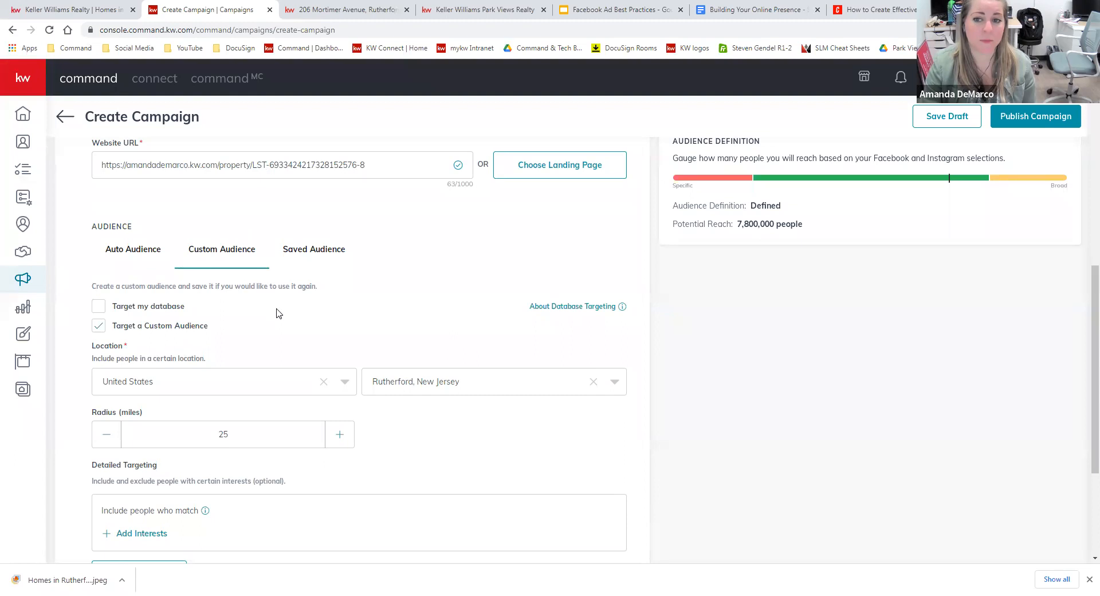
pyautogui.click(141, 250)
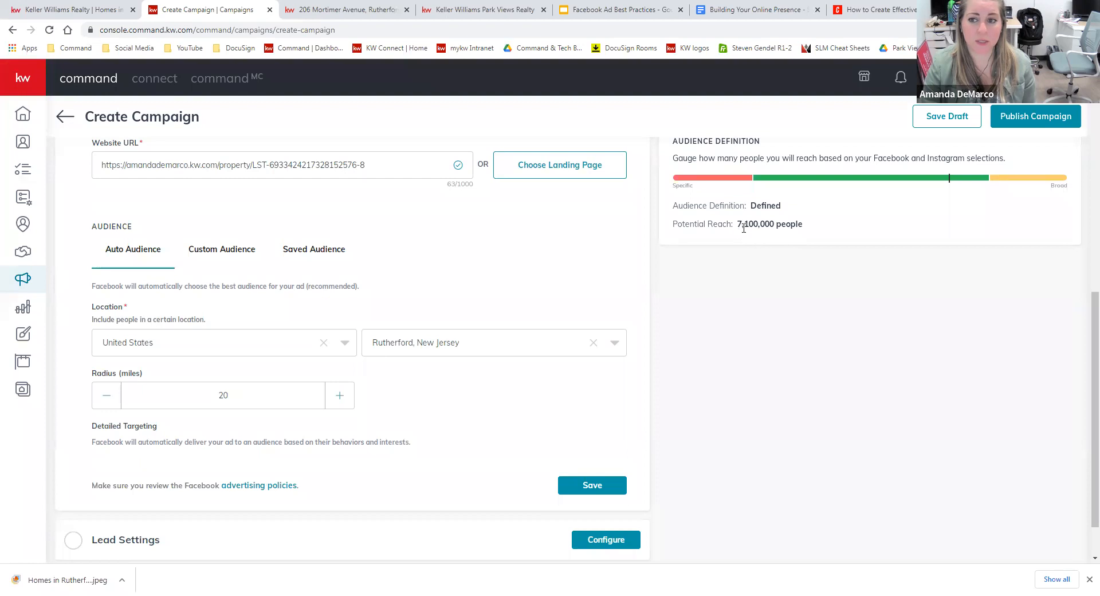
pyautogui.click(222, 256)
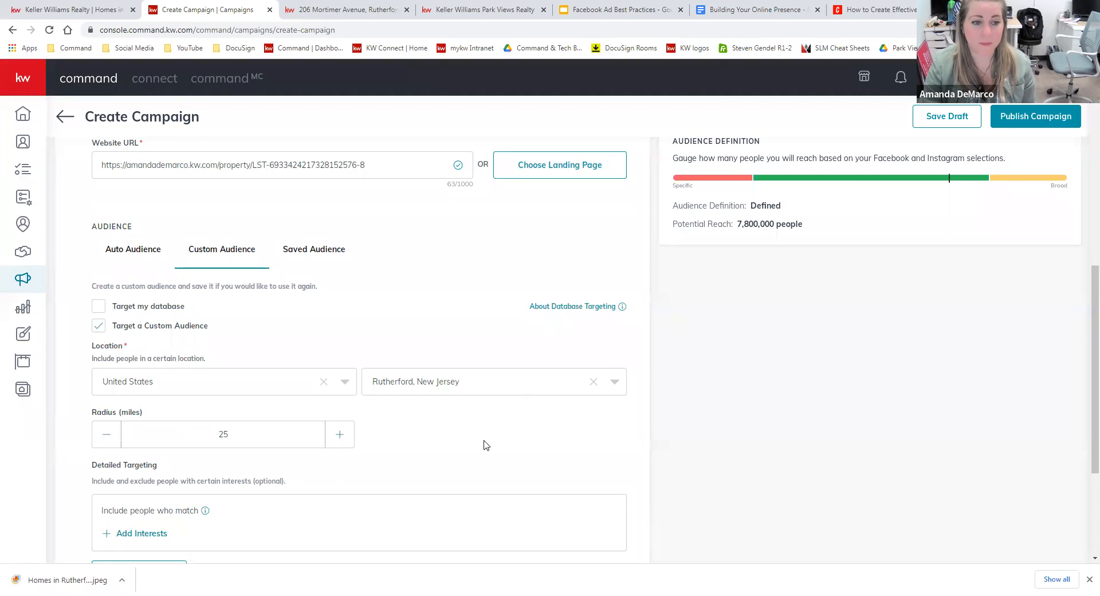
pyautogui.scroll(-1, 493, 446)
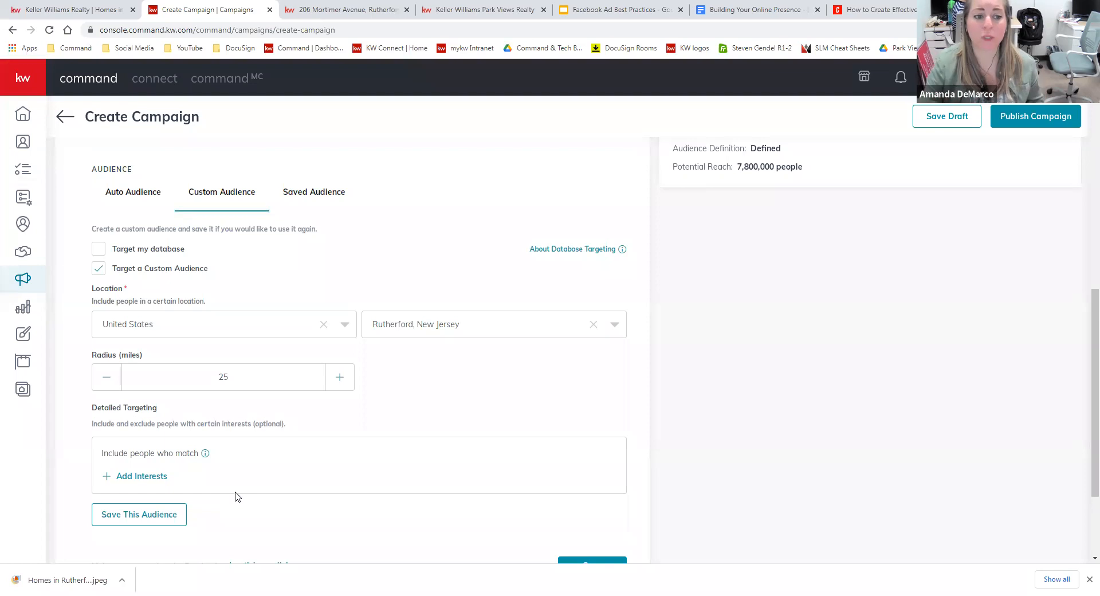
pyautogui.scroll(1, 238, 515)
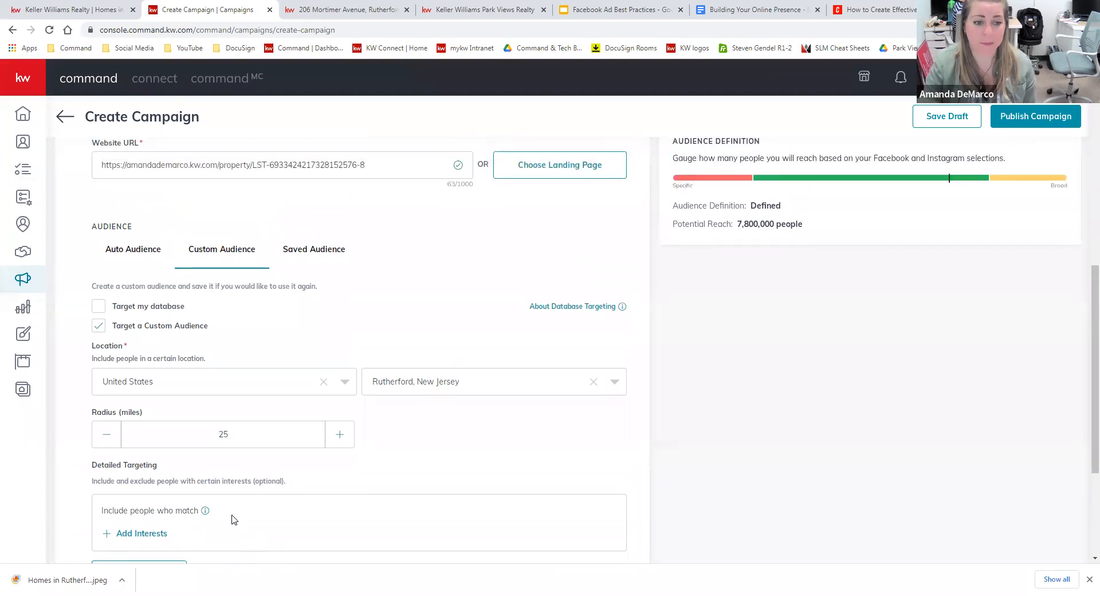
pyautogui.click(156, 536)
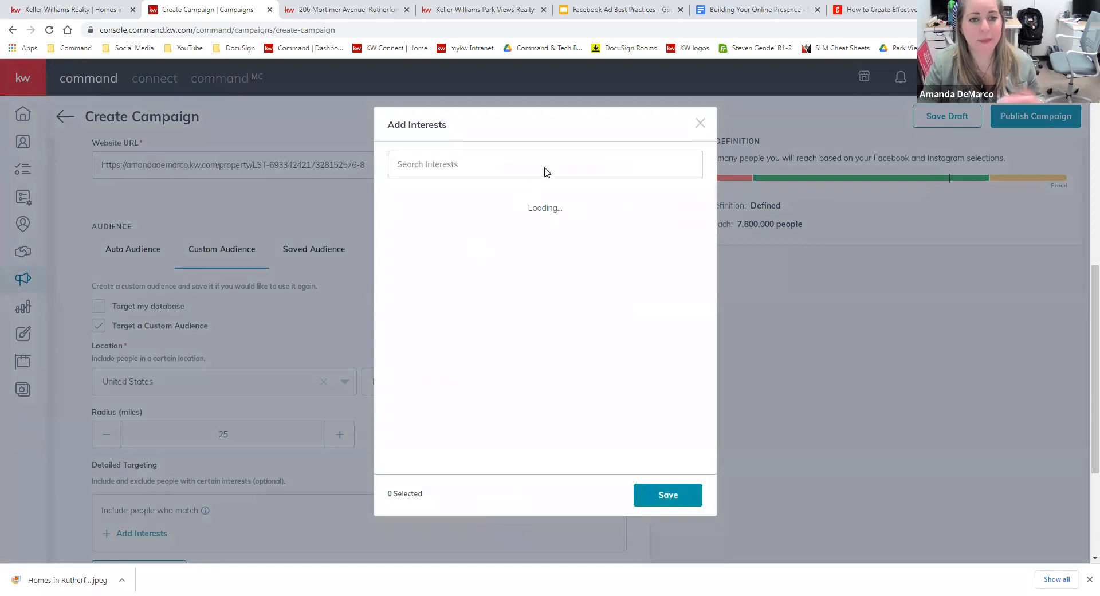
# Search and add the House, House Hunting, Mortgage loans and Mortgage calculator interests.
pyautogui.click(545, 167)
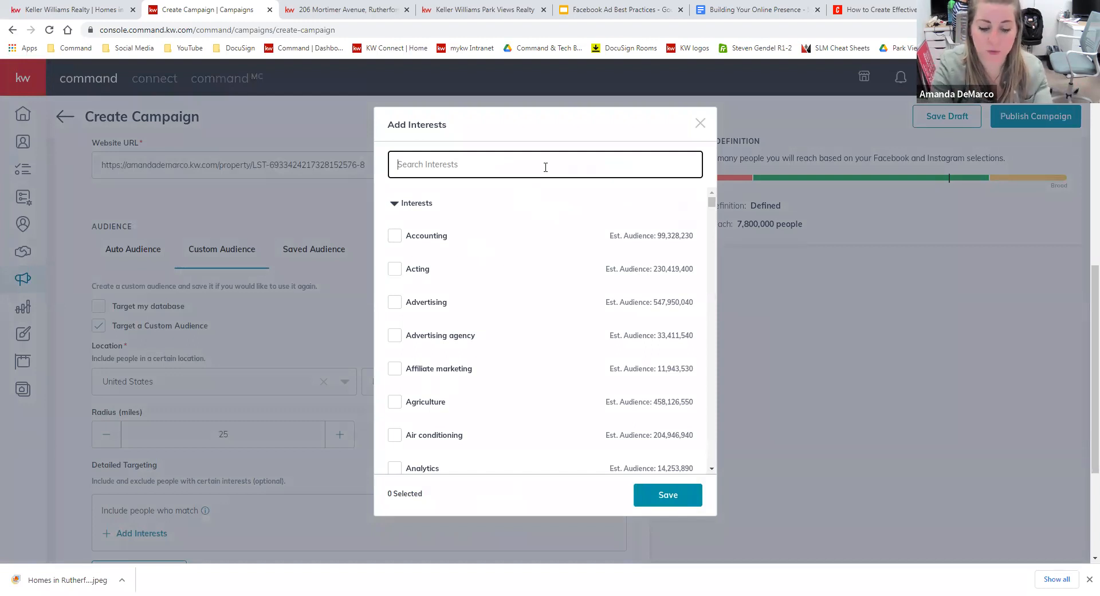
pyautogui.write('house')
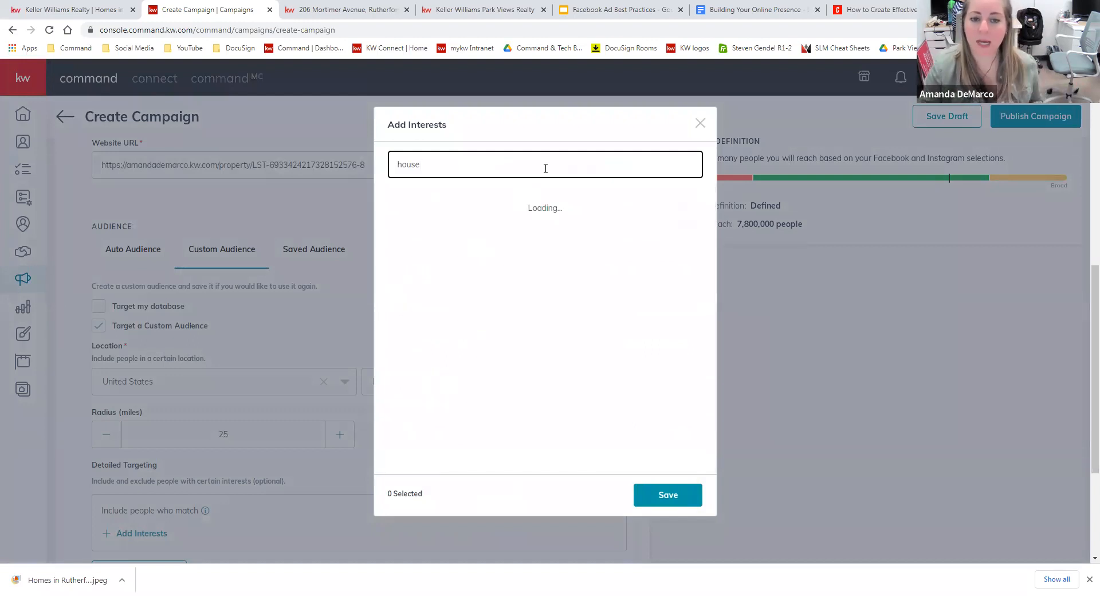
pyautogui.click(394, 204)
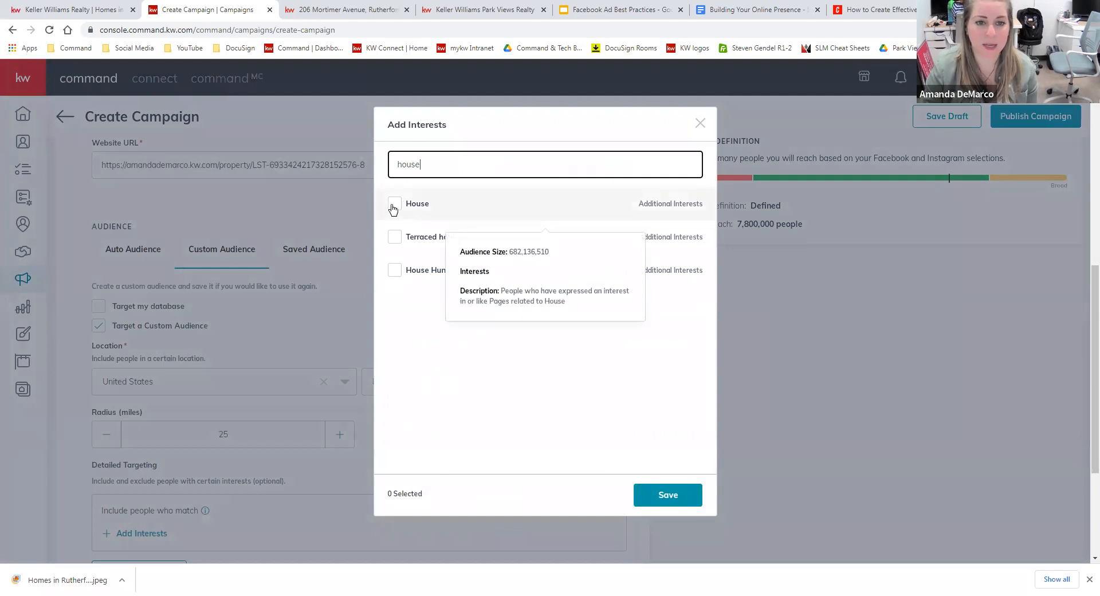
pyautogui.click(394, 271)
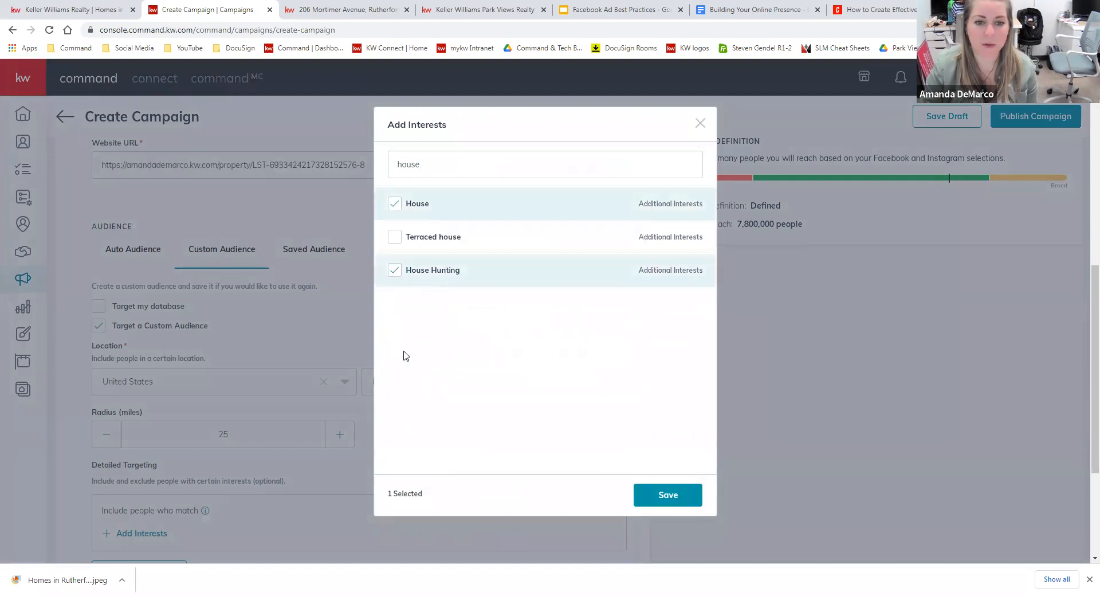
pyautogui.moveTo(437, 161); pyautogui.dragTo(364, 158)
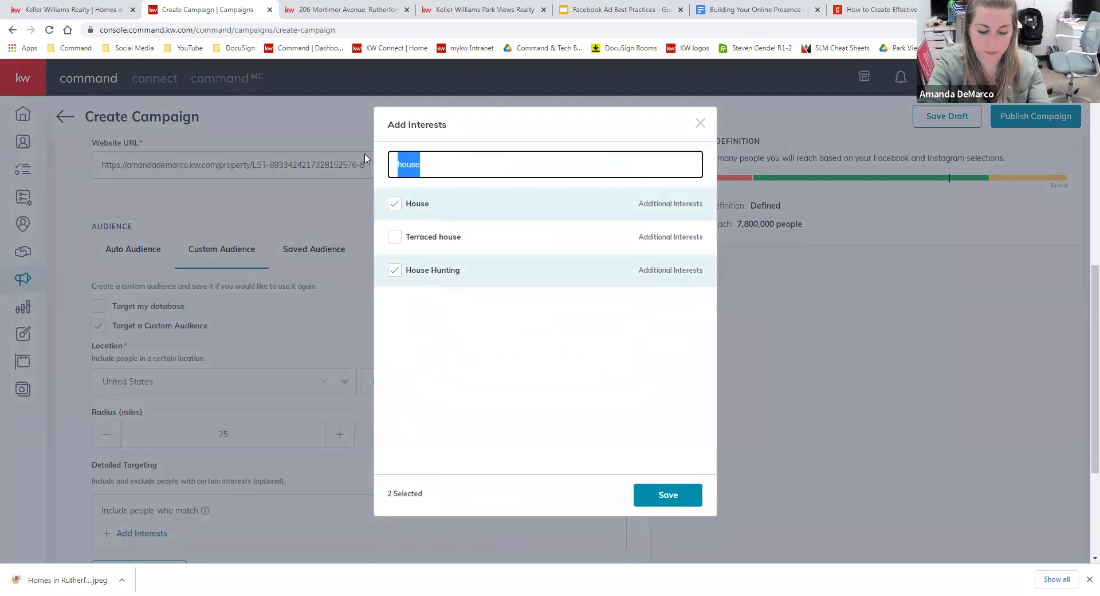
pyautogui.write('mortgage')
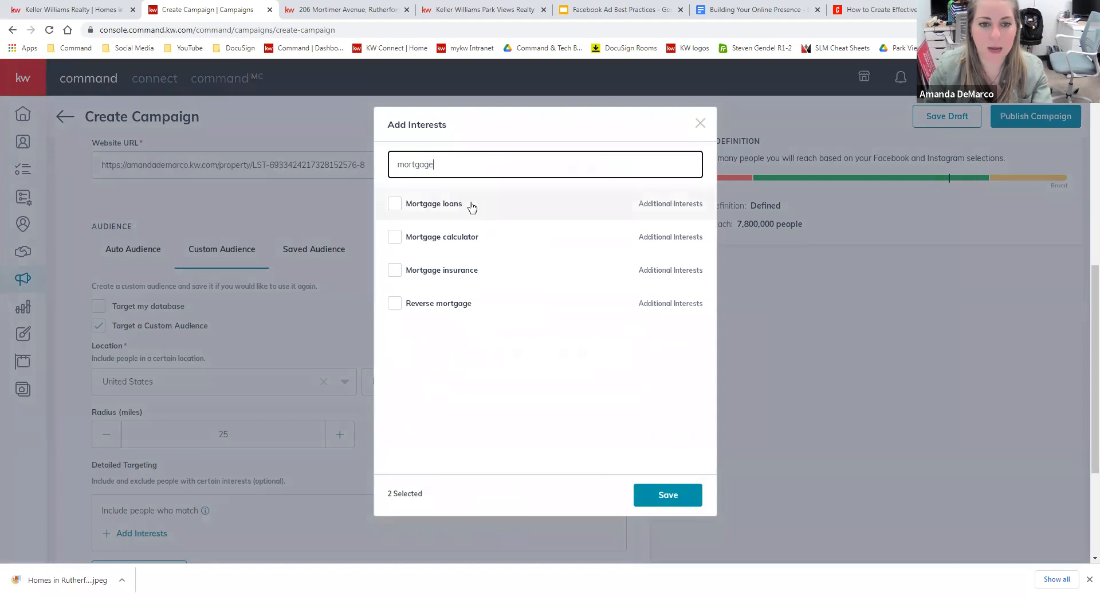
pyautogui.click(447, 211)
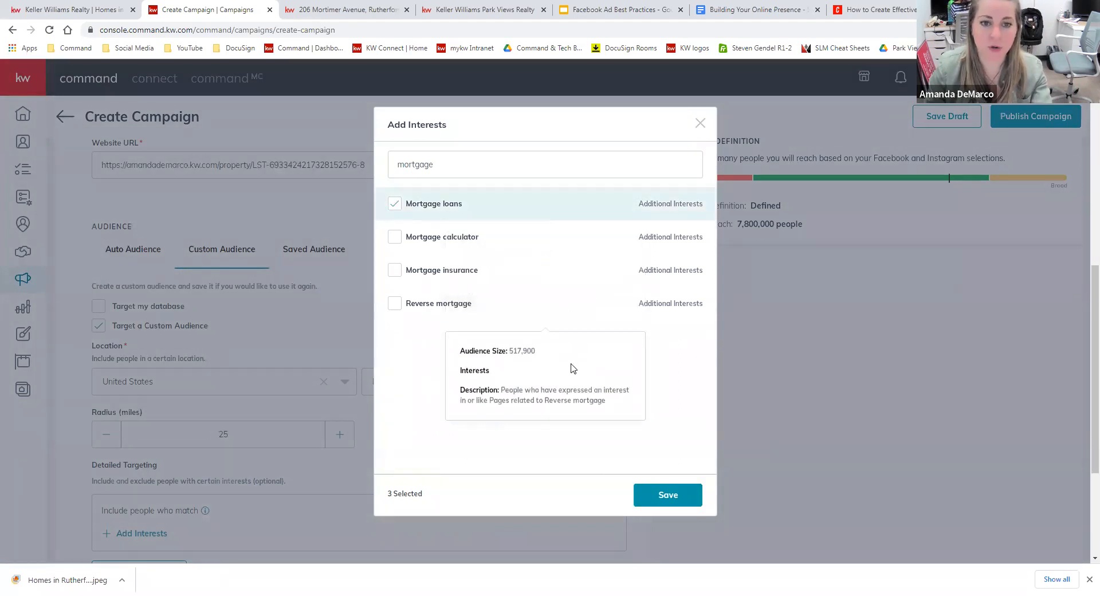
pyautogui.click(447, 249)
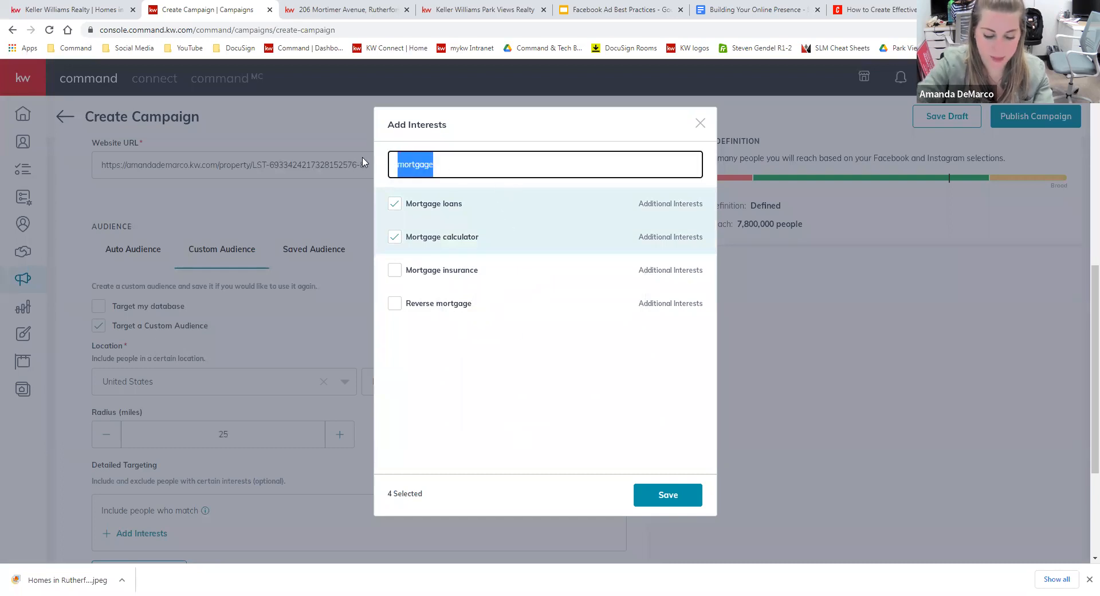
# Add the Pre-qualification (lending), Loan and Home equity loan interests.
pyautogui.write('pr')
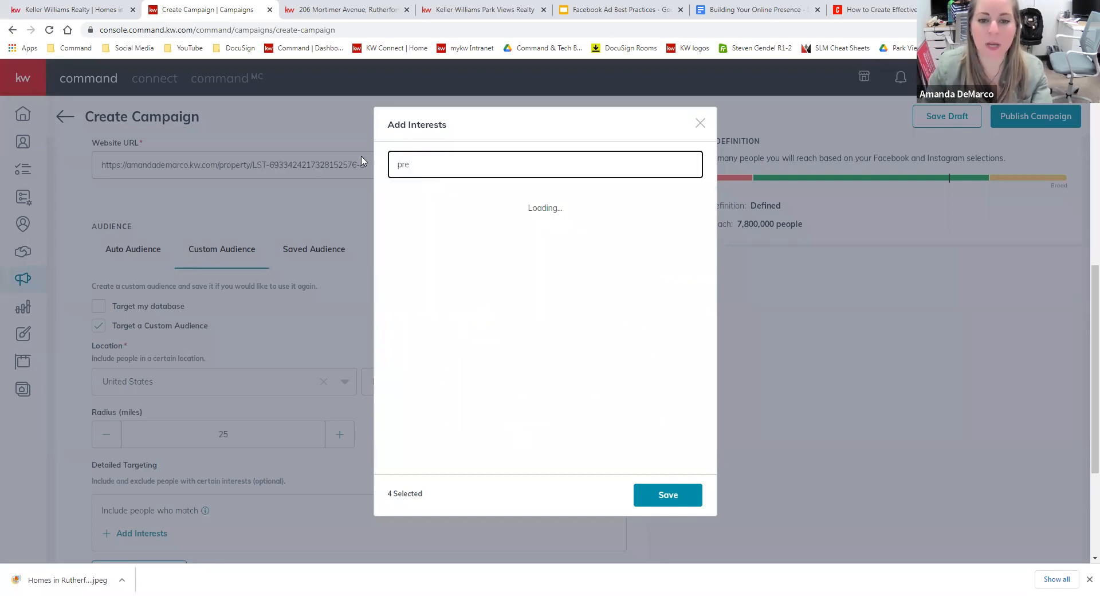
pyautogui.write('e')
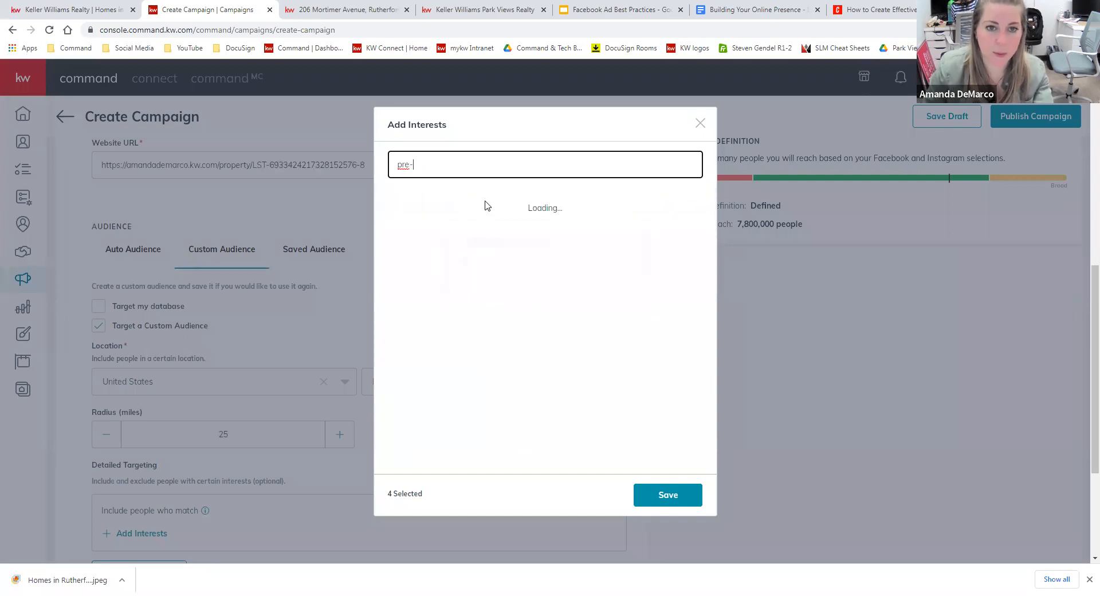
pyautogui.moveTo(401, 204)
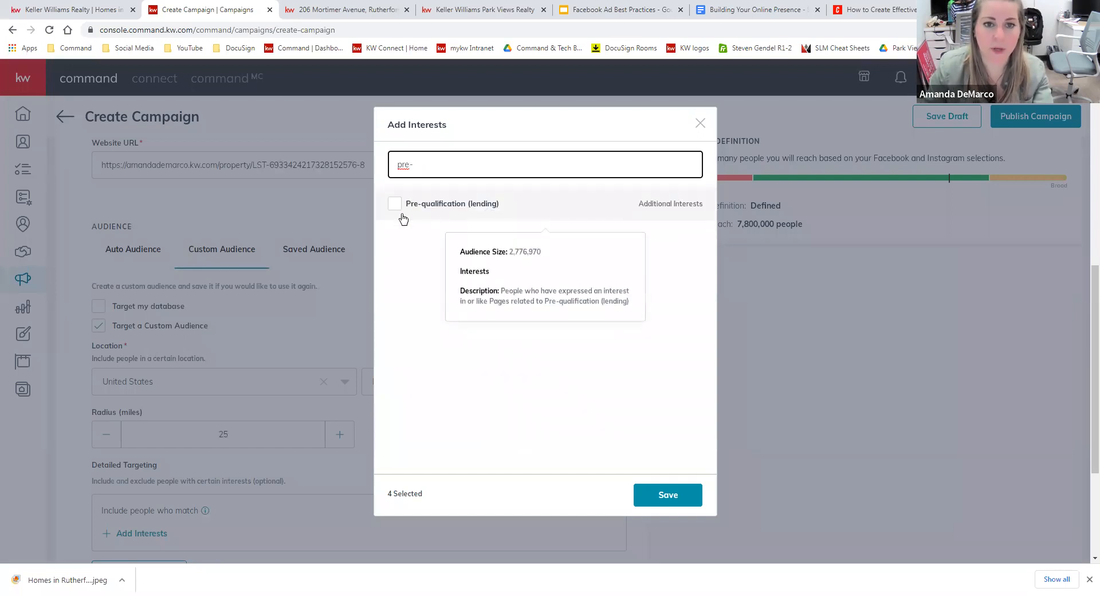
pyautogui.click(493, 209)
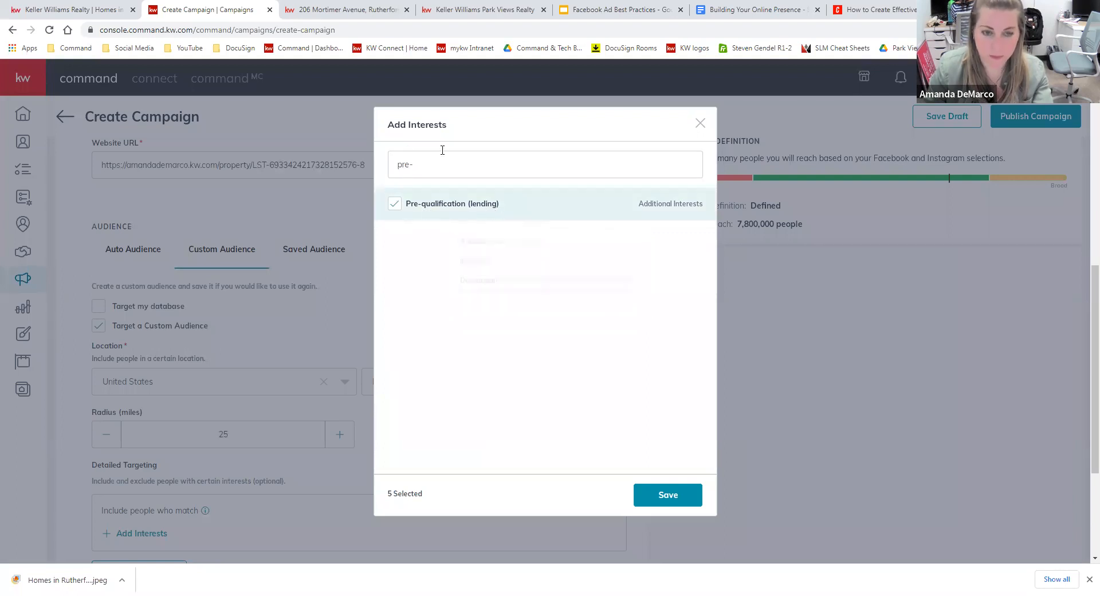
pyautogui.moveTo(445, 170); pyautogui.dragTo(329, 158)
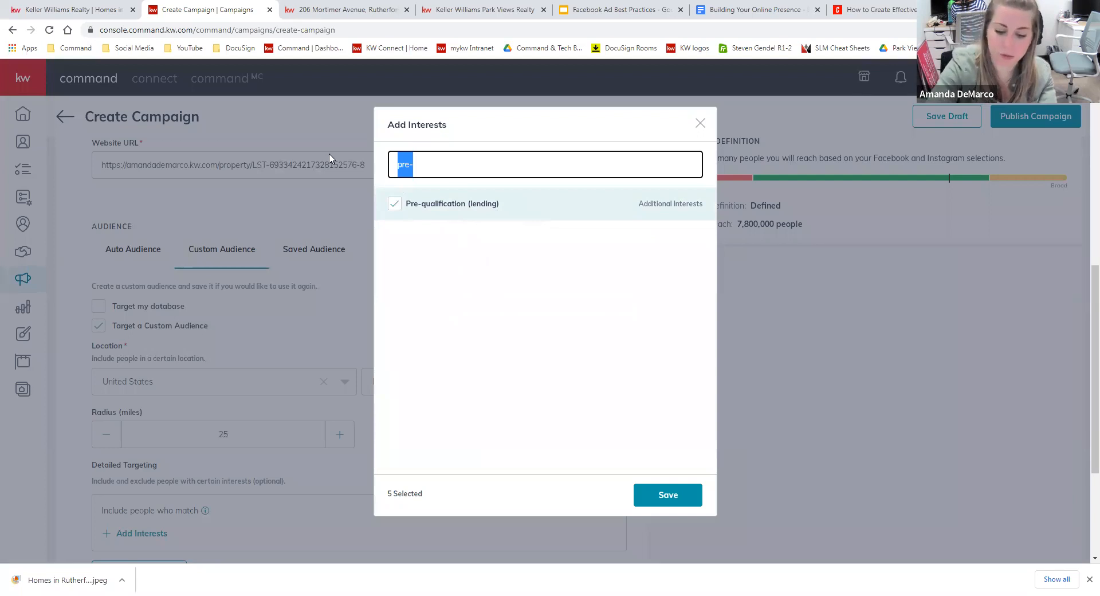
pyautogui.write('loan')
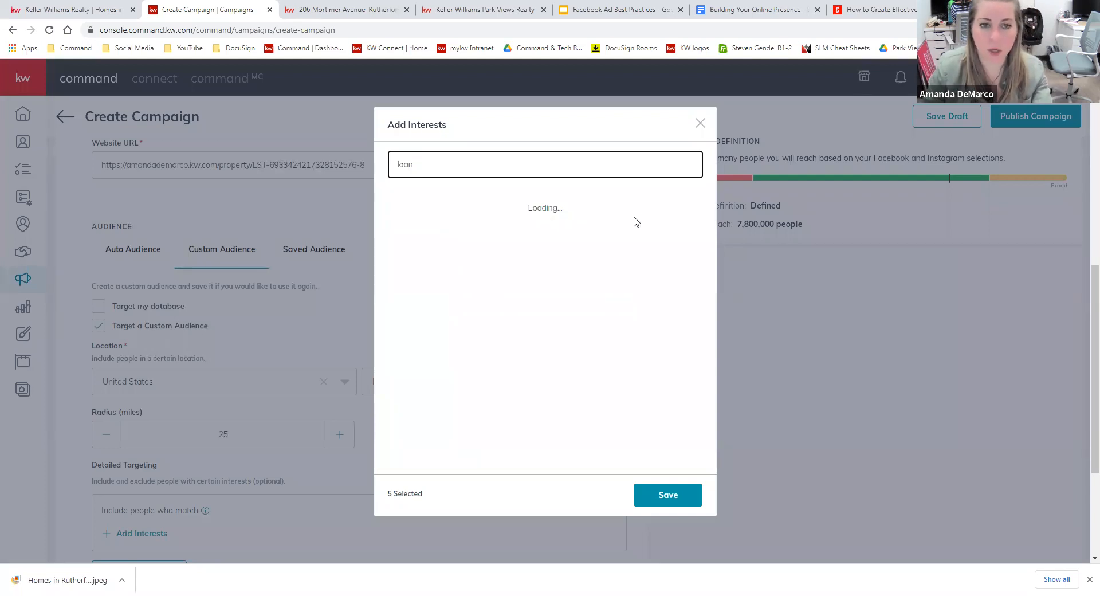
pyautogui.click(420, 205)
pyautogui.click(451, 309)
# Add Home equity and Home equity line of credit, try a luxury search, and save the nine interests.
pyautogui.moveTo(430, 166); pyautogui.dragTo(361, 165)
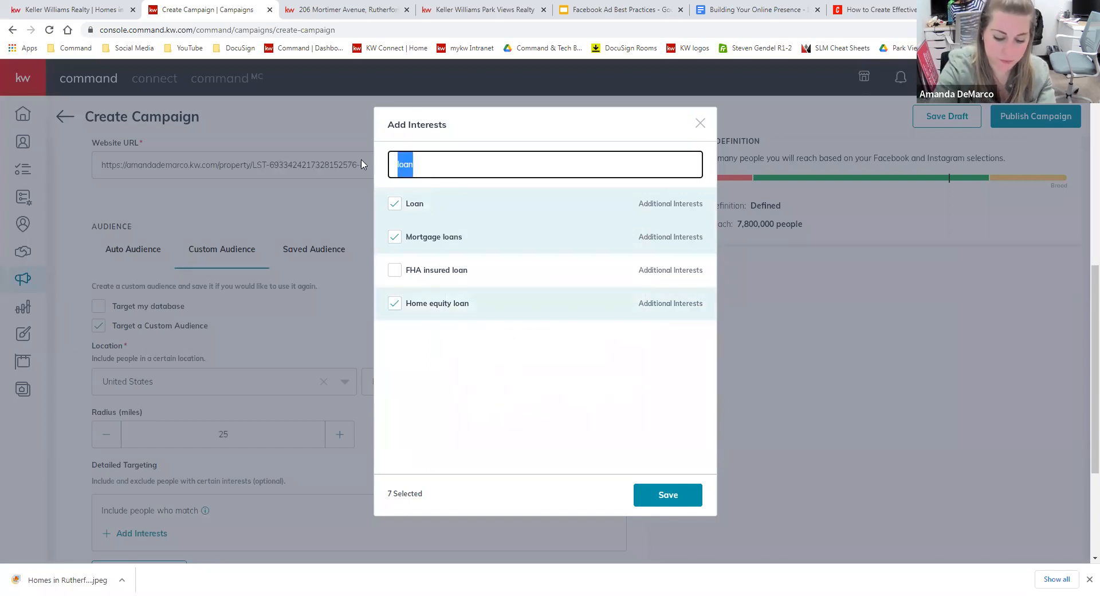
pyautogui.write('equity')
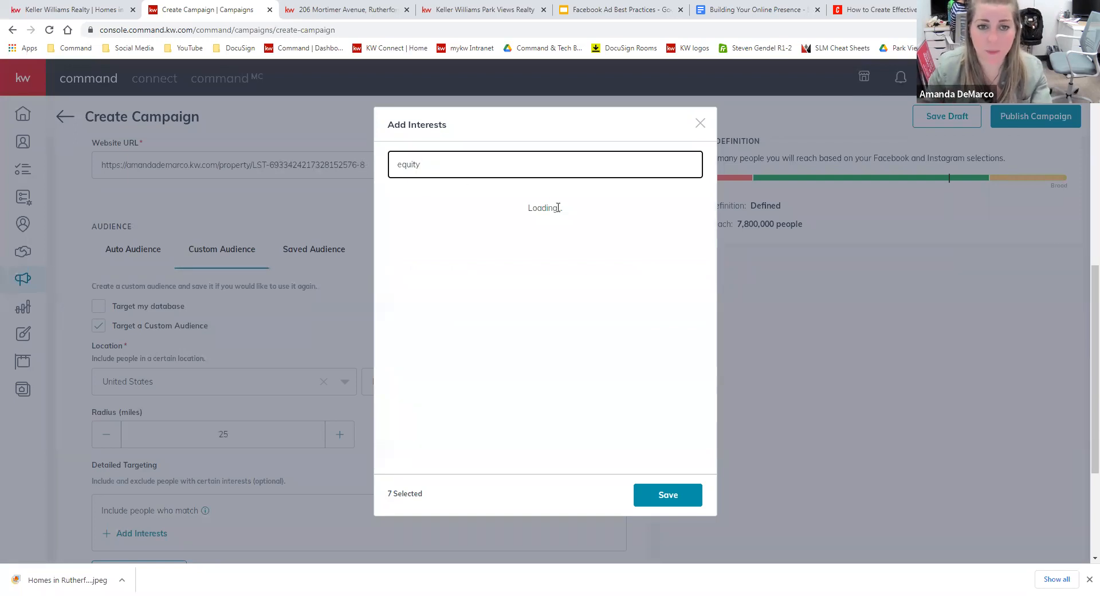
pyautogui.click(431, 238)
pyautogui.click(451, 307)
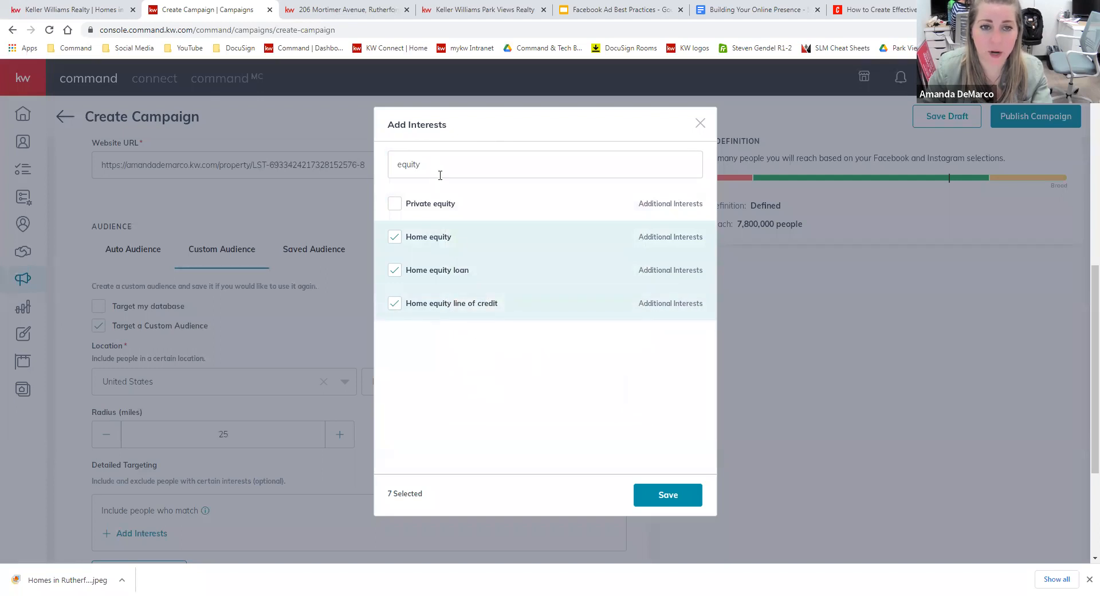
pyautogui.moveTo(440, 175); pyautogui.dragTo(387, 183)
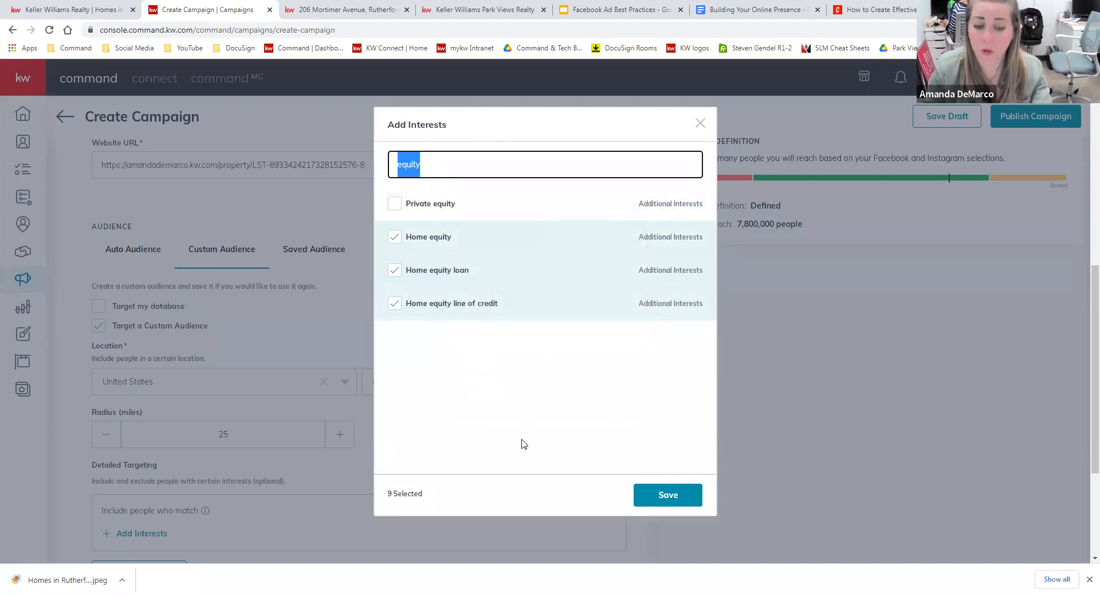
pyautogui.write('lu')
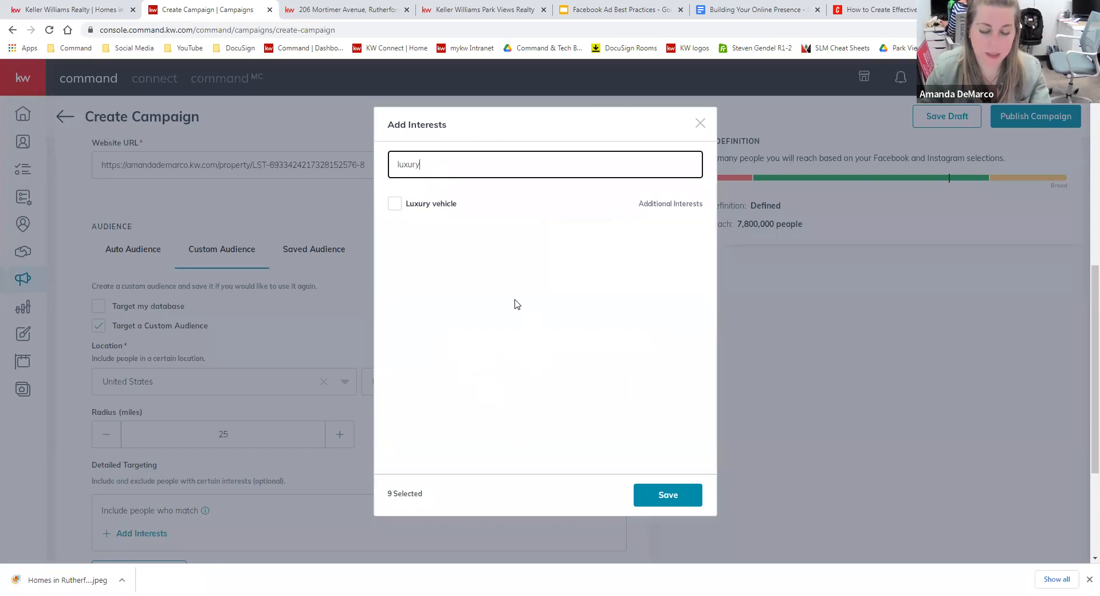
pyautogui.write('xury')
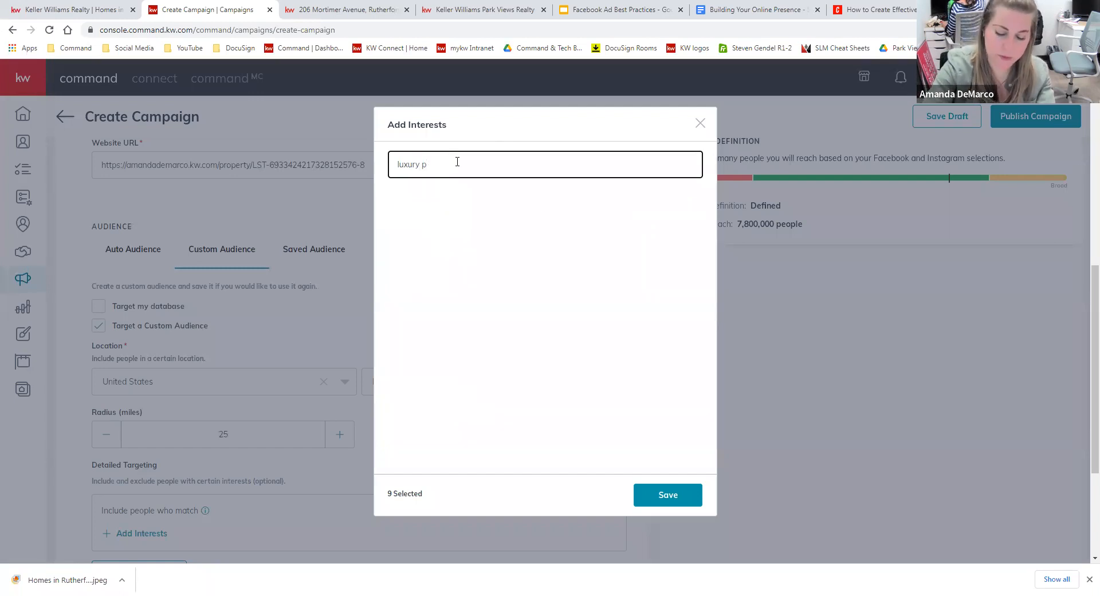
pyautogui.press('BackSpace')
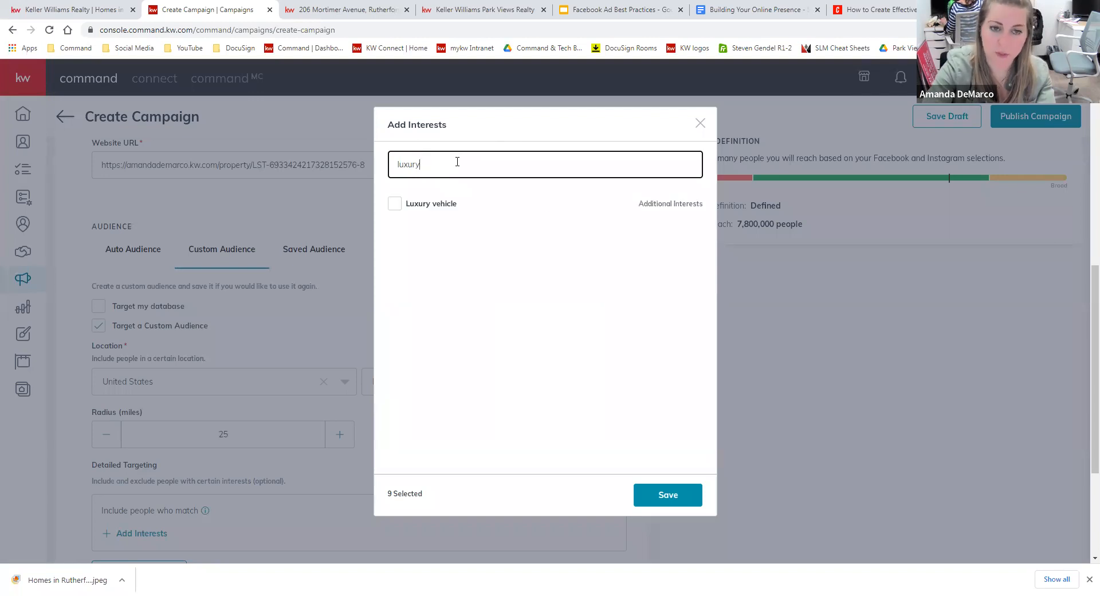
pyautogui.press('BackSpace')
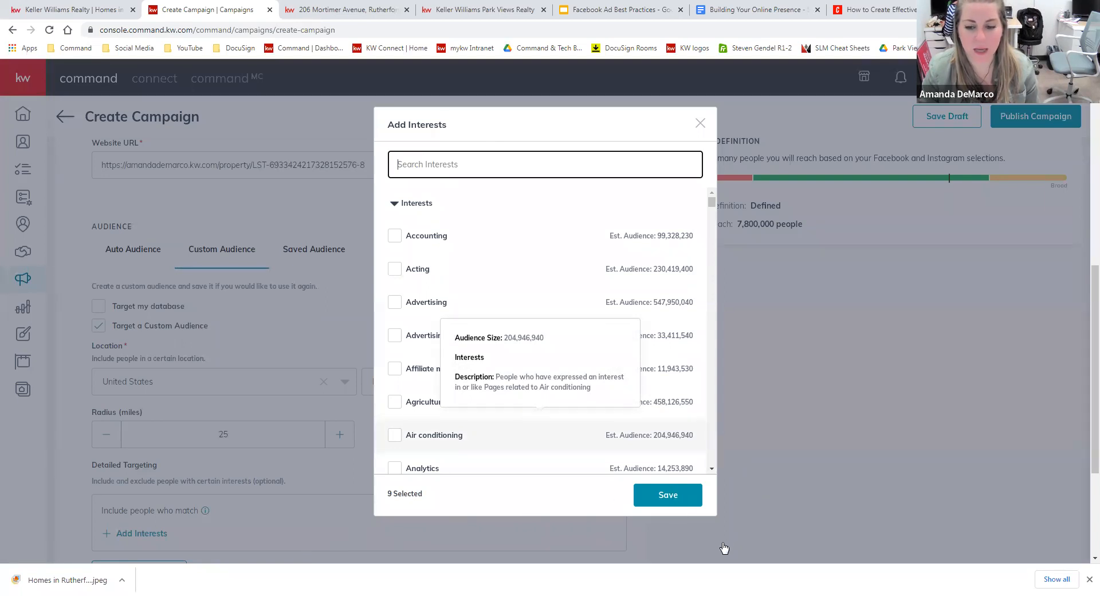
pyautogui.click(671, 502)
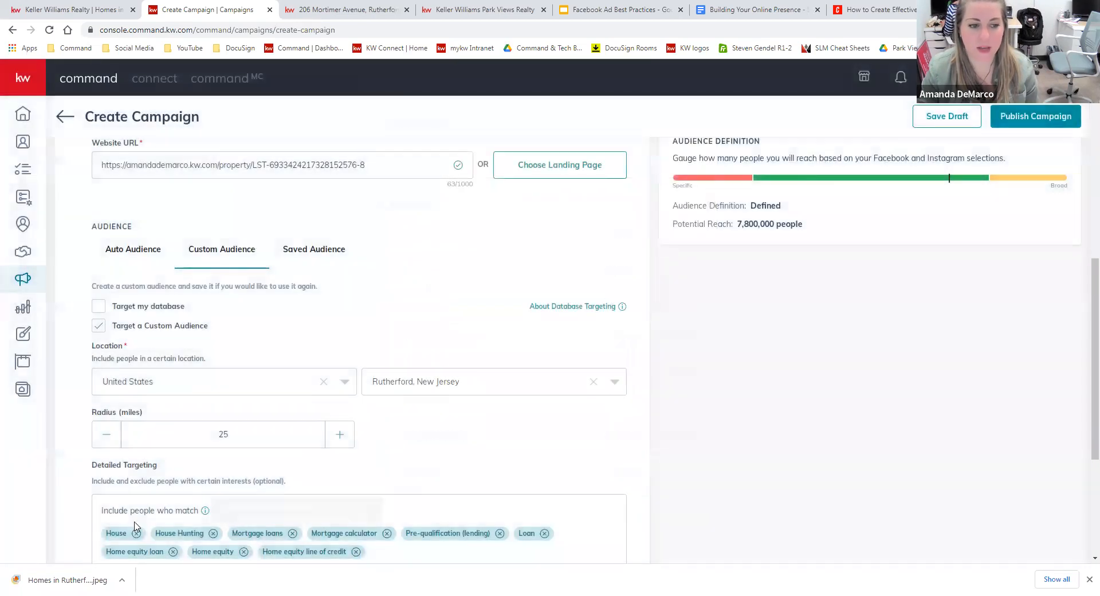
pyautogui.scroll(-1, 212, 498)
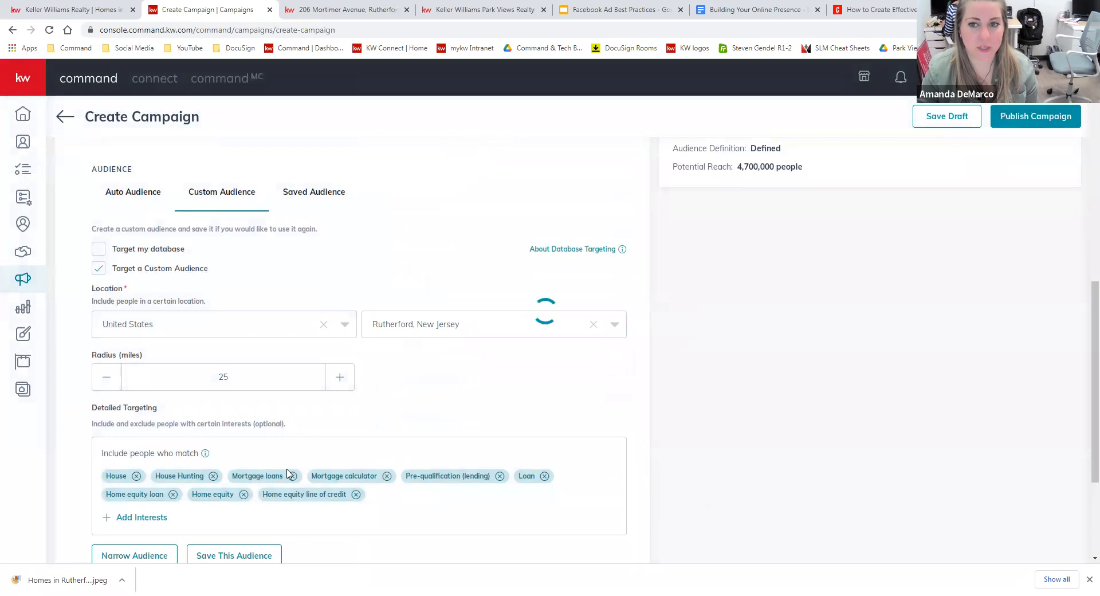
pyautogui.scroll(1, 785, 277)
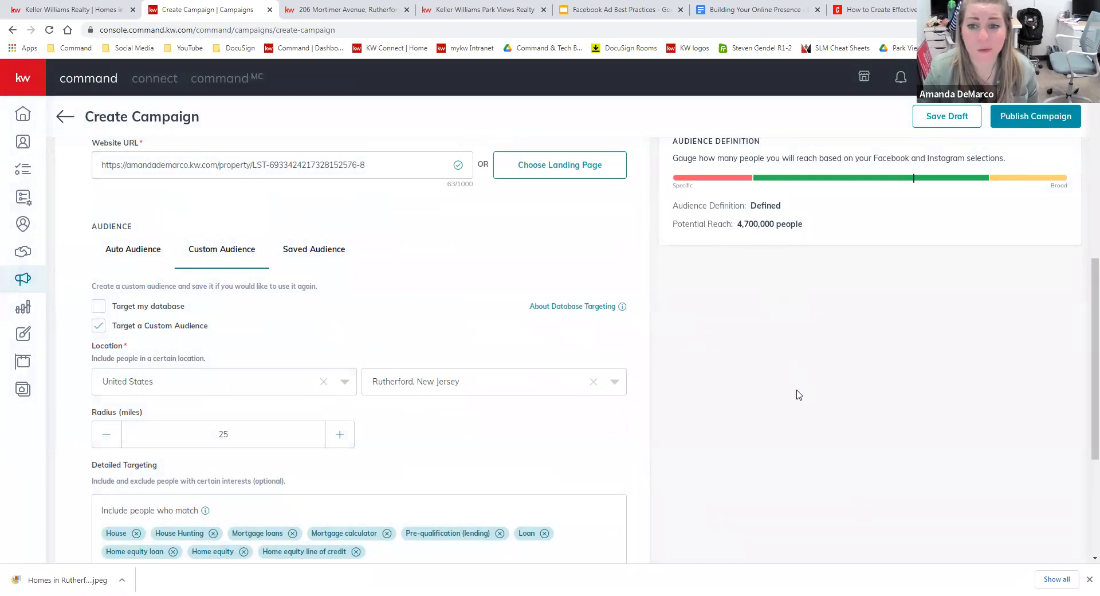
pyautogui.scroll(-2, 799, 395)
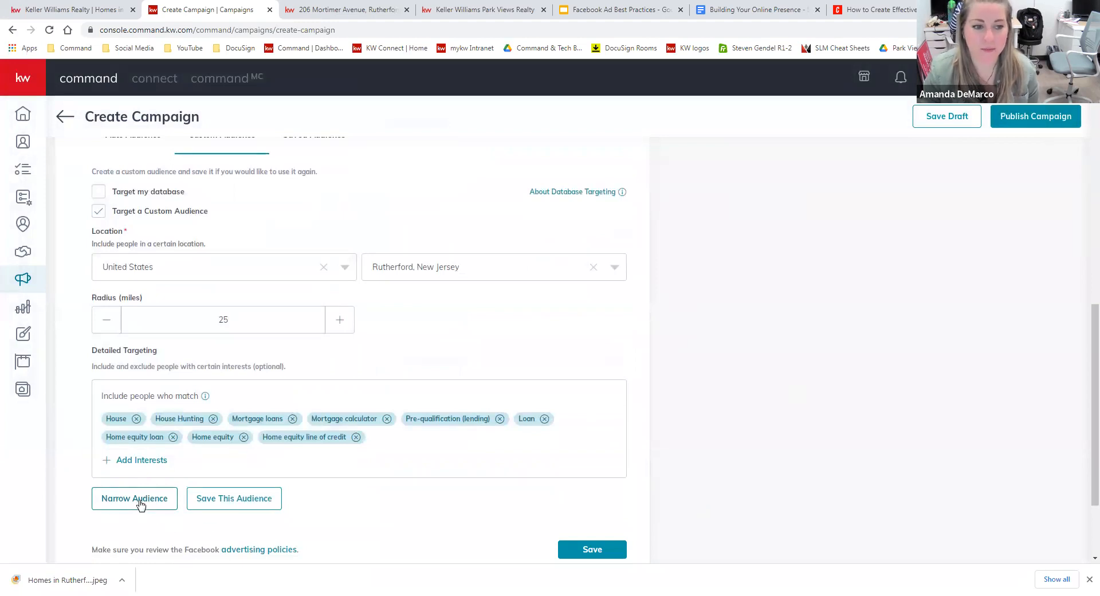
# Add a Narrow Audience rule with Zillow, Premier Agent - Zillow & Trulia and realtor.com, then save.
pyautogui.click(149, 512)
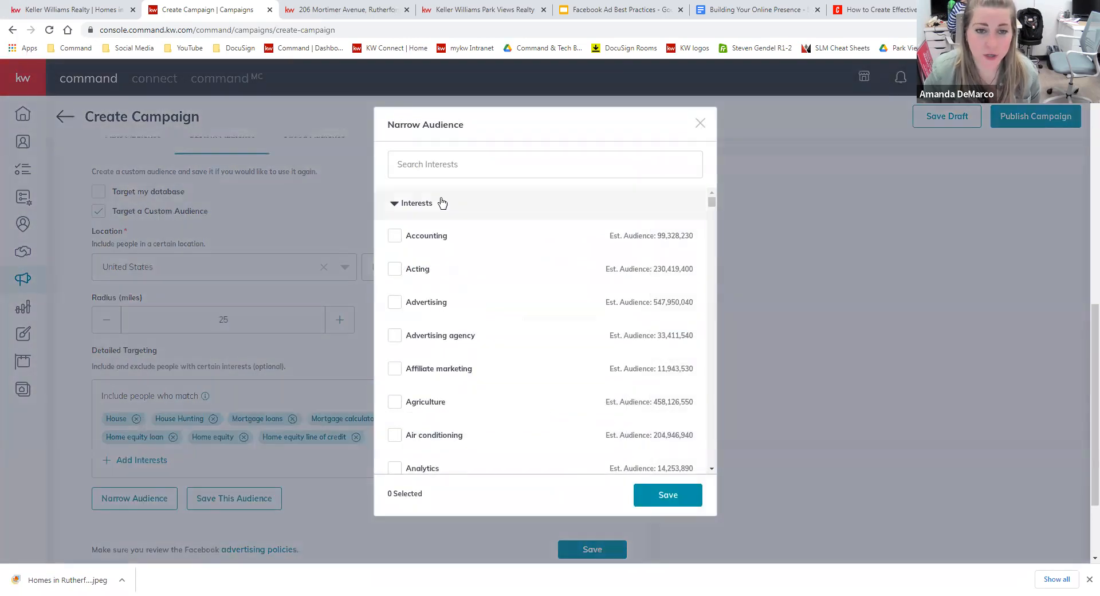
pyautogui.click(468, 162)
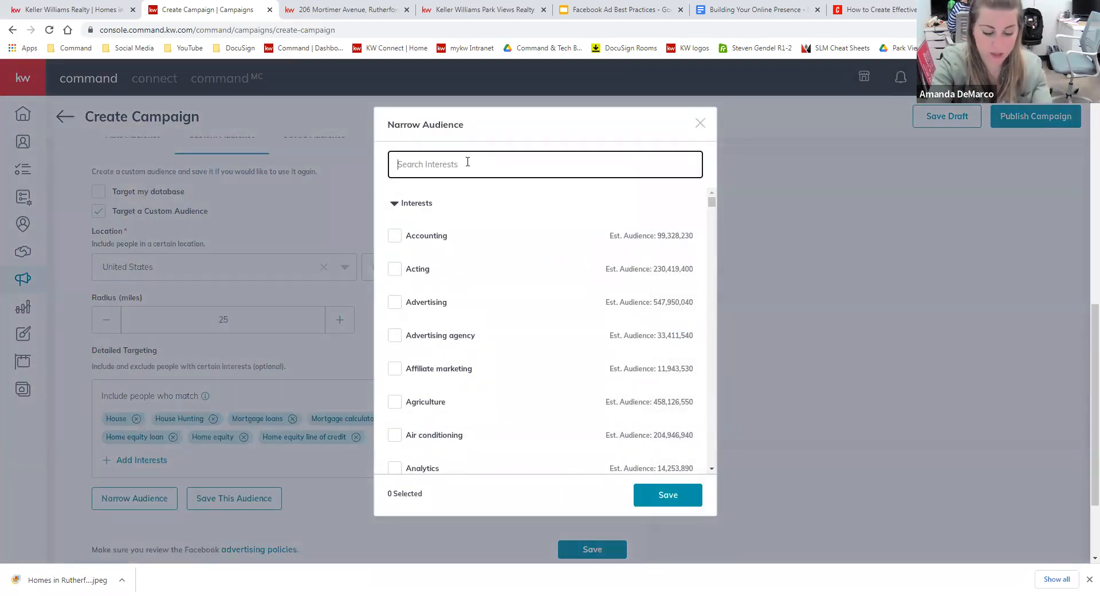
pyautogui.write('zillow')
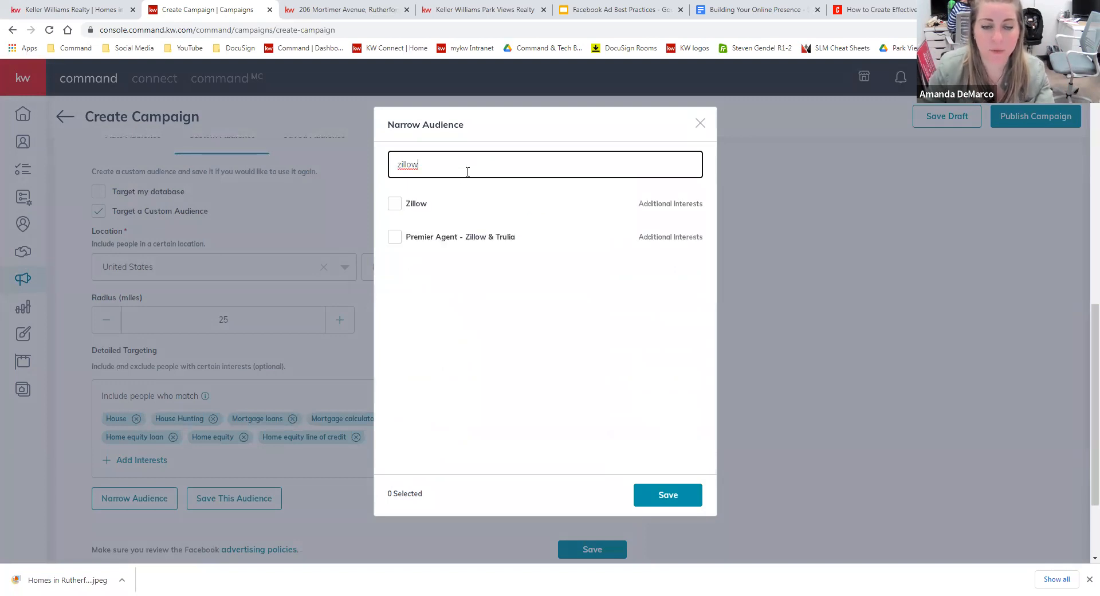
pyautogui.click(395, 203)
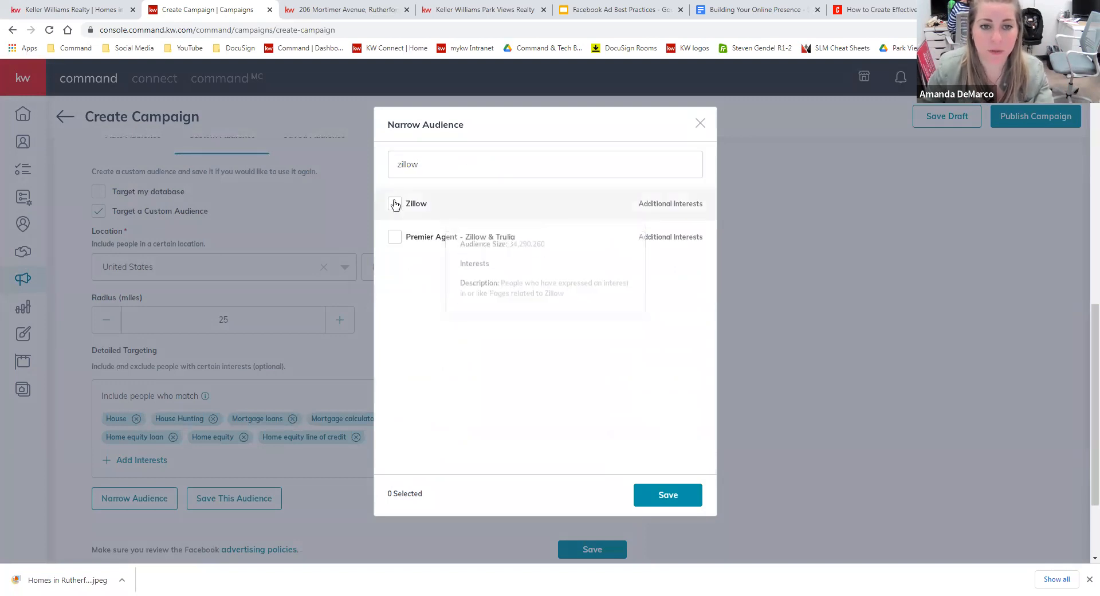
pyautogui.click(395, 237)
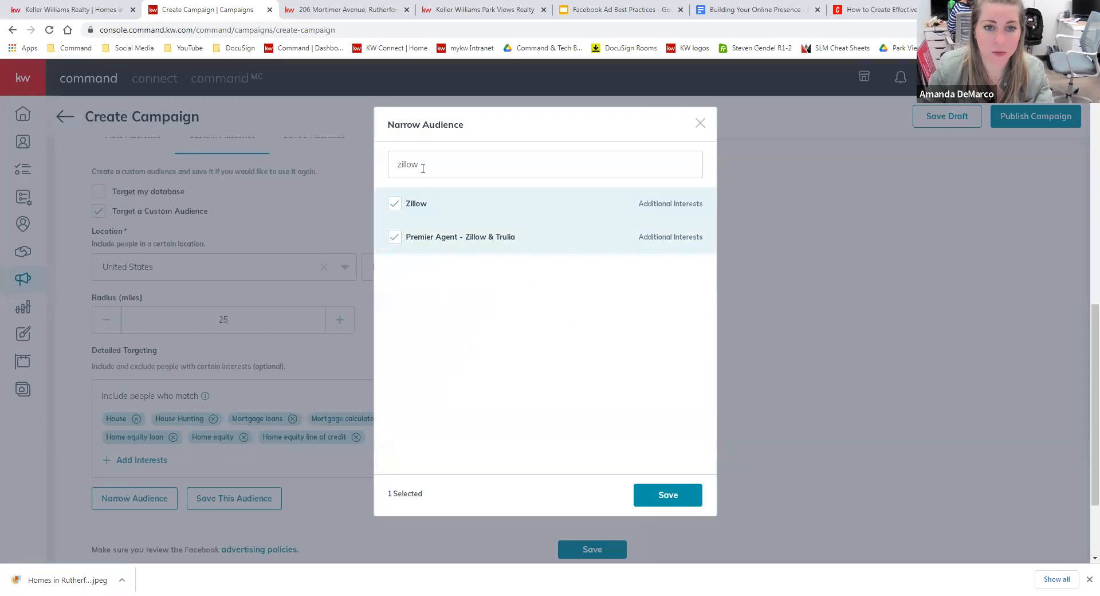
pyautogui.moveTo(421, 165); pyautogui.dragTo(367, 165)
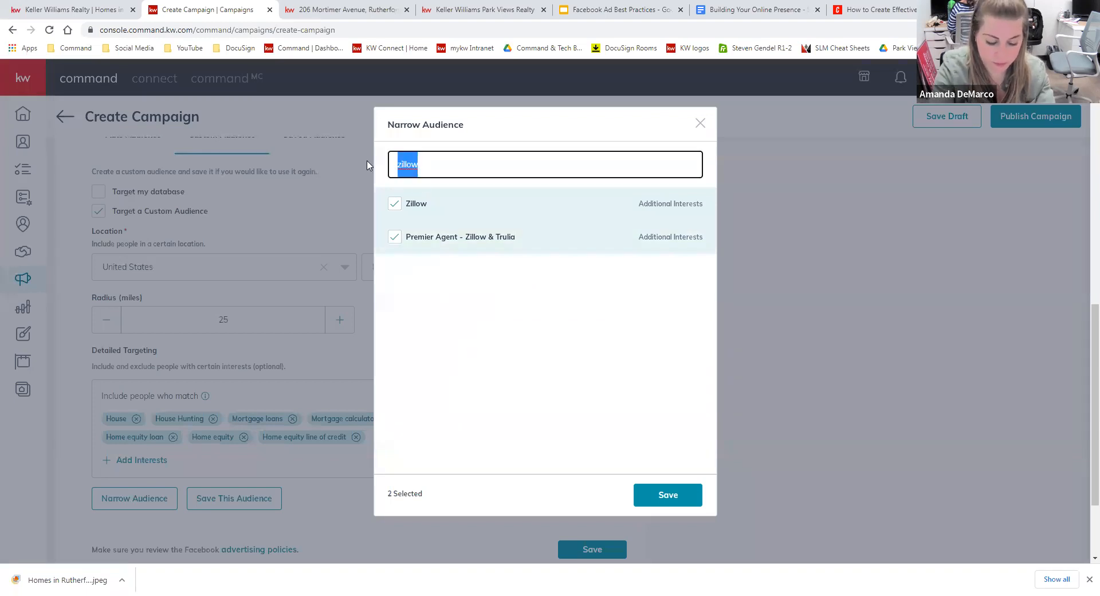
pyautogui.write('realt')
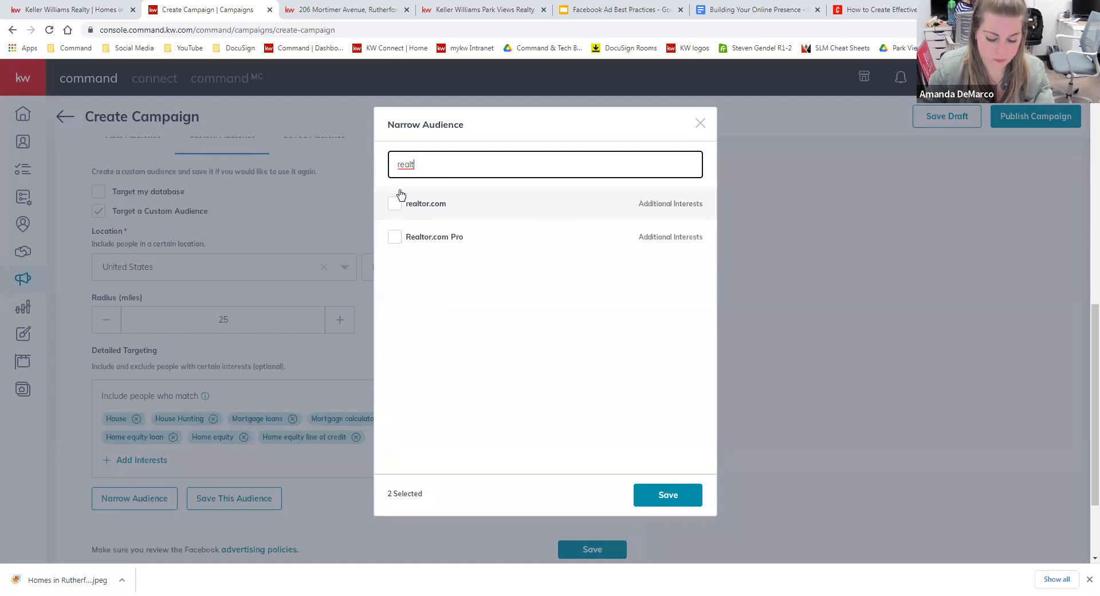
pyautogui.click(397, 204)
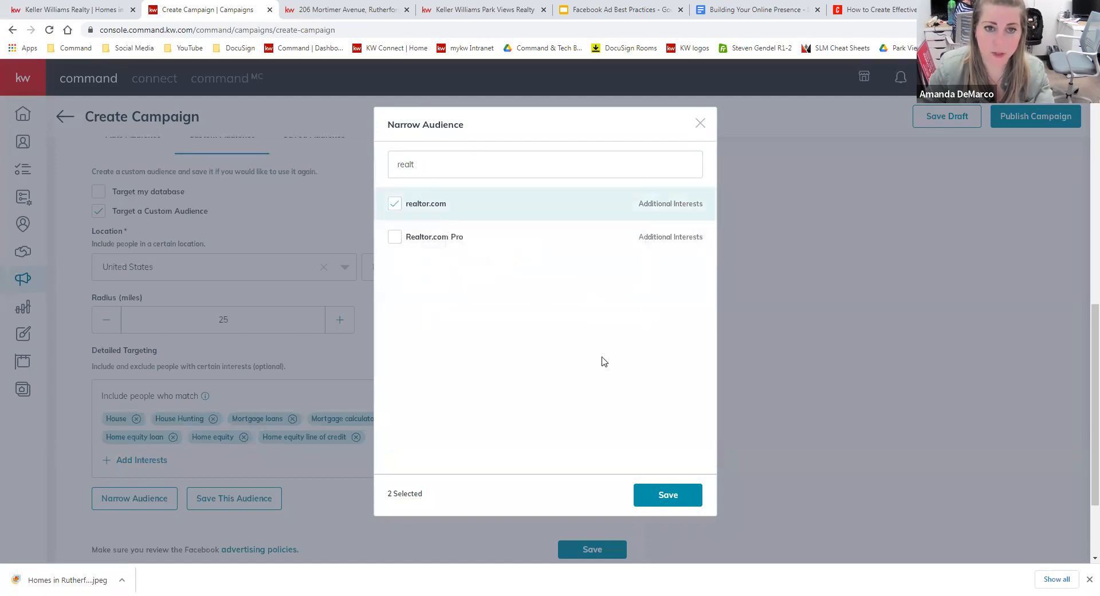
pyautogui.click(645, 496)
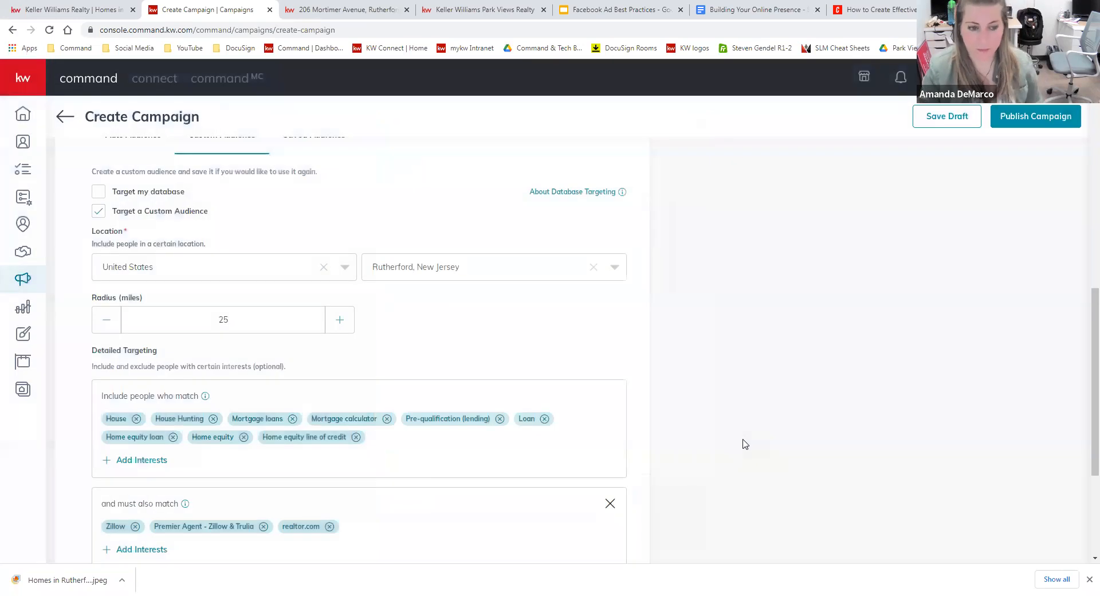
pyautogui.scroll(-1, 375, 481)
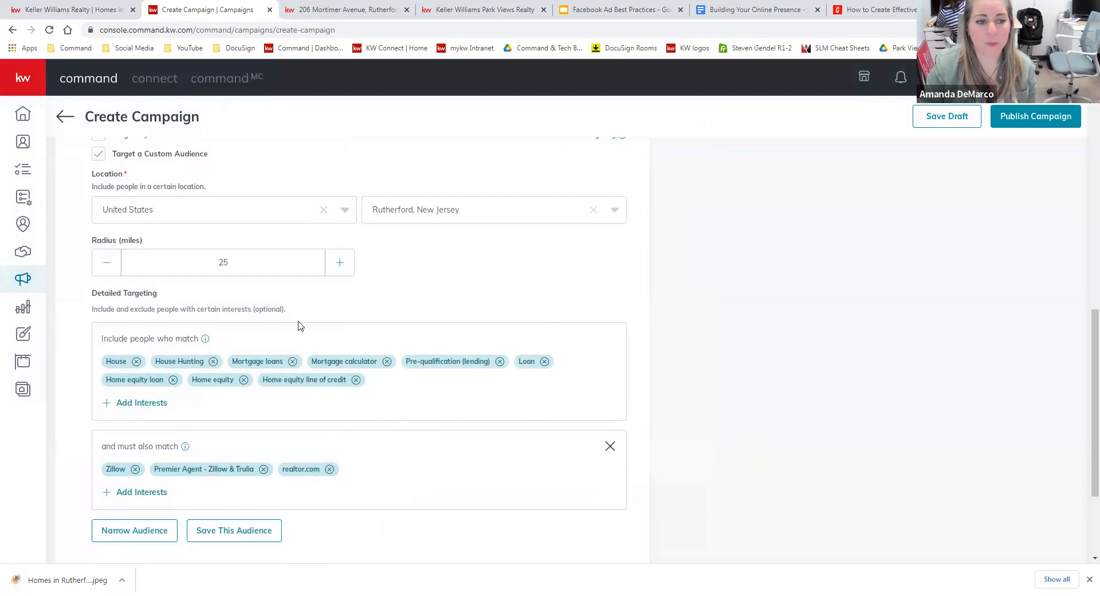
pyautogui.moveTo(169, 341)
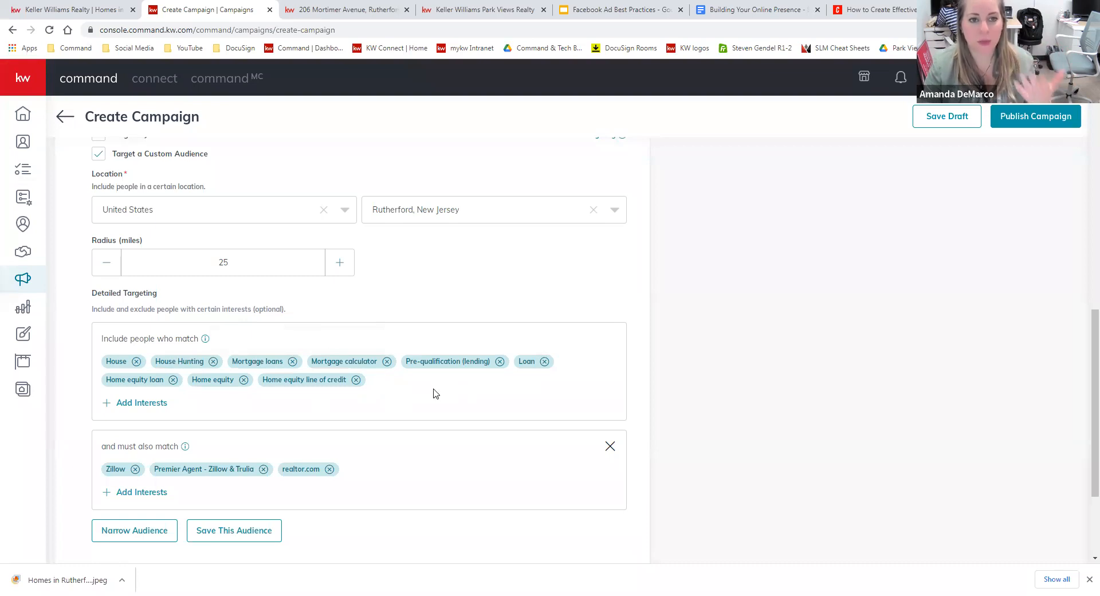
pyautogui.scroll(1, 836, 344)
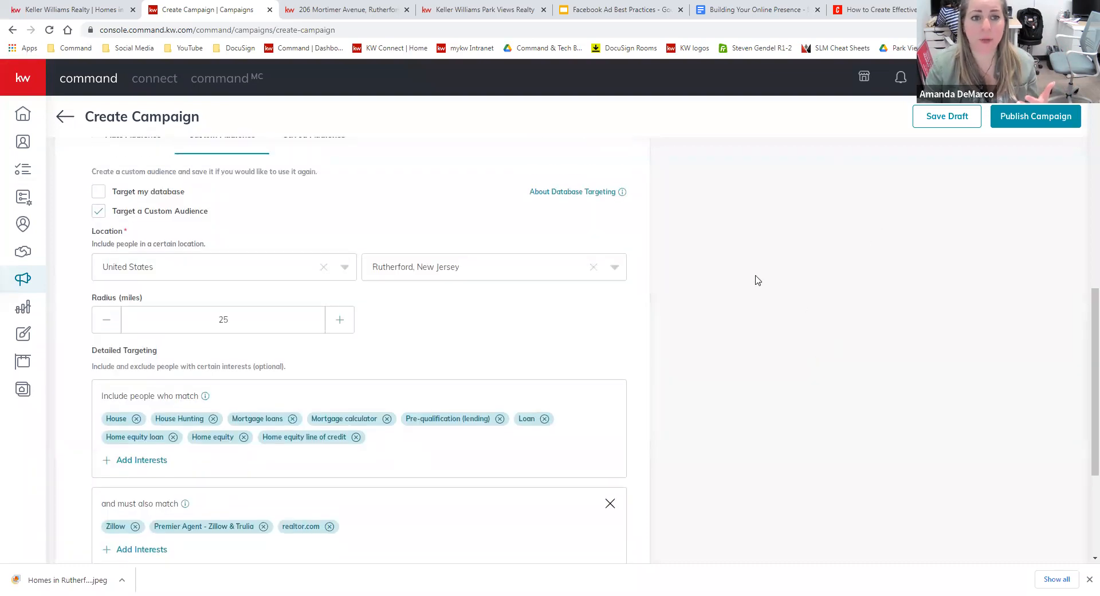
pyautogui.scroll(-1, 744, 287)
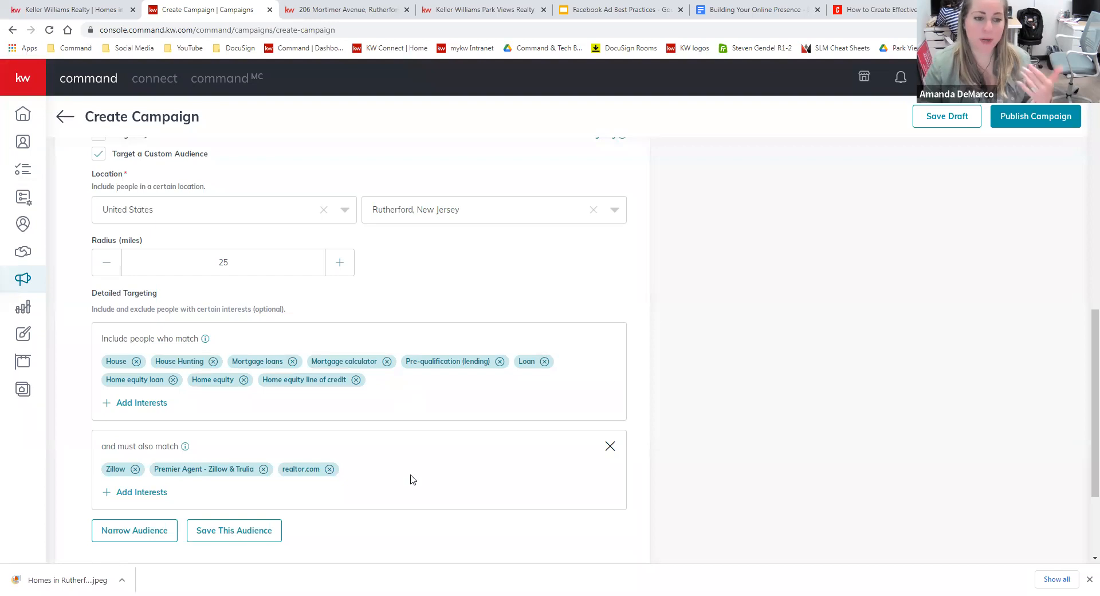
pyautogui.scroll(-1, 493, 487)
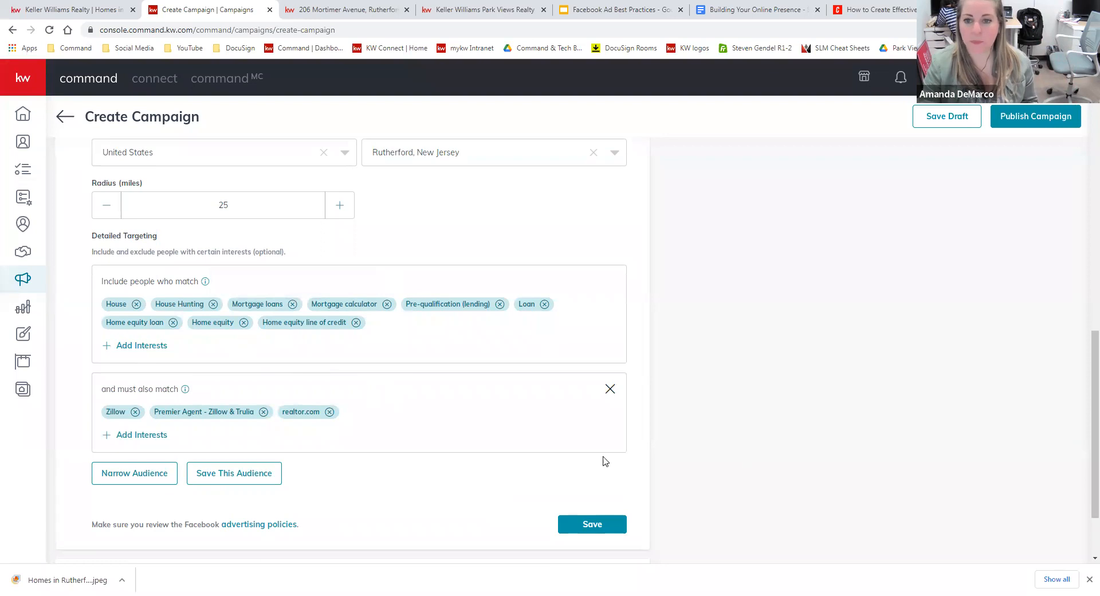
pyautogui.scroll(6, 843, 396)
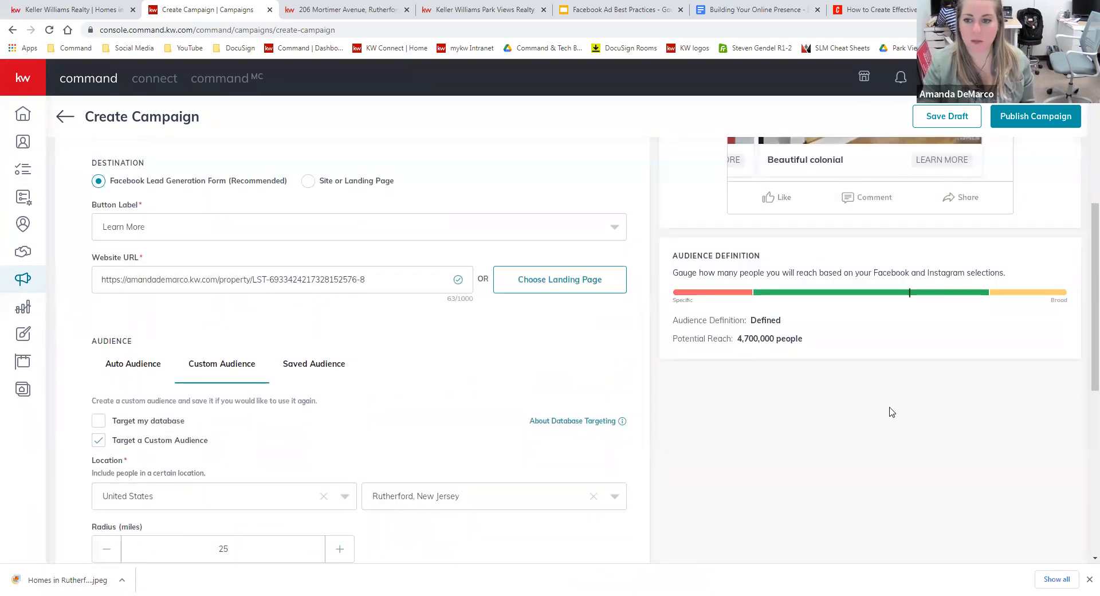
pyautogui.scroll(-5, 891, 411)
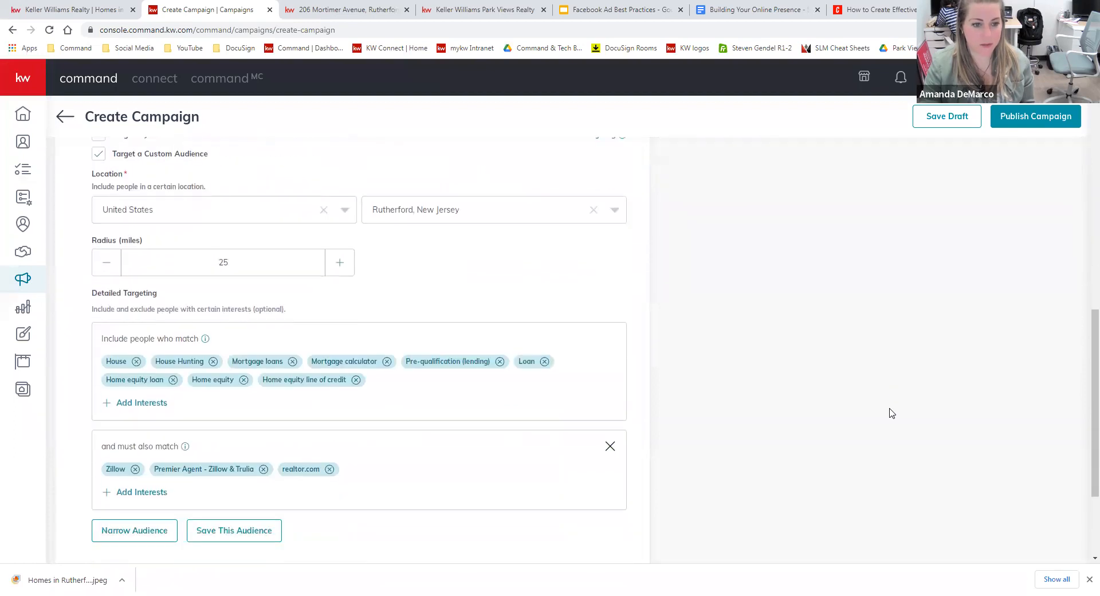
pyautogui.scroll(4, 891, 412)
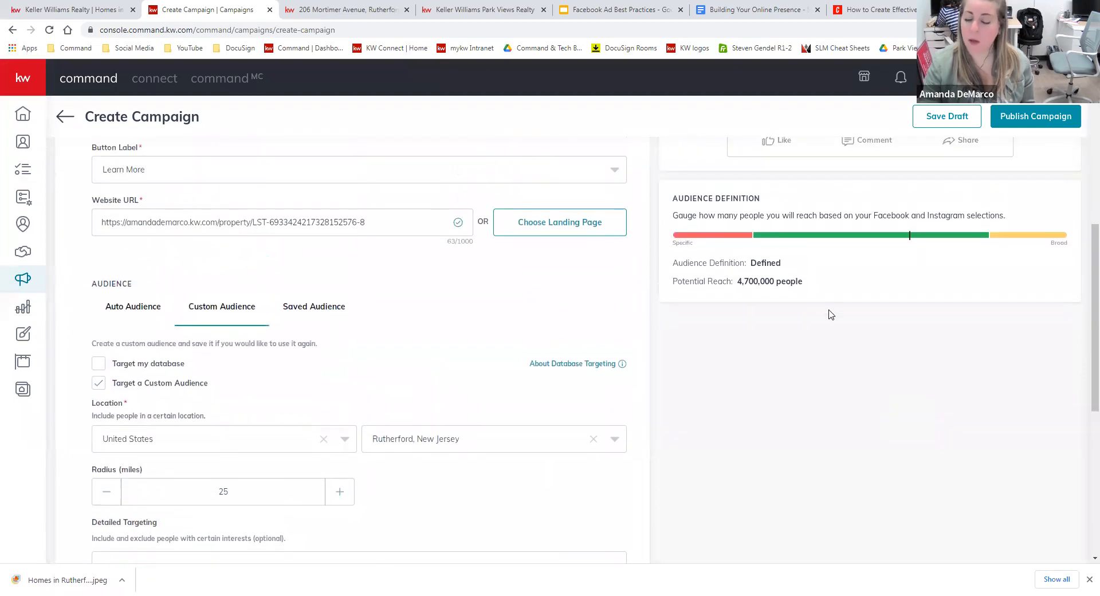
pyautogui.scroll(-4, 823, 335)
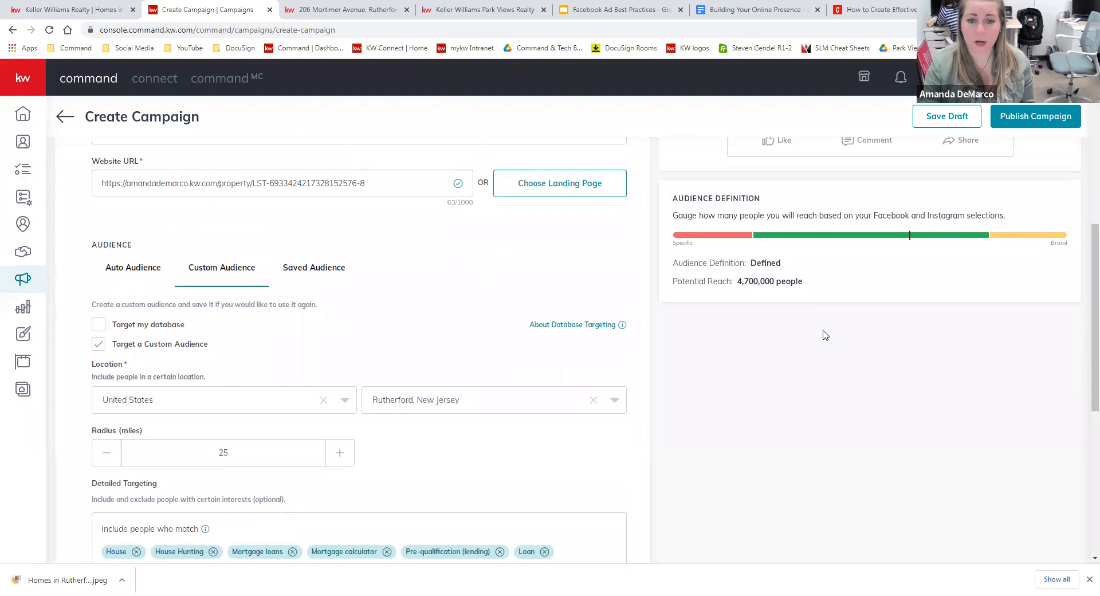
pyautogui.scroll(-1, 825, 335)
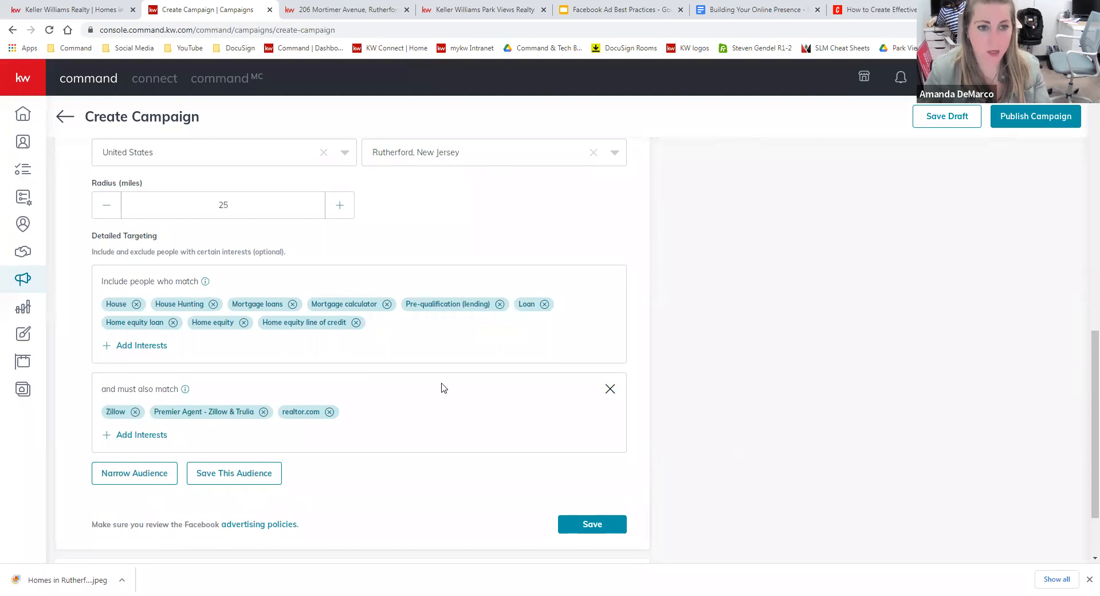
# Remove the Home equity line of credit tag, leaving a potential reach of 4,700,000.
pyautogui.click(356, 323)
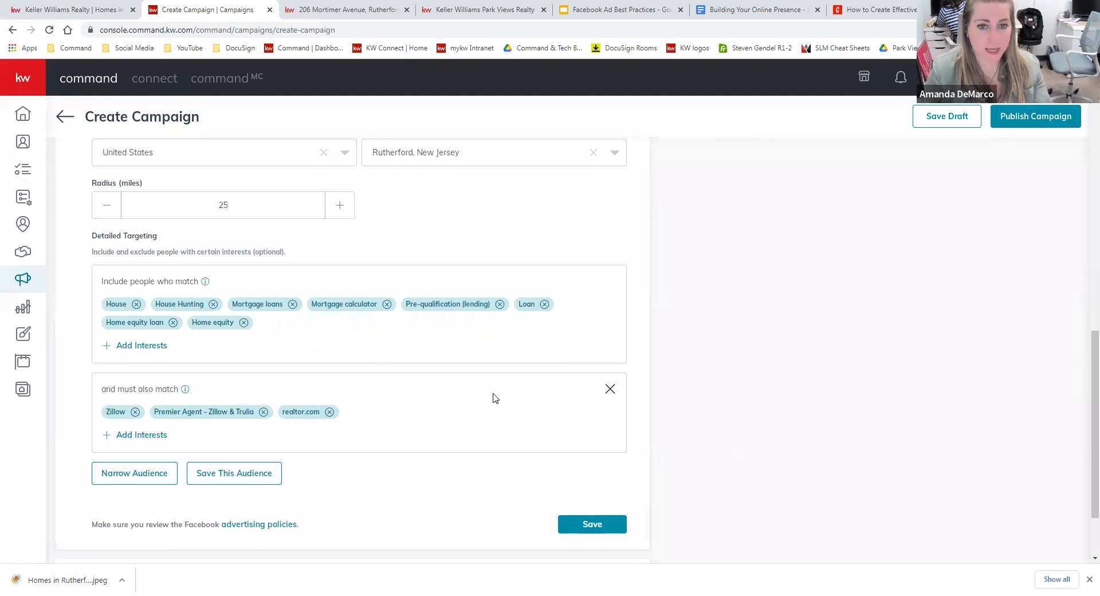
pyautogui.scroll(5, 867, 447)
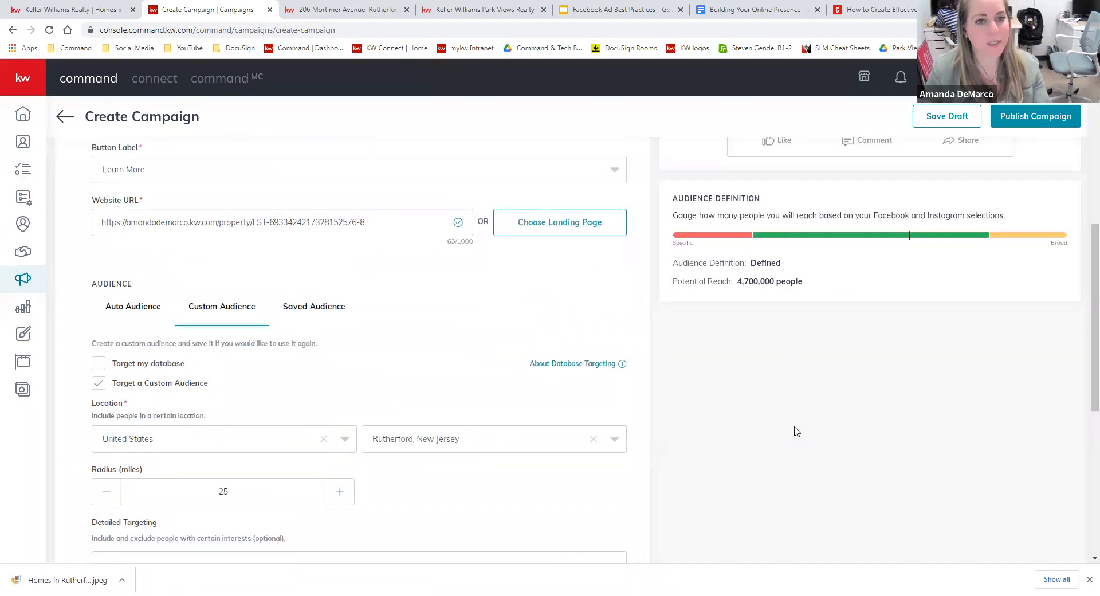
pyautogui.scroll(-4, 793, 431)
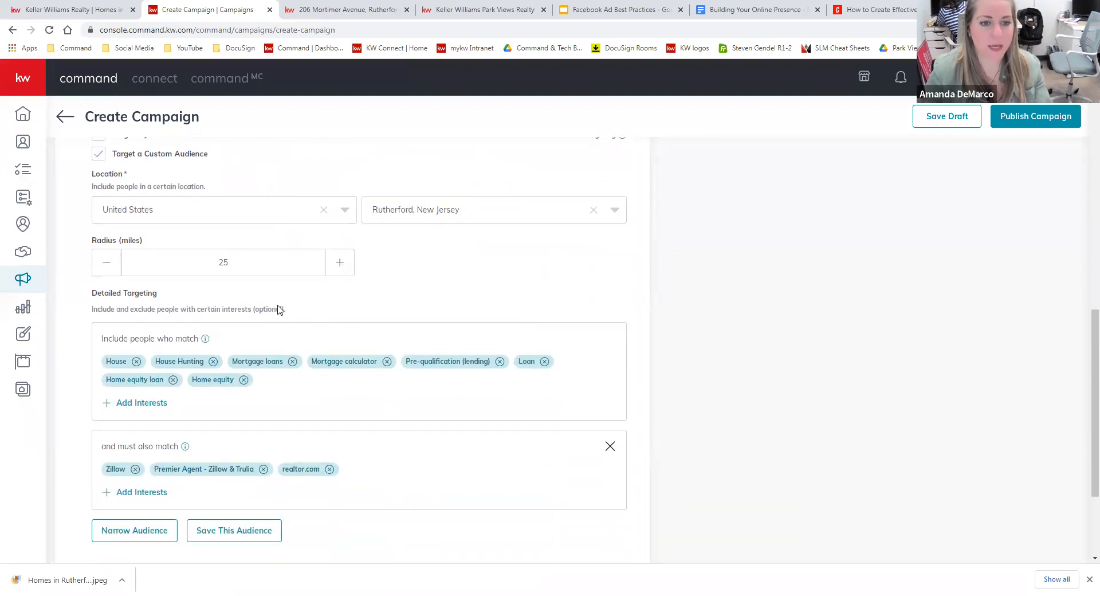
pyautogui.scroll(1, 686, 445)
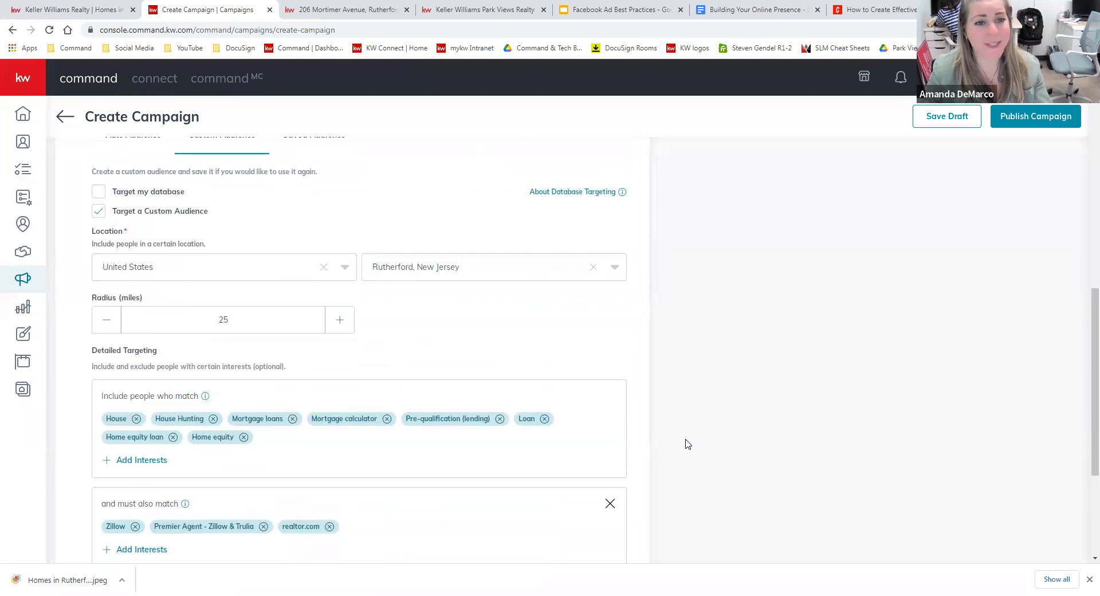
pyautogui.scroll(-2, 686, 447)
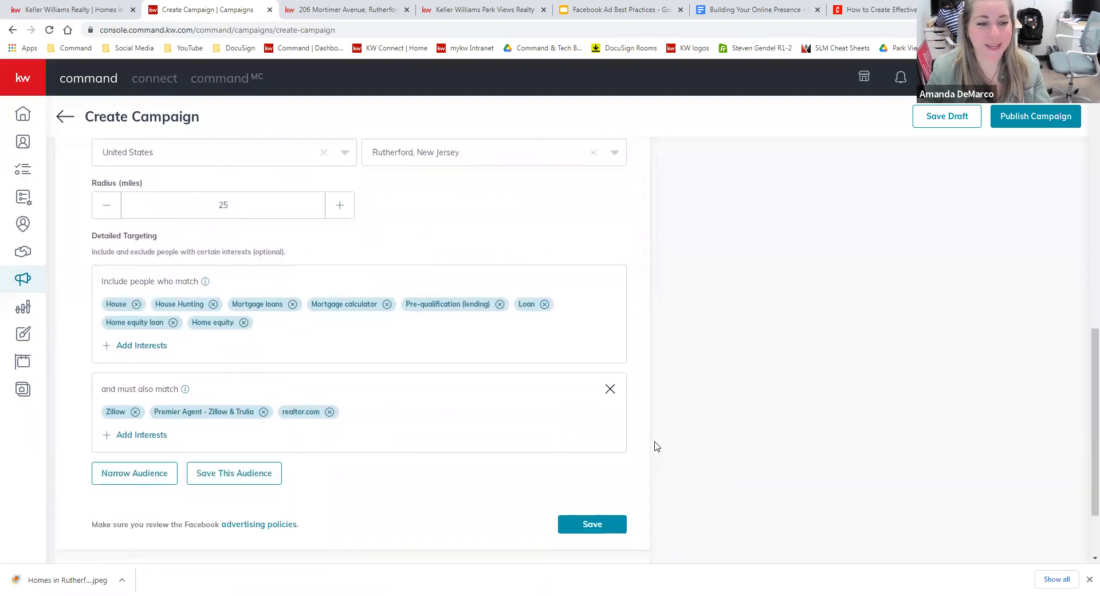
# Save the current targeting as the audience 'Rutherford Home Buyers'.
pyautogui.click(254, 480)
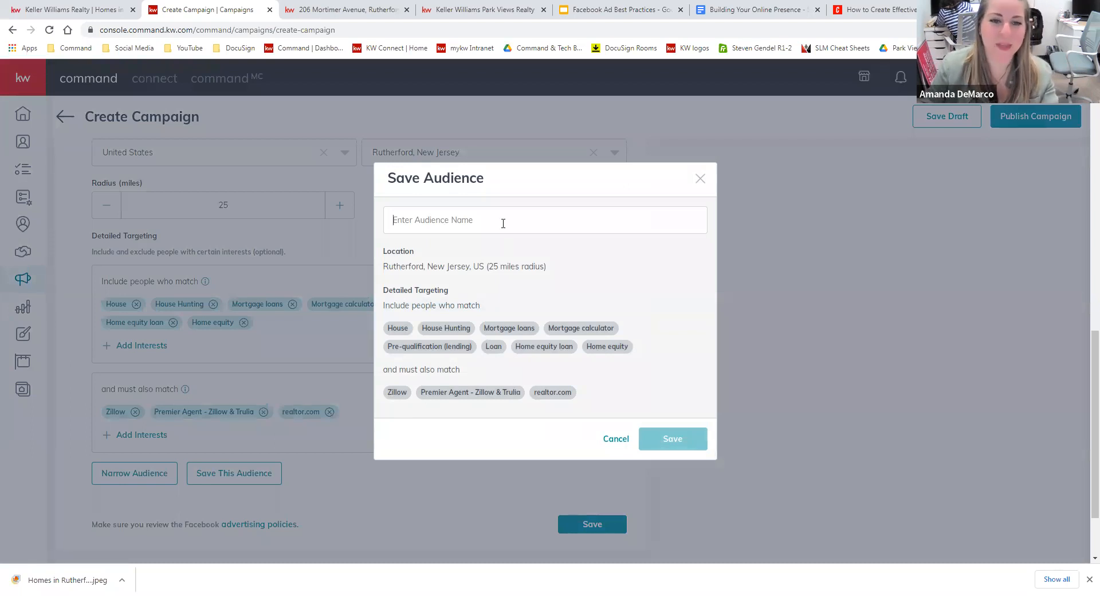
pyautogui.write('Rutherf')
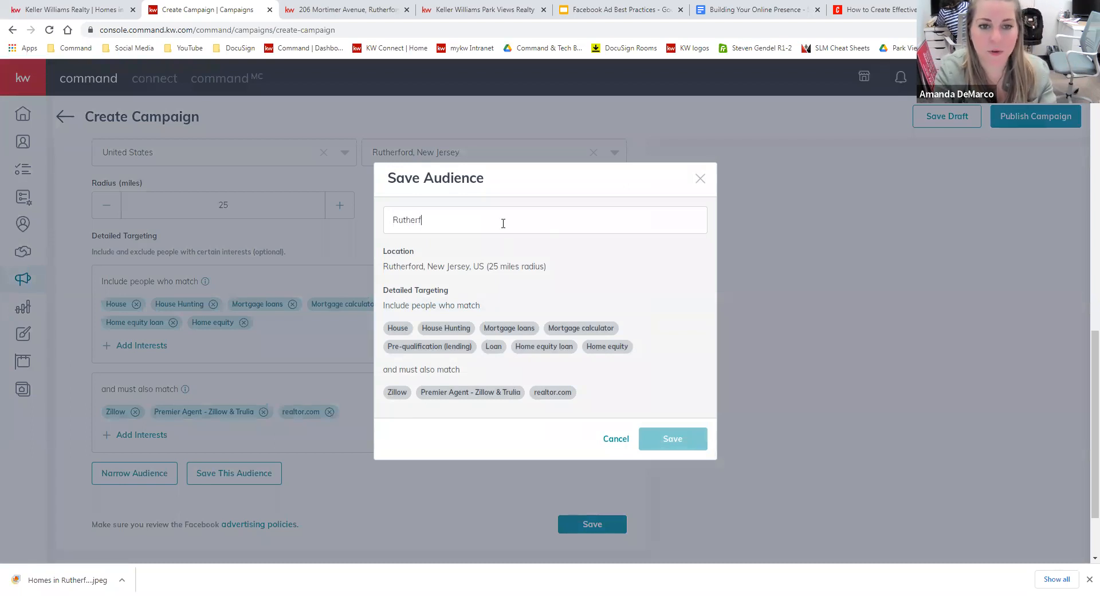
pyautogui.write('ord Home ')
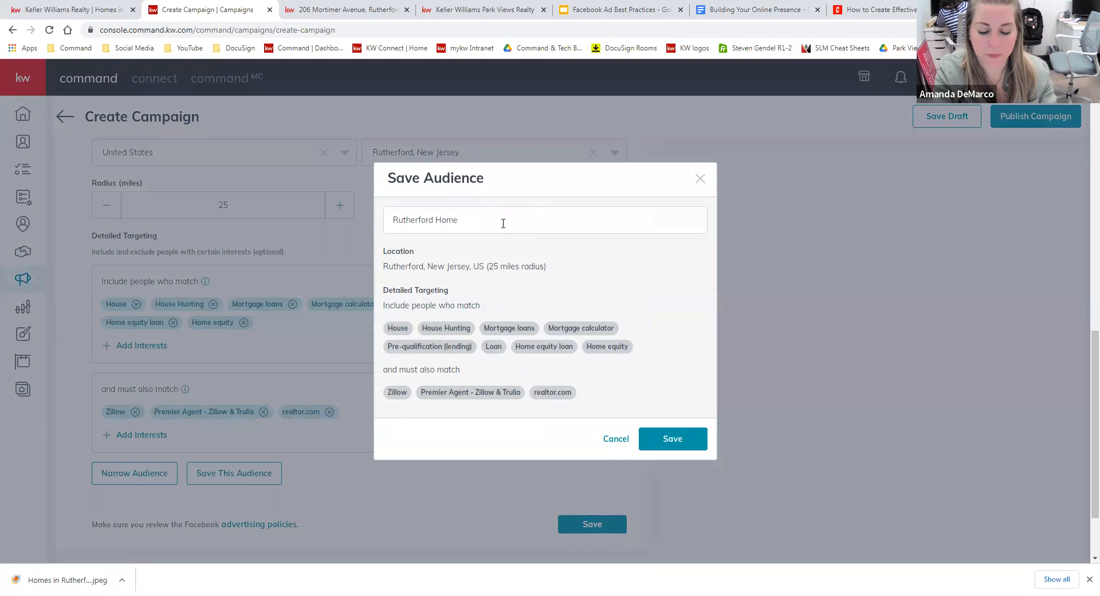
pyautogui.write('Buyers')
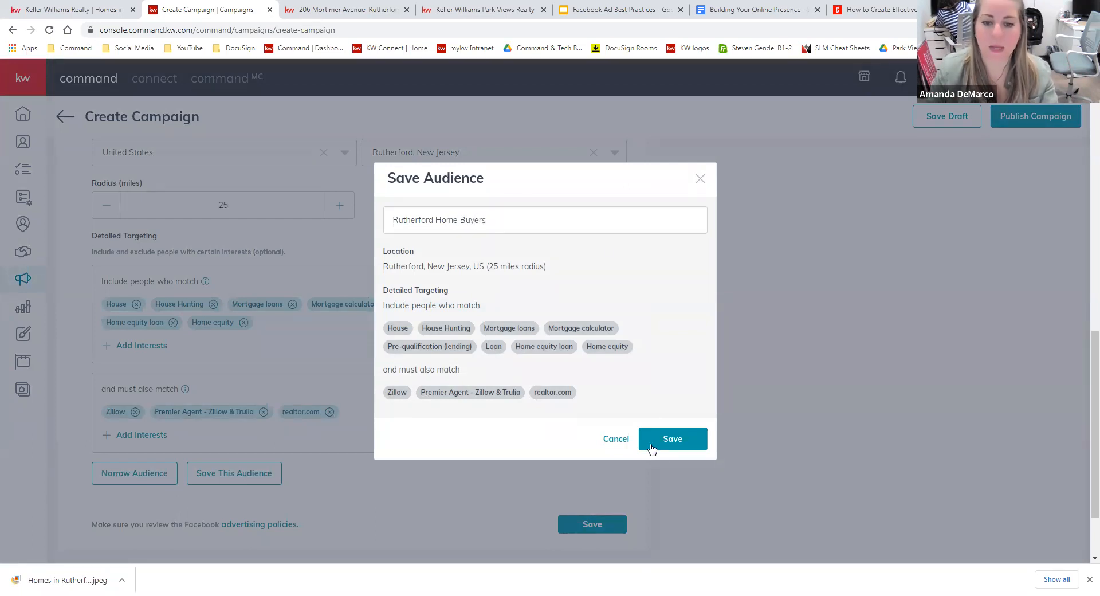
pyautogui.click(679, 442)
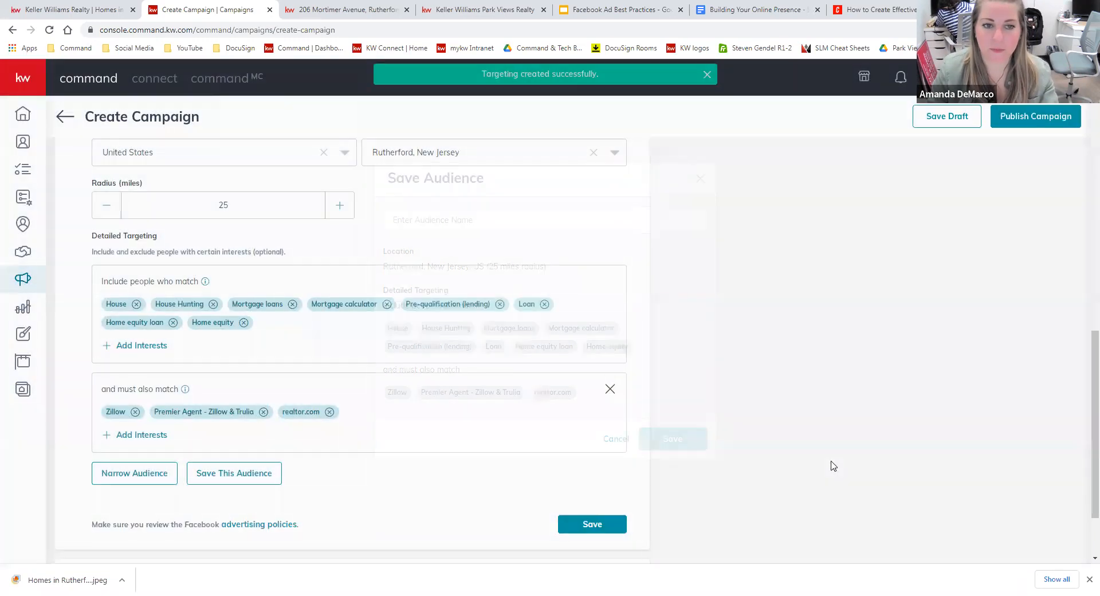
# Choose 'Rutherford Home Buyers' from the Saved Audience list and save the audience section.
pyautogui.scroll(1, 833, 465)
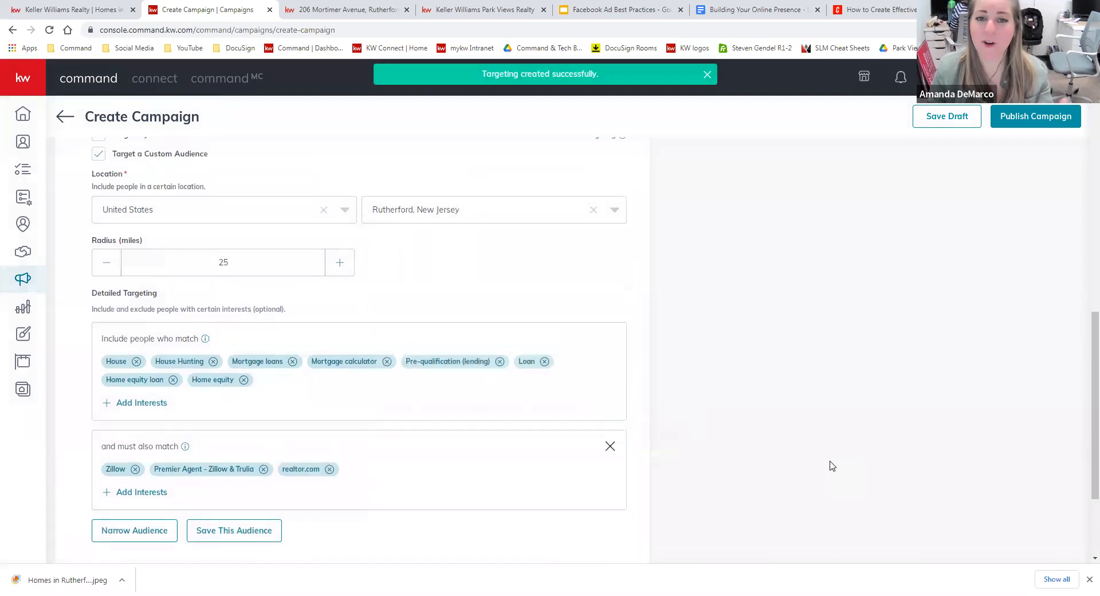
pyautogui.scroll(3, 831, 465)
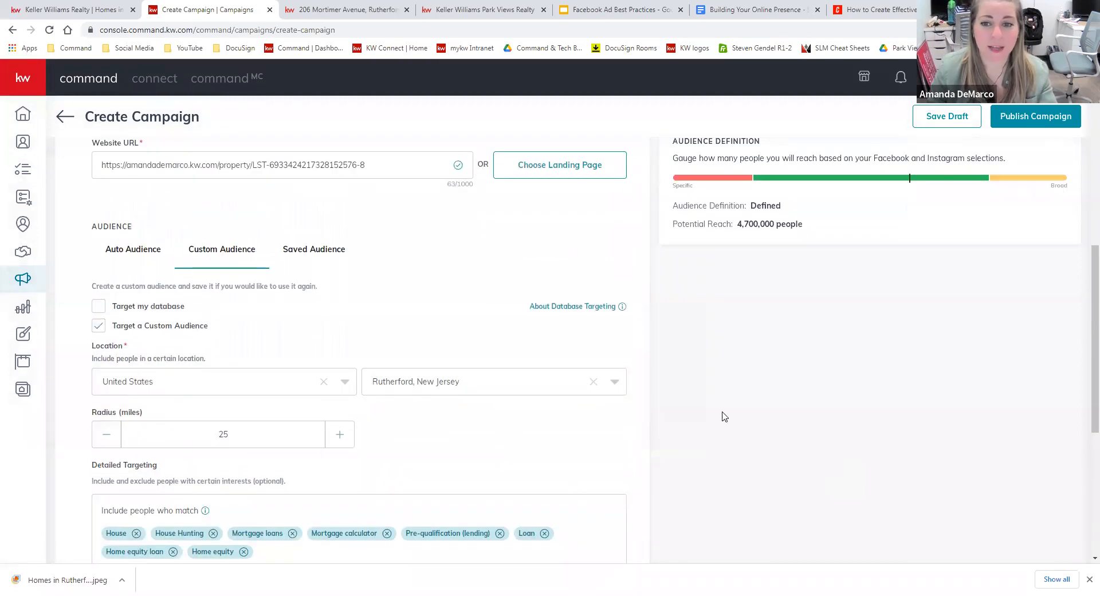
pyautogui.click(320, 256)
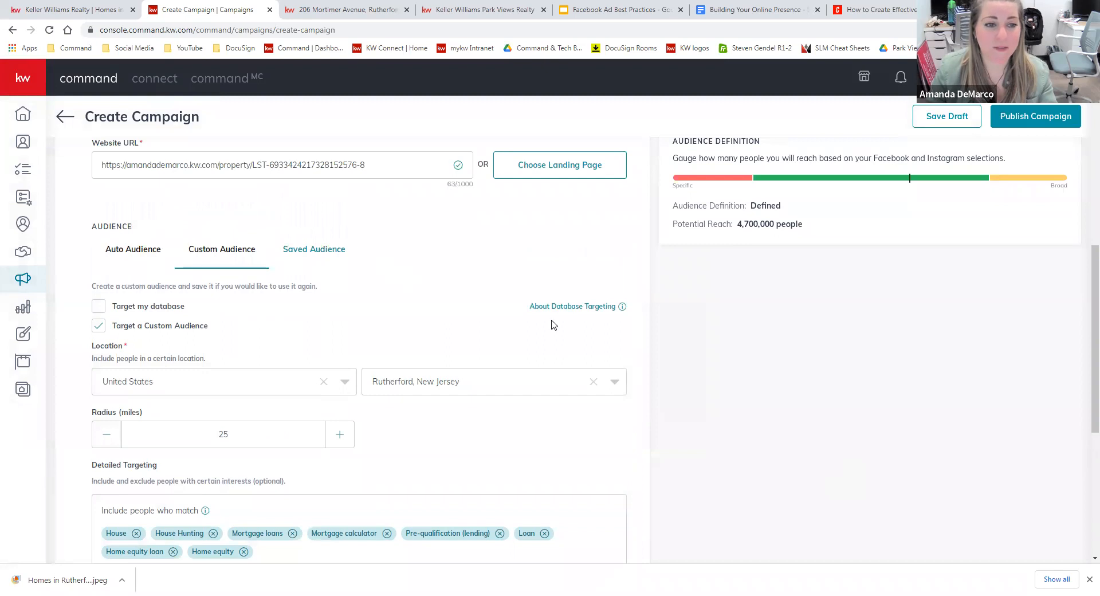
pyautogui.click(614, 383)
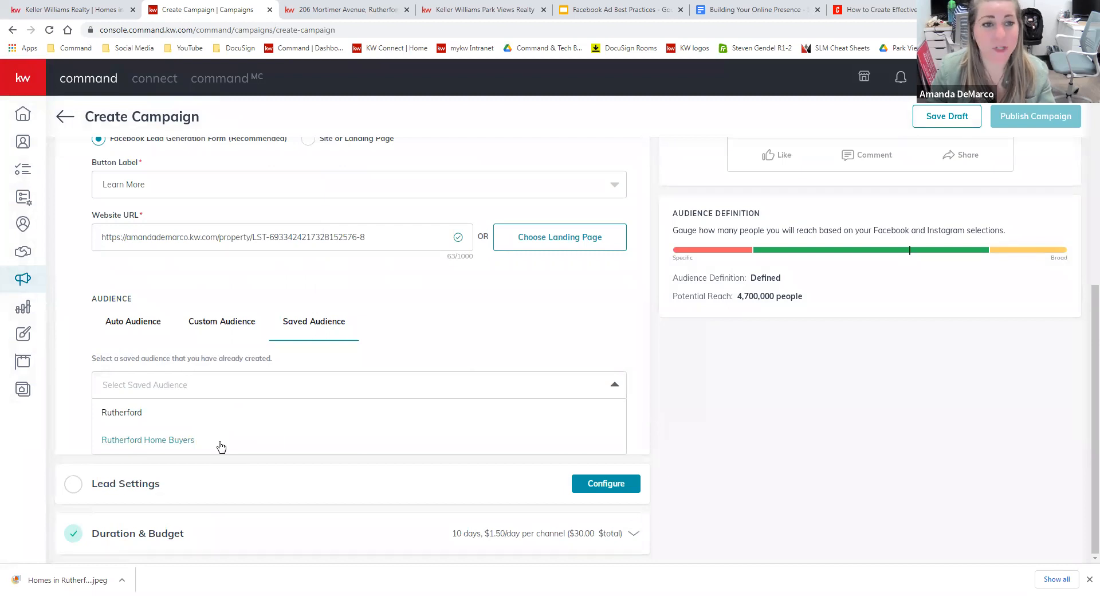
pyautogui.click(186, 414)
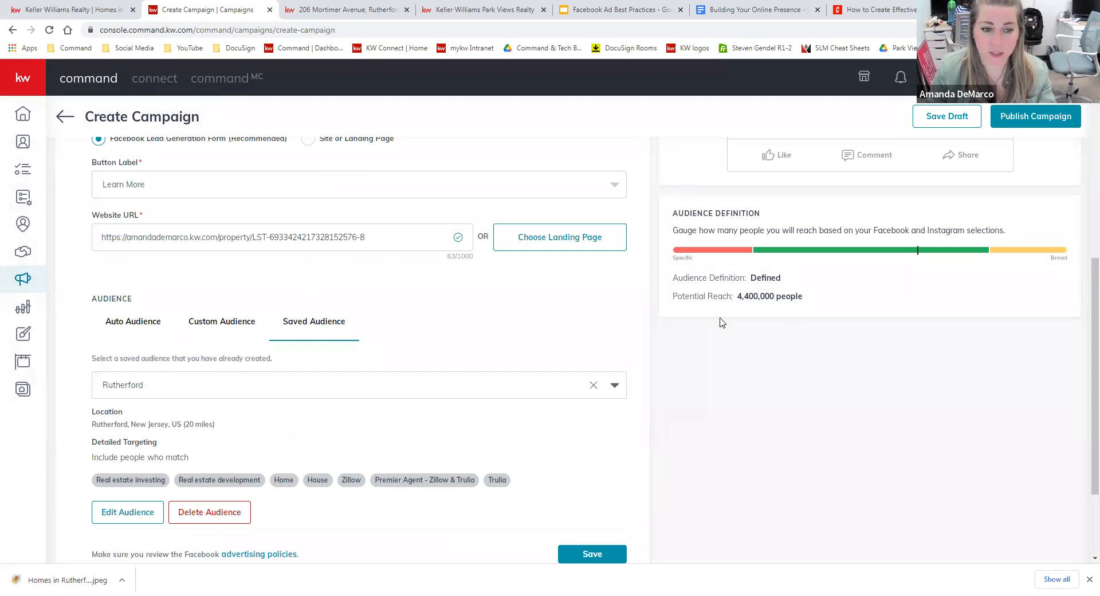
pyautogui.scroll(-2, 388, 479)
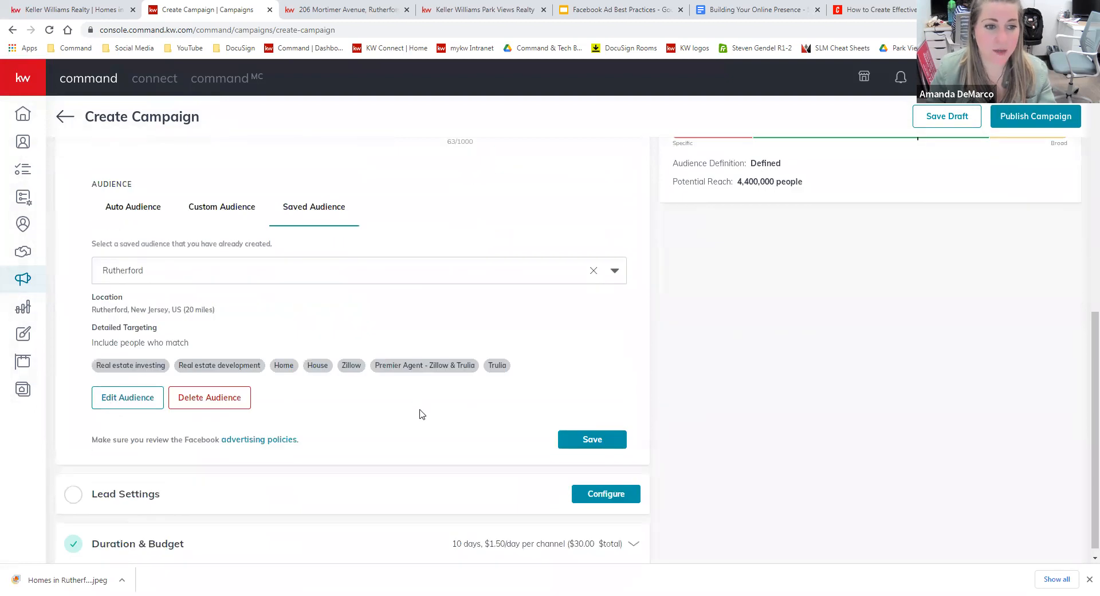
pyautogui.scroll(1, 343, 378)
pyautogui.click(300, 331)
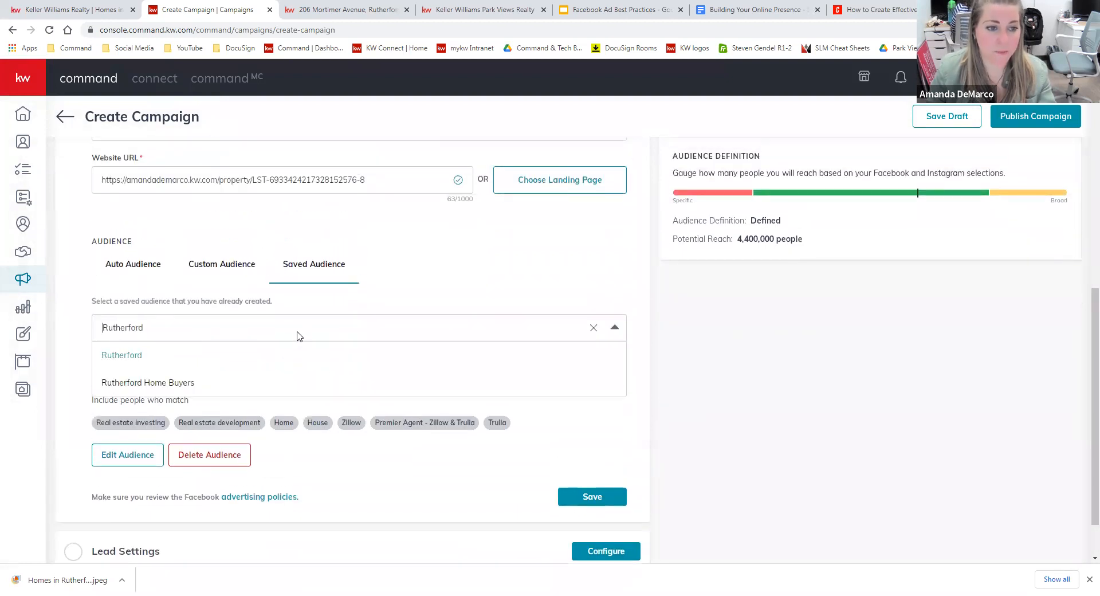
pyautogui.click(257, 382)
pyautogui.scroll(-1, 596, 487)
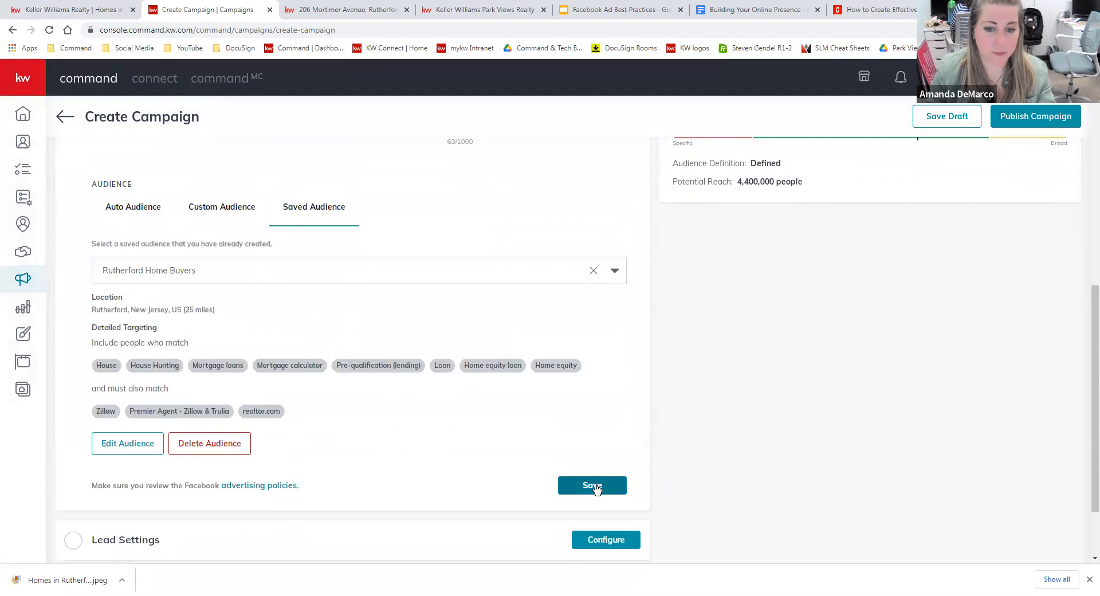
pyautogui.click(595, 488)
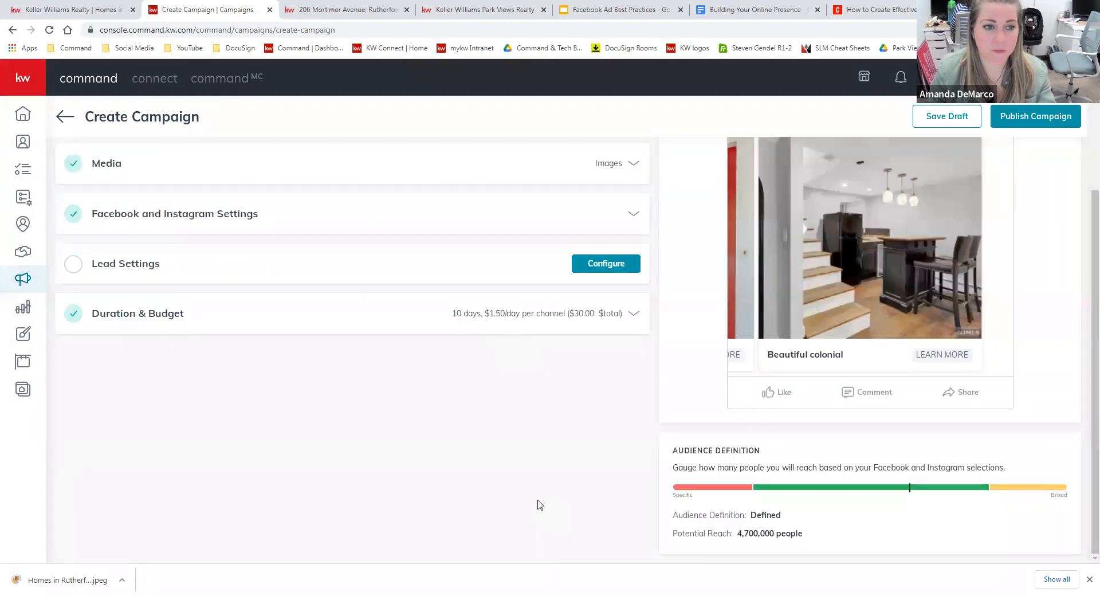
pyautogui.scroll(2, 344, 436)
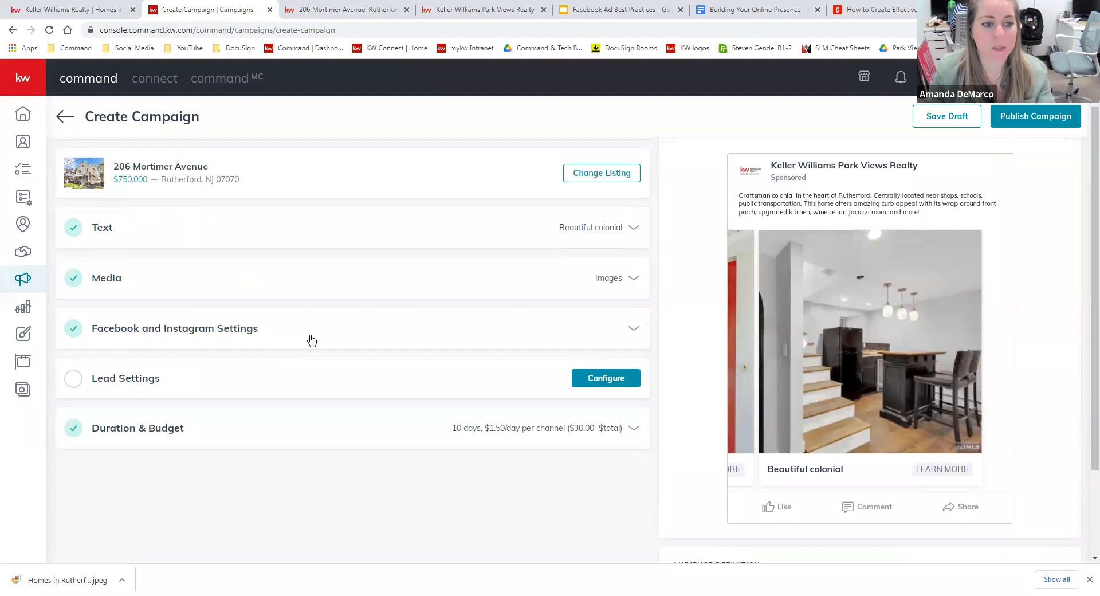
# In Lead Settings, enter the auto-tag name 'Facebook Ad Lead-2022'.
pyautogui.click(605, 378)
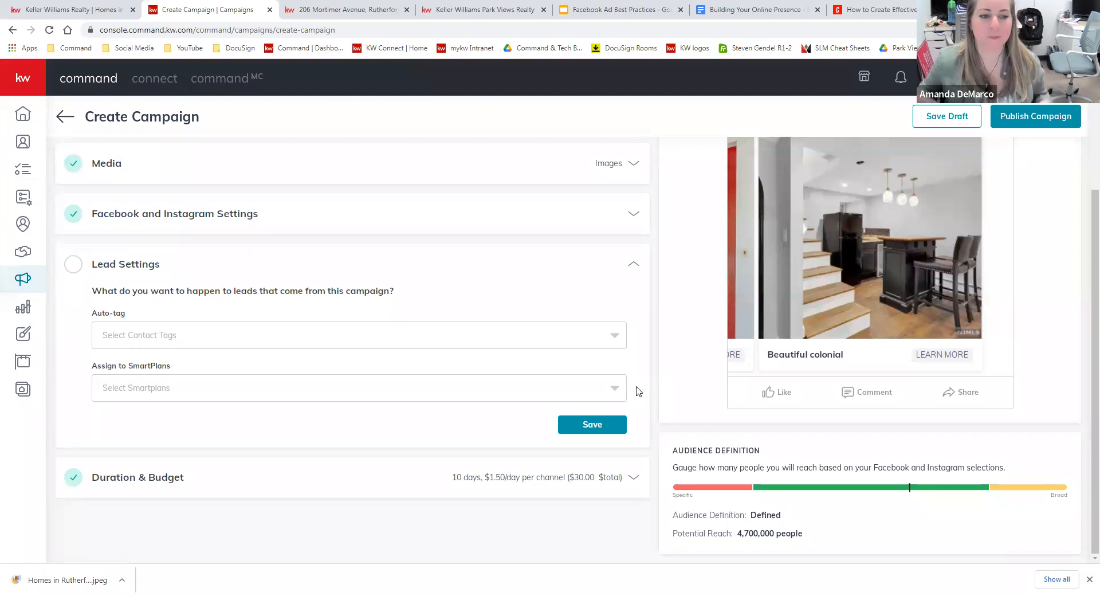
pyautogui.click(291, 337)
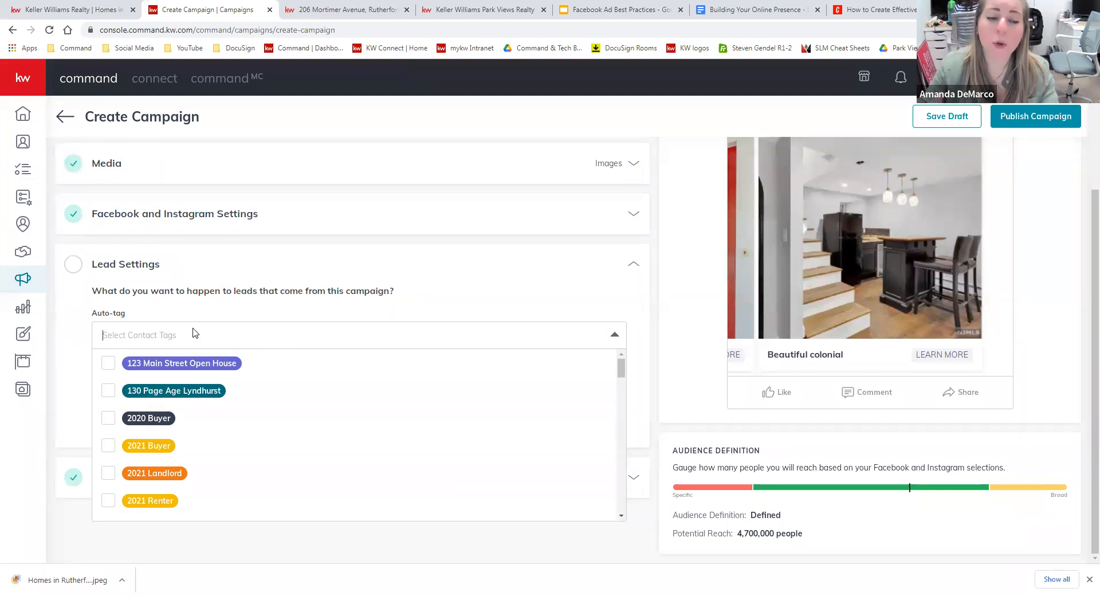
pyautogui.write('Faceboo')
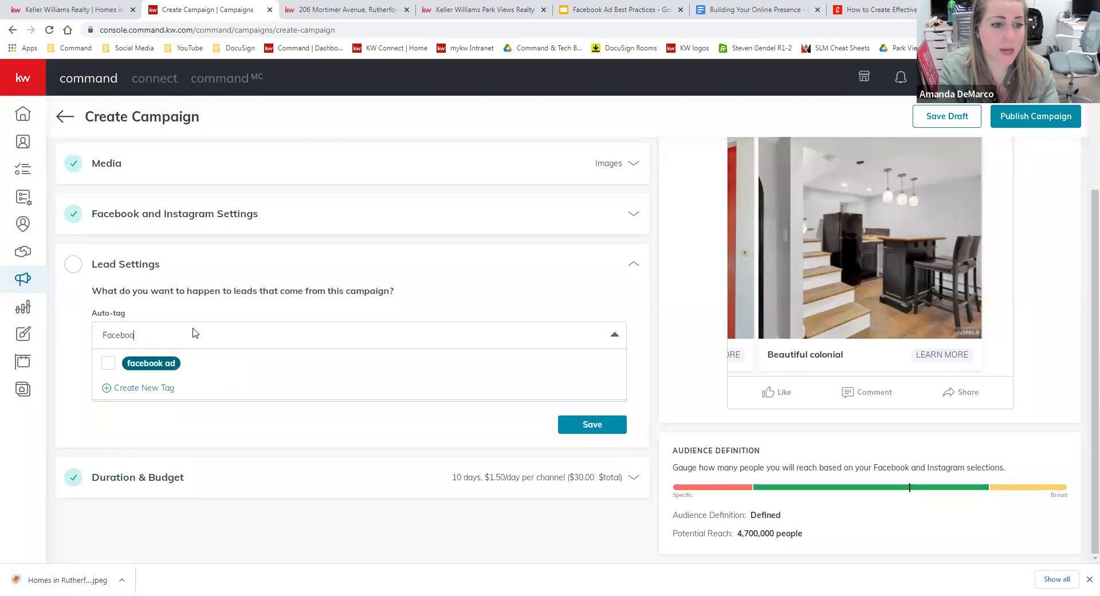
pyautogui.write('k Ad')
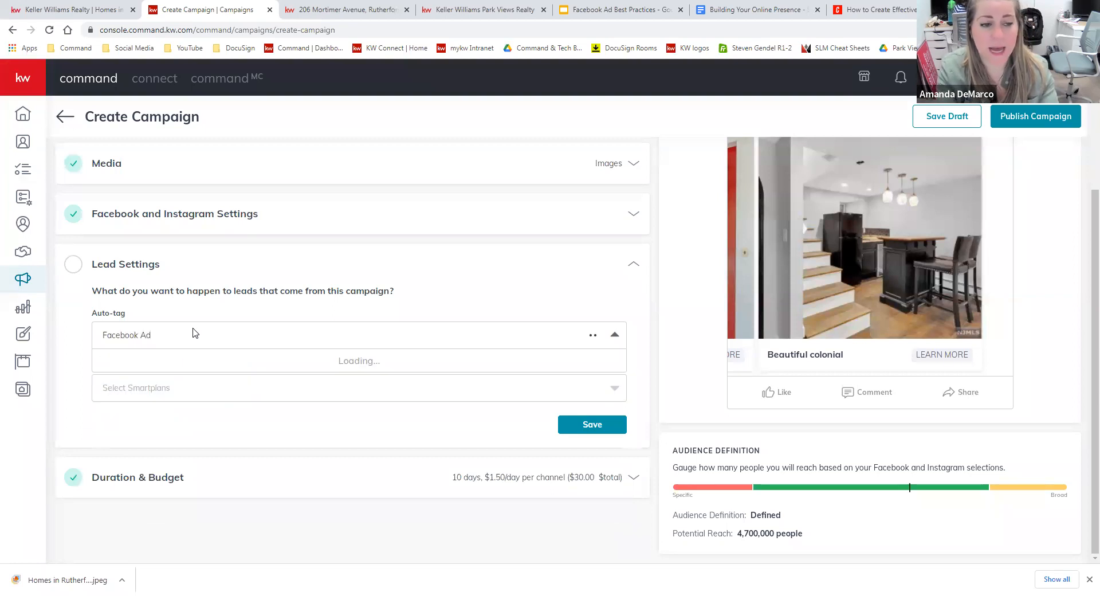
pyautogui.write(' Lead-')
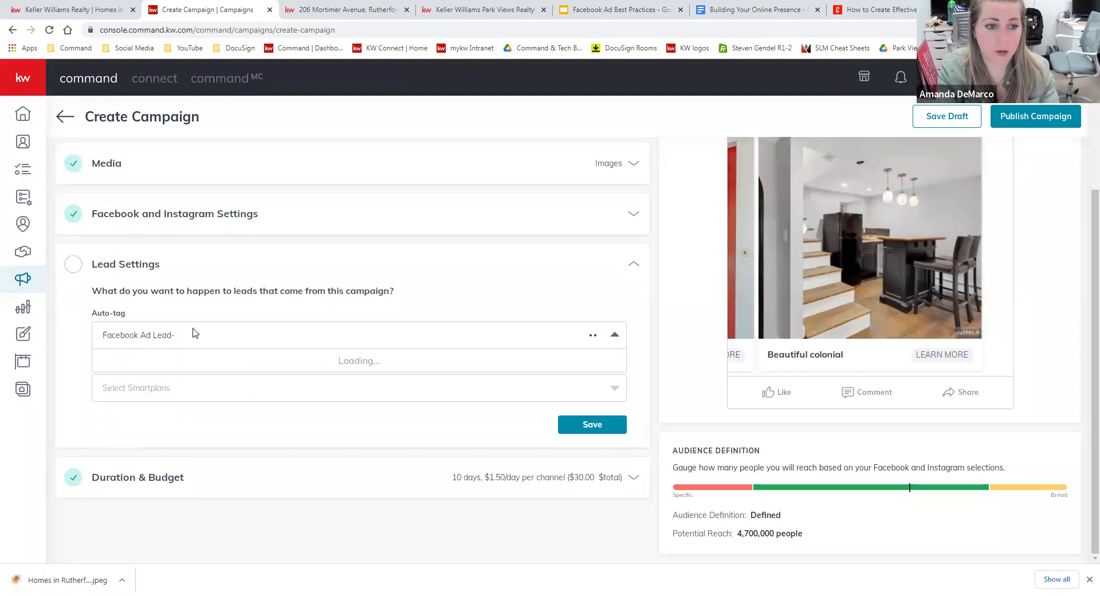
pyautogui.write('May 2022')
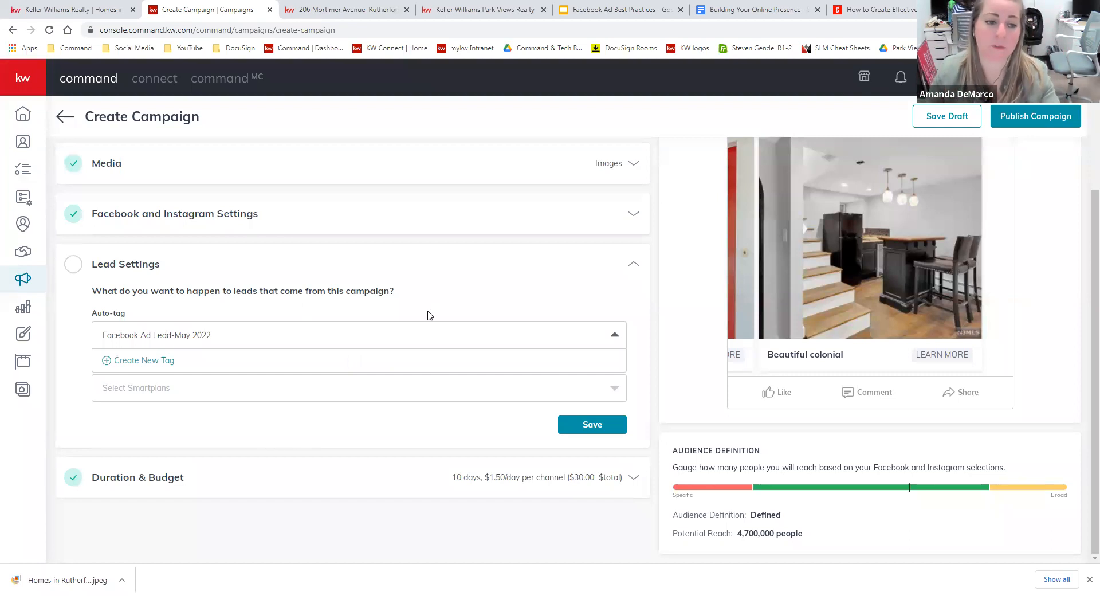
pyautogui.click(191, 335)
pyautogui.press('BackSpace')
pyautogui.press('BackSpace')
pyautogui.press('BackSpace')
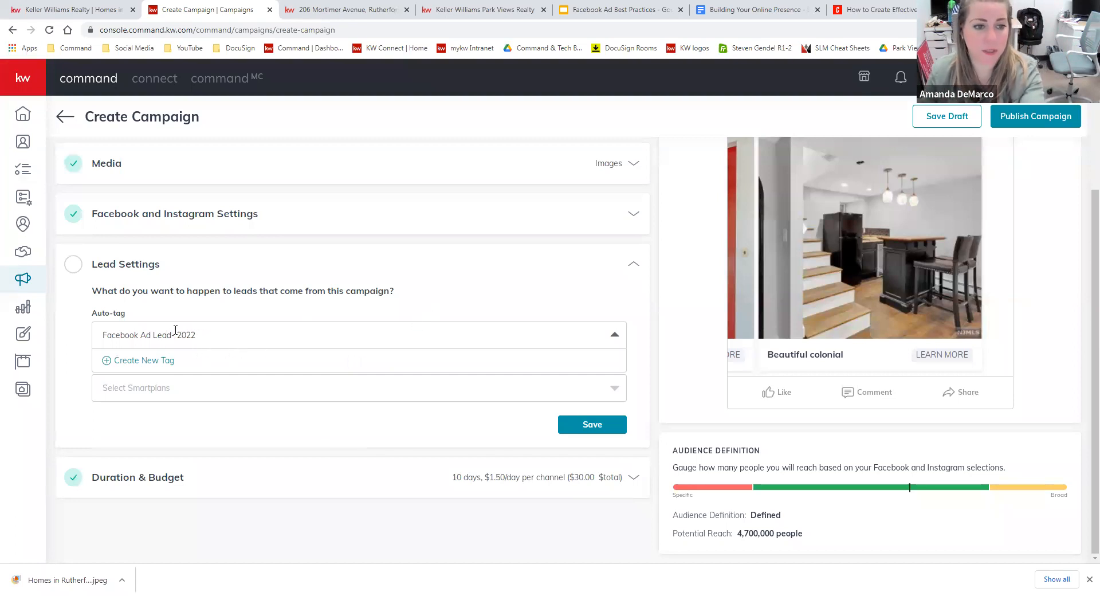
pyautogui.press('Delete')
# Create 'Facebook Ad Lead-2022' as a new purple tag and add it to the campaign.
pyautogui.click(196, 362)
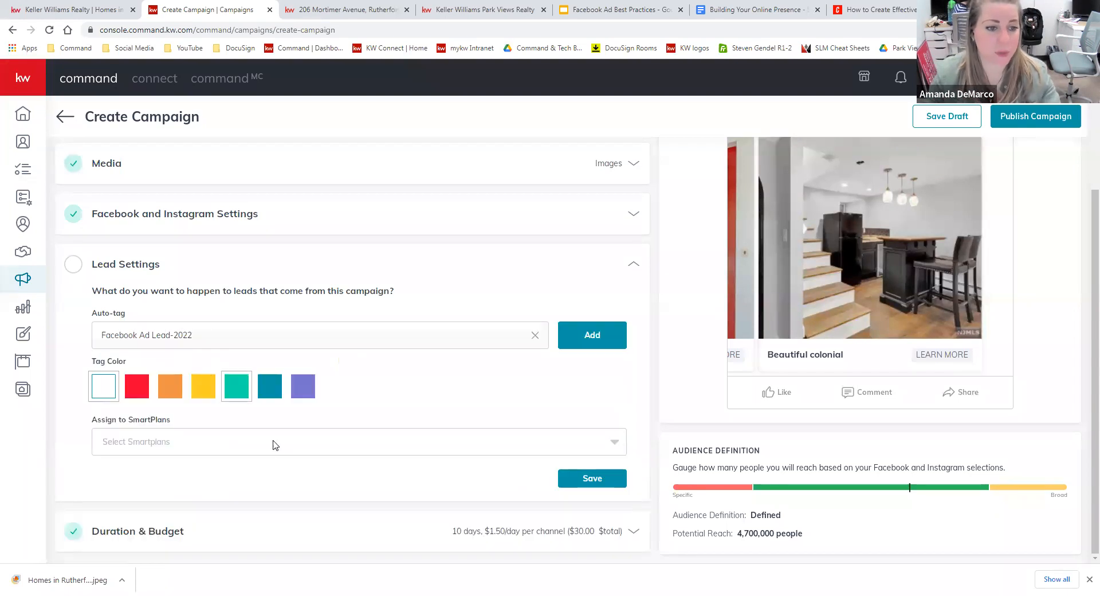
pyautogui.click(303, 388)
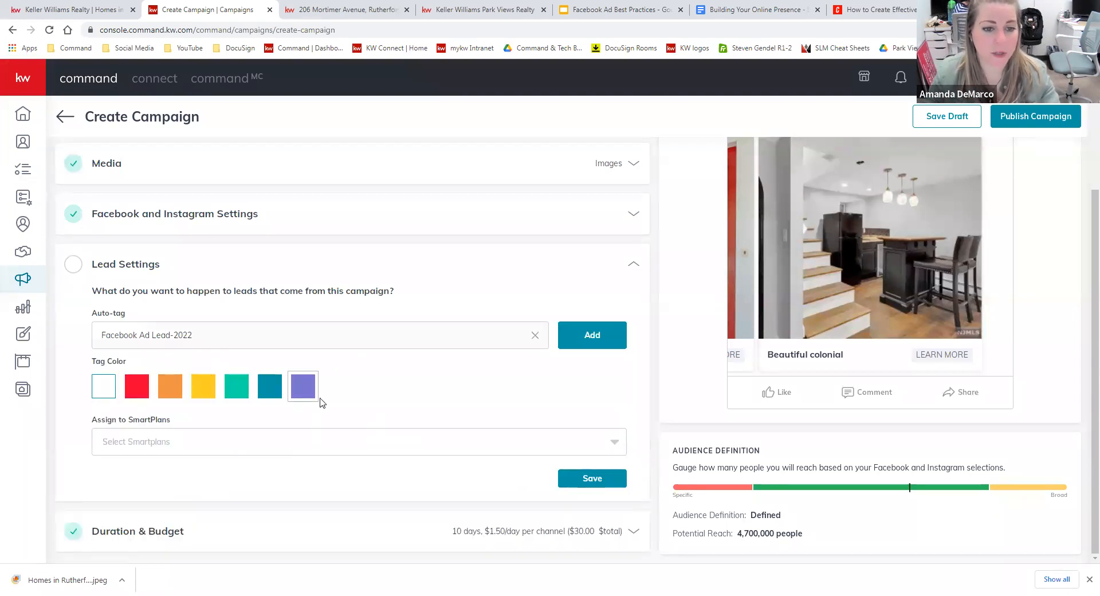
pyautogui.click(568, 338)
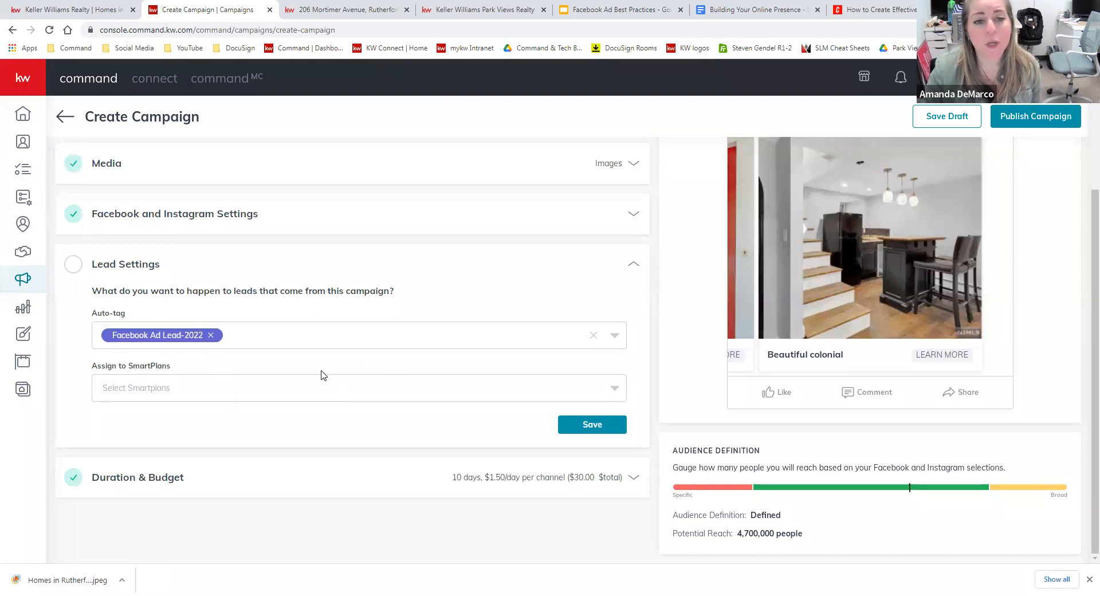
# Pick 'My 5-5-5' under Assign to SmartPlans and save the Lead Settings.
pyautogui.click(143, 397)
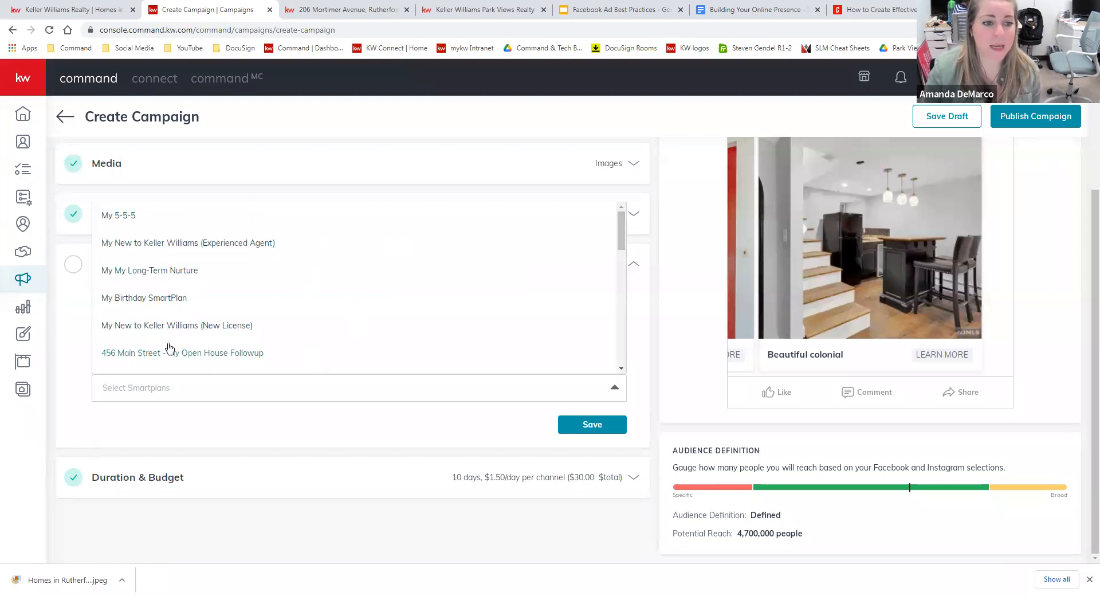
pyautogui.click(144, 220)
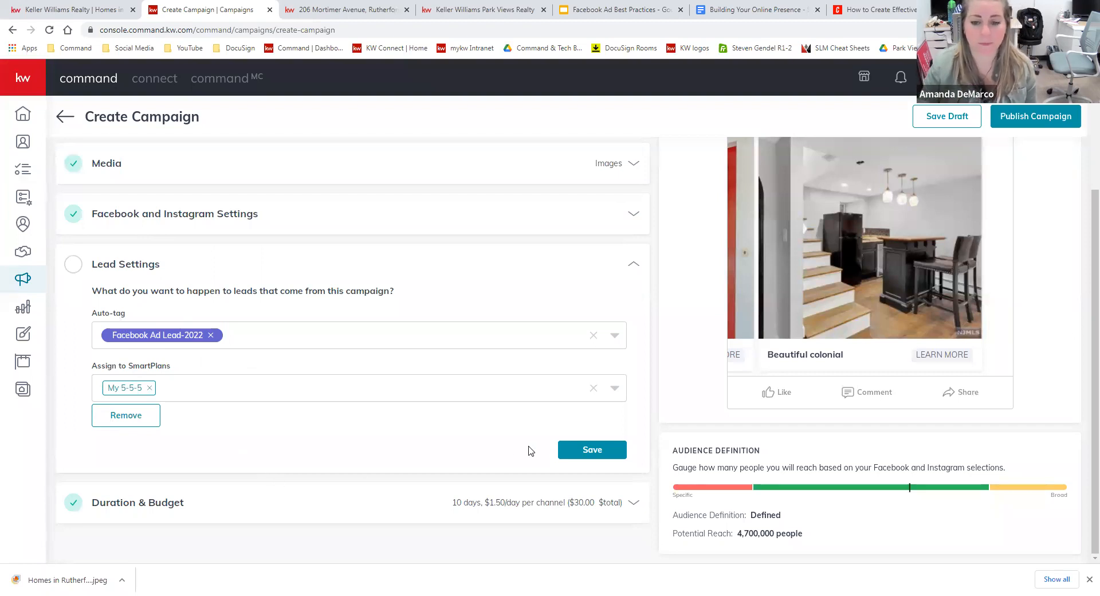
pyautogui.click(571, 450)
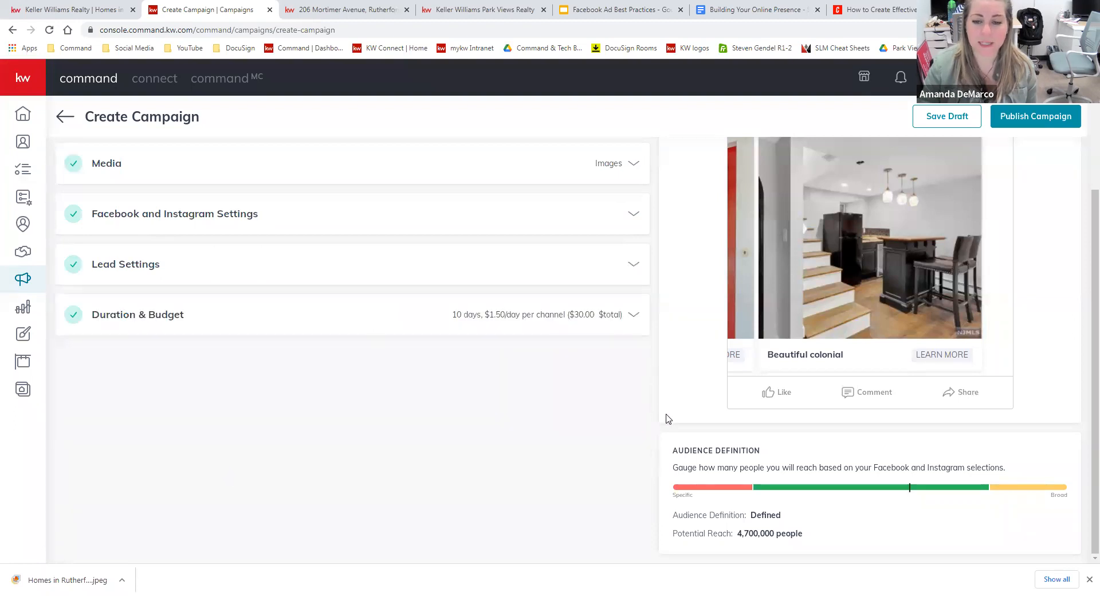
# In Duration & Budget, turn on 'Use automatic placements for Facebook/Instagram Ads'.
pyautogui.click(633, 314)
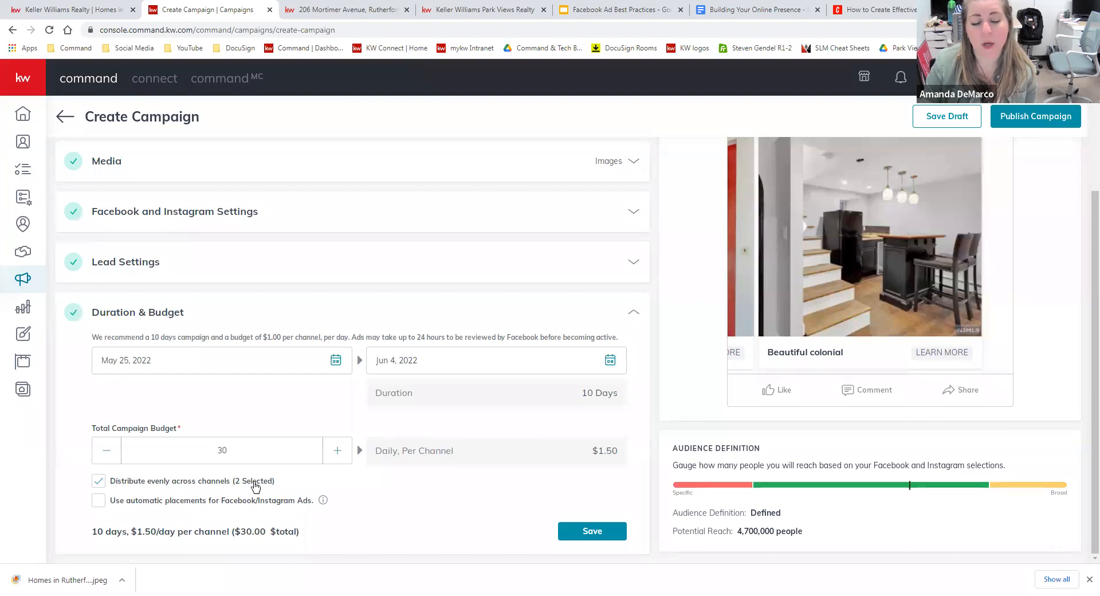
pyautogui.click(220, 507)
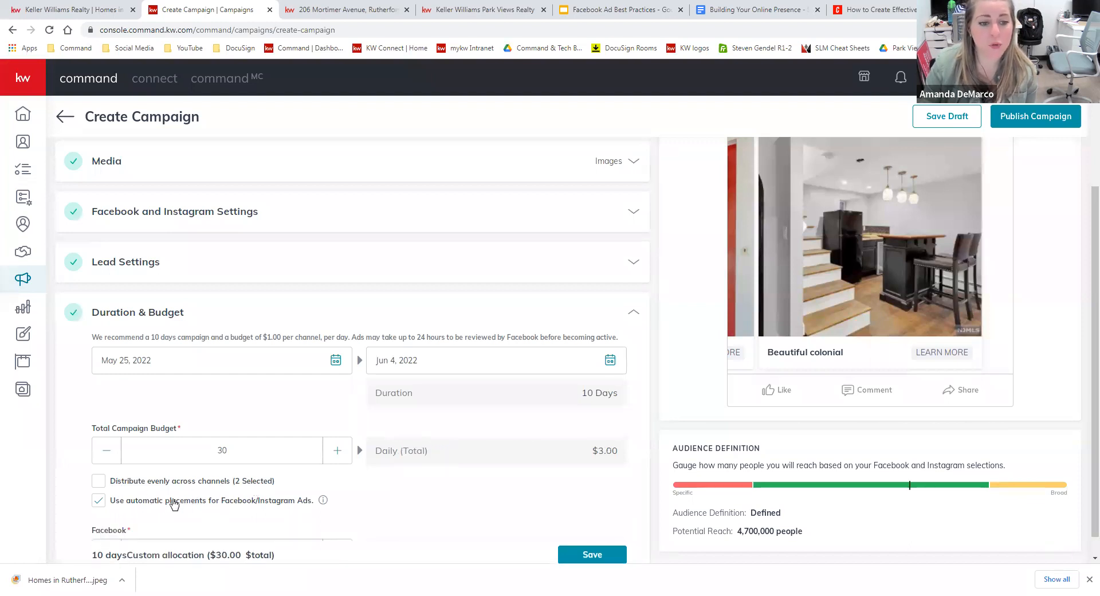
pyautogui.scroll(-2, 391, 493)
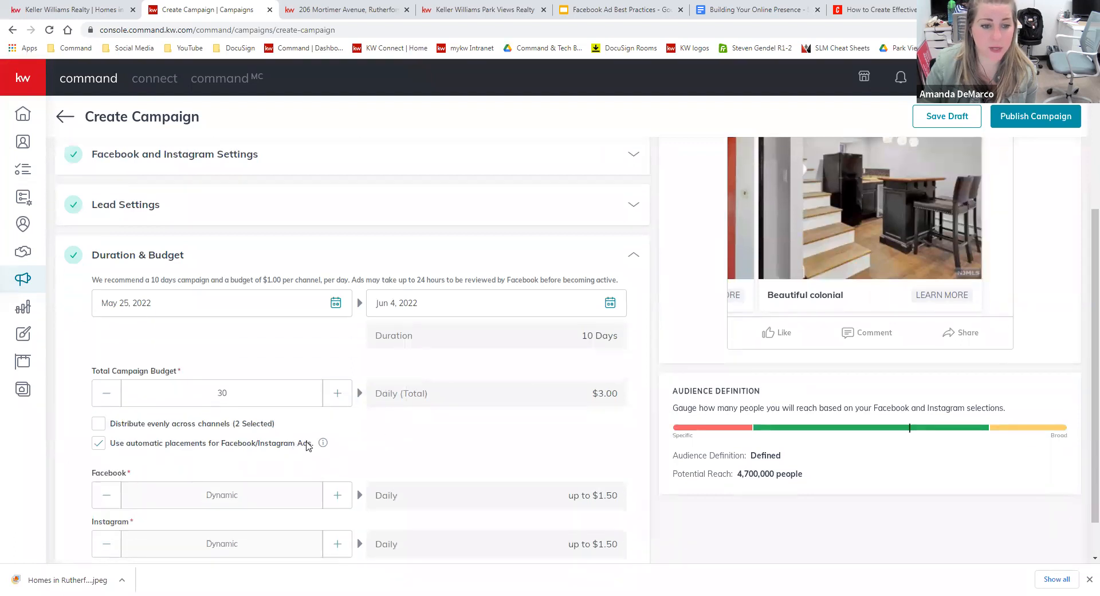
pyautogui.moveTo(323, 394)
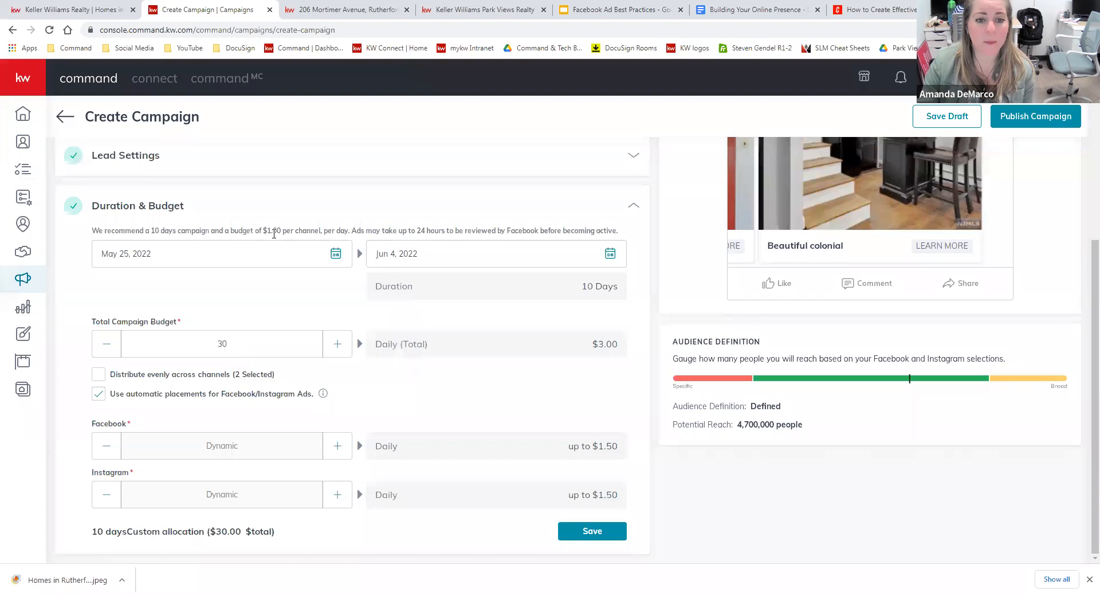
pyautogui.click(336, 253)
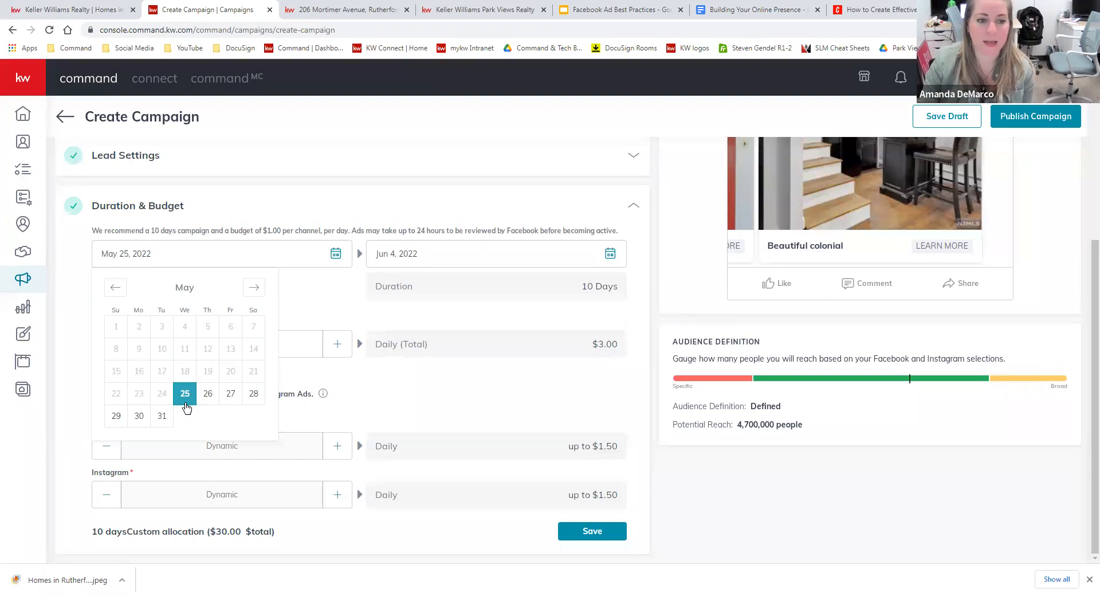
# Set dates May 27 to June 1, 2022, a $300 total budget, split evenly across channels.
pyautogui.click(230, 396)
pyautogui.click(610, 253)
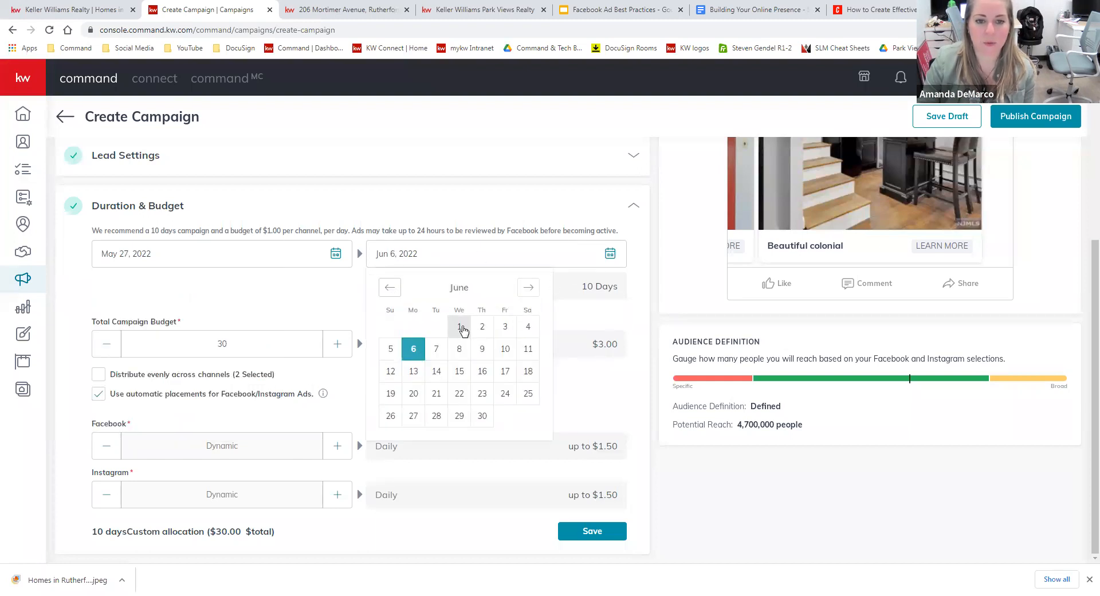
pyautogui.click(461, 328)
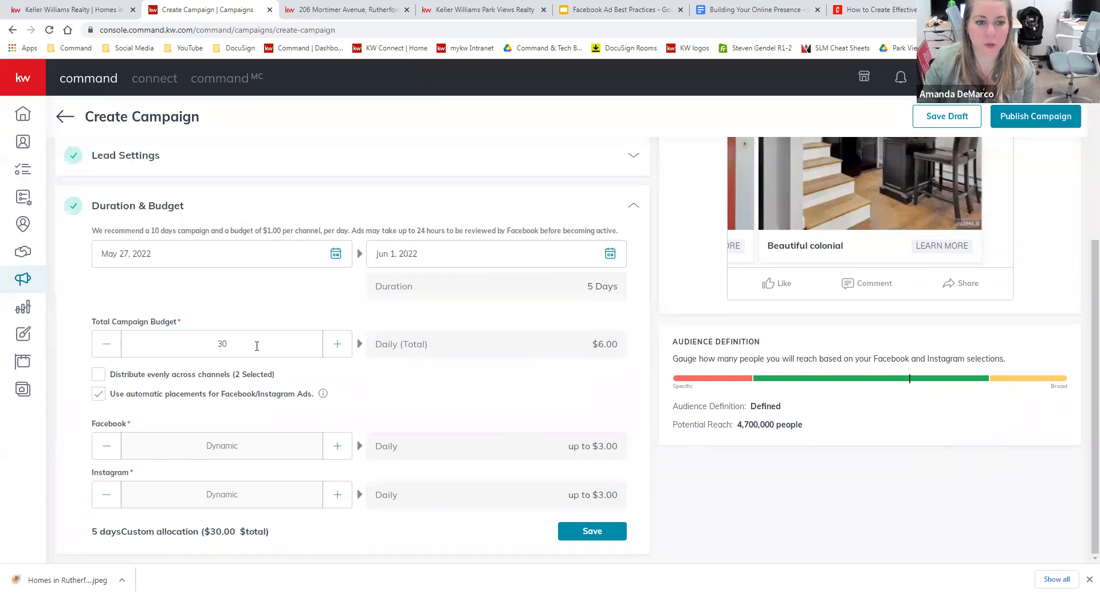
pyautogui.write('0')
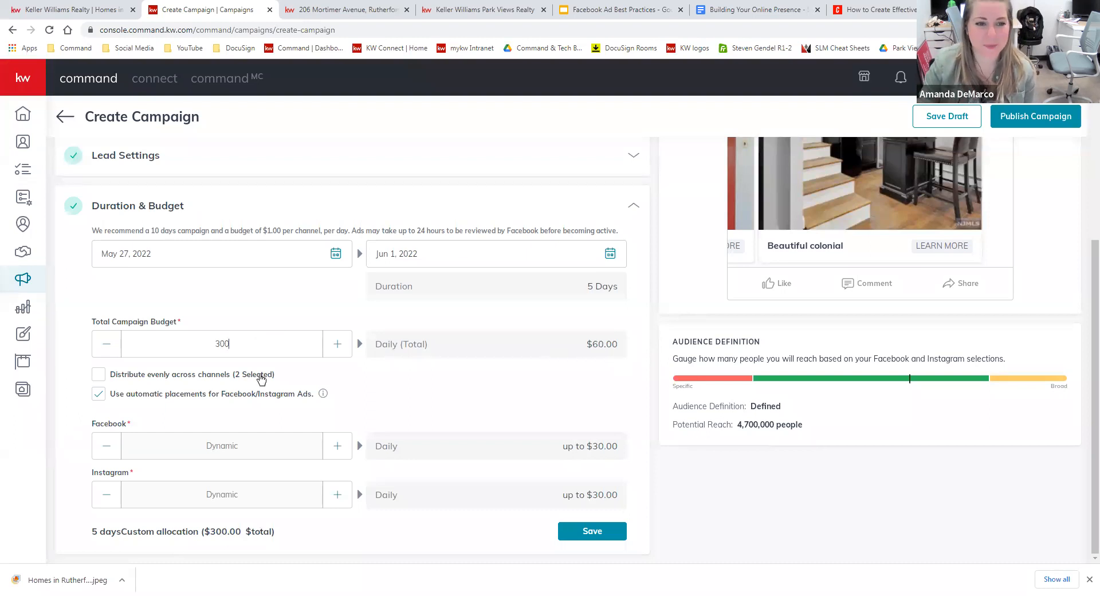
pyautogui.click(179, 378)
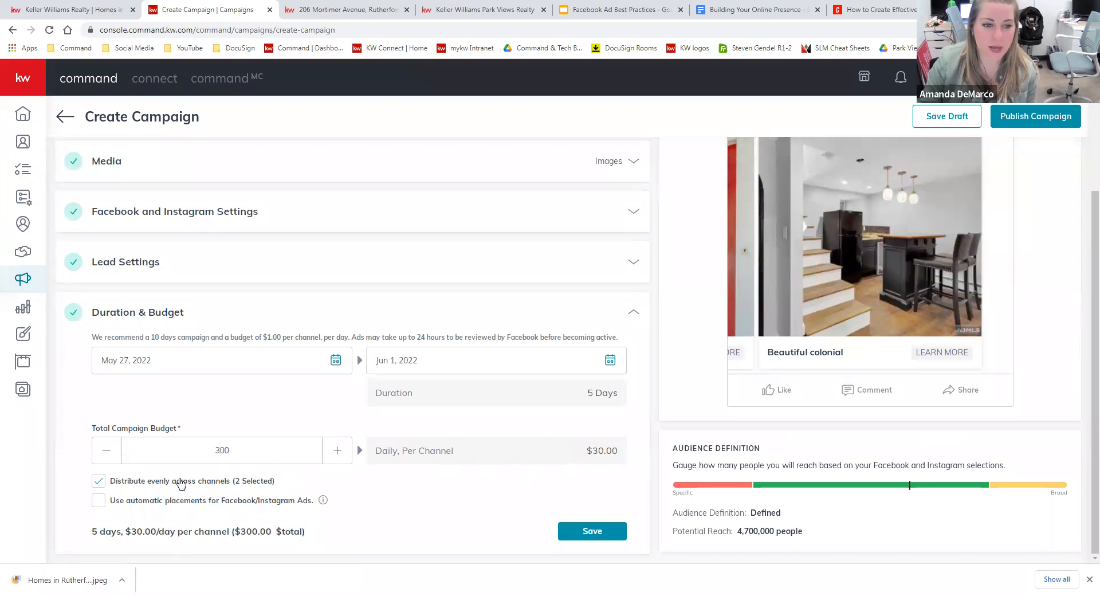
# Re-enable automatic placements and reduce the total budget back to $30.
pyautogui.click(181, 501)
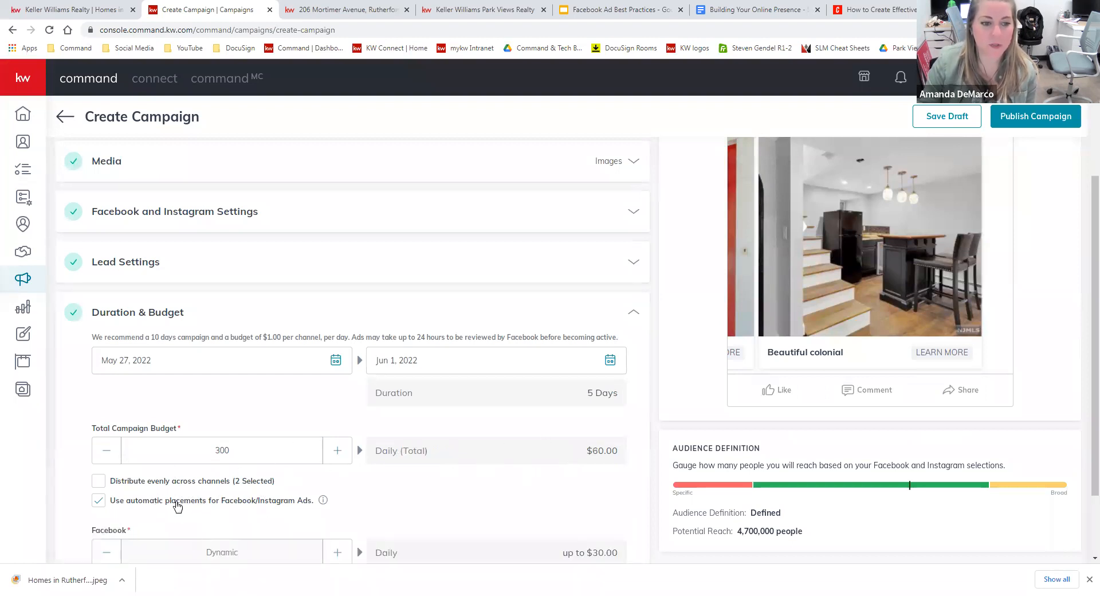
pyautogui.scroll(-2, 598, 450)
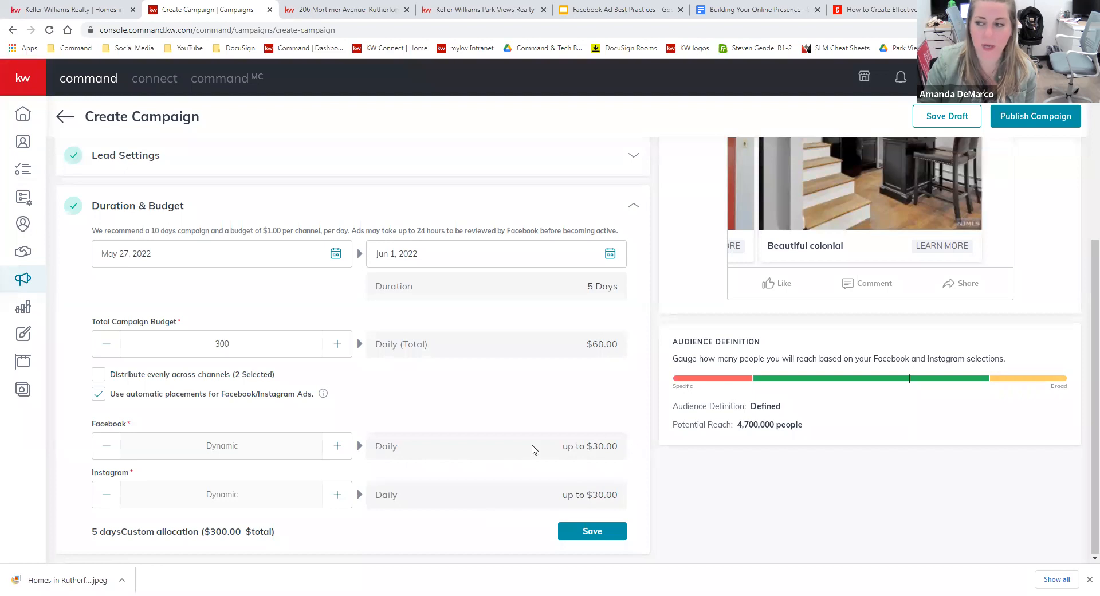
pyautogui.scroll(1, 532, 449)
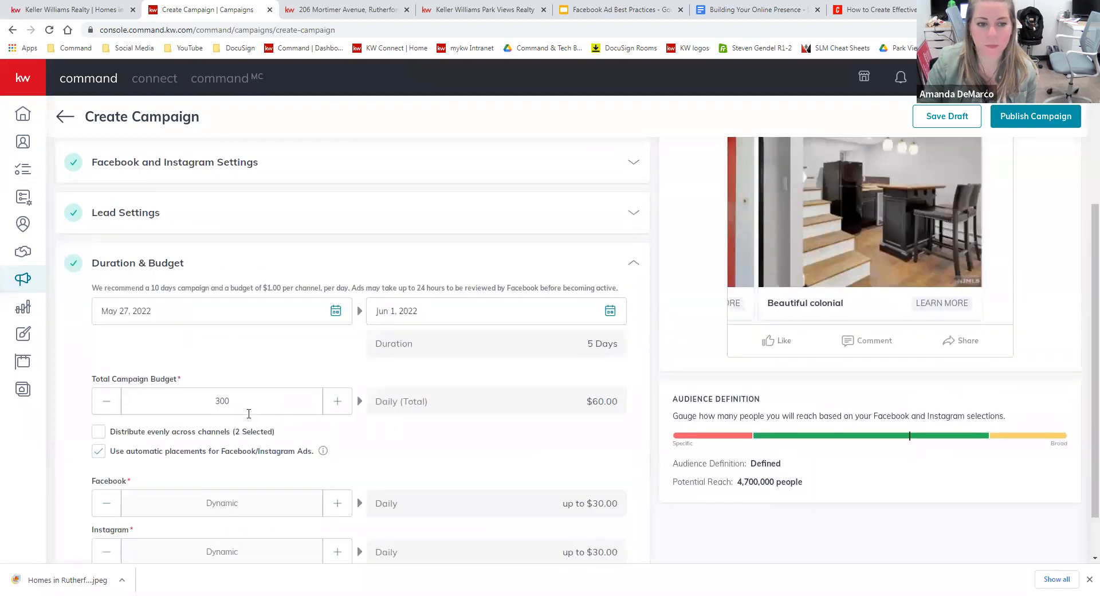
pyautogui.press('BackSpace')
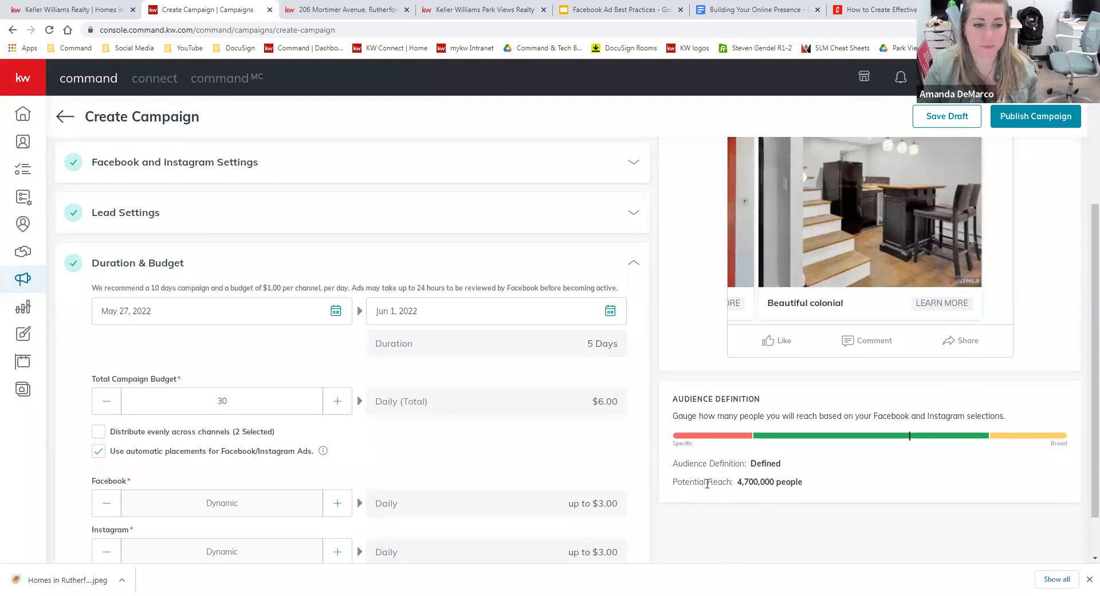
# Change the end date to May 30, 2022 and save Duration & Budget.
pyautogui.scroll(-1, 707, 486)
pyautogui.click(610, 253)
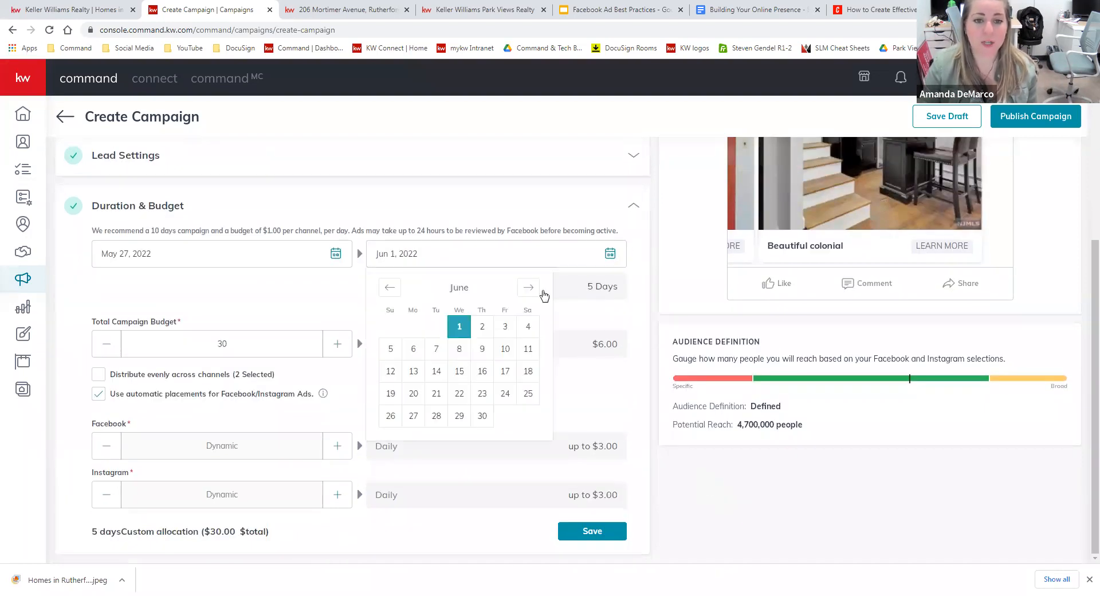
pyautogui.click(390, 287)
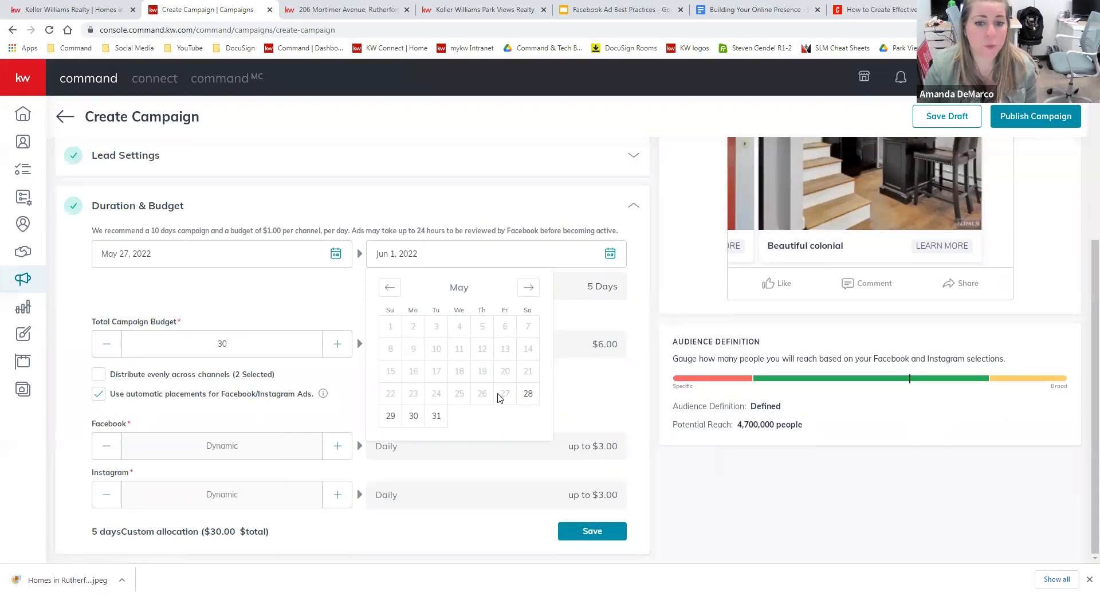
pyautogui.click(414, 416)
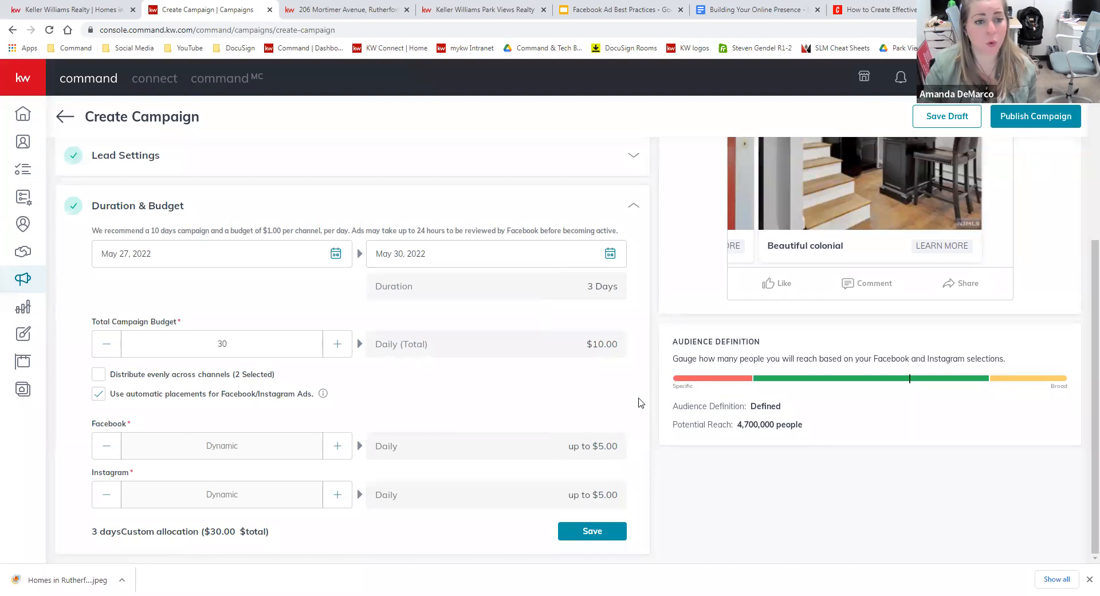
pyautogui.click(608, 531)
pyautogui.scroll(2, 618, 473)
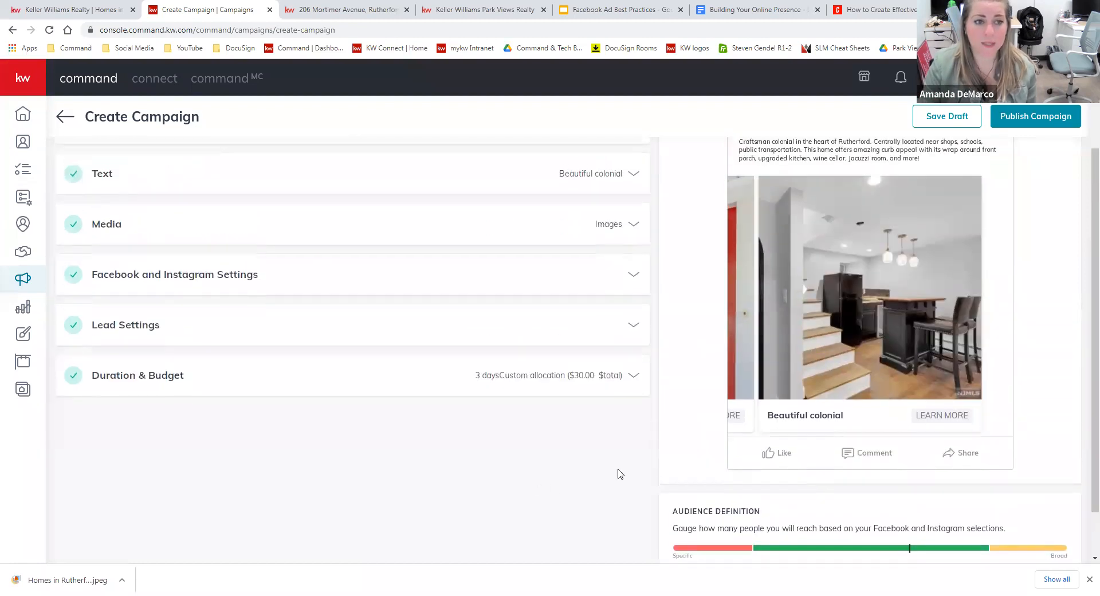
pyautogui.scroll(2, 617, 473)
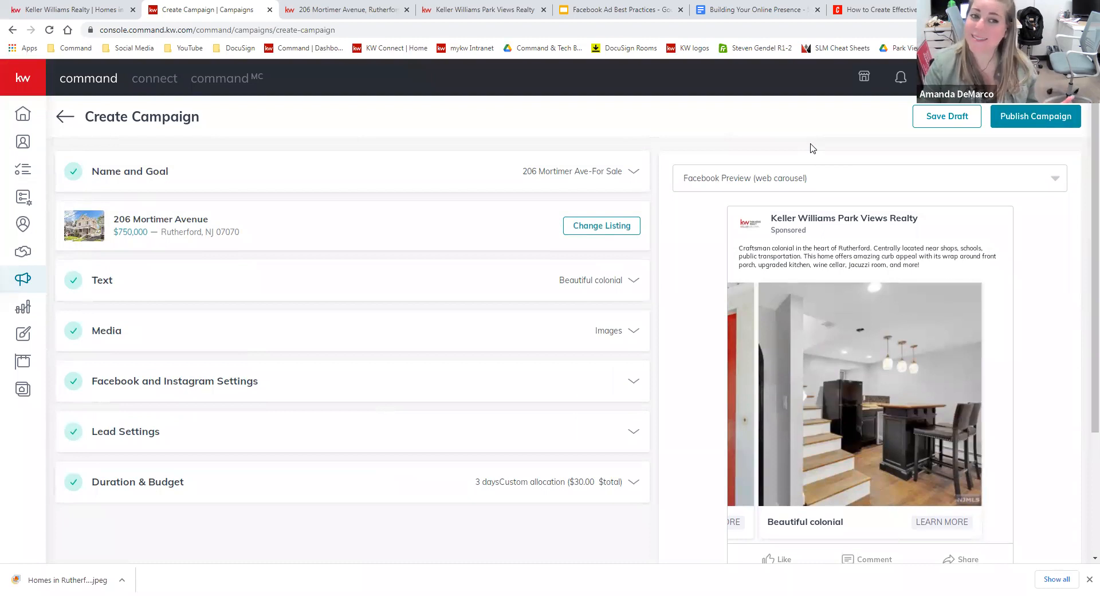
pyautogui.click(948, 121)
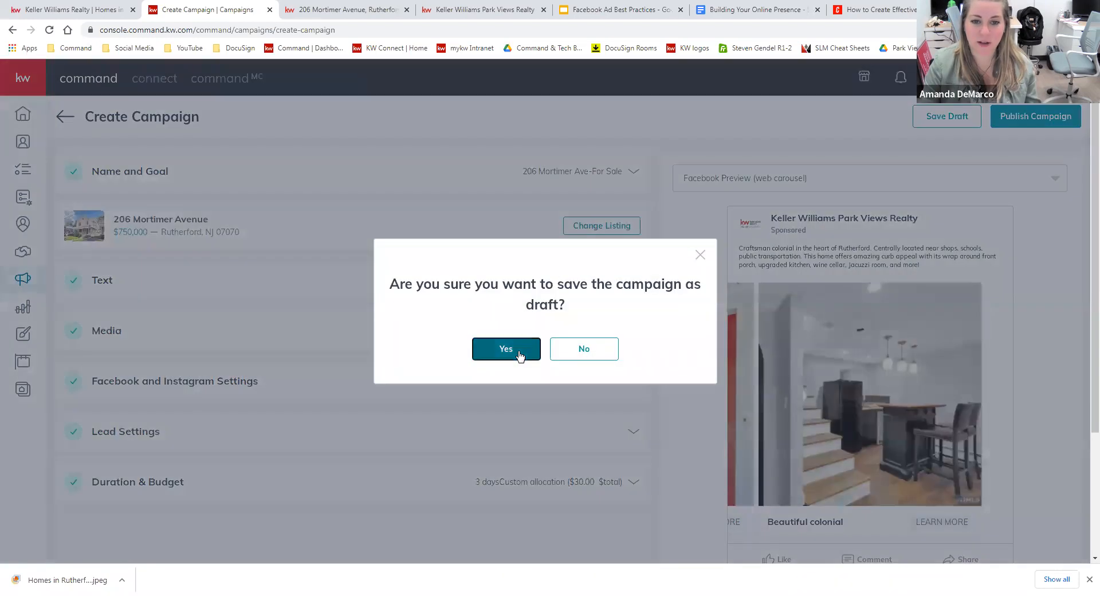
pyautogui.click(518, 354)
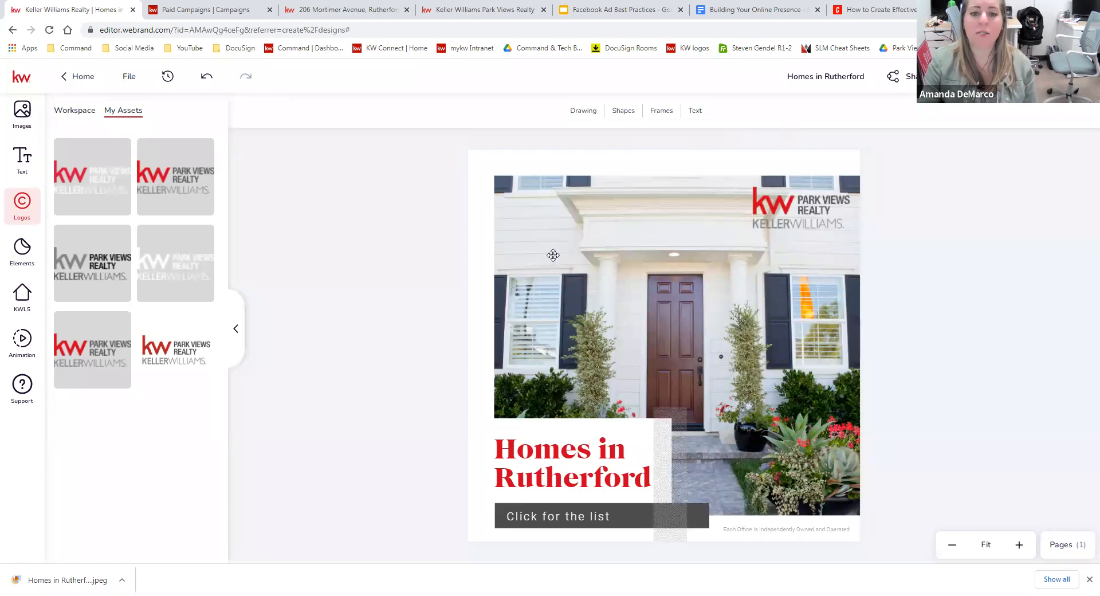
# Browse the Workspace photo folders including House Exteriors, deselect the house photo, and return to Paid Campaigns.
pyautogui.click(535, 334)
pyautogui.click(85, 112)
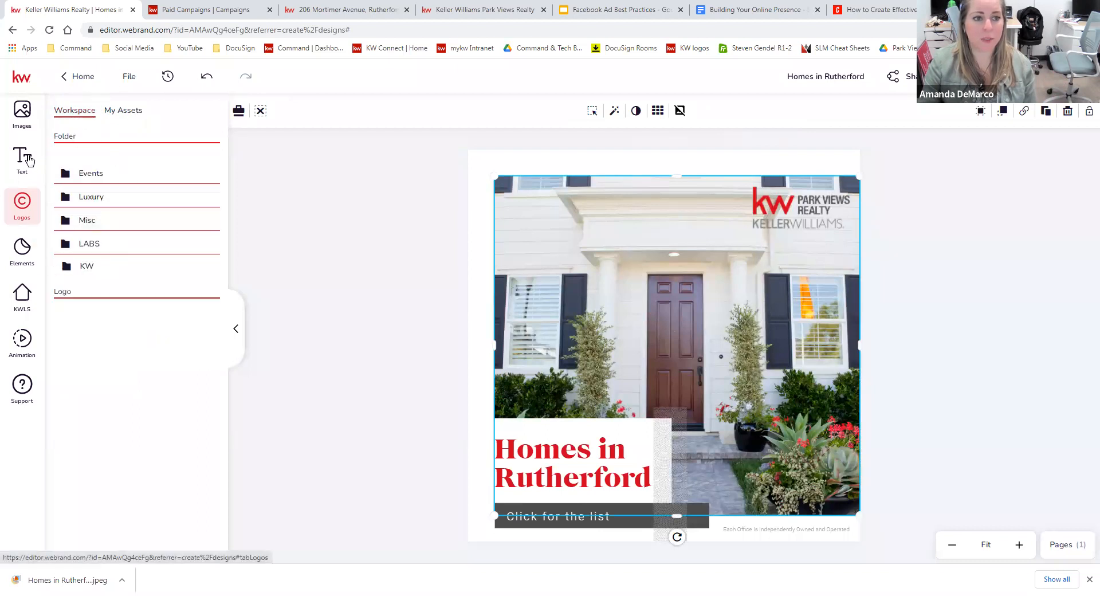
pyautogui.click(22, 112)
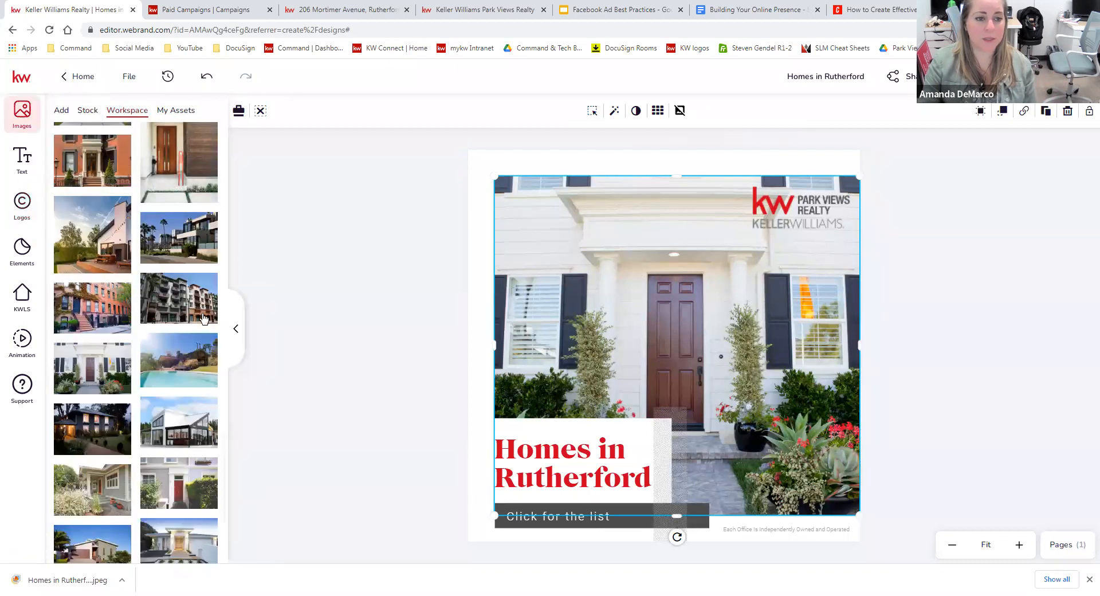
pyautogui.scroll(-10, 160, 367)
pyautogui.click(160, 382)
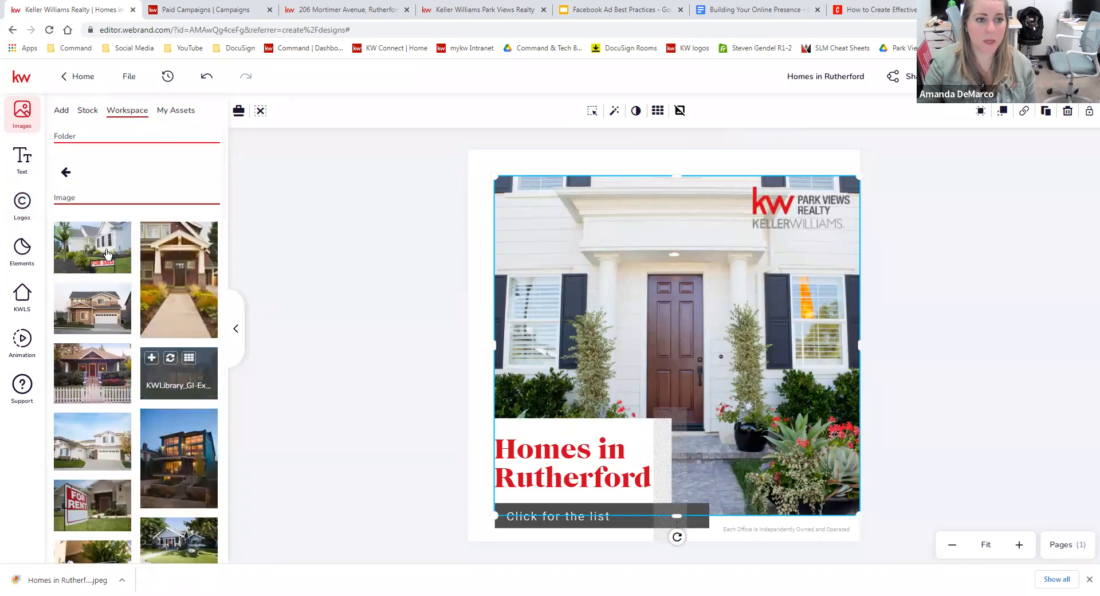
pyautogui.click(83, 168)
pyautogui.click(128, 339)
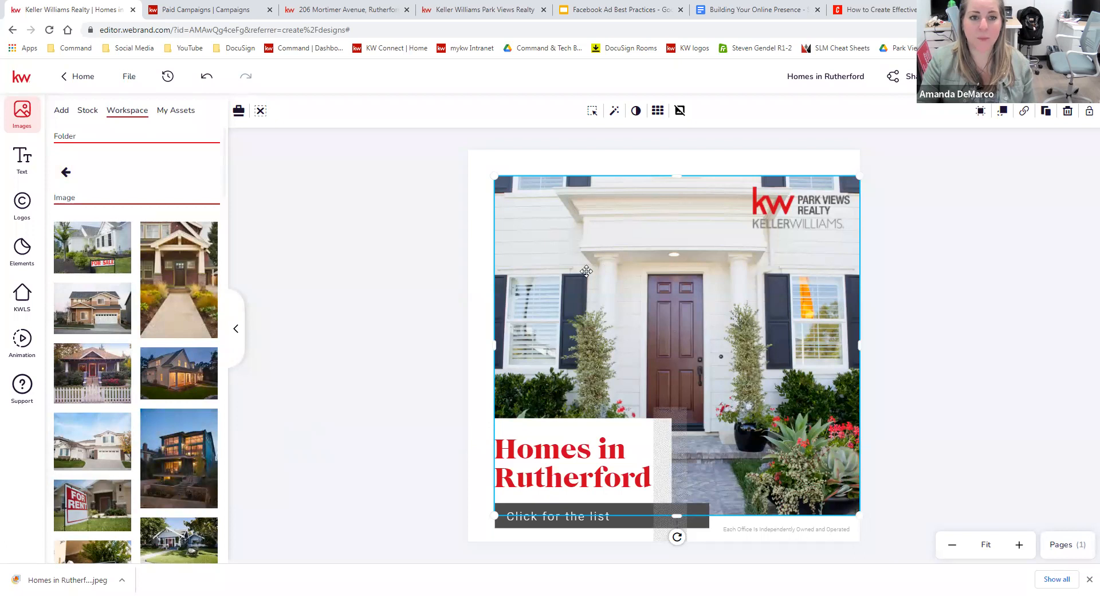
pyautogui.click(371, 336)
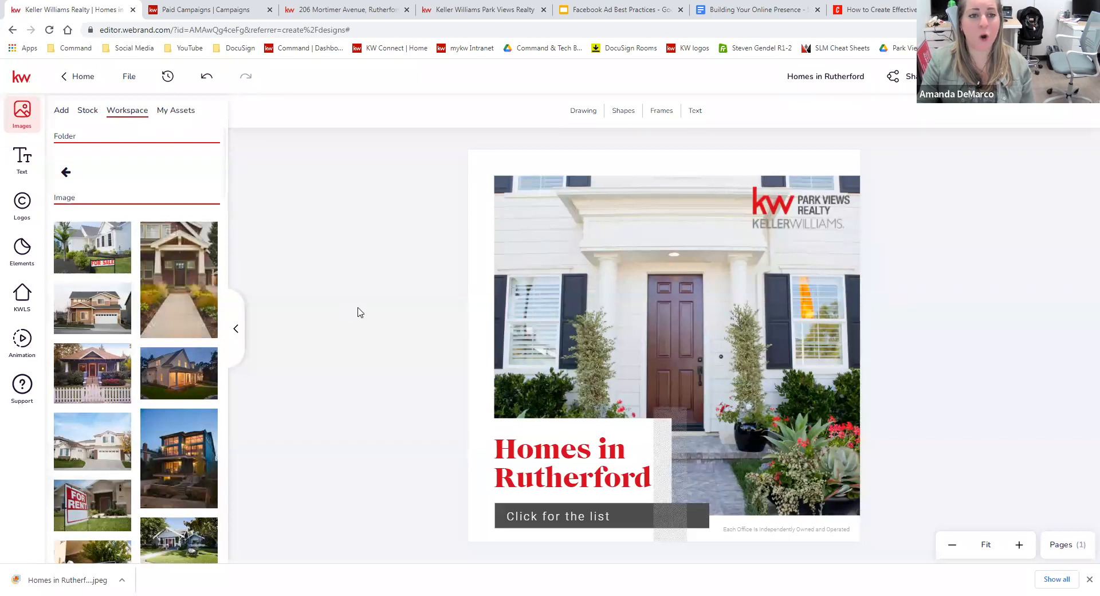
pyautogui.click(222, 9)
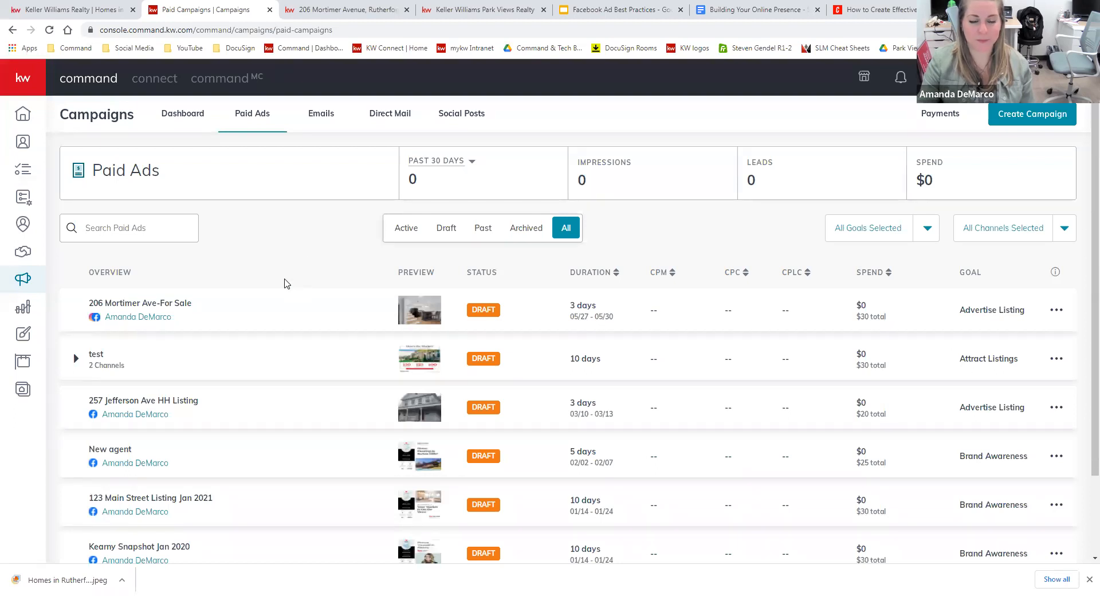
# Start a new Social Ad campaign named 'Homes for Sale in Rutherford'.
pyautogui.click(1016, 117)
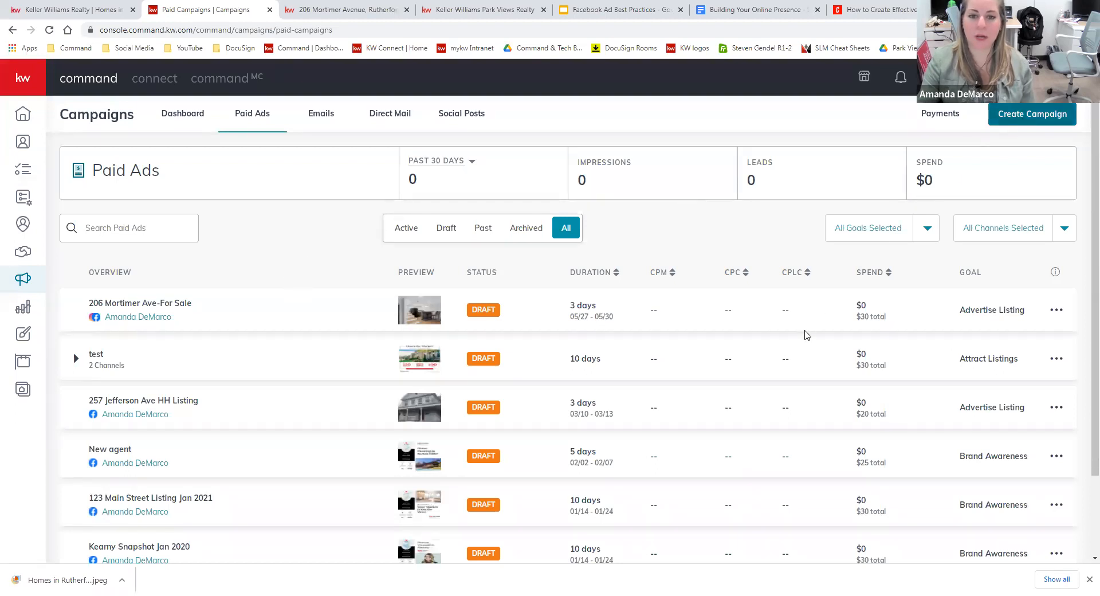
pyautogui.click(474, 290)
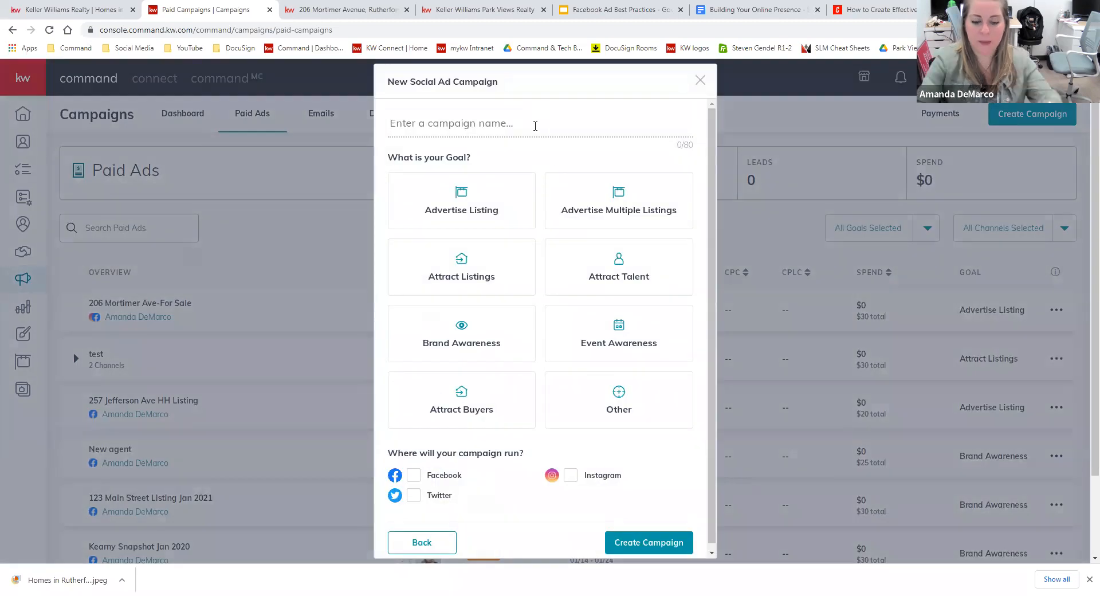
pyautogui.write('Hoje')
pyautogui.press('BackSpace')
pyautogui.press('BackSpace')
pyautogui.write('m')
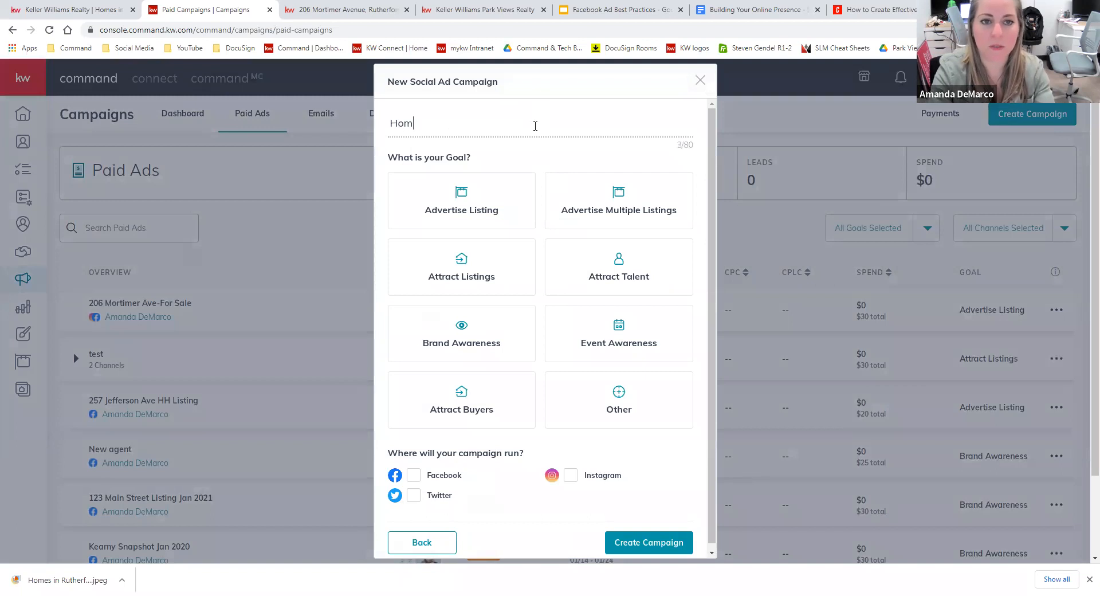
pyautogui.write('es for Sale in Rutherford')
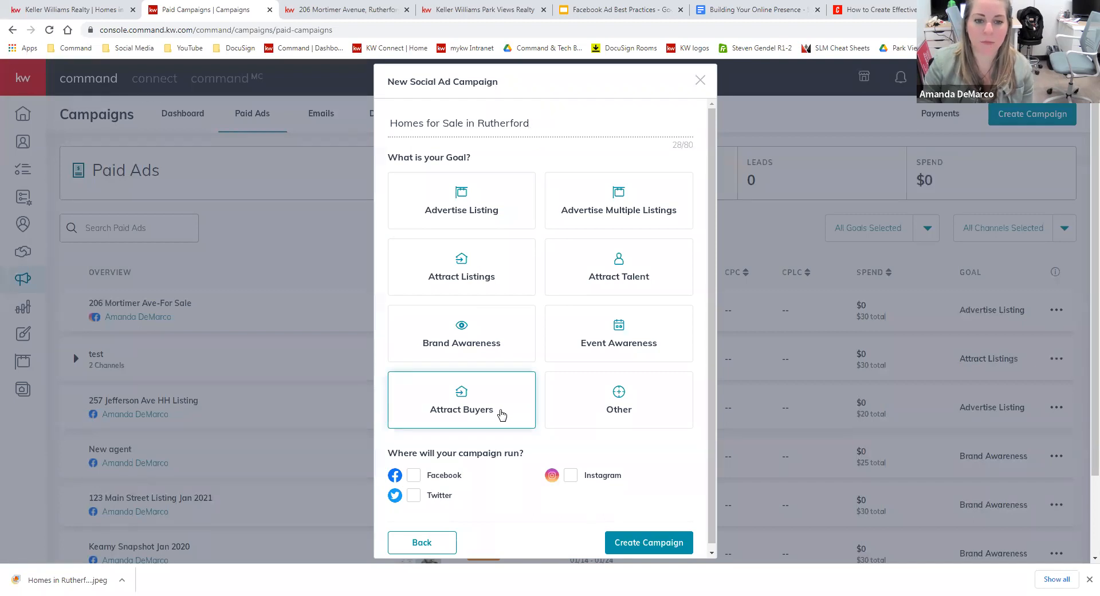
# Set the goal to Attract Buyers, target Facebook and Instagram, and create the campaign.
pyautogui.click(501, 415)
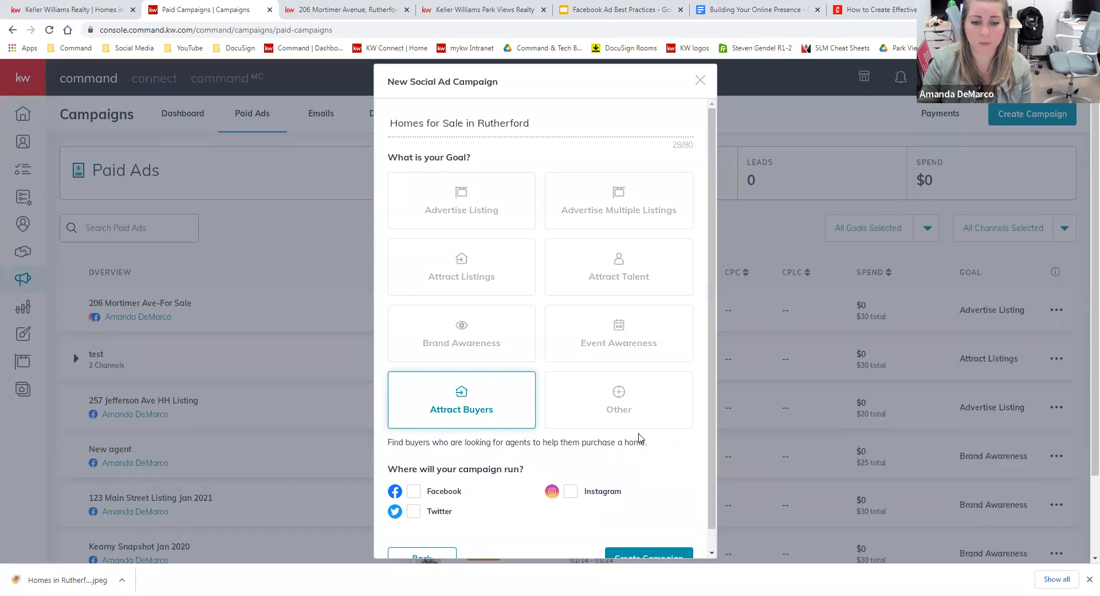
pyautogui.click(412, 492)
pyautogui.click(578, 490)
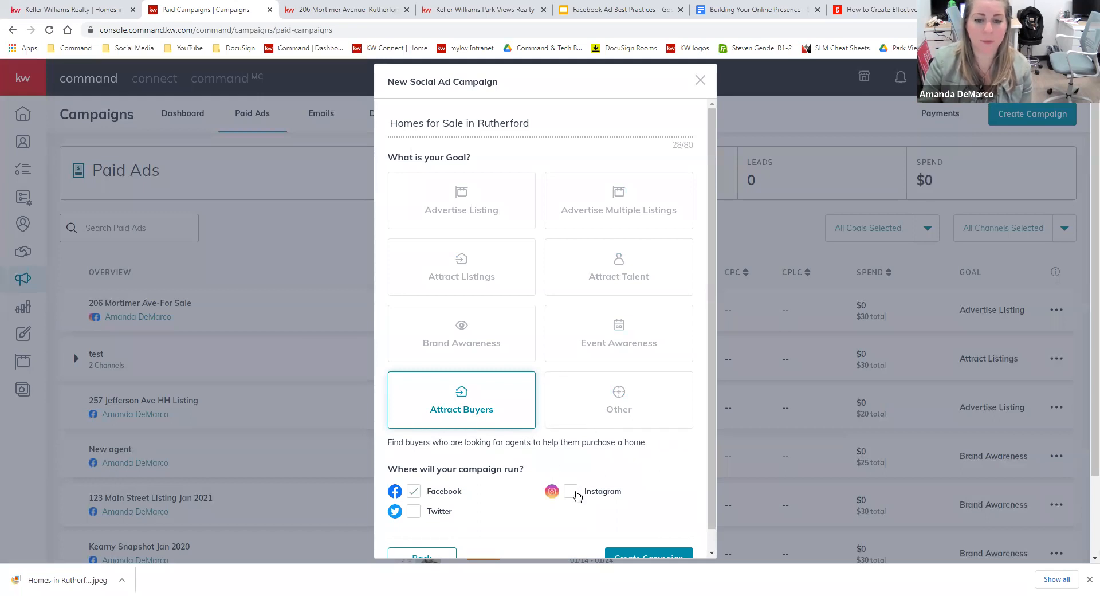
pyautogui.scroll(-1, 711, 460)
pyautogui.click(689, 537)
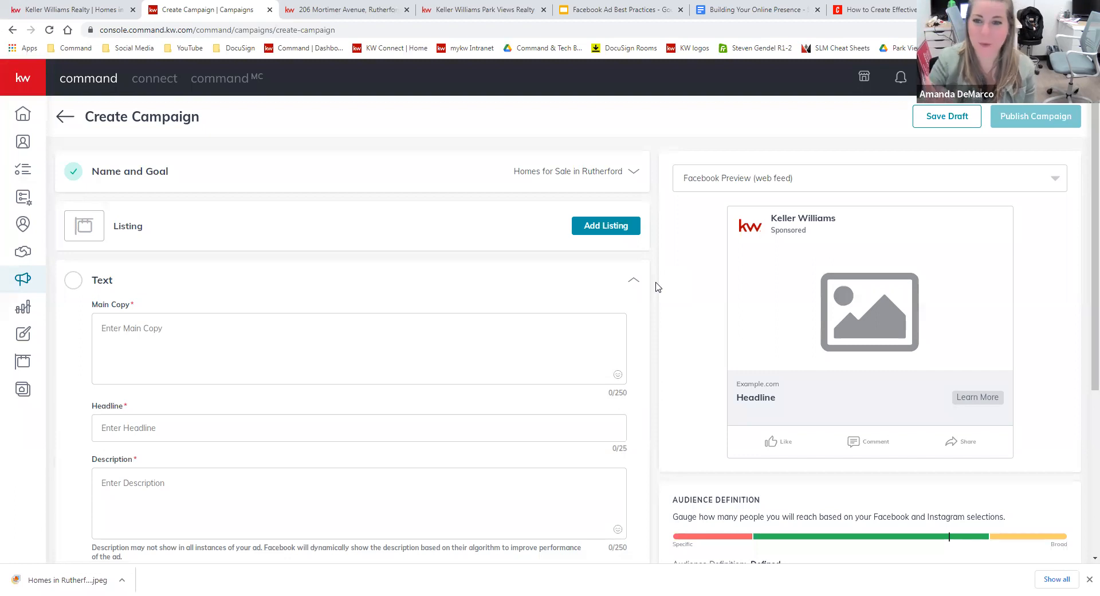
# Upload the Rutherford design jpeg in Media, crop it square and save it as the ad image.
pyautogui.scroll(-3, 659, 286)
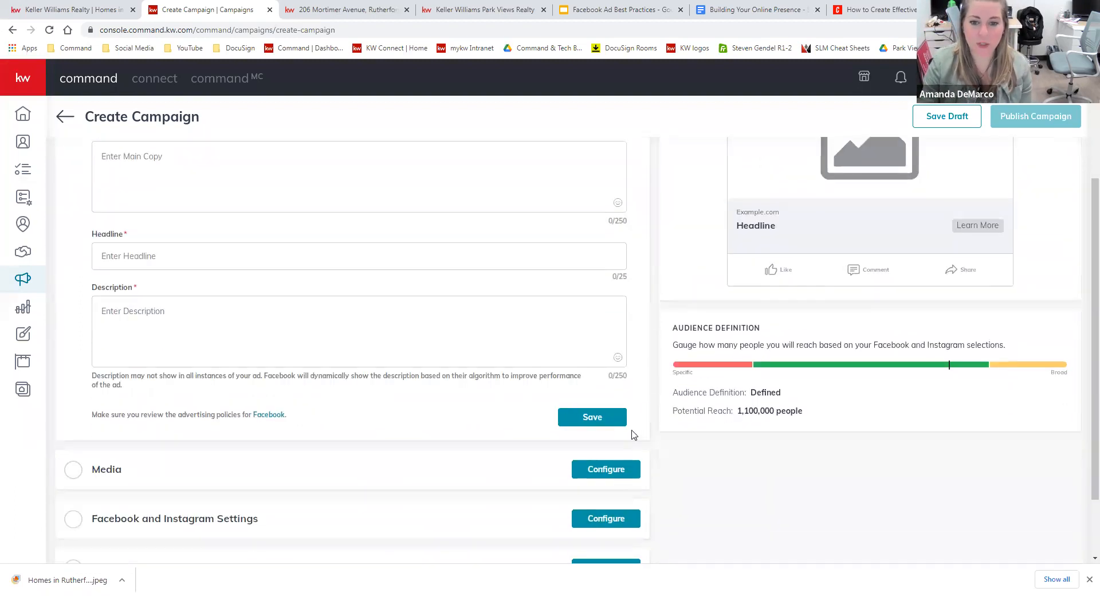
pyautogui.click(607, 469)
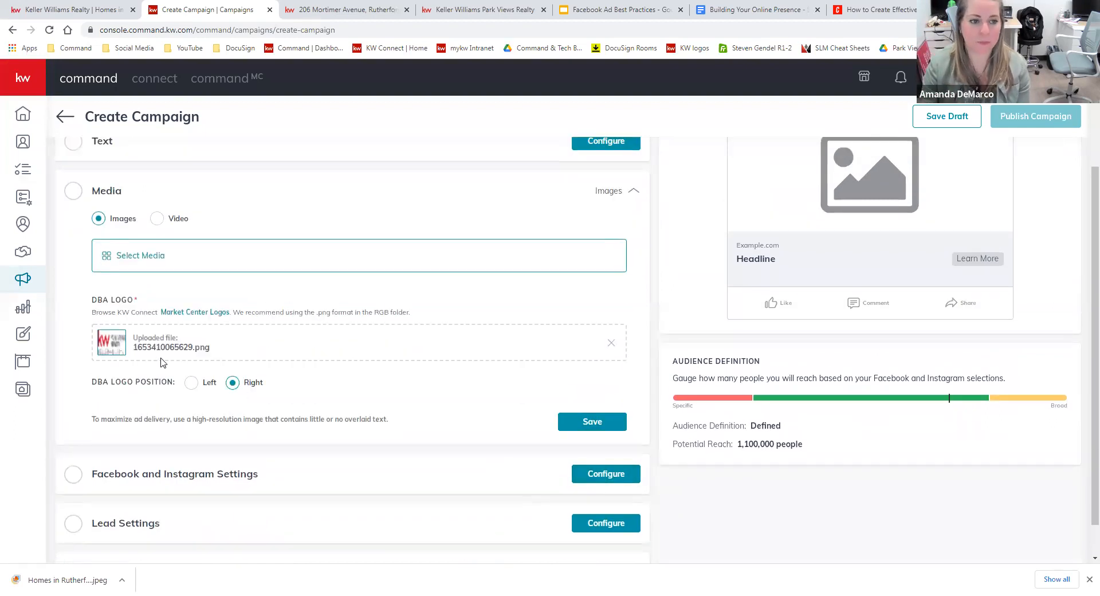
pyautogui.click(137, 259)
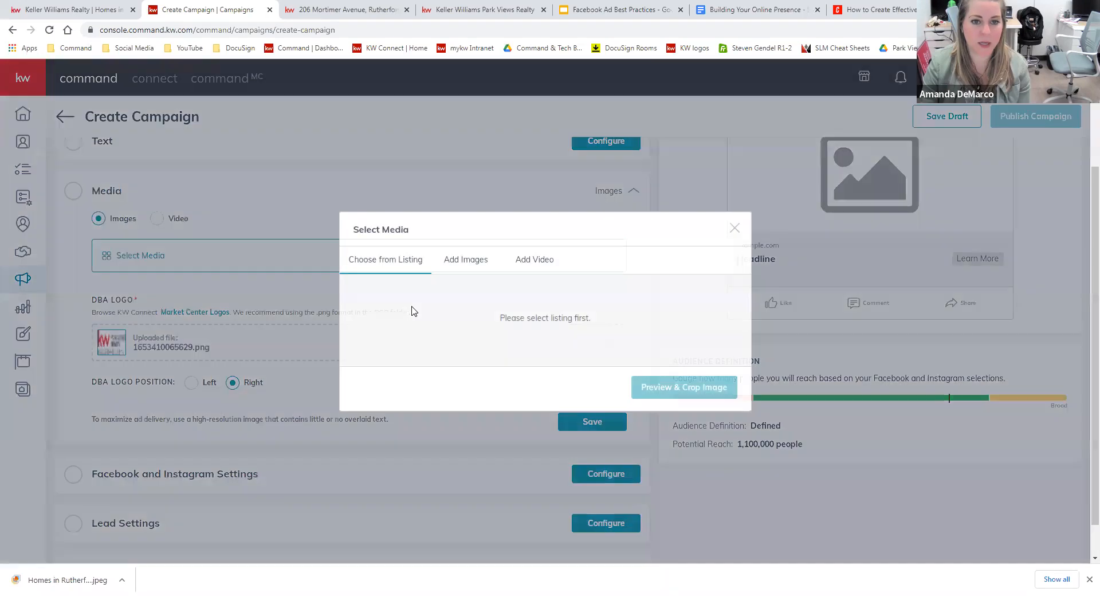
pyautogui.click(451, 259)
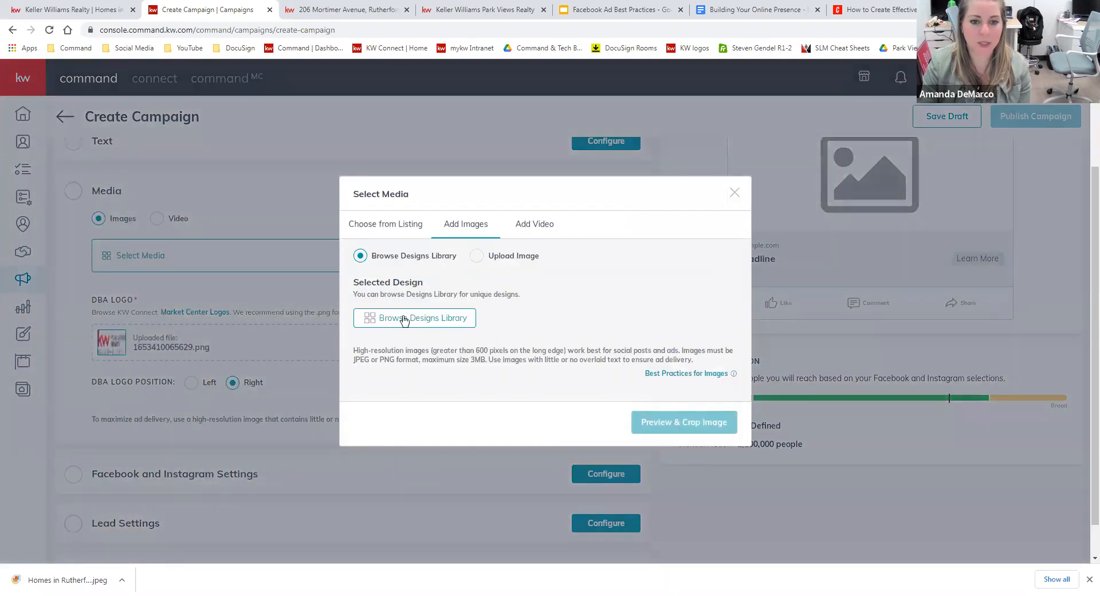
pyautogui.click(517, 257)
pyautogui.moveTo(57, 580); pyautogui.dragTo(551, 307)
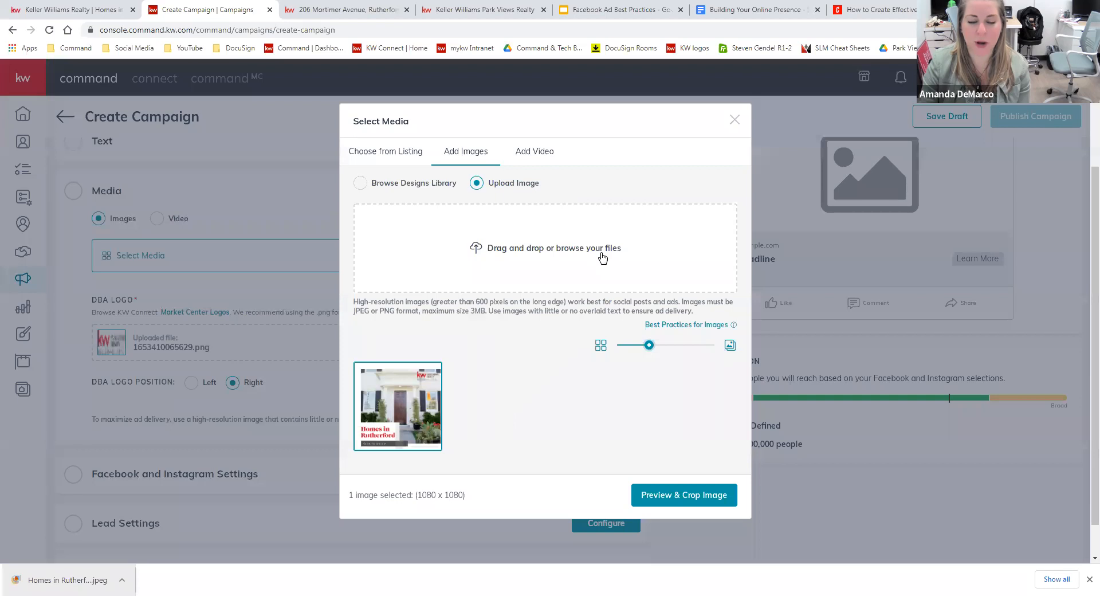
pyautogui.click(718, 501)
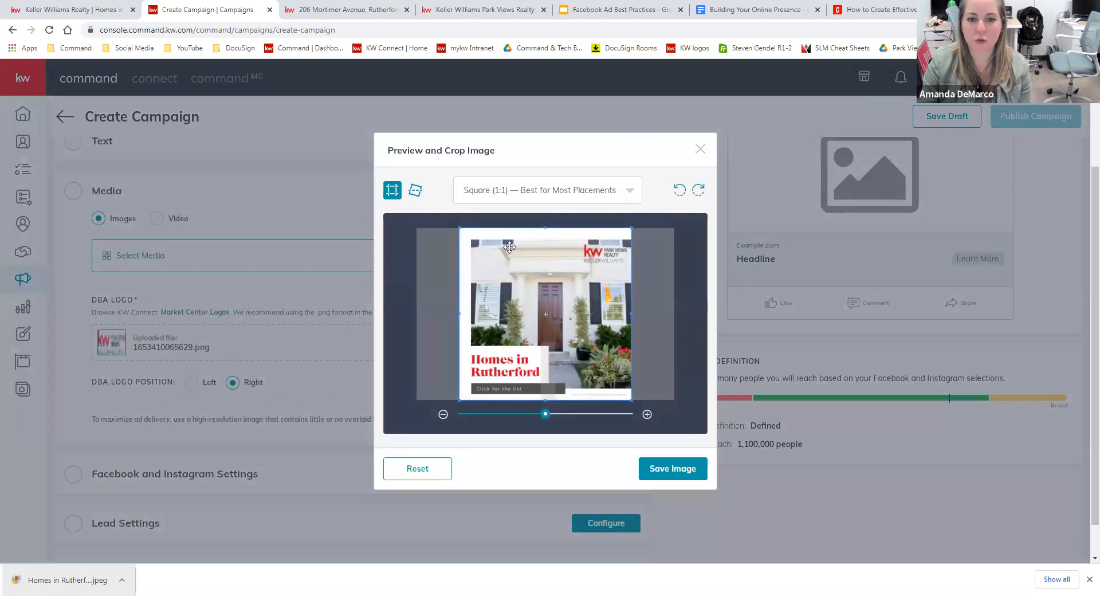
pyautogui.click(682, 465)
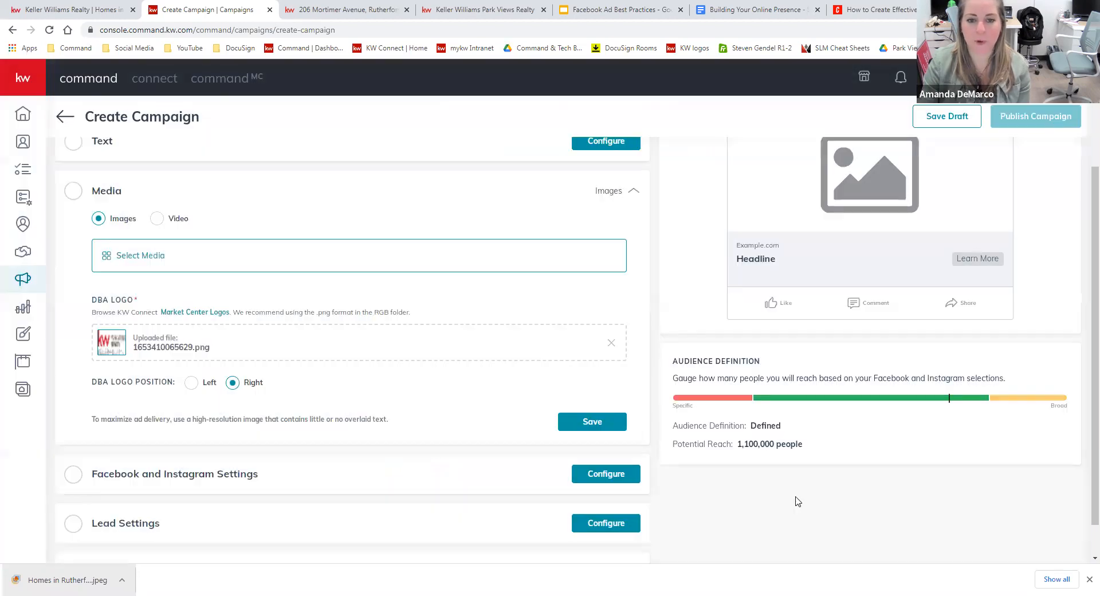
# Start the main copy with 'Homes for sale in Rutherford!' followed by the pasted Rutherford sentence.
pyautogui.scroll(2, 720, 513)
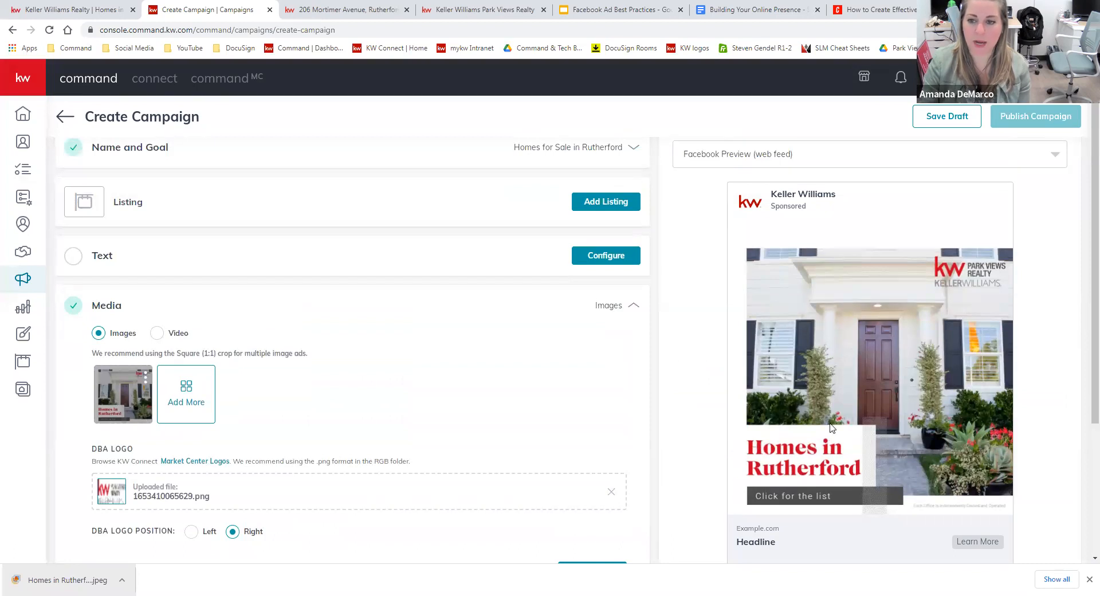
pyautogui.click(601, 256)
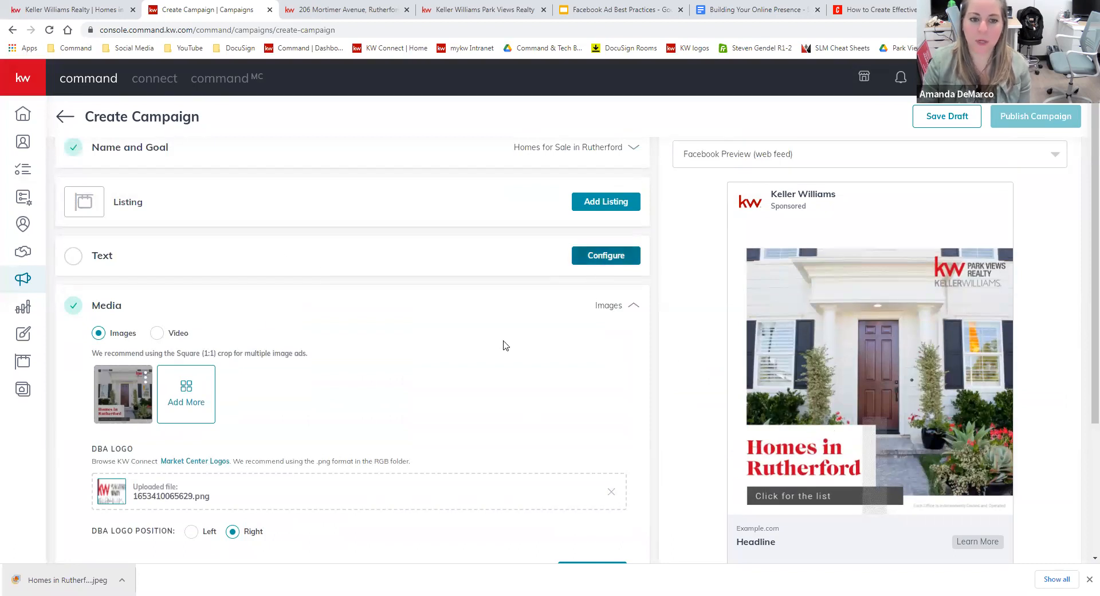
pyautogui.click(265, 310)
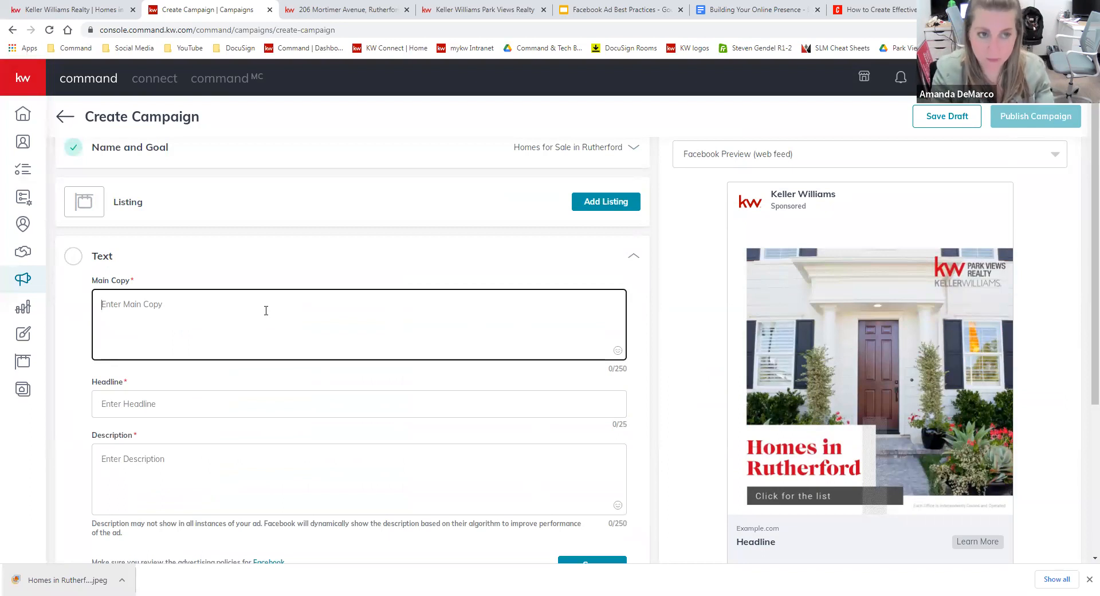
pyautogui.write('Hoe')
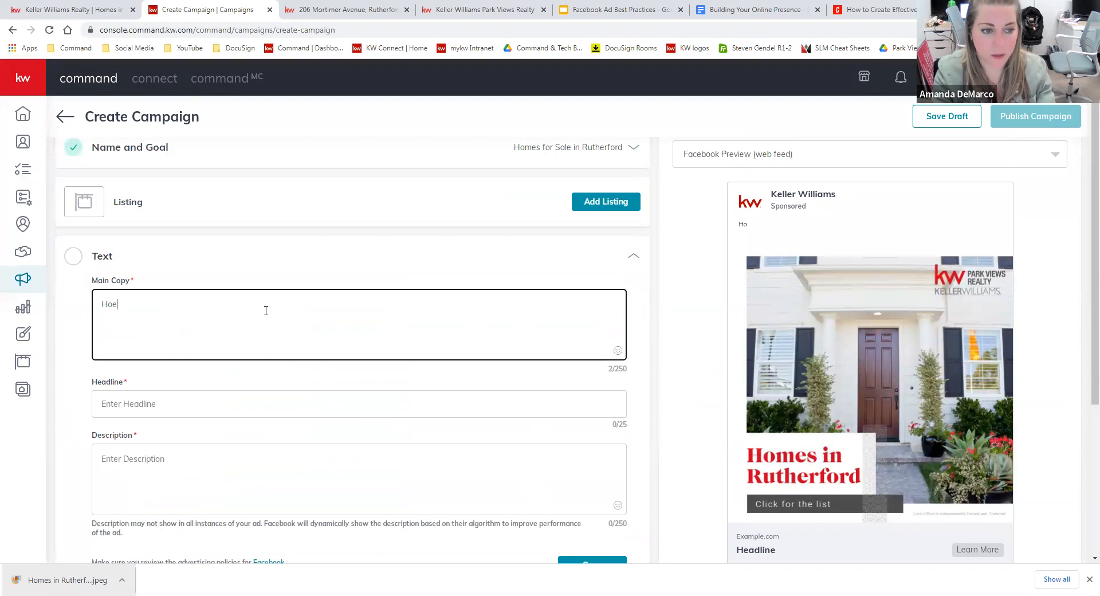
pyautogui.press('BackSpace')
pyautogui.write('mes for sale in R')
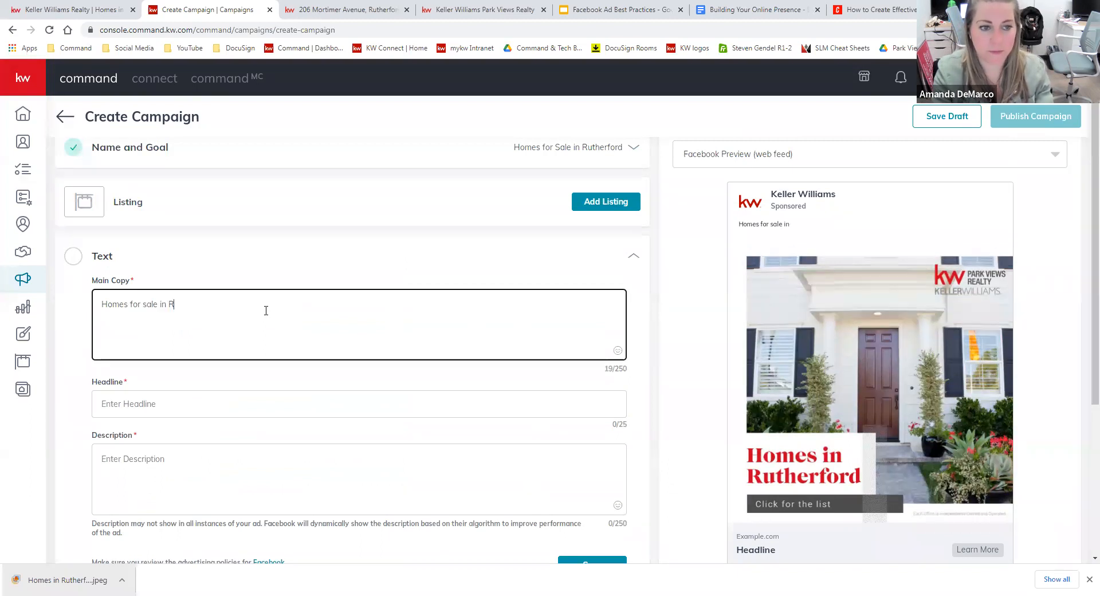
pyautogui.write('utherford!')
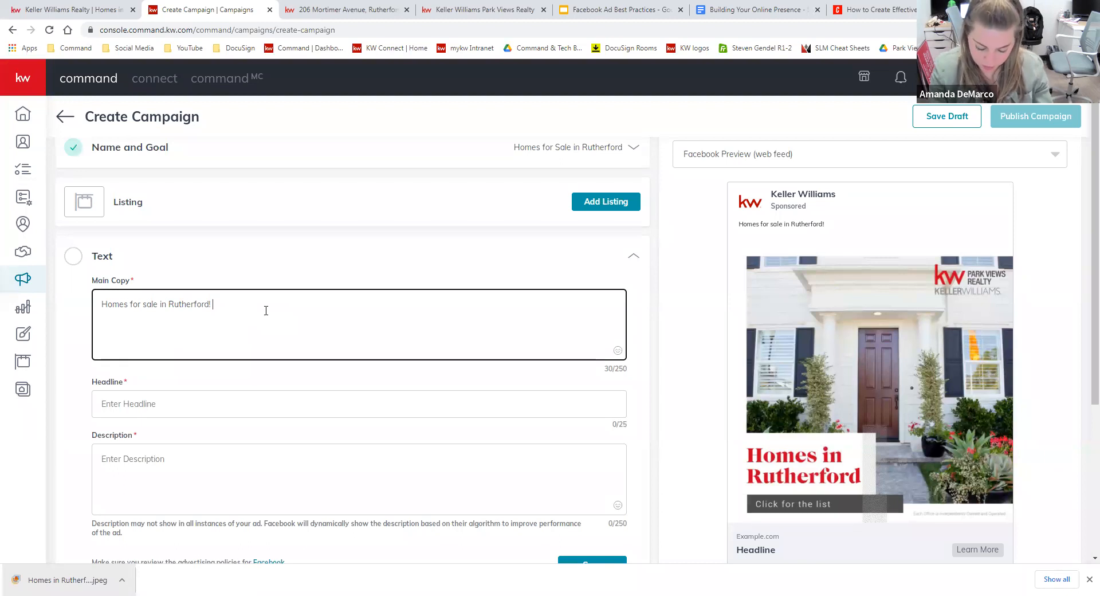
pyautogui.write('Rutherford is a sought after destination for home buyers.')
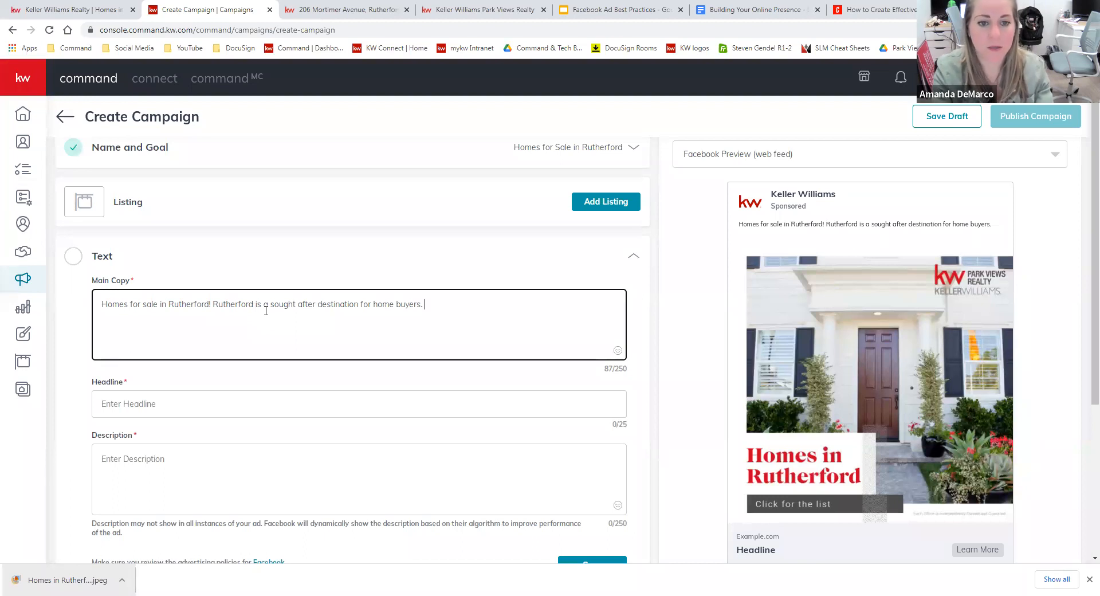
# Add 'Great school system, homes with character on every block, trendy shops and restaurants.', fixing the 'ststem' typo.
pyautogui.write('great school')
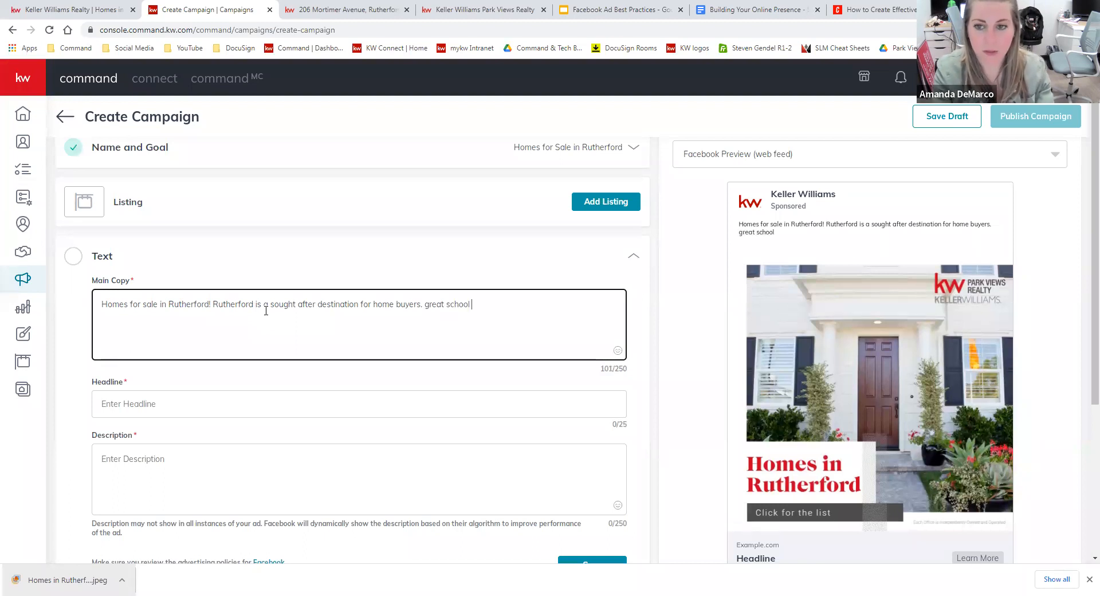
pyautogui.press('BackSpace')
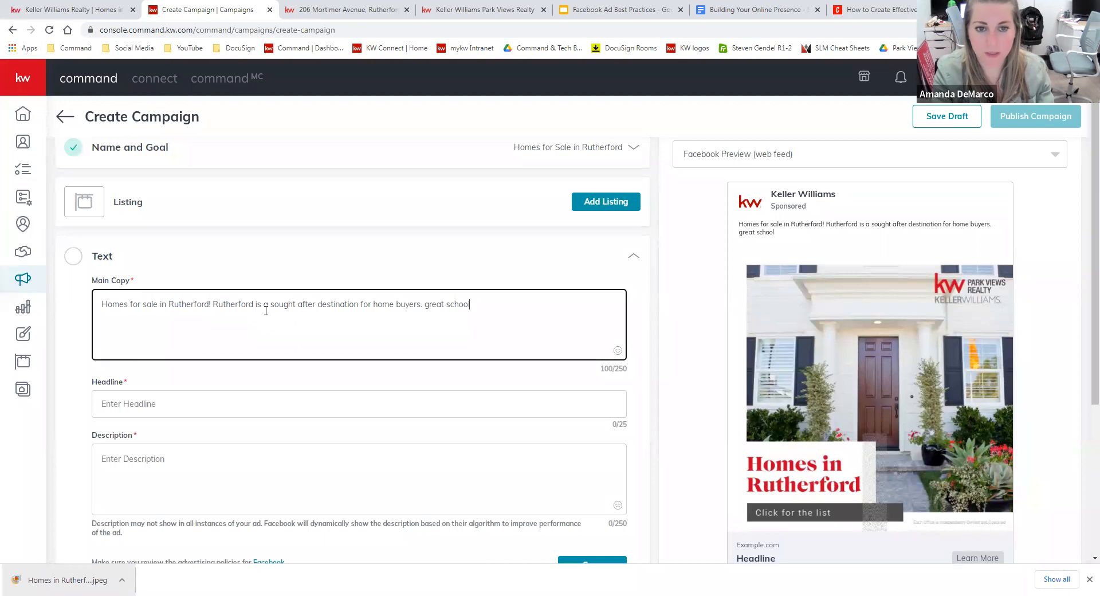
pyautogui.press('BackSpace')
pyautogui.press('BackSpace')
pyautogui.press('BackSpace')
pyautogui.press('BackSpace')
pyautogui.press('BackSpace')
pyautogui.press('BackSpace')
pyautogui.press('BackSpace')
pyautogui.press('BackSpace')
pyautogui.press('BackSpace')
pyautogui.press('BackSpace')
pyautogui.press('BackSpace')
pyautogui.press('BackSpace')
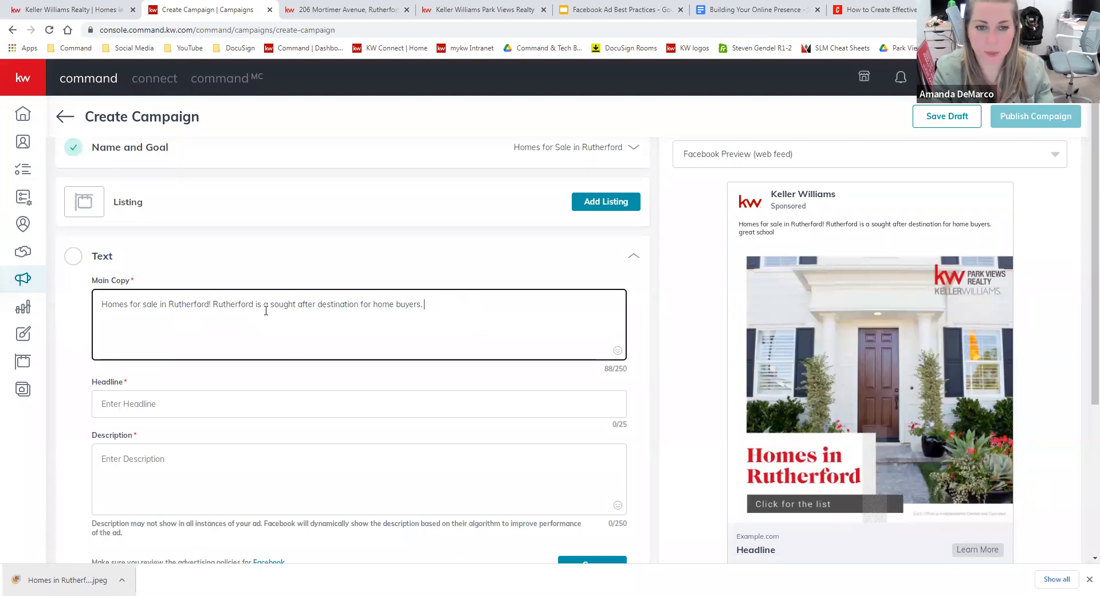
pyautogui.write('Great ')
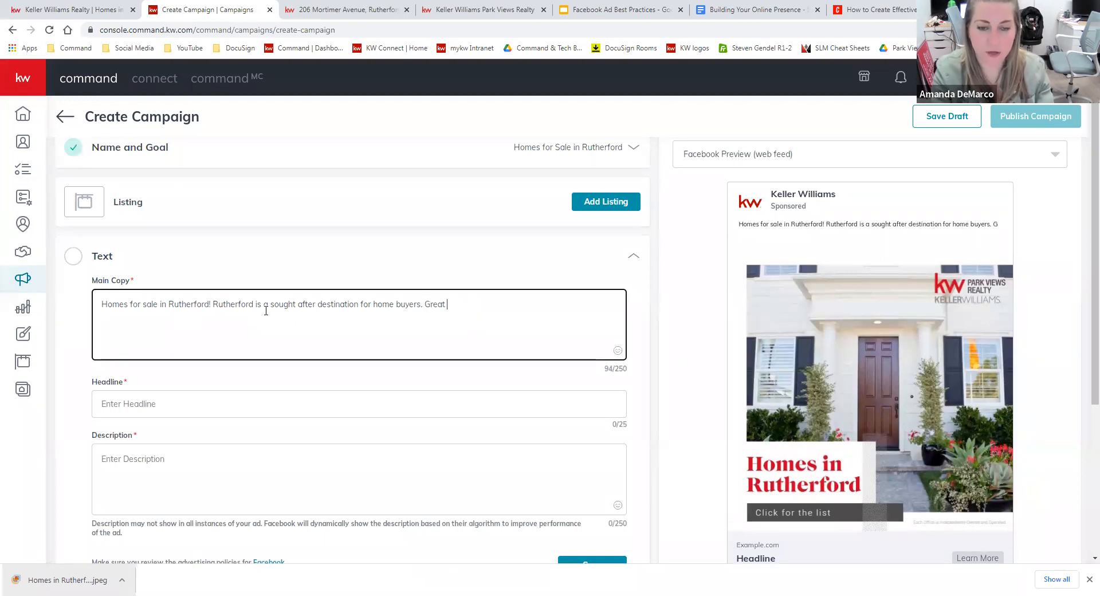
pyautogui.write('school sty')
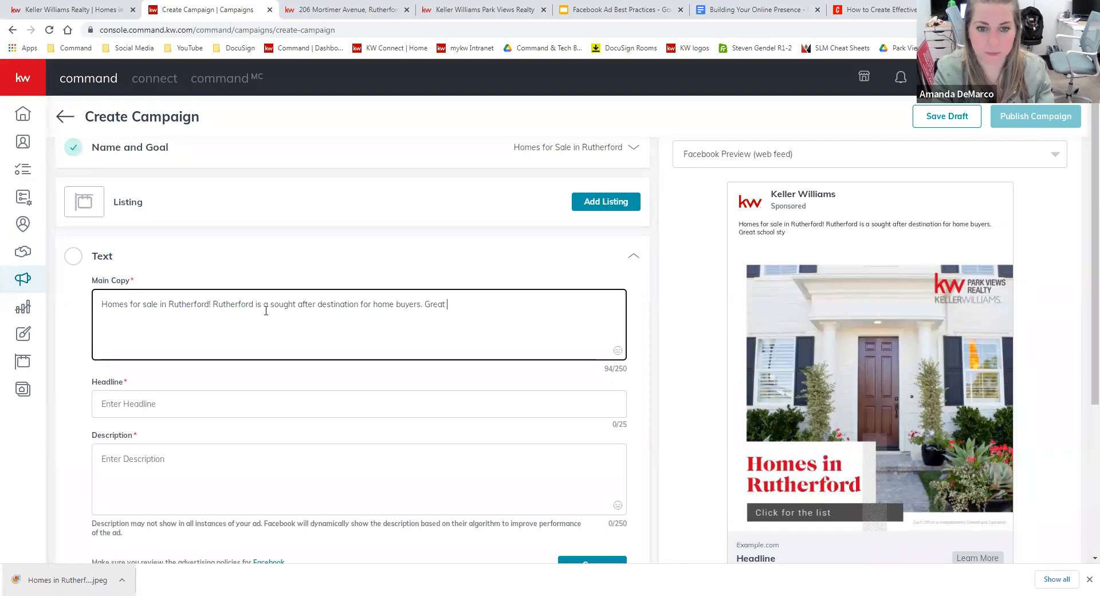
pyautogui.write('tem. ')
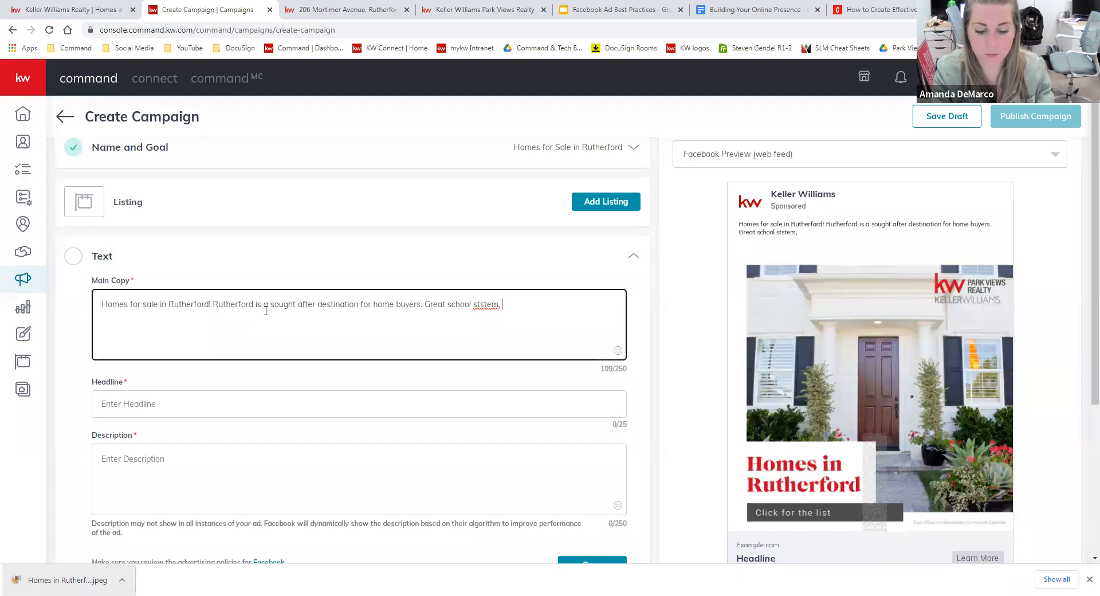
pyautogui.write('homes wi')
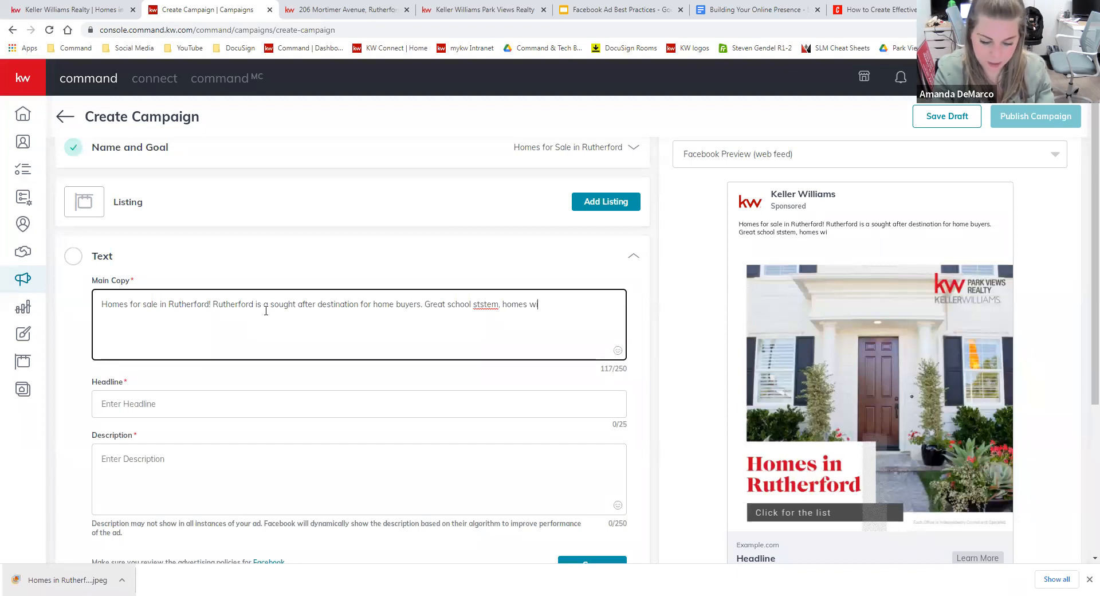
pyautogui.write('th character on every block.')
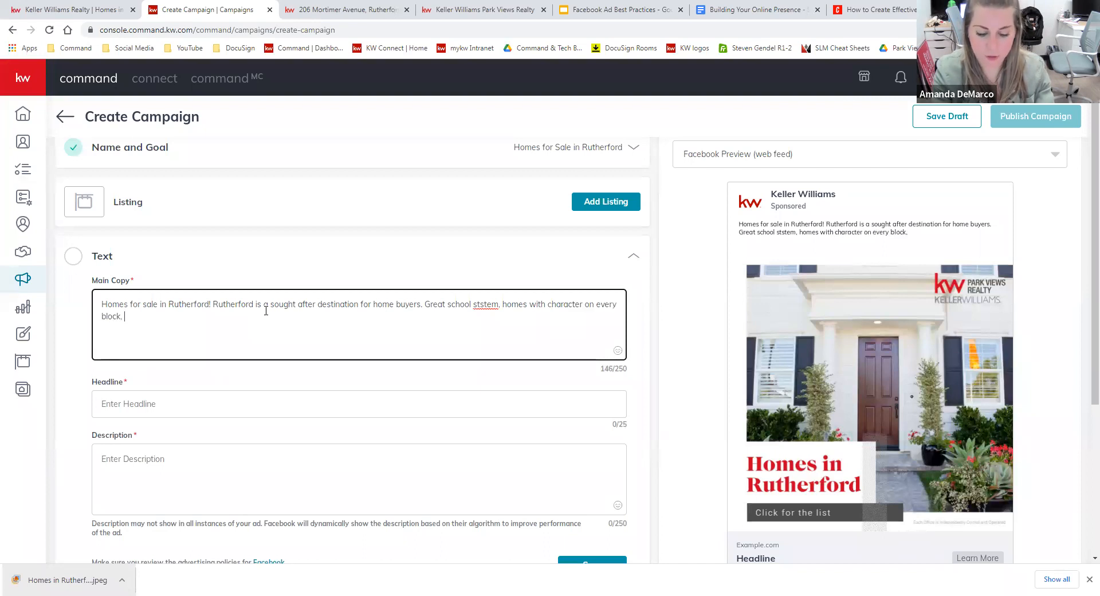
pyautogui.press('BackSpace')
pyautogui.press('BackSpace')
pyautogui.write(', trendy s')
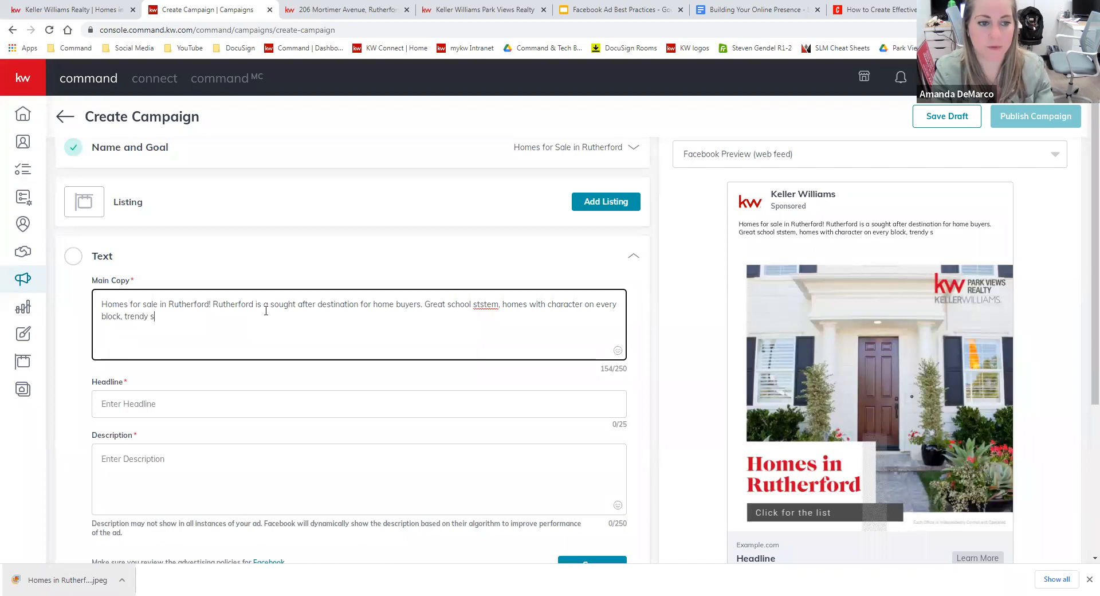
pyautogui.write('hops and restaurants.')
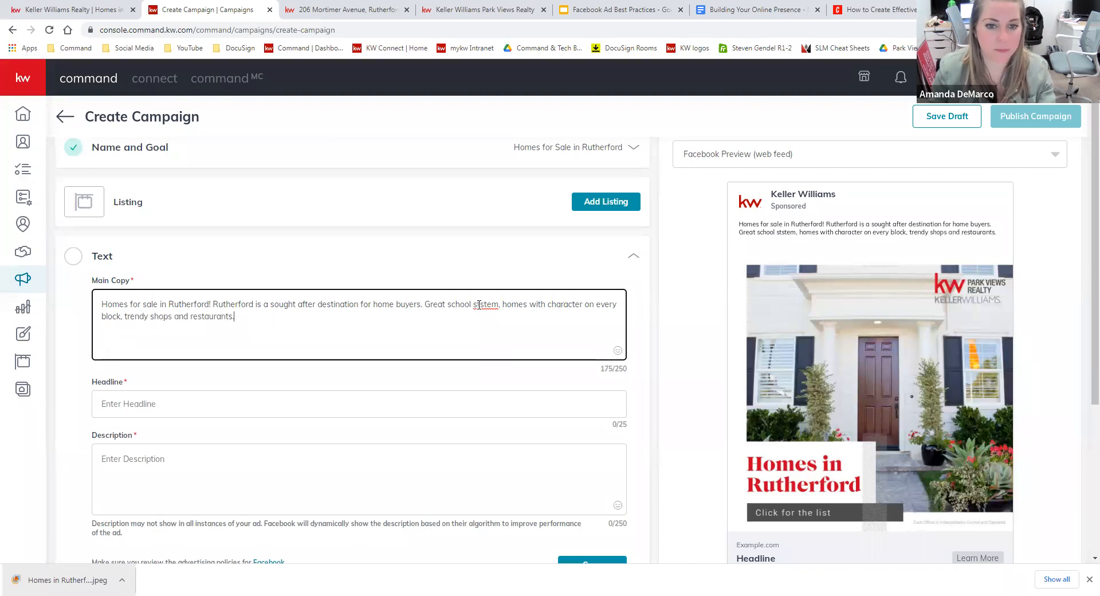
pyautogui.rightClick(481, 306)
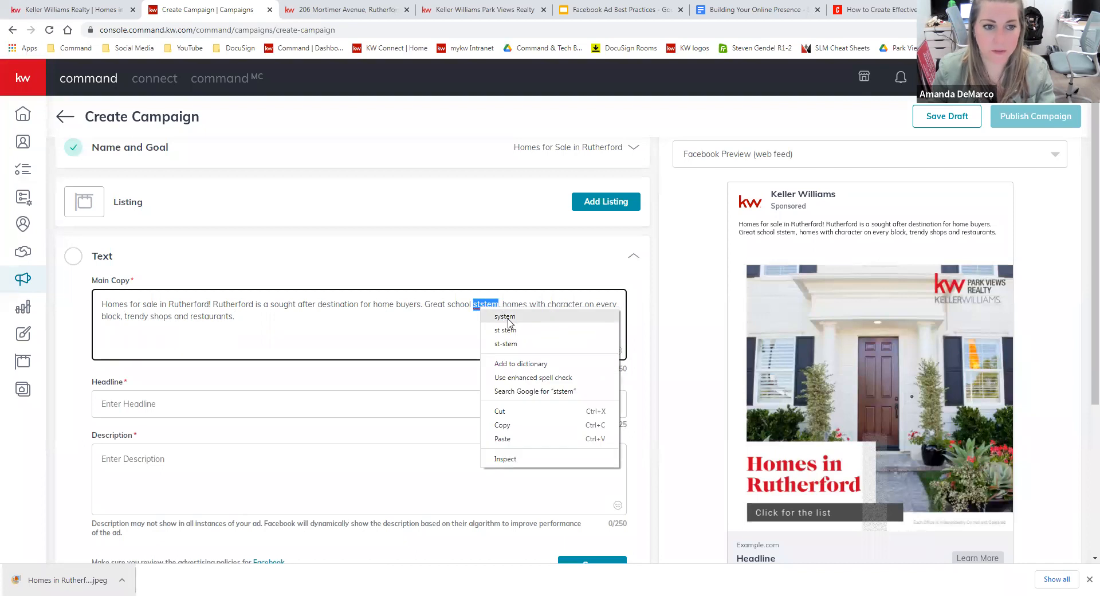
pyautogui.click(504, 313)
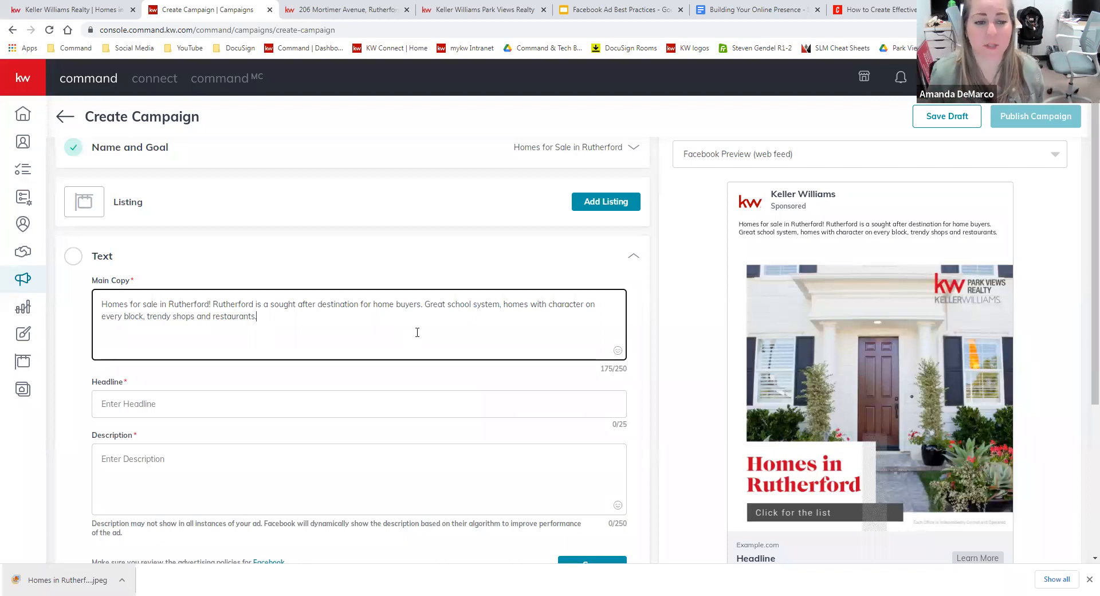
# Set the ad headline to 'Homes in Rutherford NJ'.
pyautogui.click(403, 403)
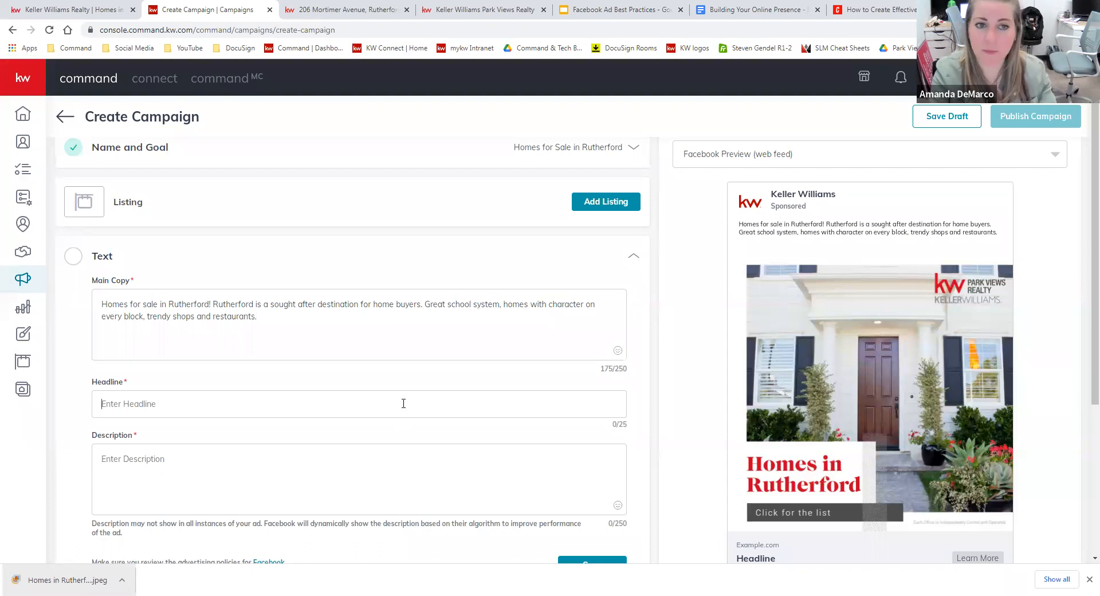
pyautogui.write('H')
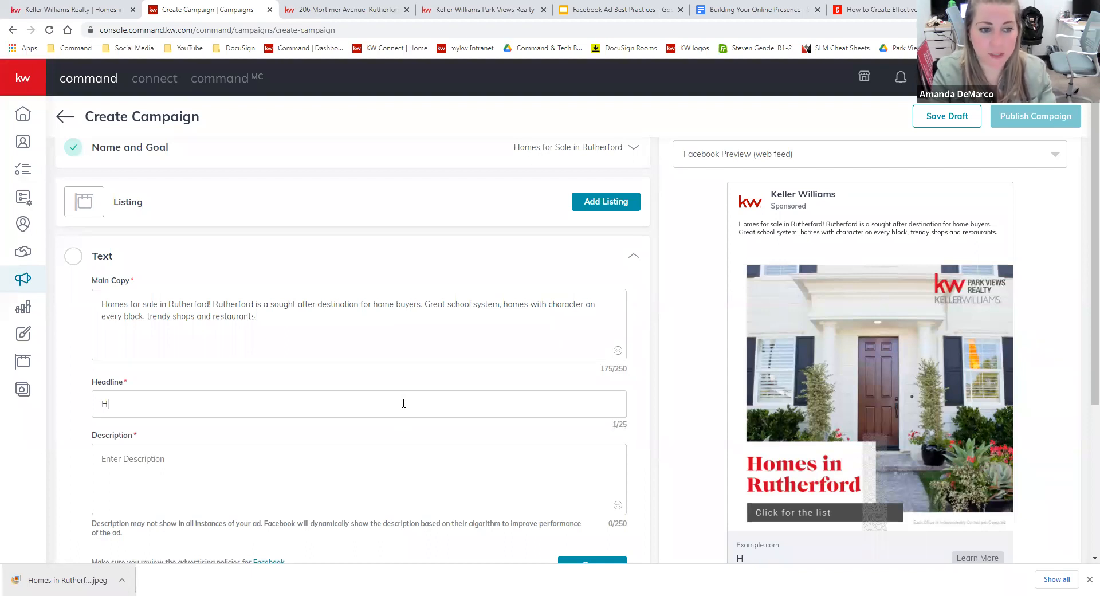
pyautogui.write('omes for Sale in ')
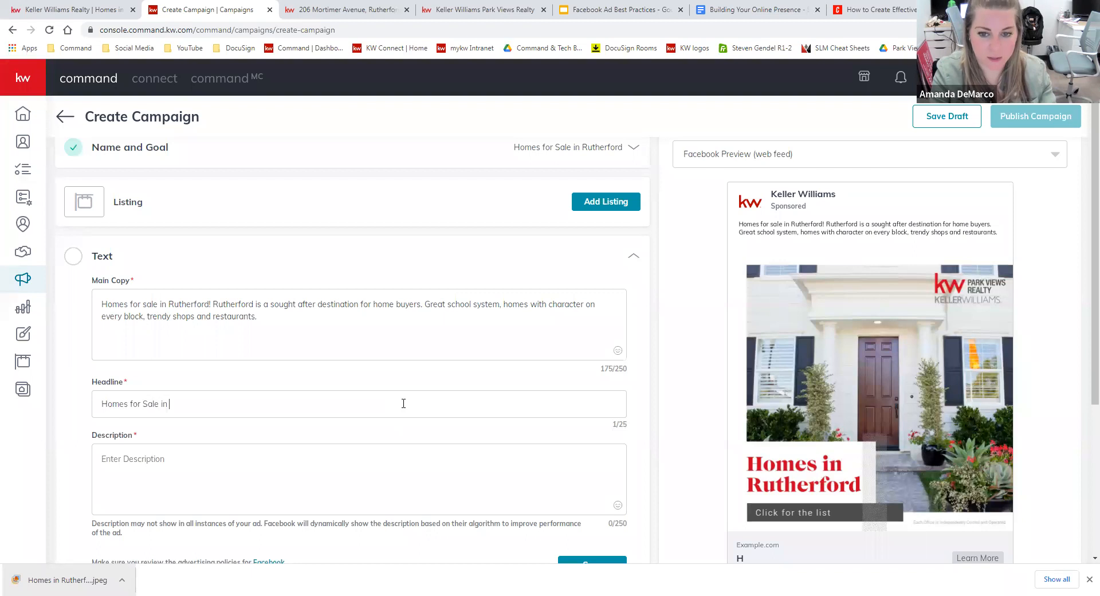
pyautogui.write('Rutherf')
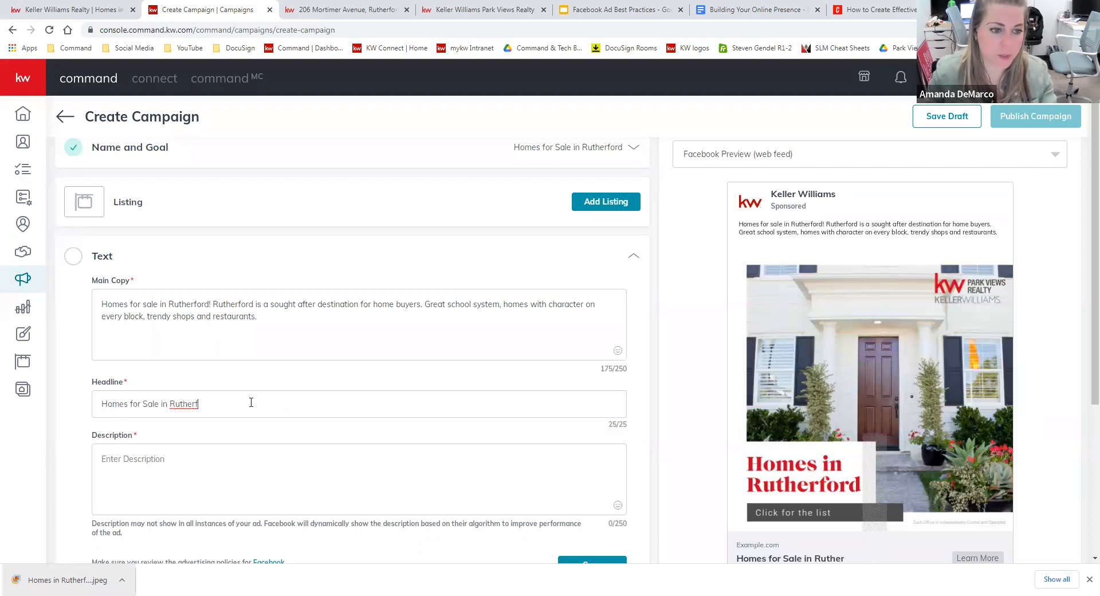
pyautogui.moveTo(161, 402); pyautogui.dragTo(131, 403)
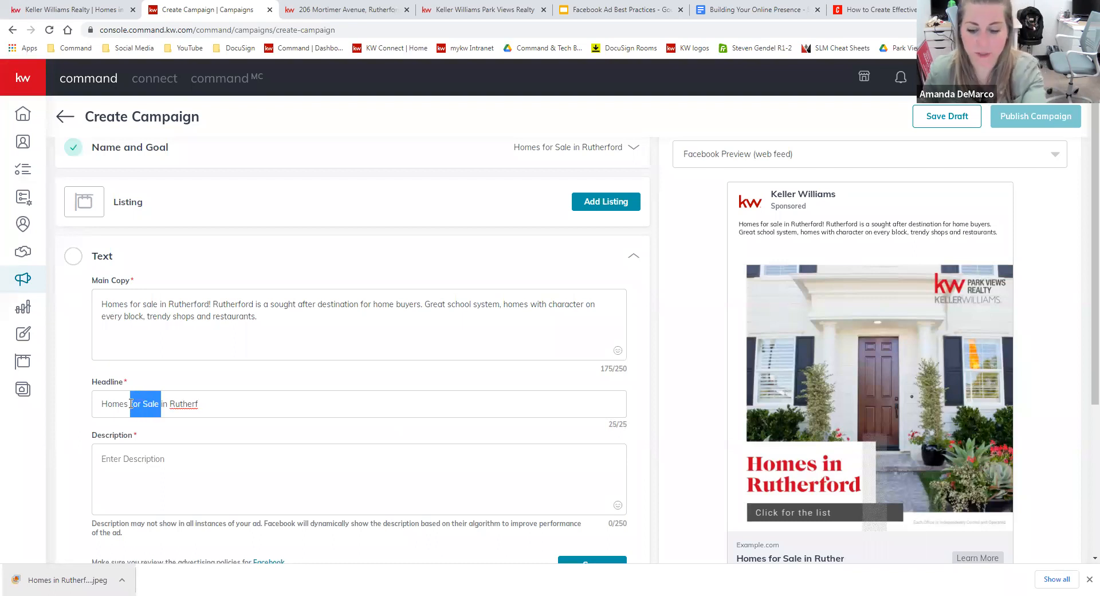
pyautogui.press('BackSpace')
pyautogui.write('ord')
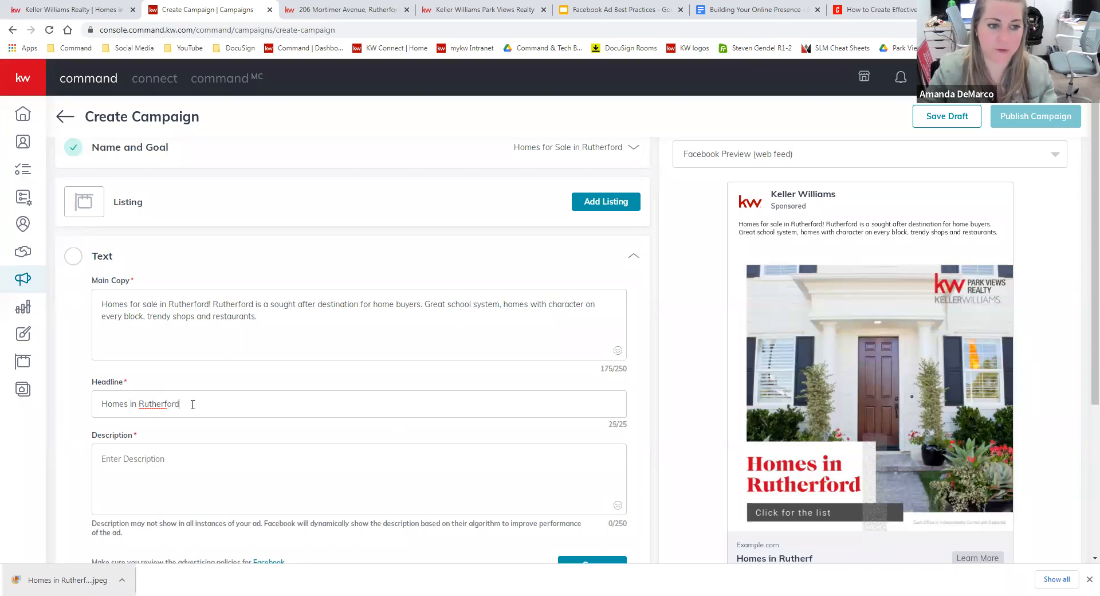
pyautogui.write(' NJ')
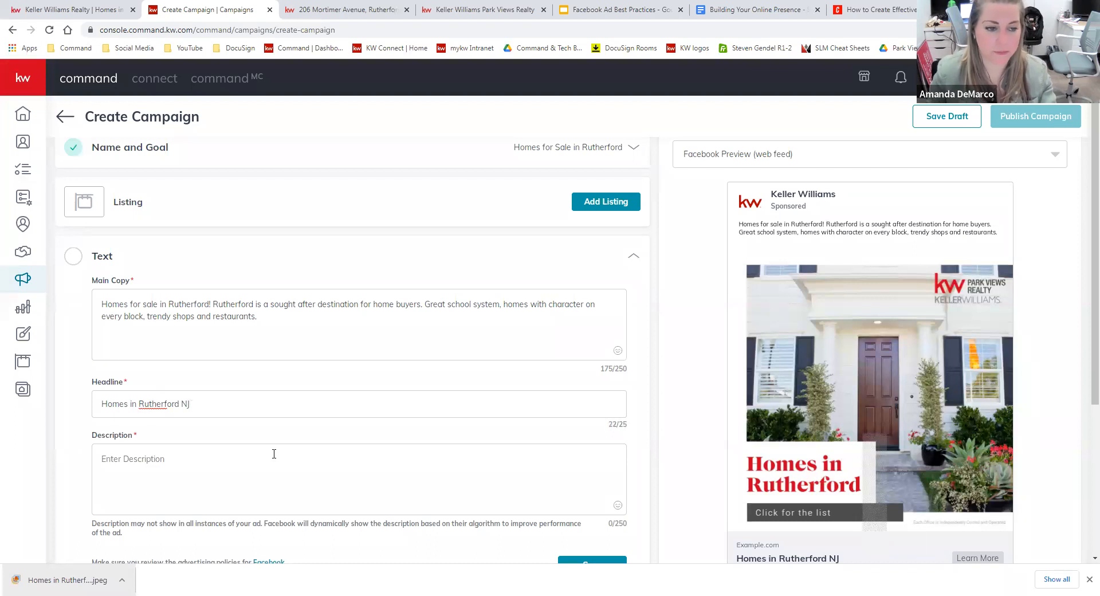
# Paste 'Let me help you find your next home.' as the description and save the Text section.
pyautogui.scroll(-1, 306, 406)
pyautogui.click(306, 406)
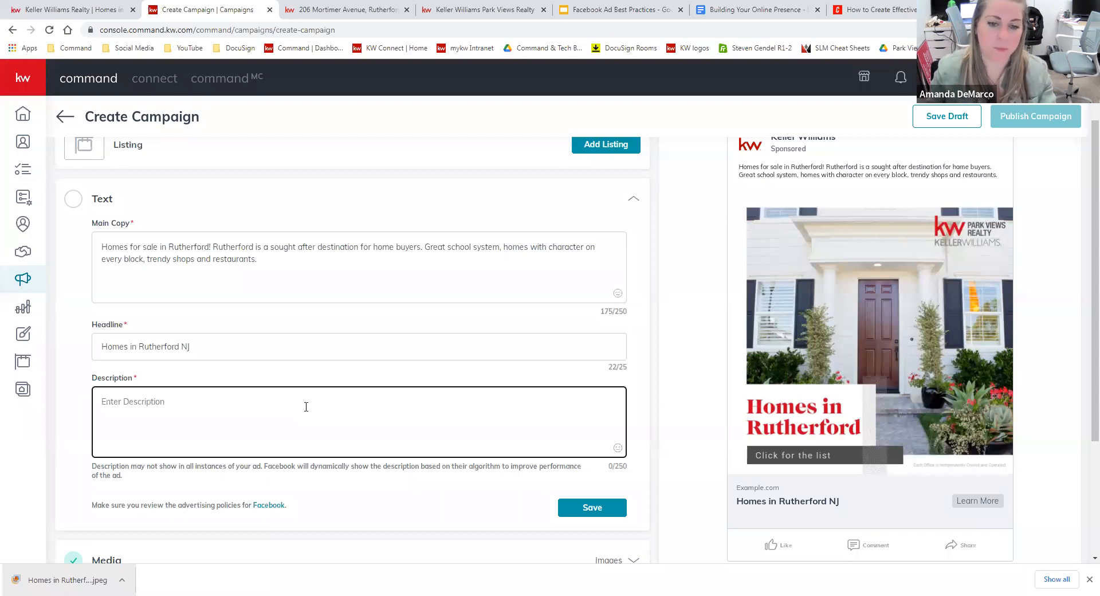
pyautogui.write('Let me help you find your next home')
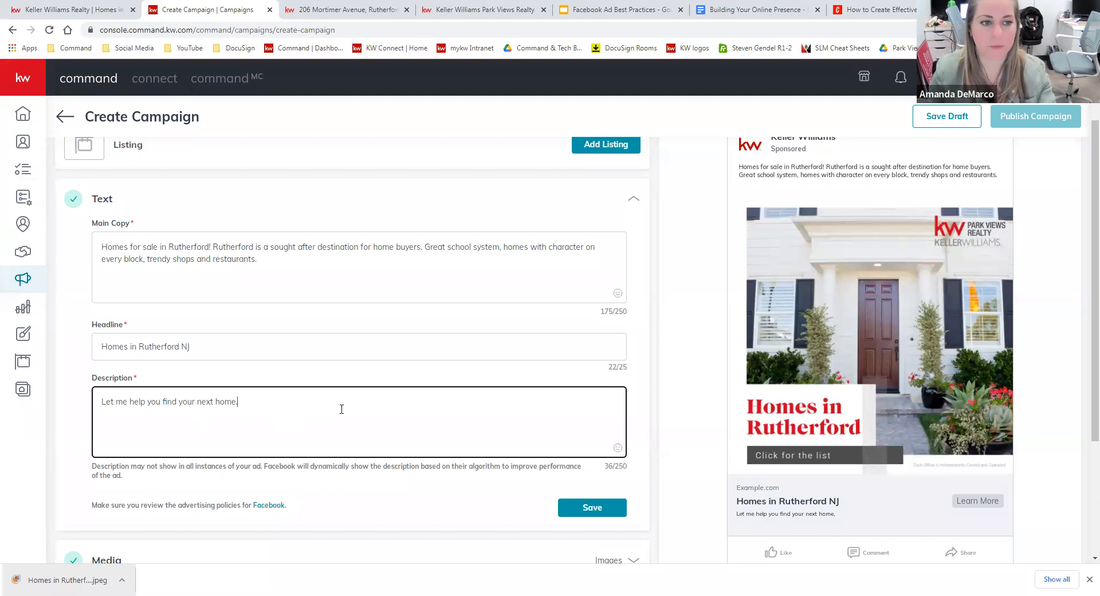
pyautogui.click(607, 509)
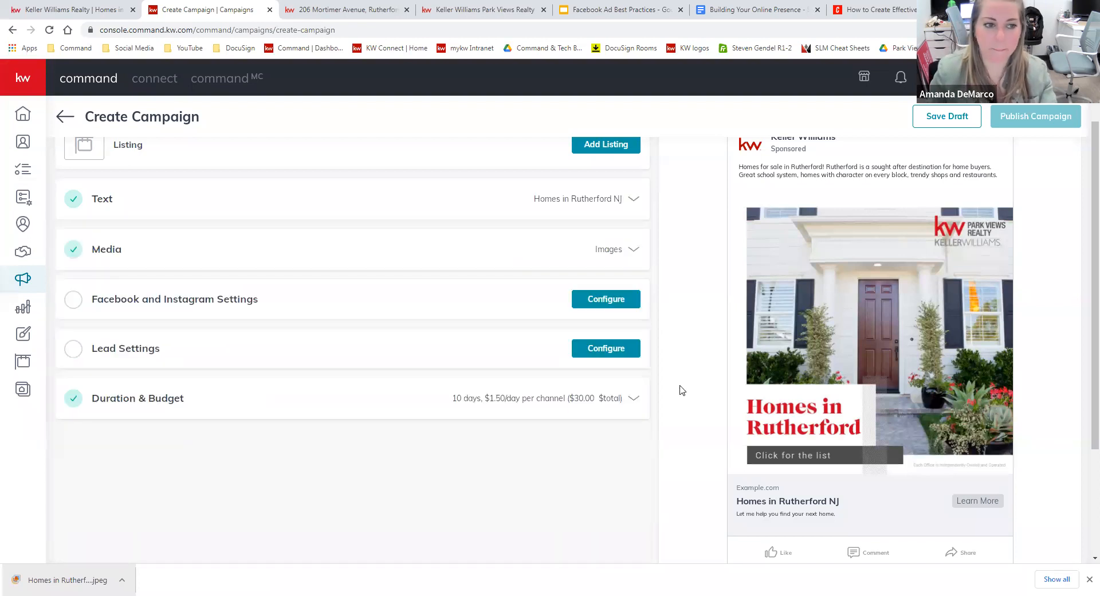
# Post from the Keller Williams Park Views Realty page, sending leads to a Facebook Lead Generation Form.
pyautogui.click(611, 307)
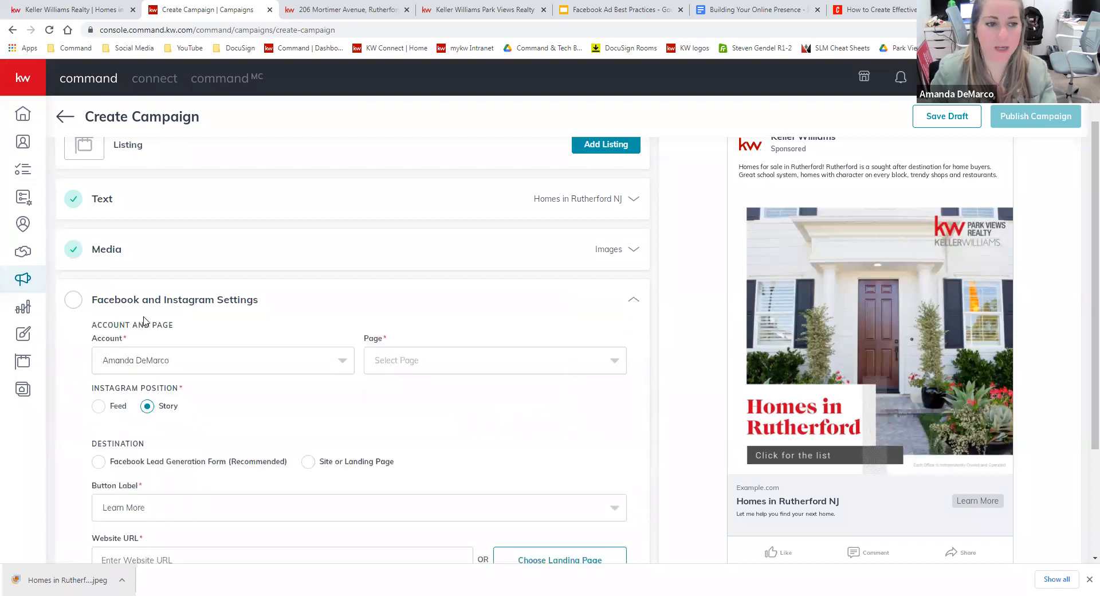
pyautogui.click(593, 246)
pyautogui.click(508, 337)
pyautogui.click(163, 352)
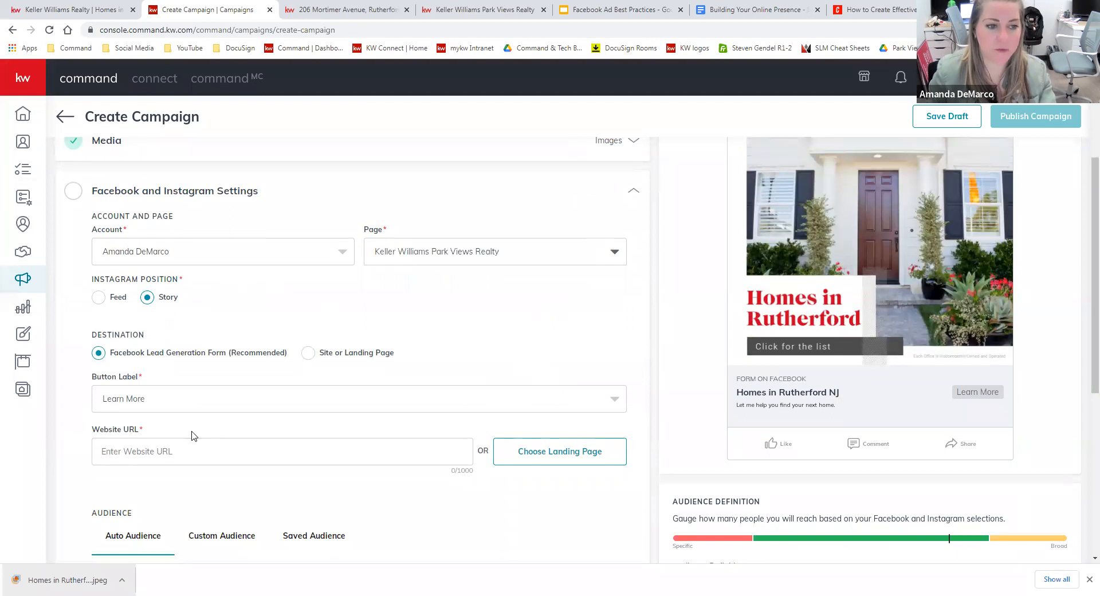
pyautogui.click(496, 11)
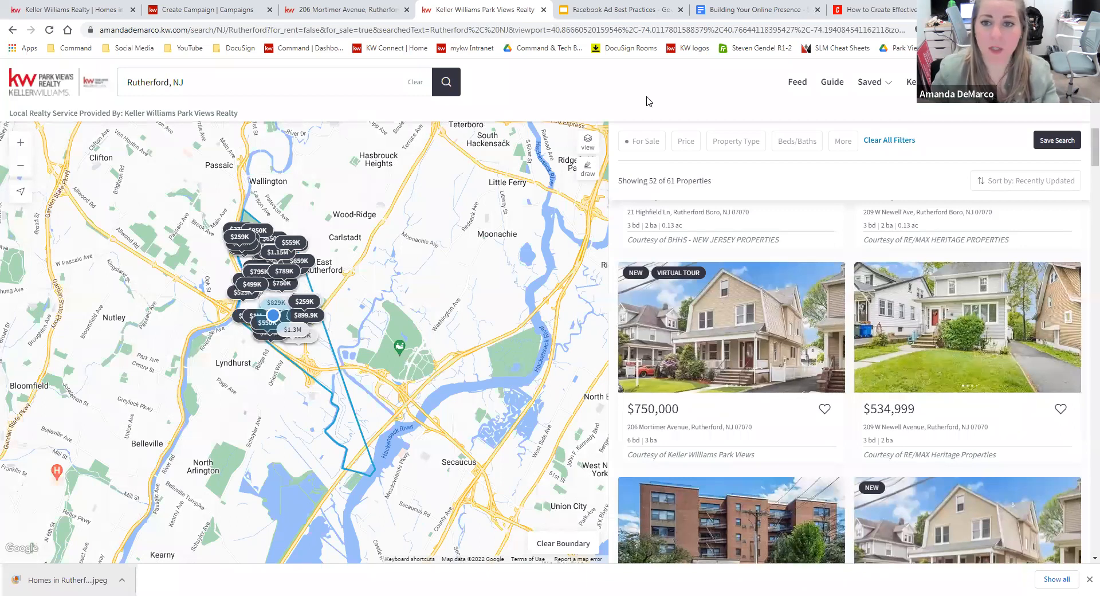
# Search the agent website for 'rutherford', open the Rutherford, NJ for-sale results and copy their URL.
pyautogui.click(36, 30)
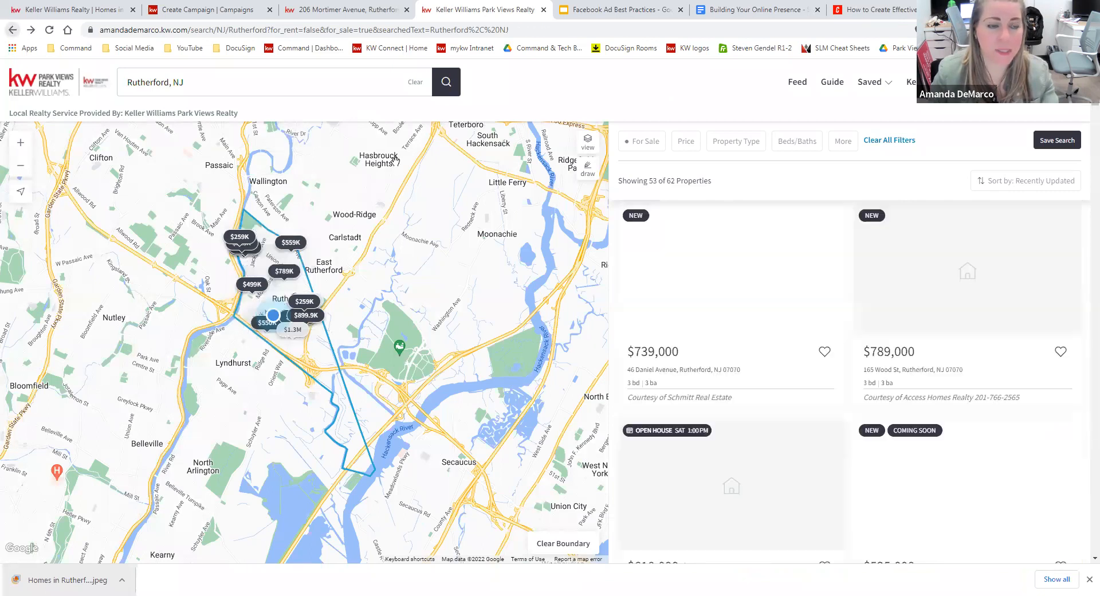
pyautogui.click(52, 93)
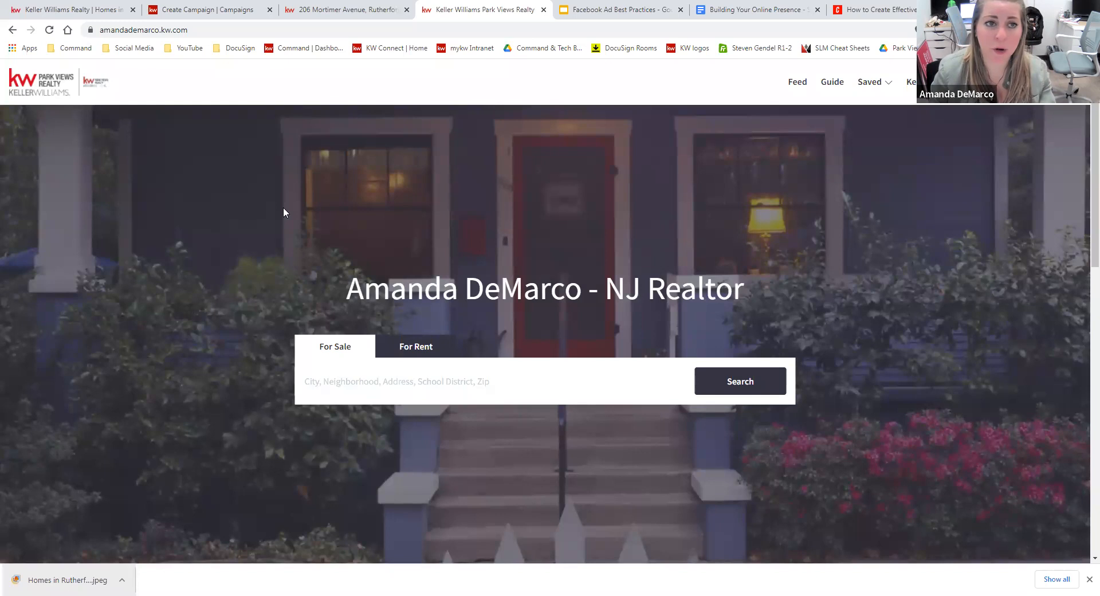
pyautogui.click(223, 9)
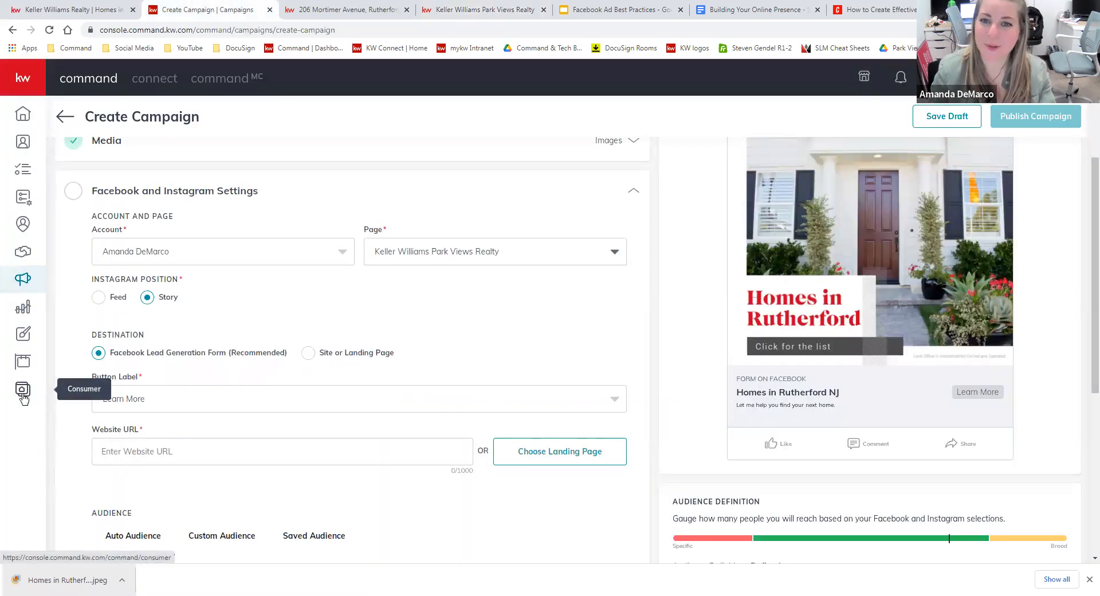
pyautogui.click(484, 10)
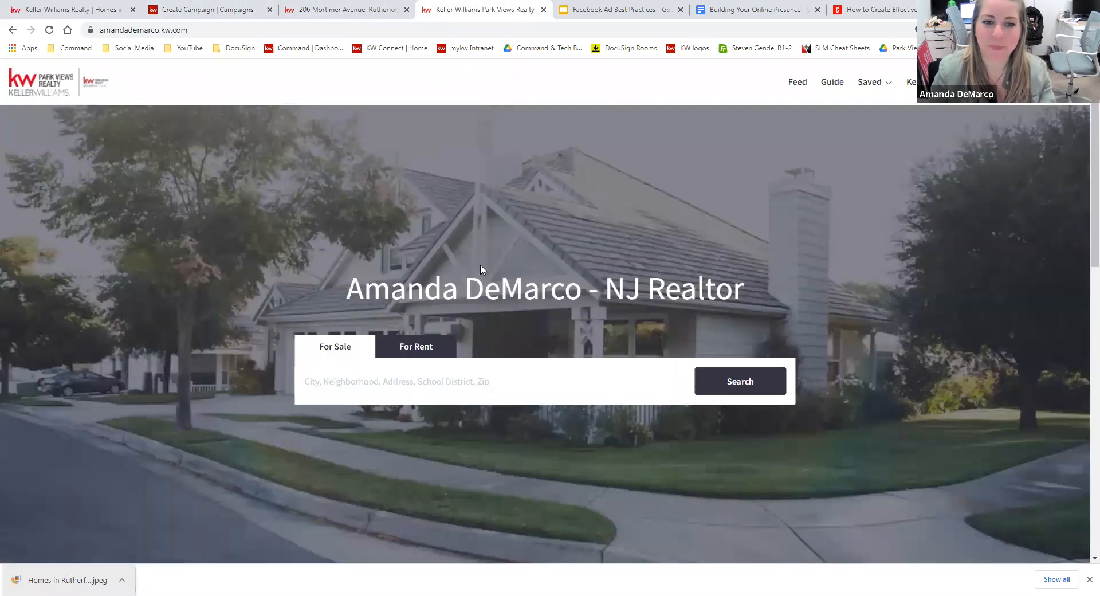
pyautogui.click(498, 390)
pyautogui.write('rutherford')
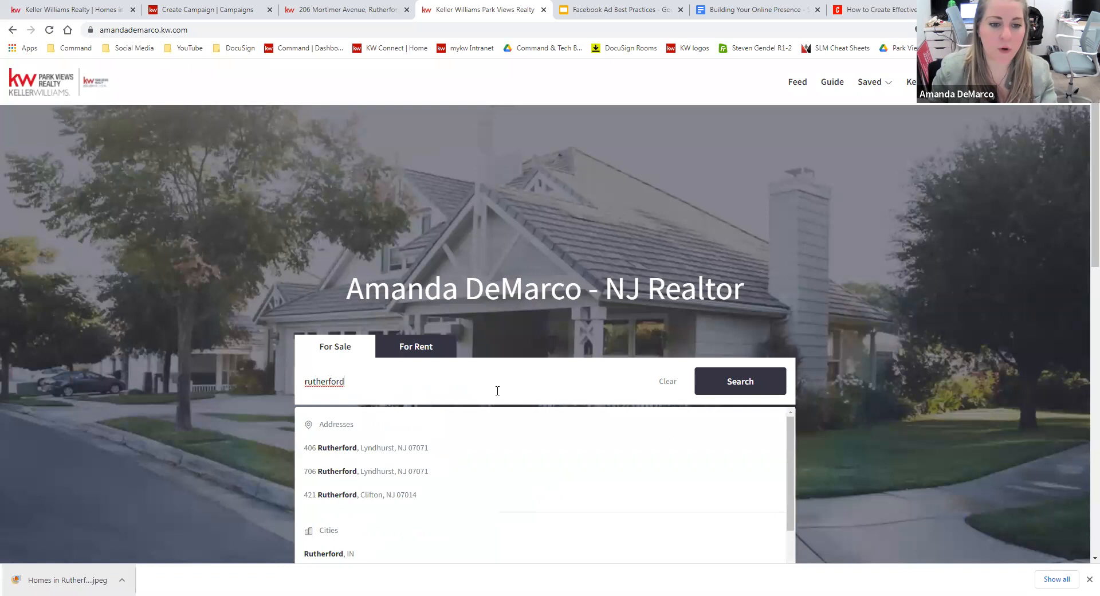
pyautogui.scroll(-1, 461, 481)
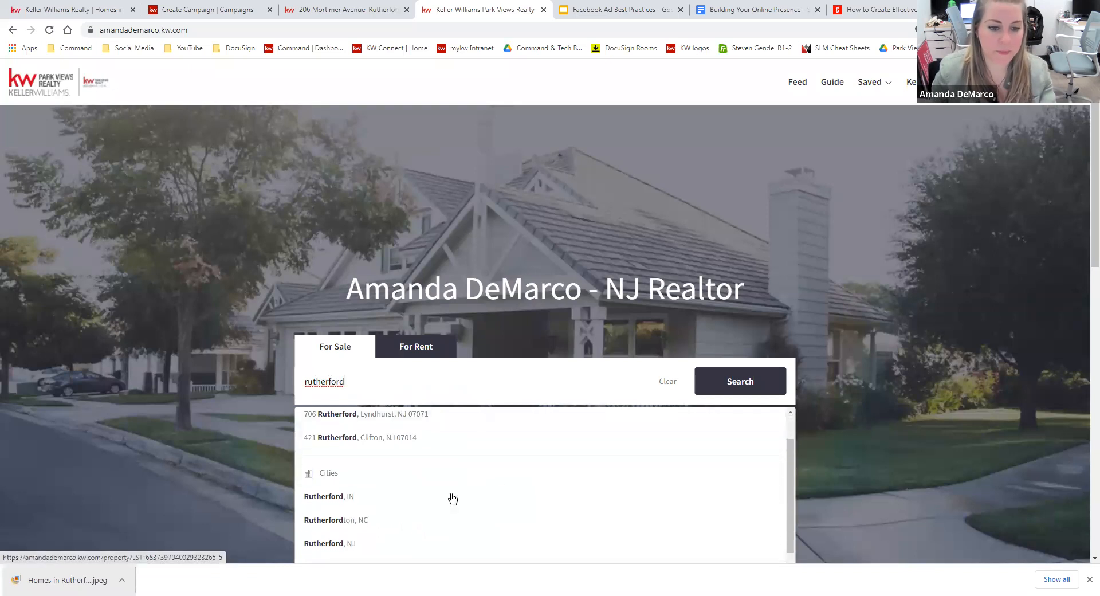
pyautogui.click(352, 548)
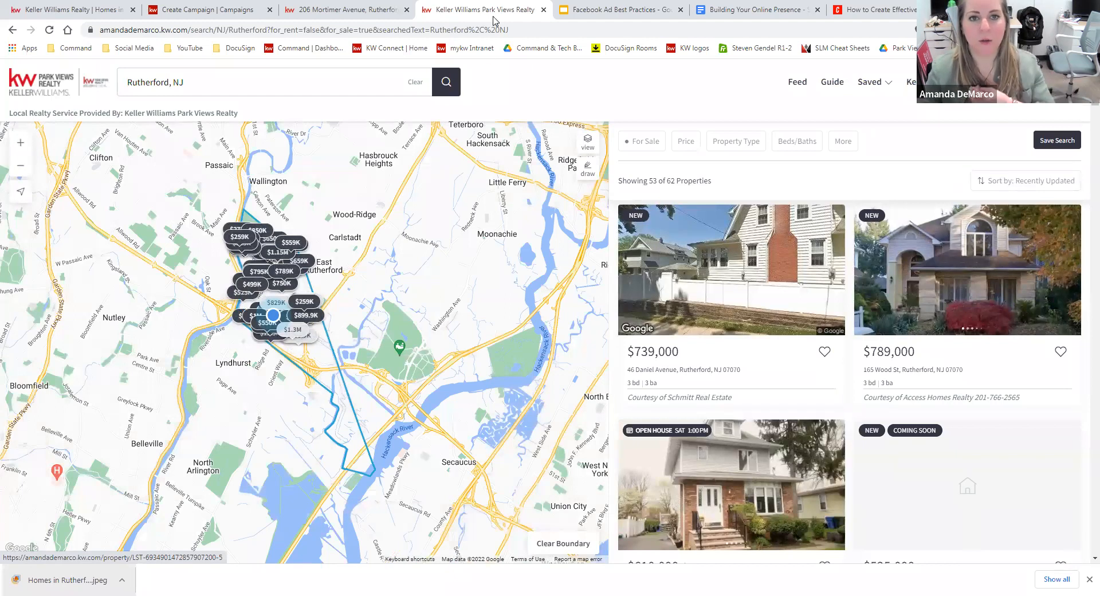
pyautogui.click(528, 30)
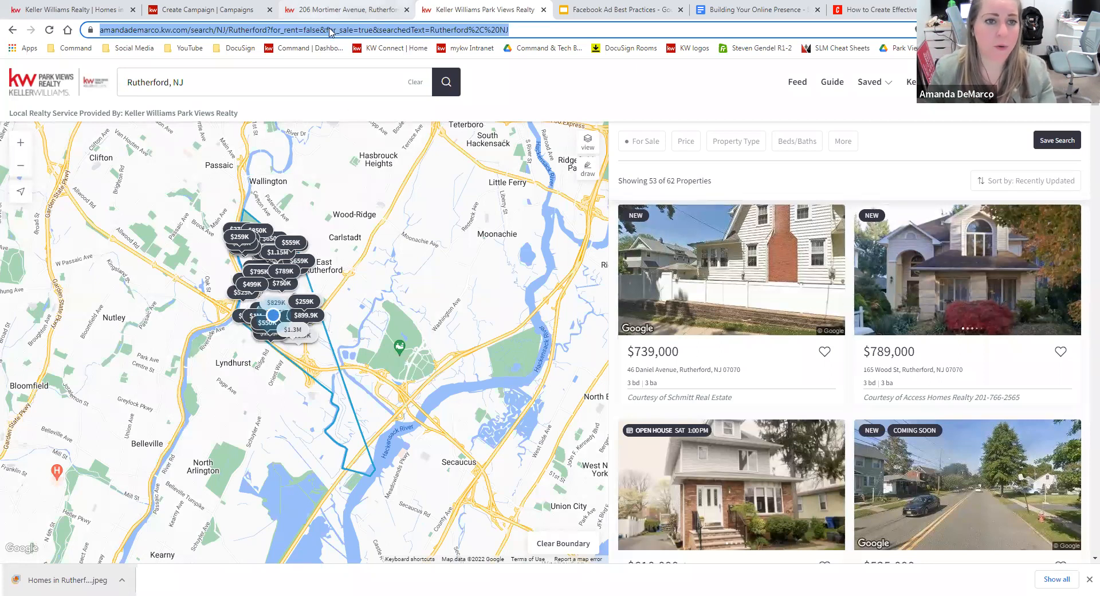
pyautogui.click(229, 10)
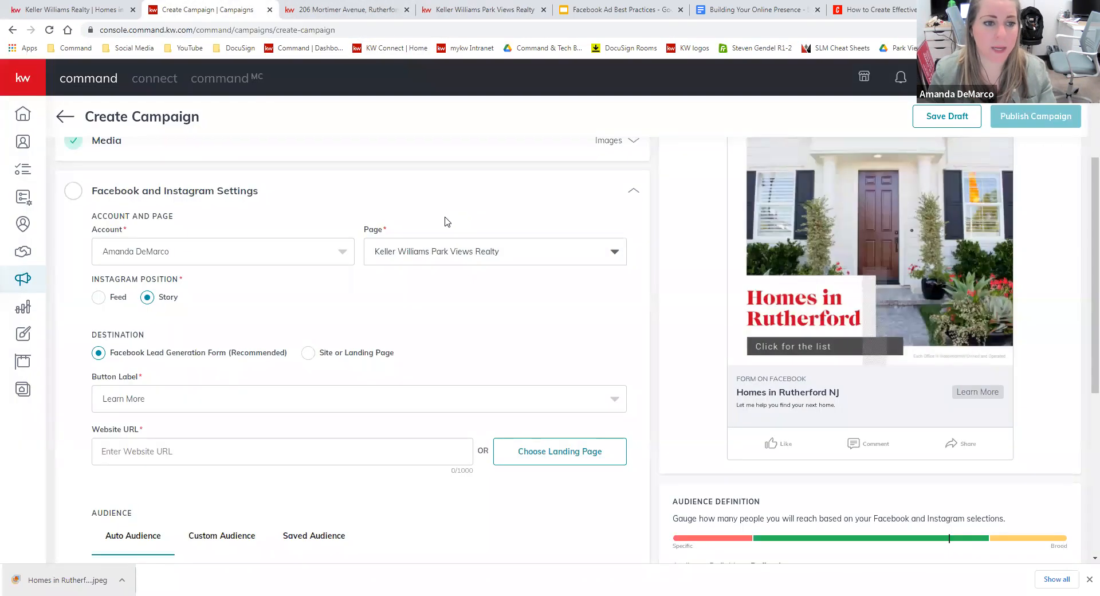
pyautogui.click(228, 452)
pyautogui.moveTo(172, 451); pyautogui.dragTo(49, 451)
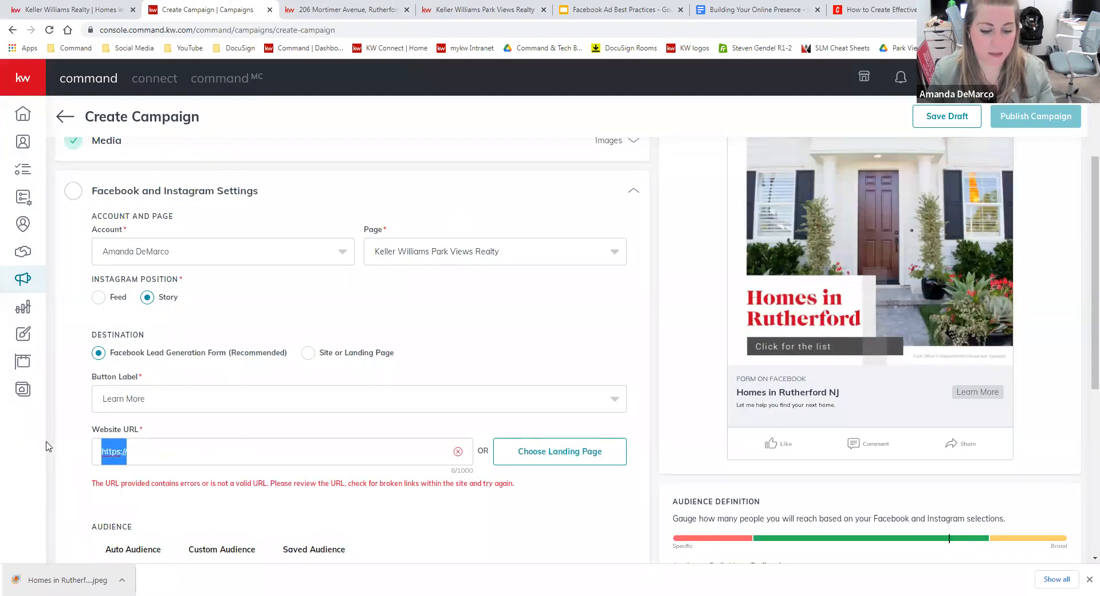
pyautogui.hotkey('ctrl', 'v')
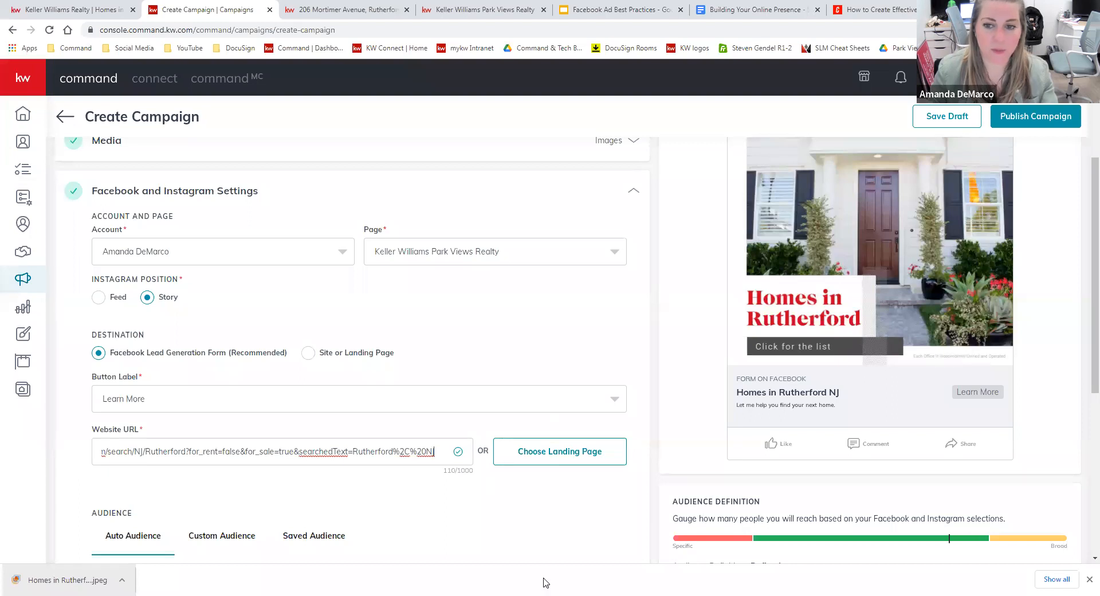
pyautogui.click(436, 404)
pyautogui.click(588, 344)
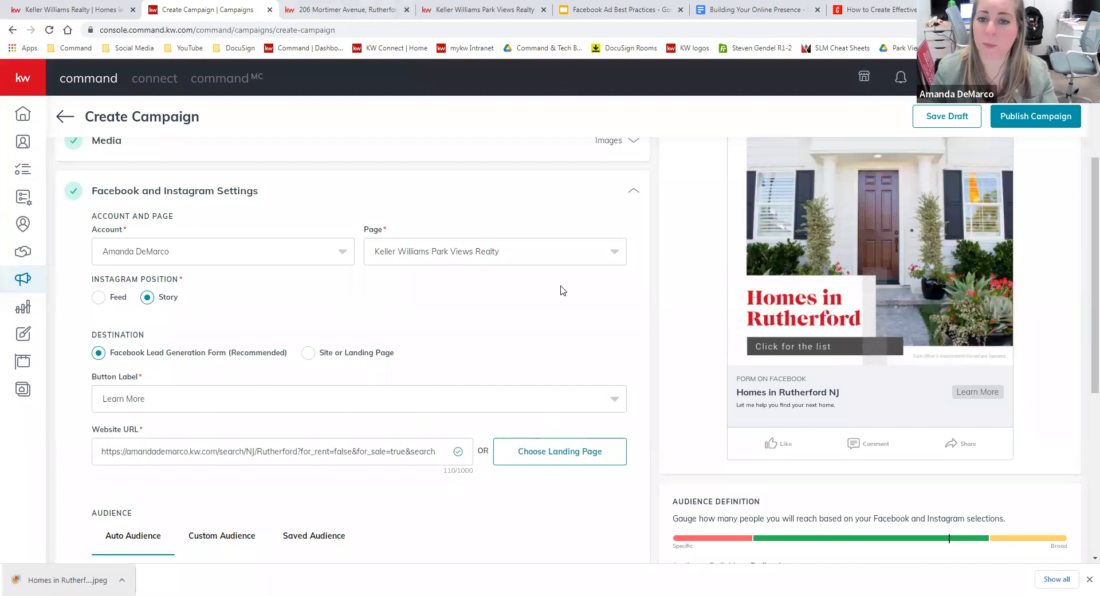
pyautogui.click(494, 9)
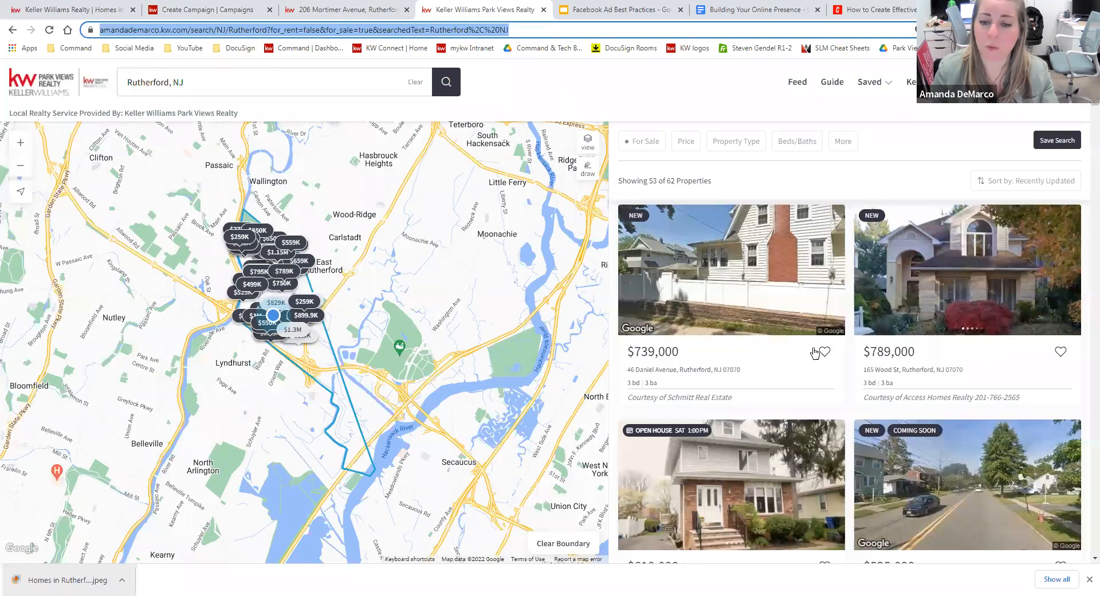
pyautogui.click(195, 10)
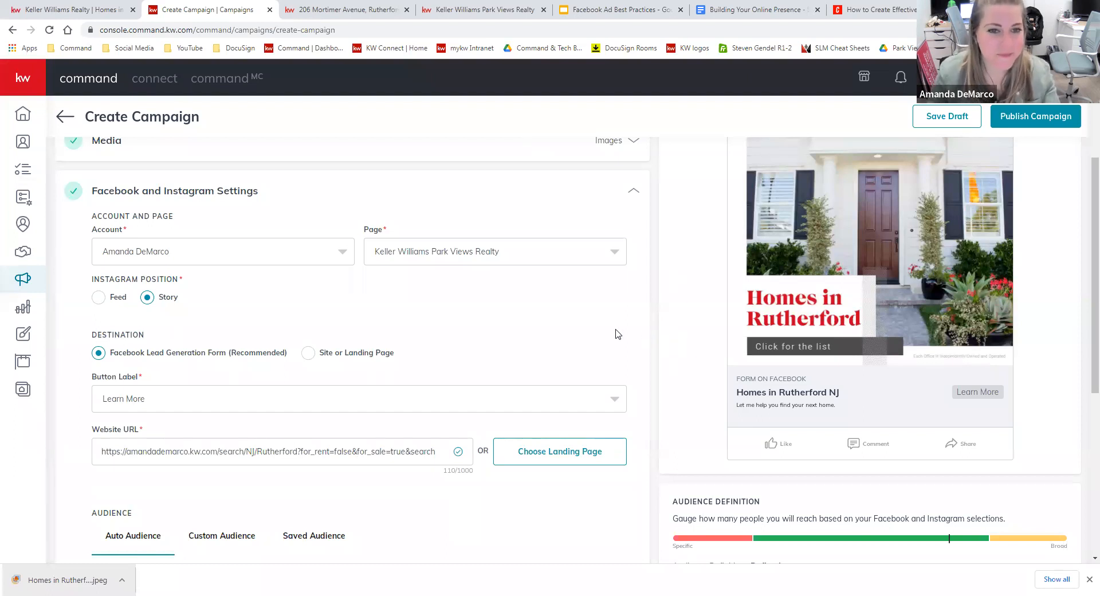
pyautogui.scroll(-2, 618, 366)
pyautogui.scroll(-3, 624, 383)
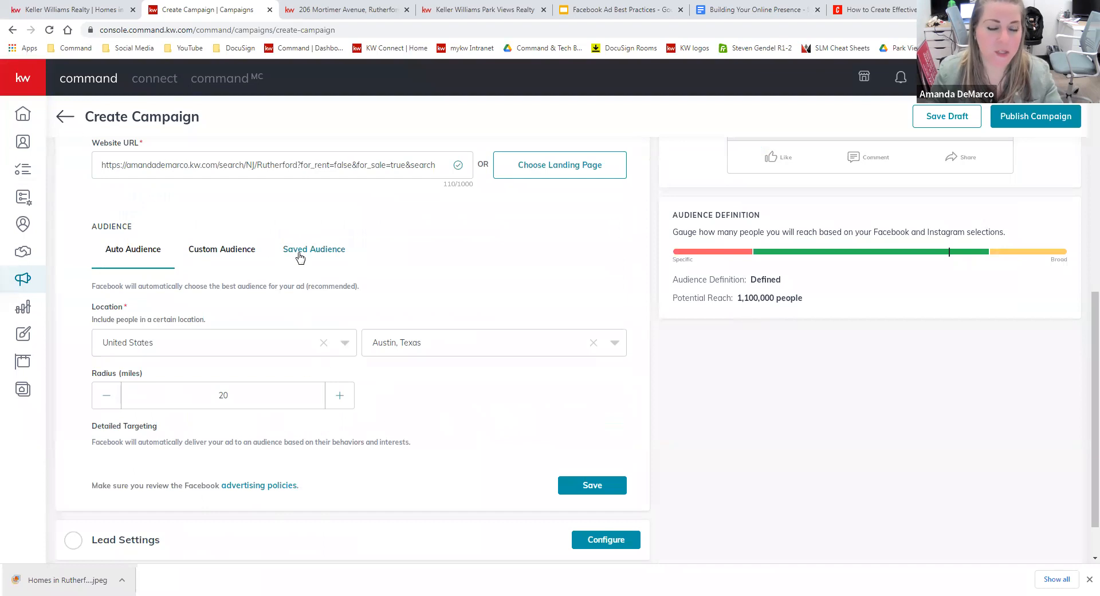
# Apply the saved 'Rutherford' audience (20-mile radius) and open it in Edit Audience.
pyautogui.click(334, 249)
pyautogui.click(386, 396)
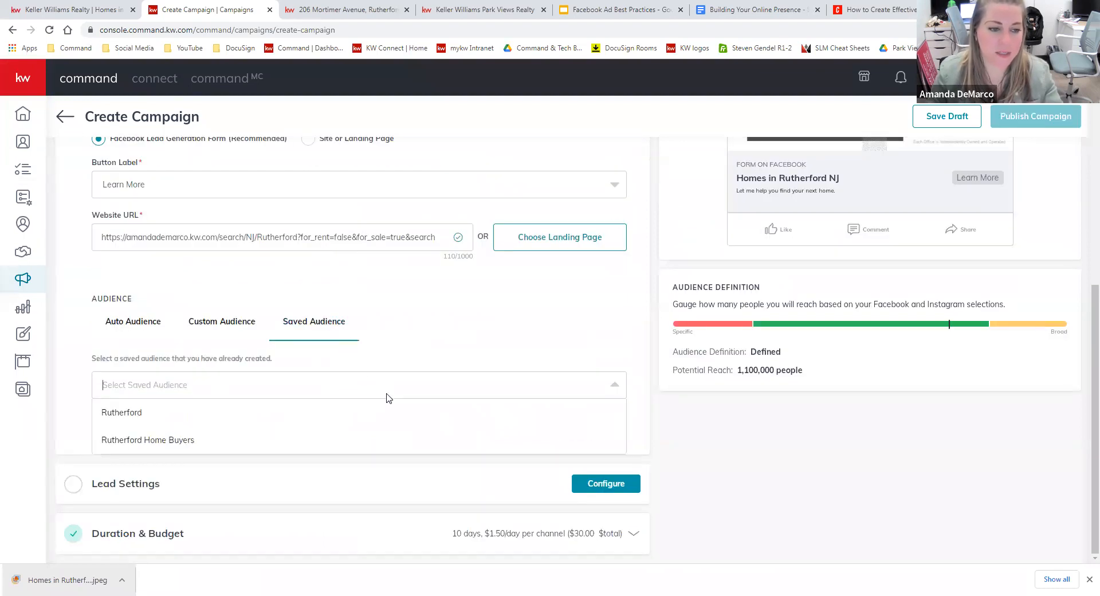
pyautogui.click(379, 413)
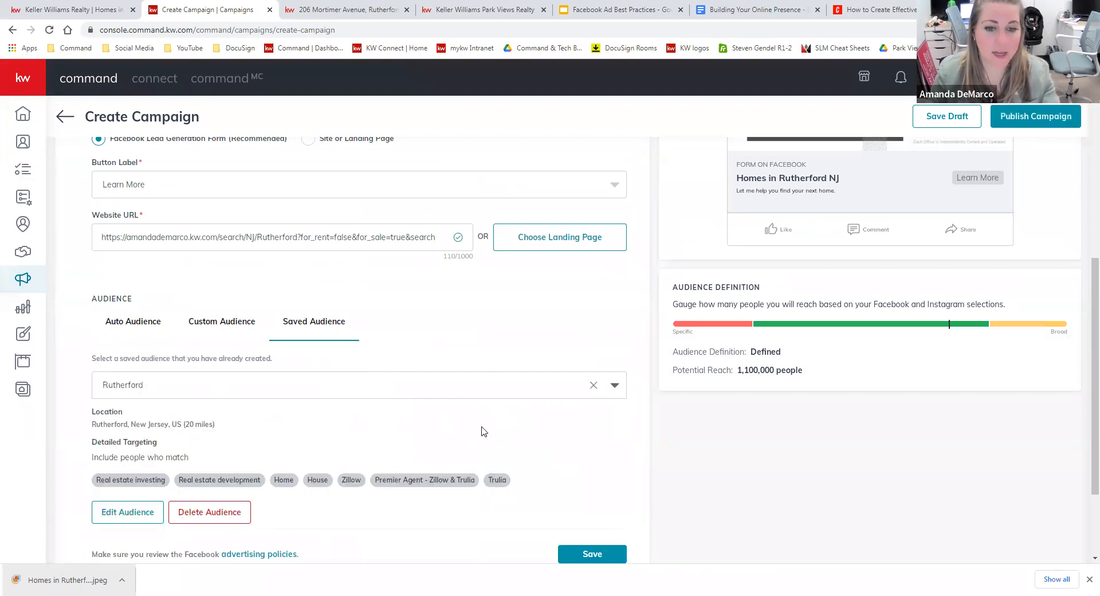
pyautogui.scroll(-1, 485, 435)
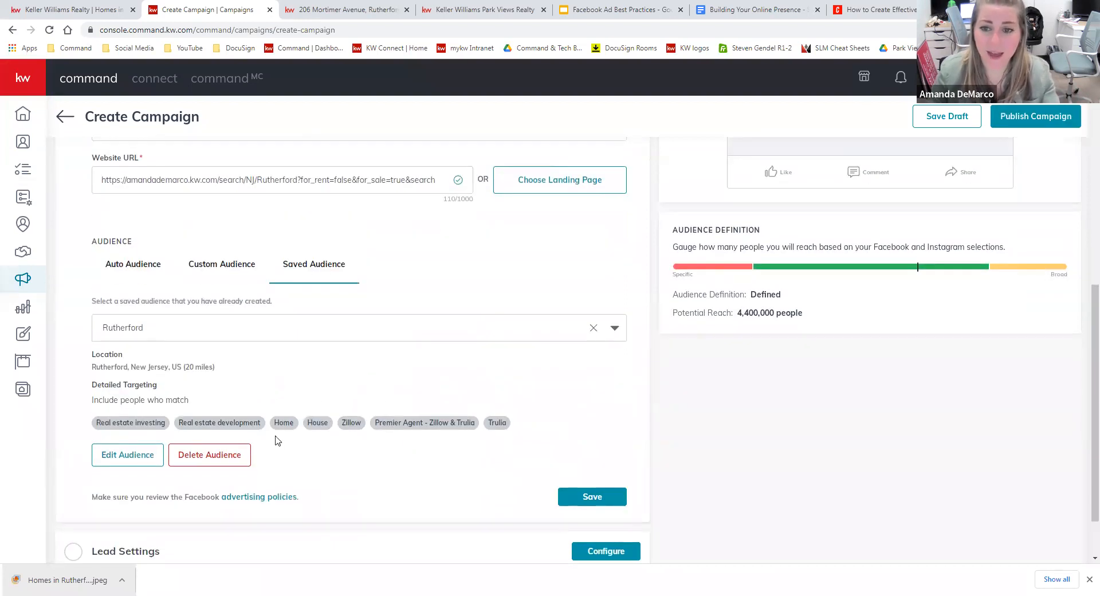
pyautogui.click(127, 455)
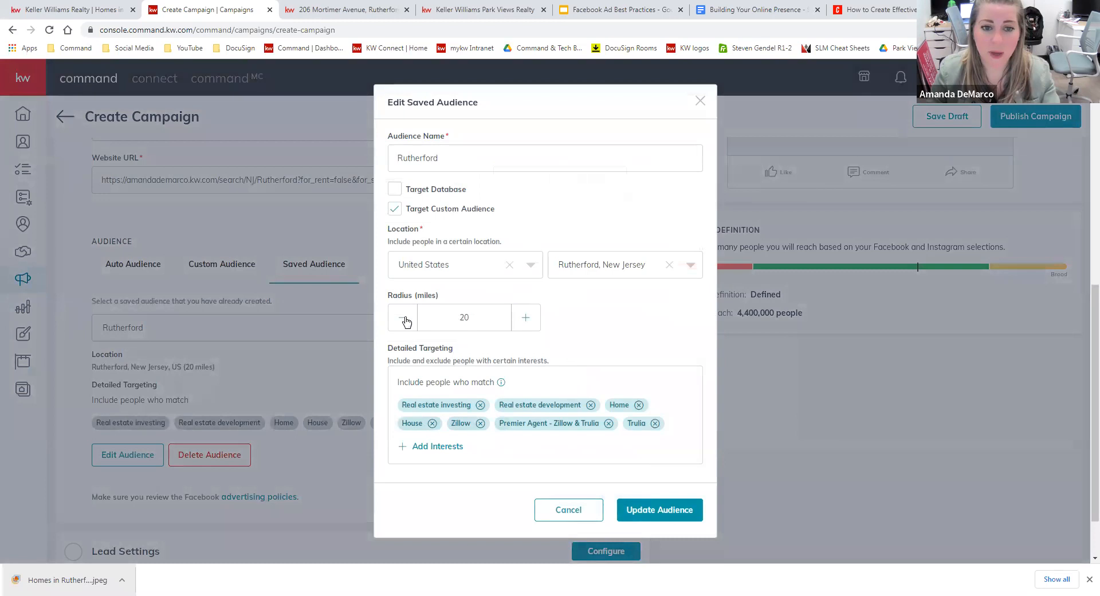
# Add the Single-family detached home and Loan interests to the audience.
pyautogui.click(437, 446)
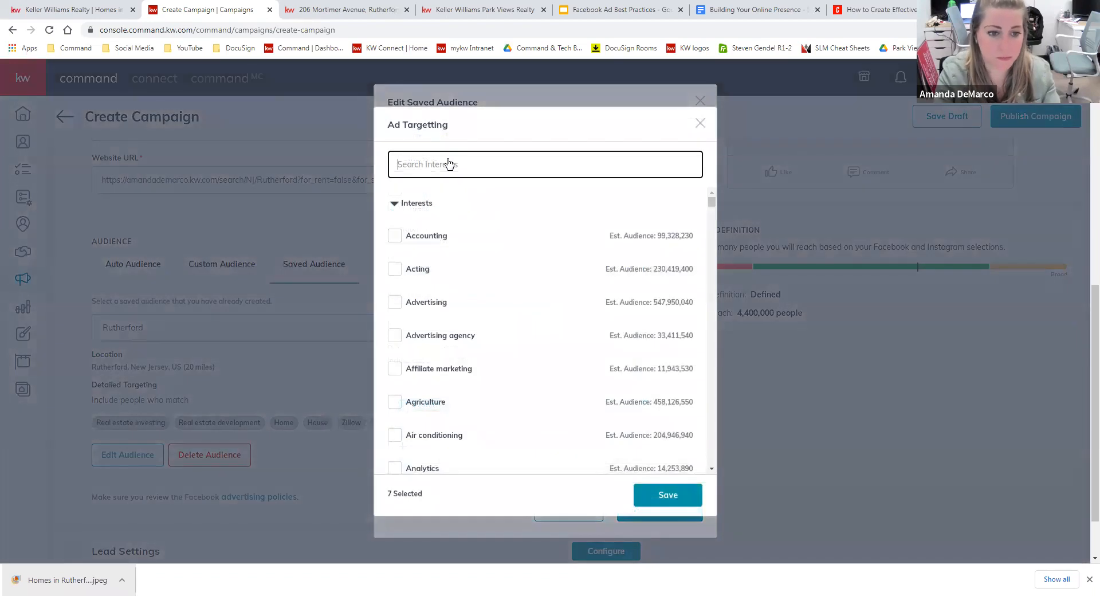
pyautogui.write('home')
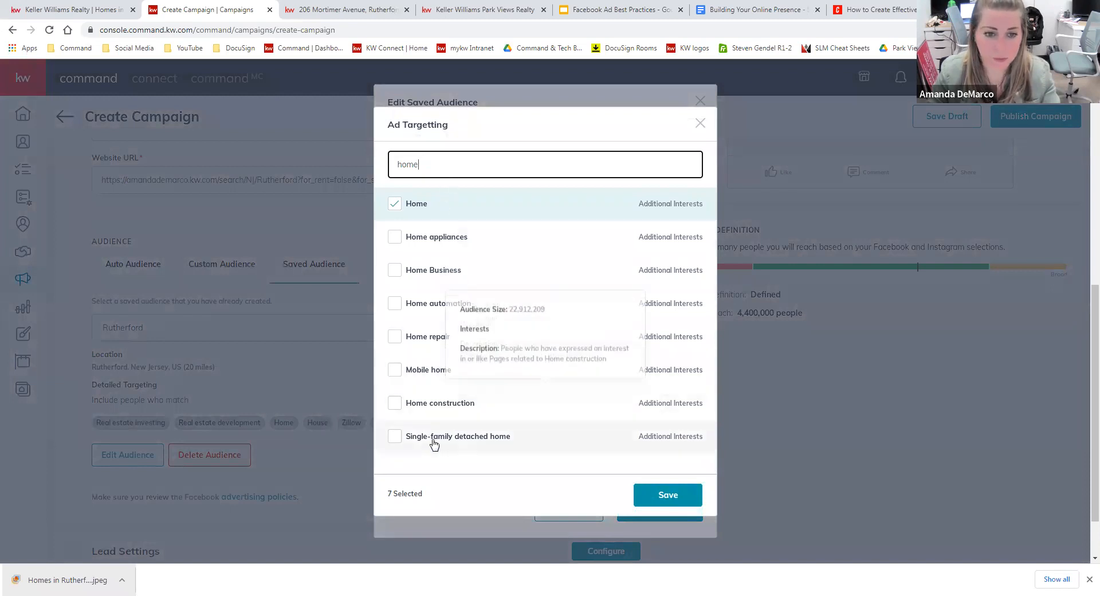
pyautogui.click(395, 437)
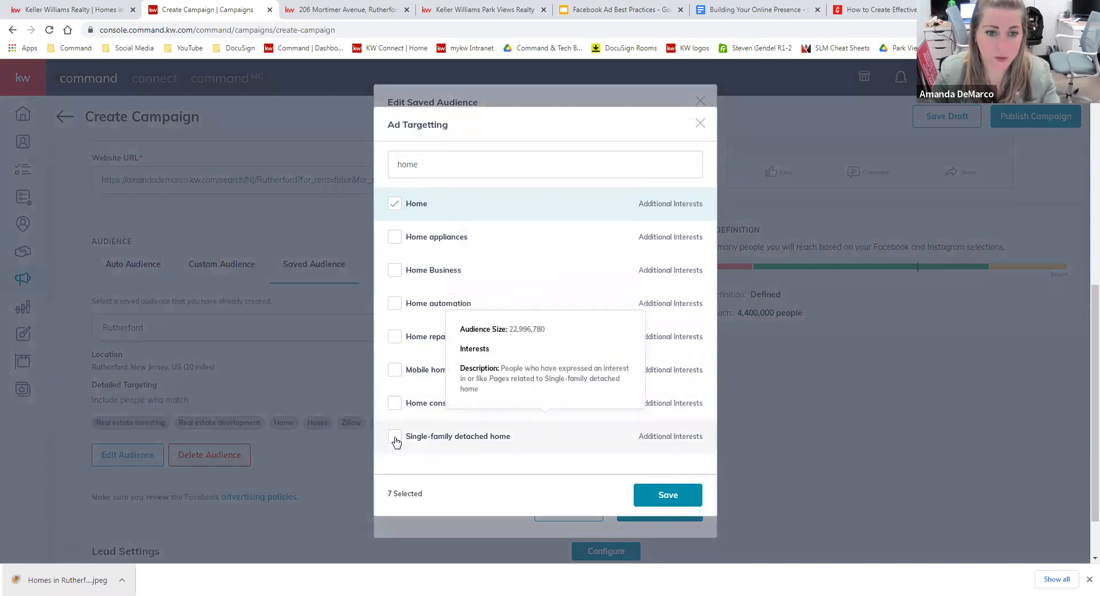
pyautogui.click(455, 164)
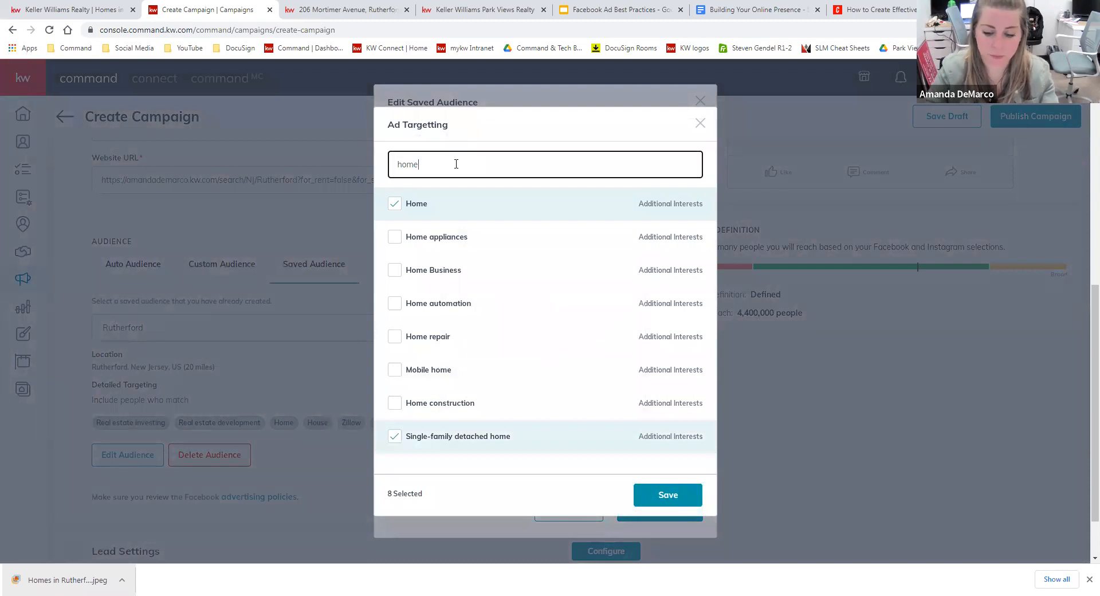
pyautogui.press('BackSpace')
pyautogui.press('BackSpace')
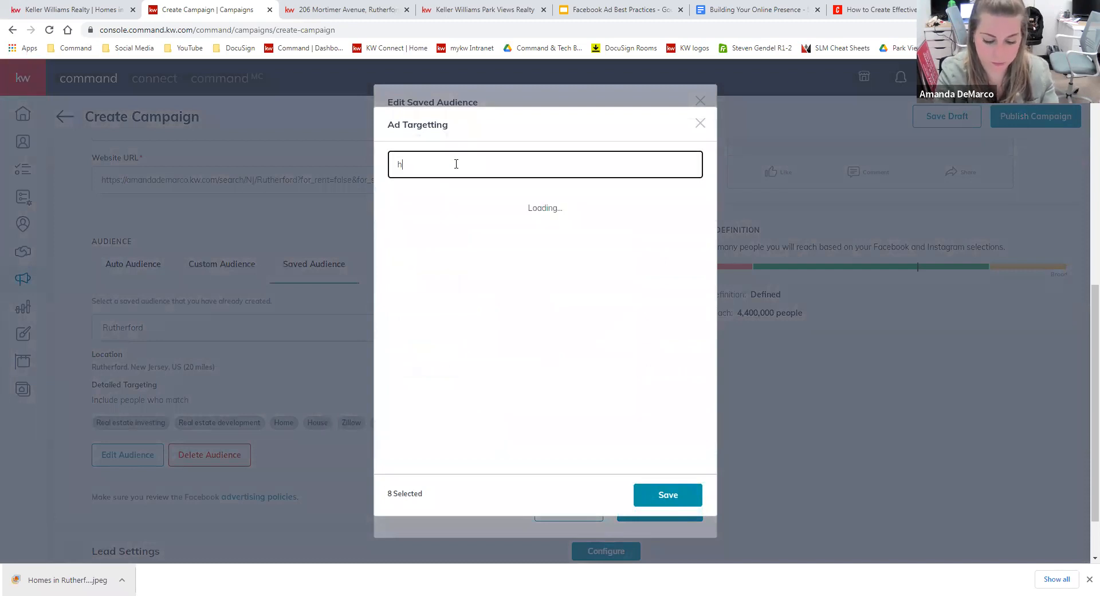
pyautogui.press('BackSpace')
pyautogui.write('loan')
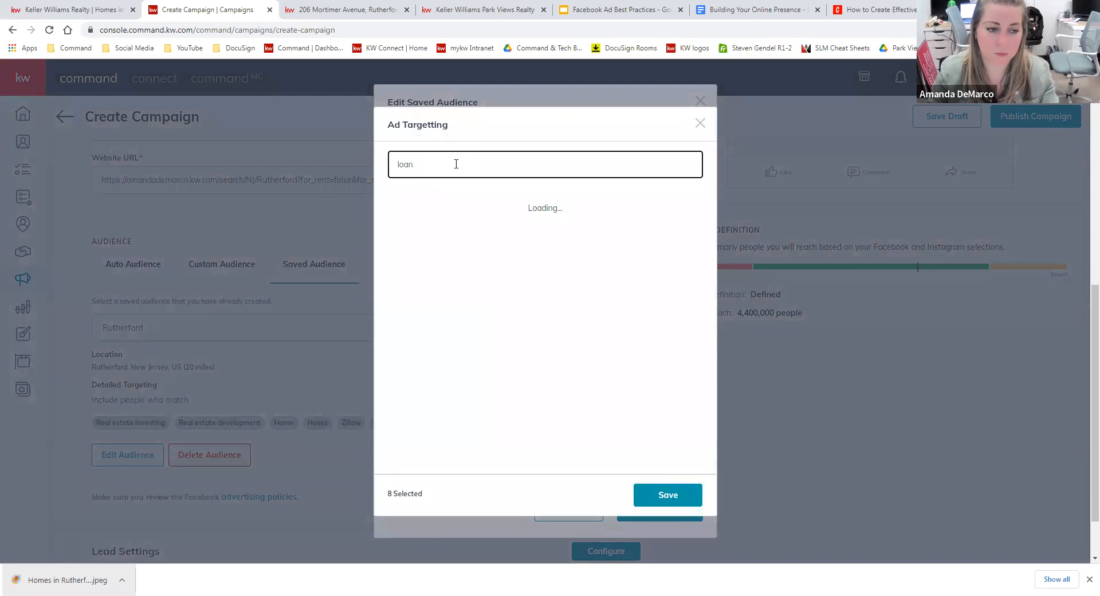
pyautogui.click(415, 205)
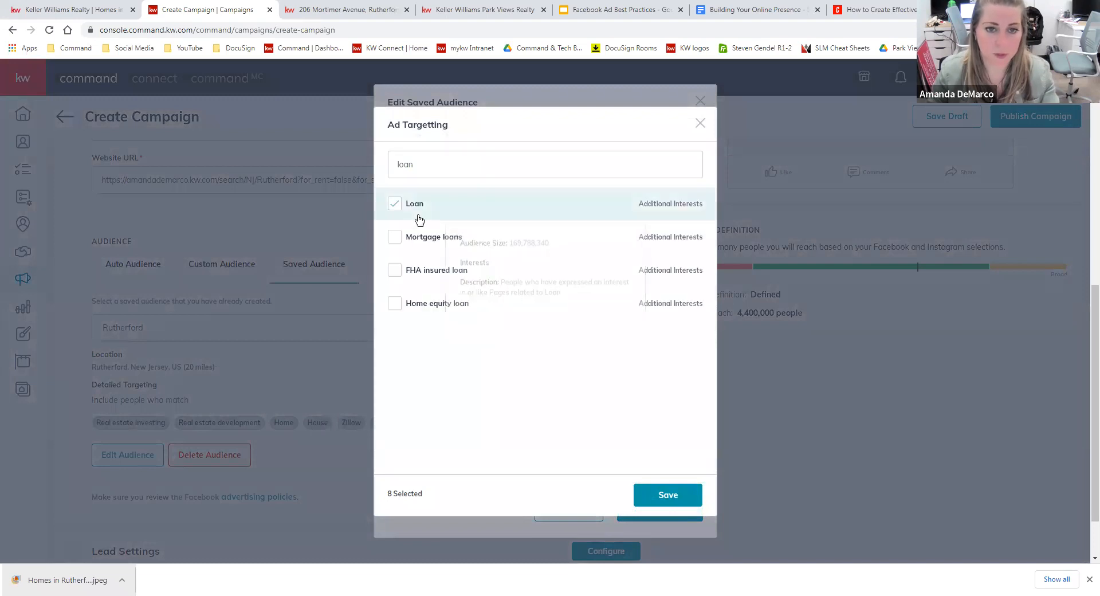
# Add the First-time buyer interest, then save and update the Rutherford audience.
pyautogui.hotkey('ctrl', 'a')
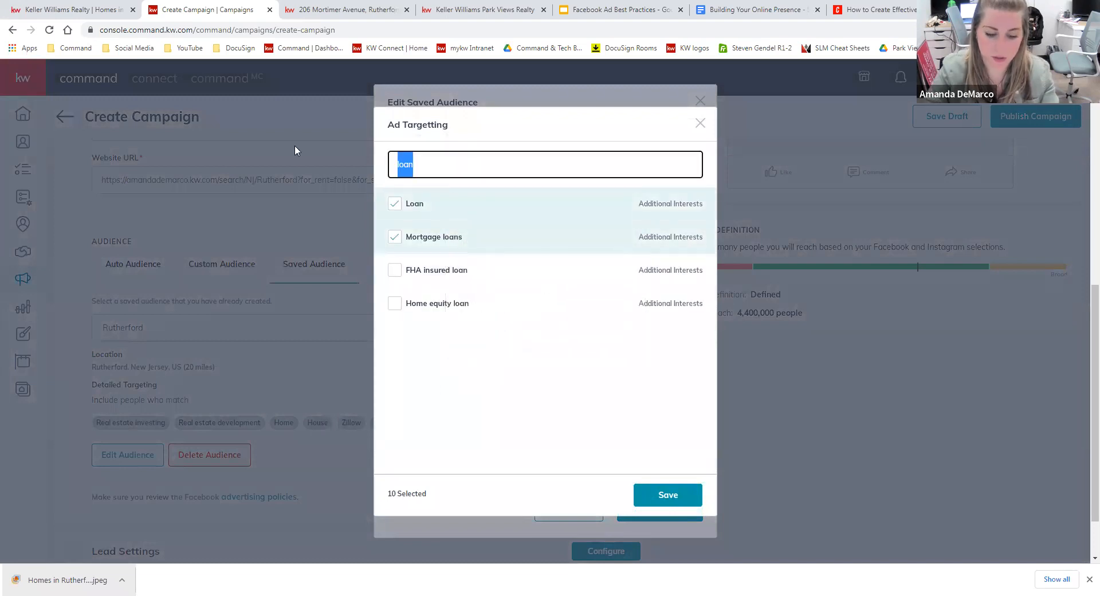
pyautogui.write('first')
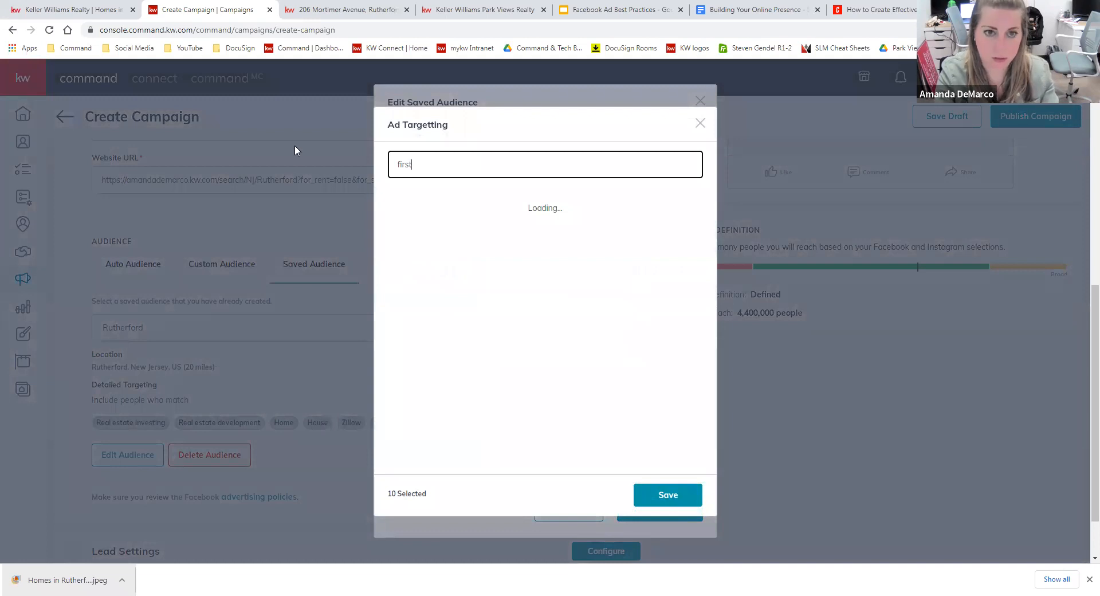
pyautogui.click(394, 203)
pyautogui.click(682, 508)
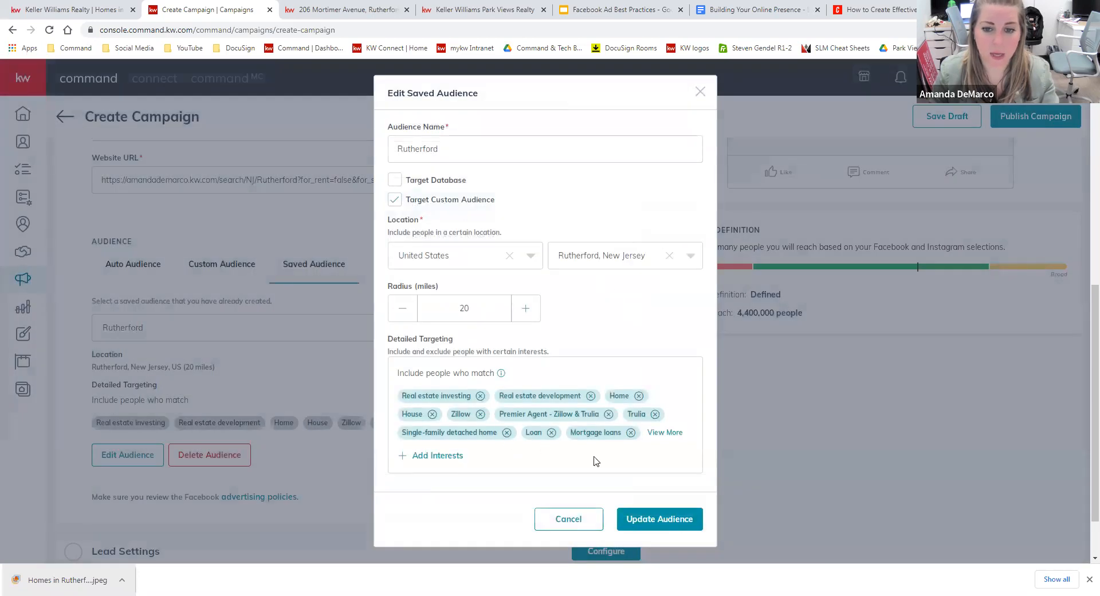
pyautogui.click(652, 517)
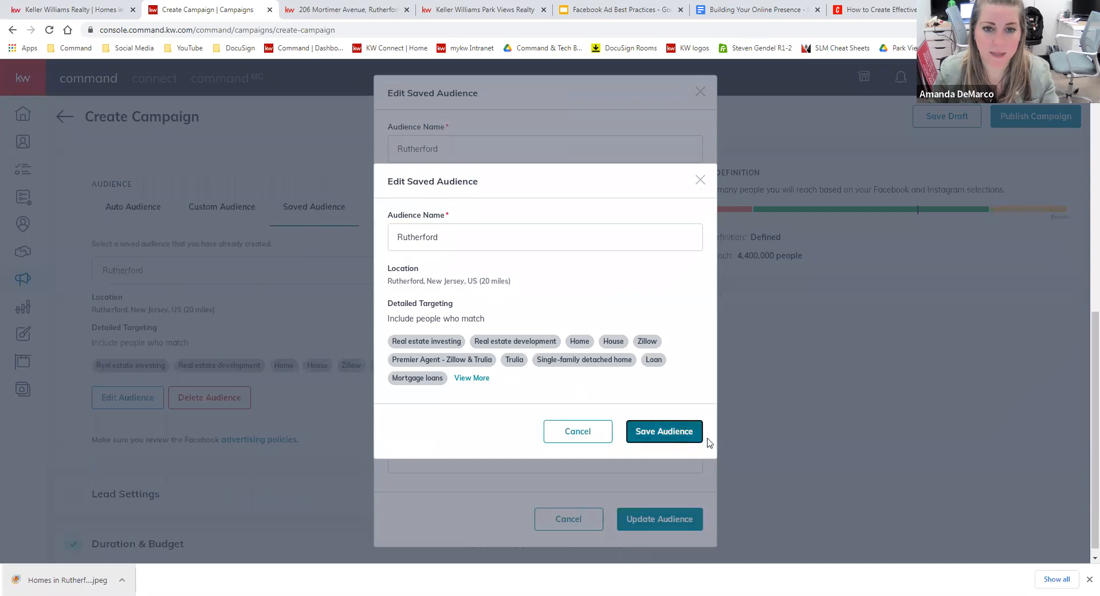
pyautogui.click(701, 438)
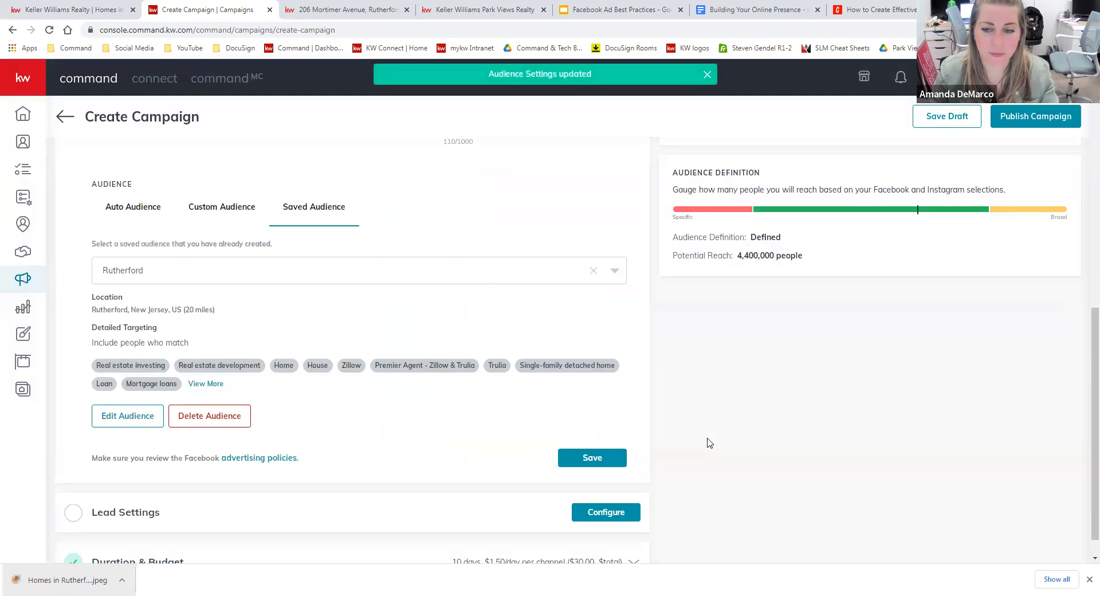
pyautogui.scroll(1, 669, 412)
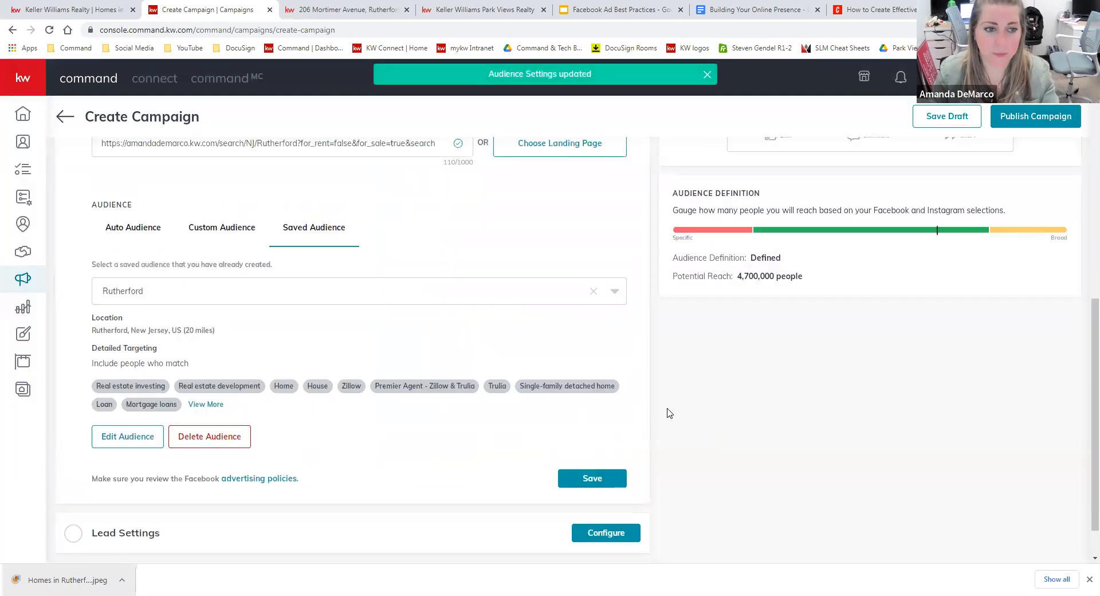
pyautogui.scroll(2, 669, 413)
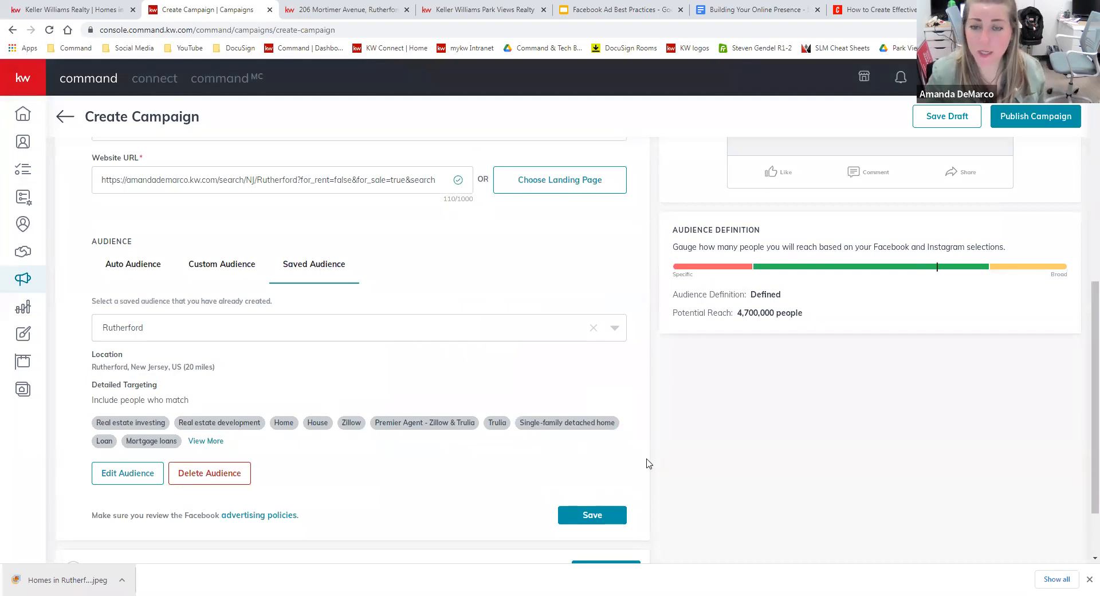
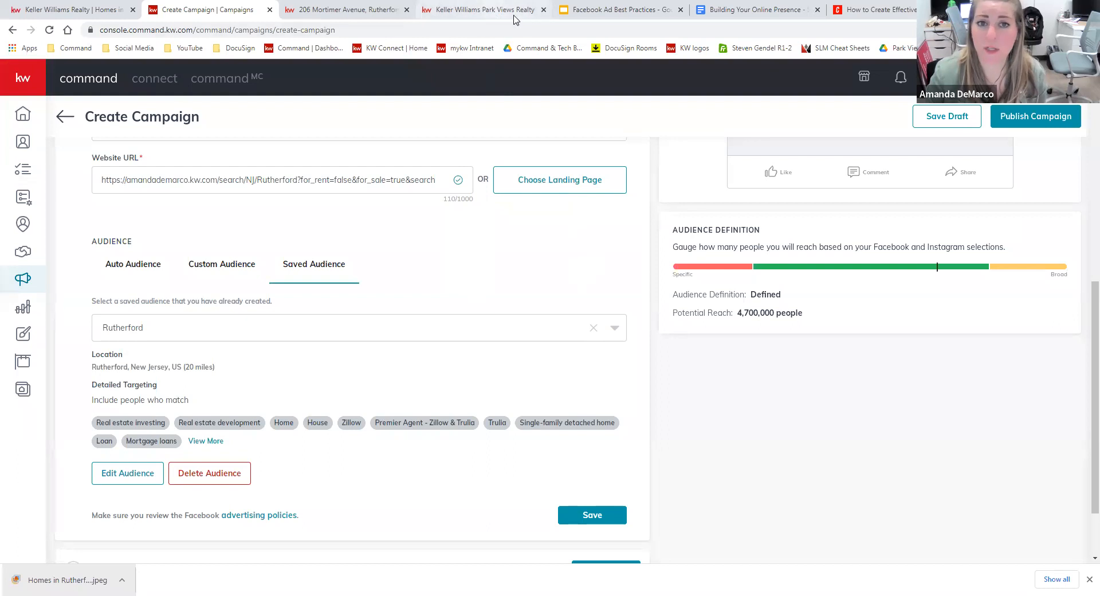
# Browse the Keller Williams Park Views Realty Rutherford, NJ listings, showing 53 of 62 properties.
pyautogui.click(481, 10)
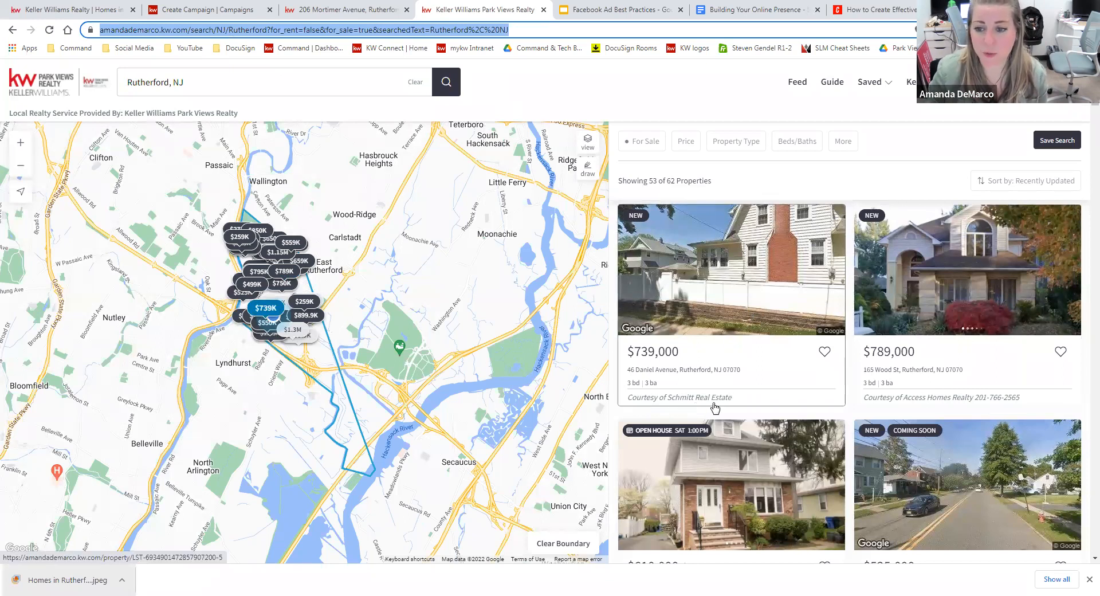
pyautogui.scroll(-3, 865, 344)
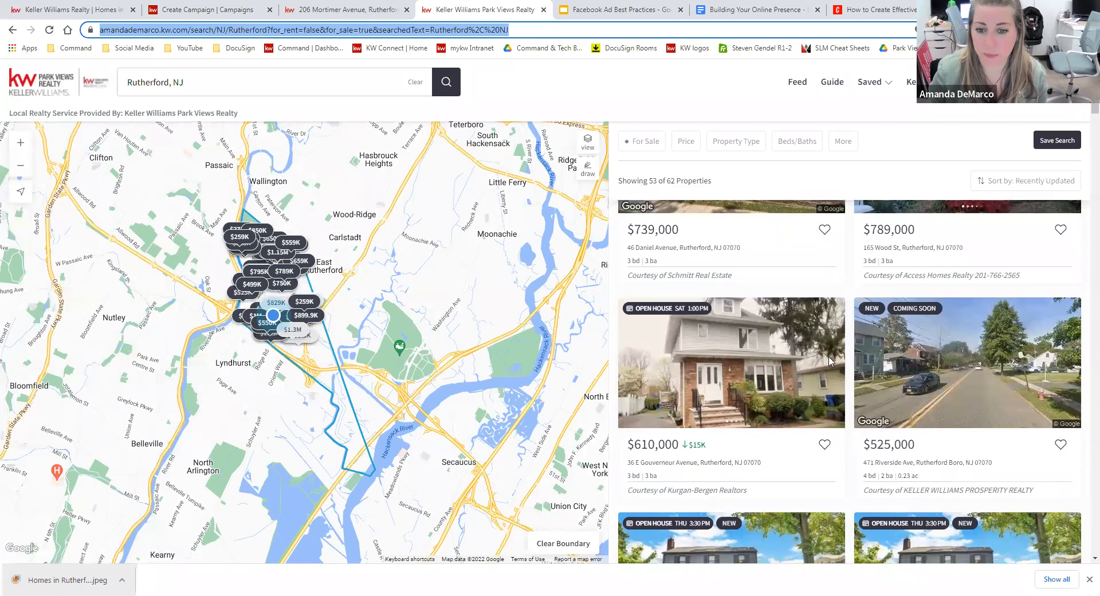
pyautogui.scroll(-2, 859, 366)
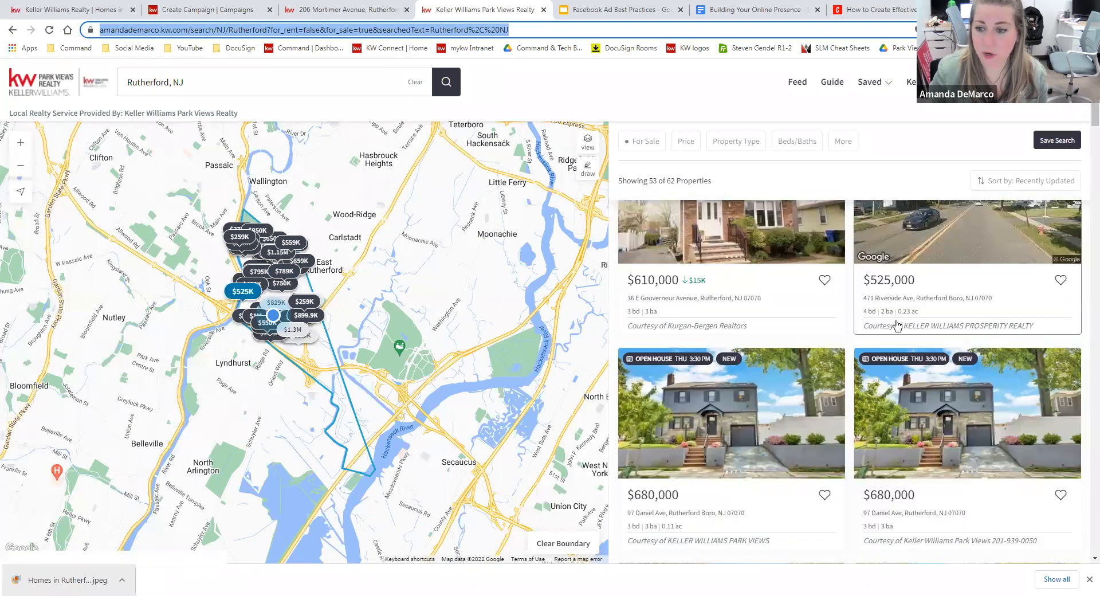
pyautogui.scroll(-2, 857, 375)
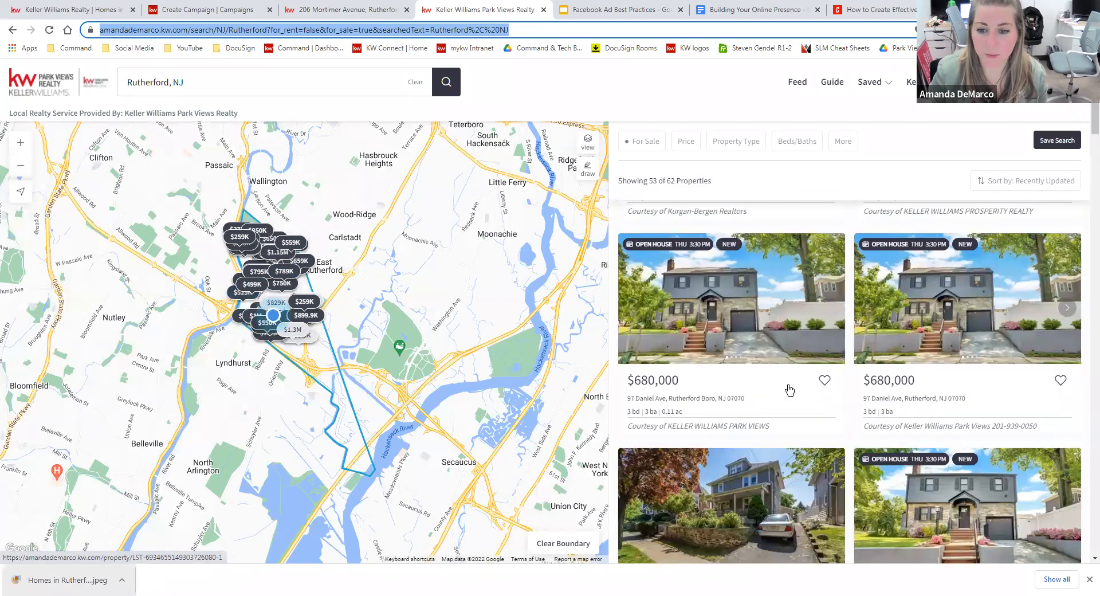
pyautogui.scroll(-3, 828, 364)
pyautogui.scroll(3, 831, 401)
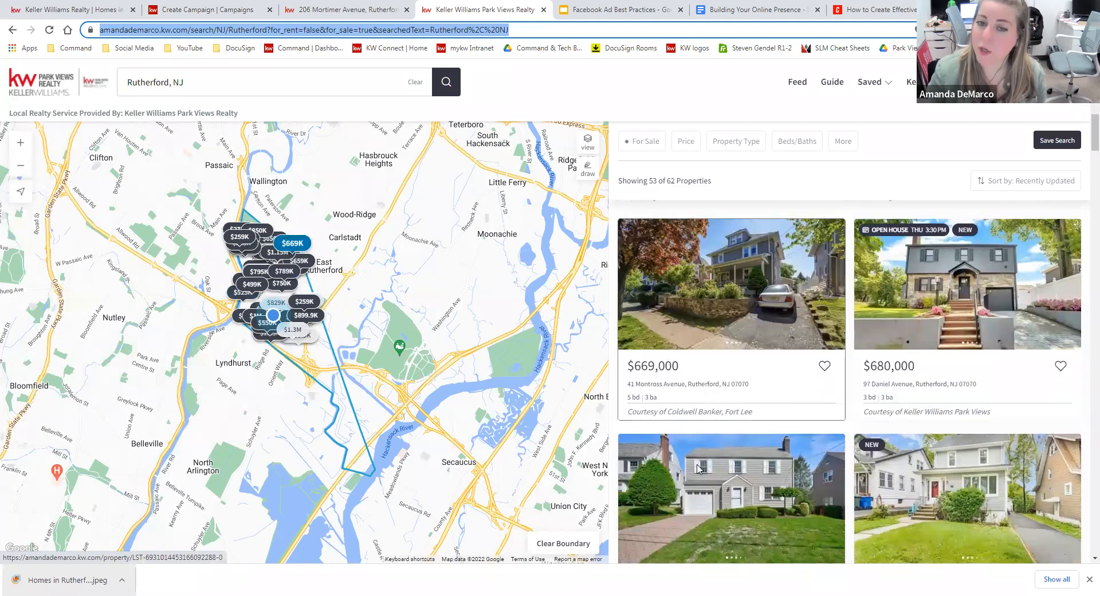
pyautogui.scroll(5, 745, 437)
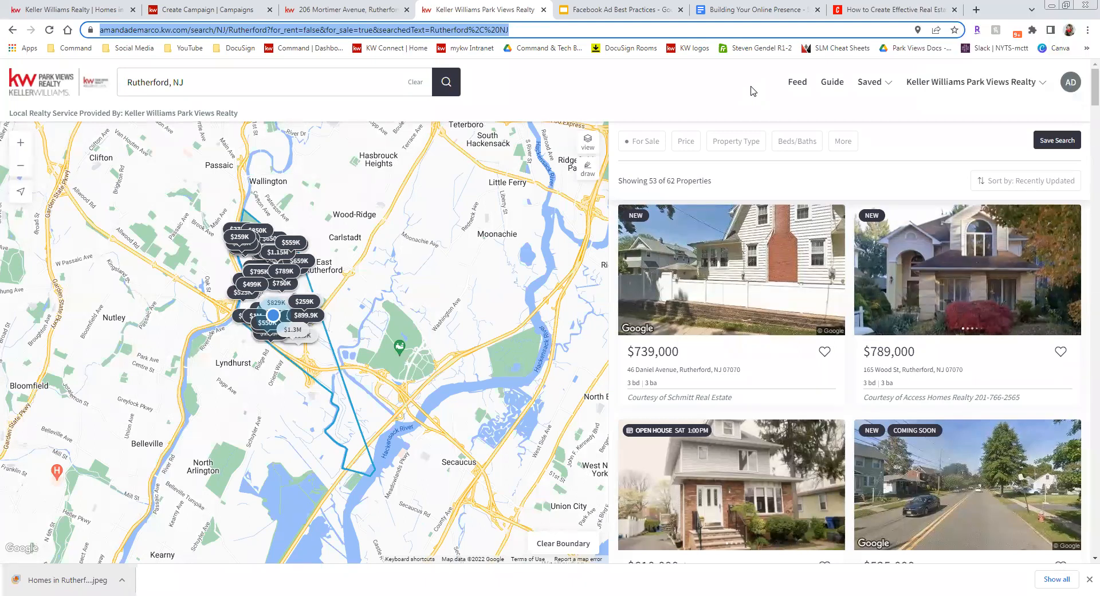
# Back in the campaign, save the Rutherford audience selection.
pyautogui.click(252, 11)
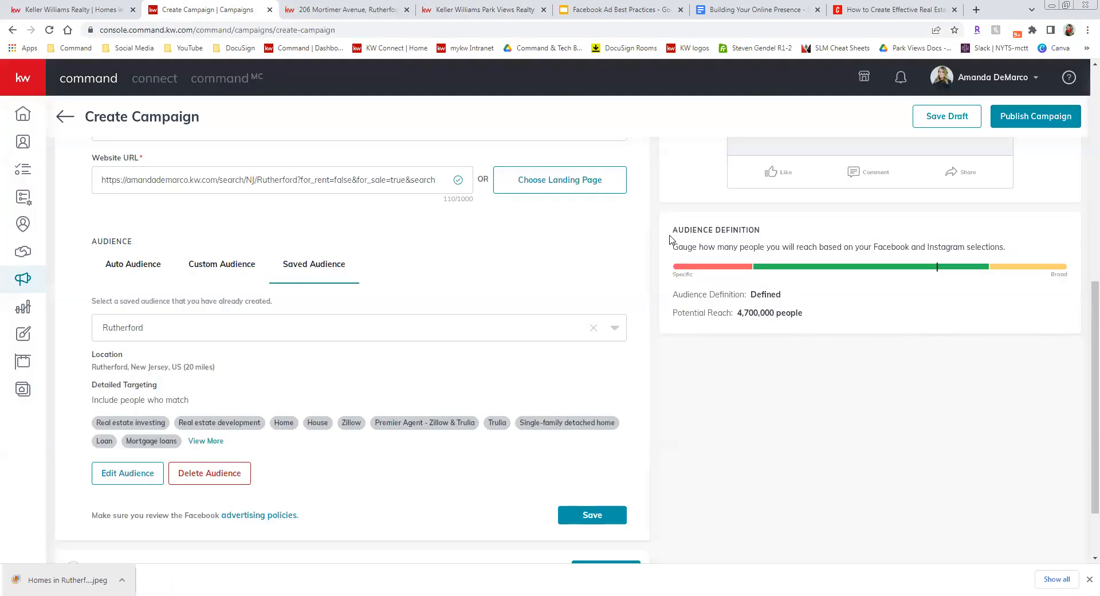
pyautogui.scroll(2, 581, 399)
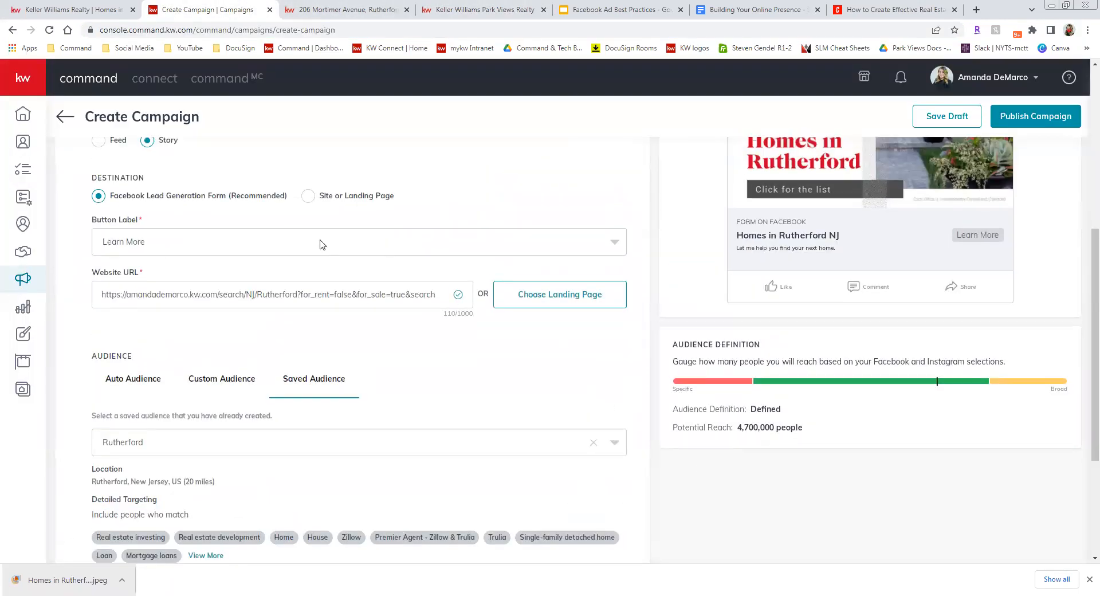
pyautogui.scroll(1, 587, 353)
pyautogui.scroll(-4, 638, 369)
pyautogui.click(592, 458)
# In Lead Settings, create and add a purple 'Facebook Ad-Rutherford Homes' auto-tag.
pyautogui.scroll(2, 385, 360)
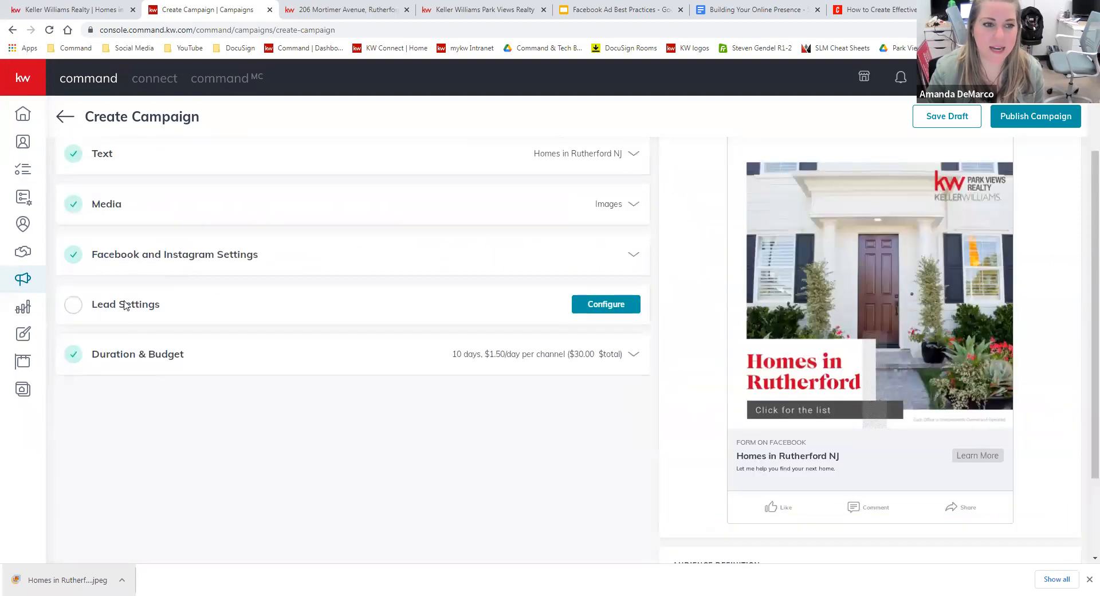
pyautogui.click(601, 304)
pyautogui.scroll(-1, 271, 317)
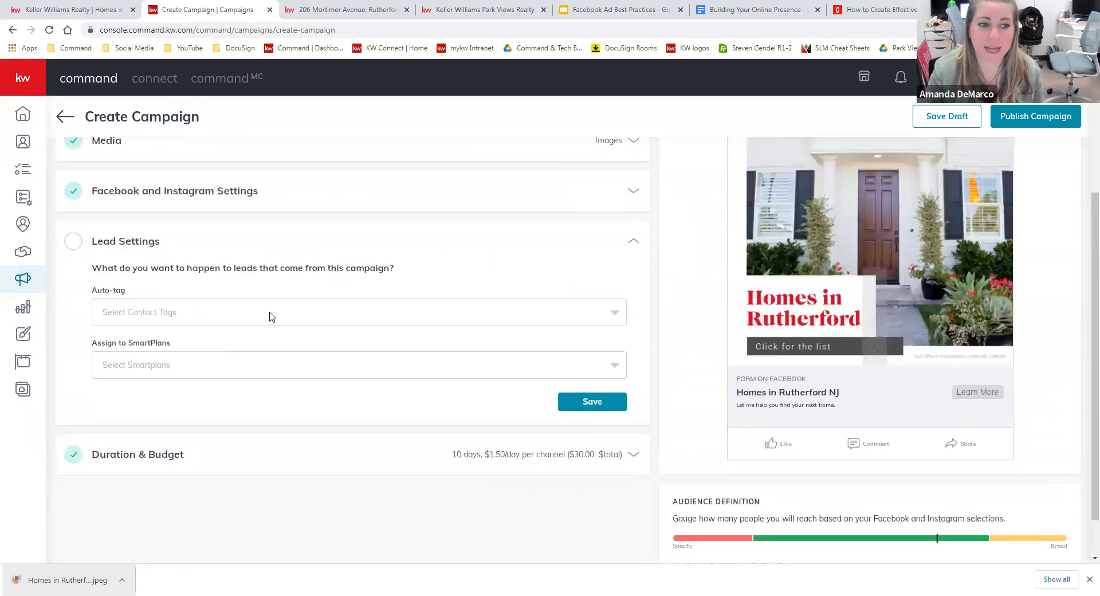
pyautogui.click(271, 317)
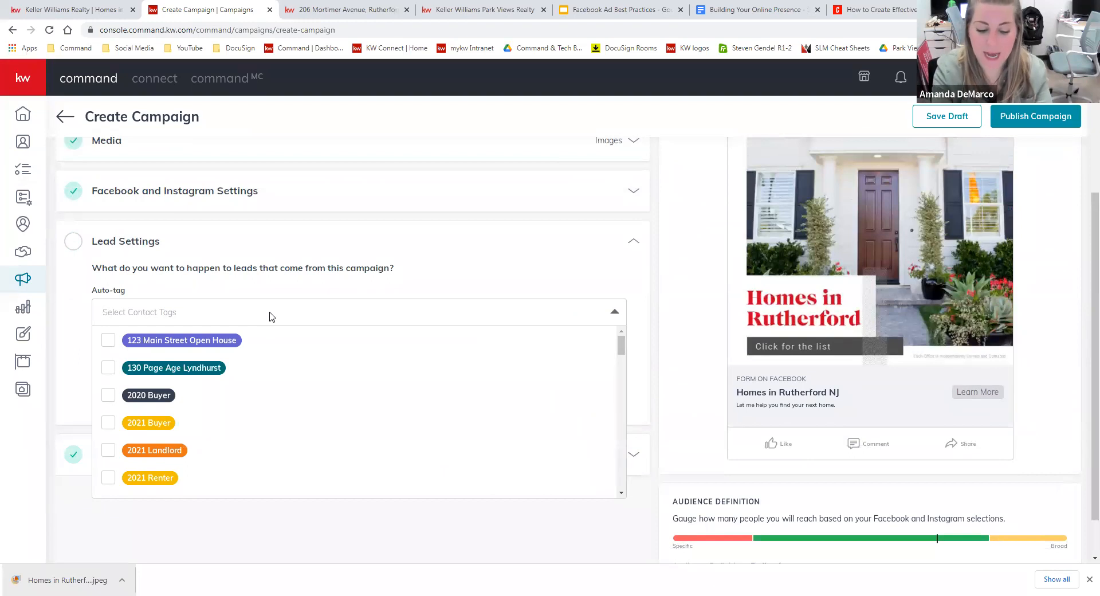
pyautogui.write('Facebook Ad-Rutherford Homes')
pyautogui.click(241, 342)
pyautogui.click(306, 368)
pyautogui.click(606, 313)
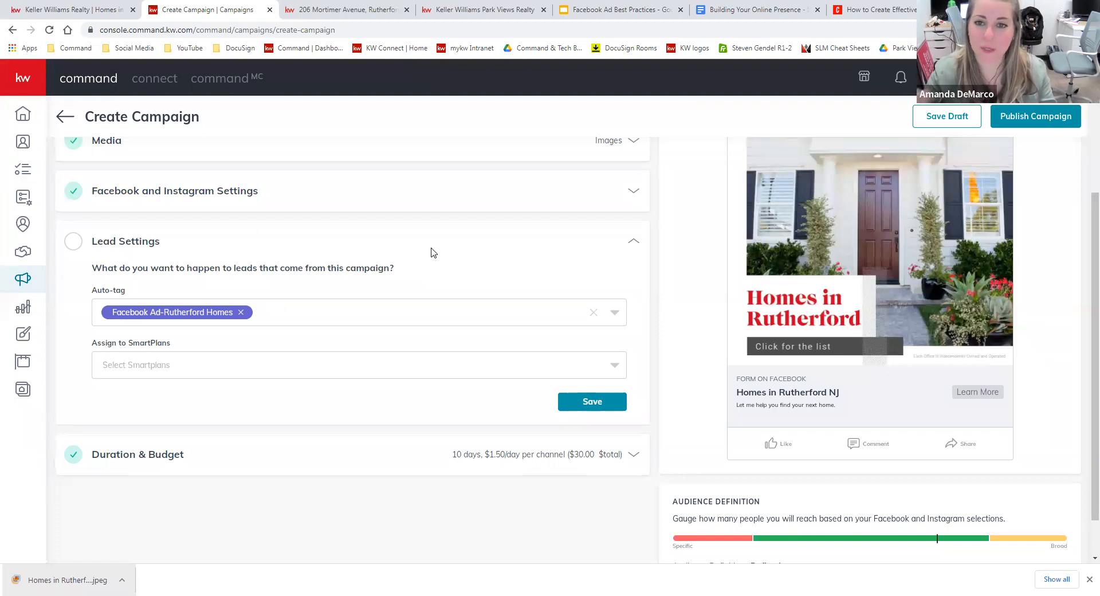
# Assign leads to the My 5-5-5 SmartPlan and save the lead settings.
pyautogui.click(345, 372)
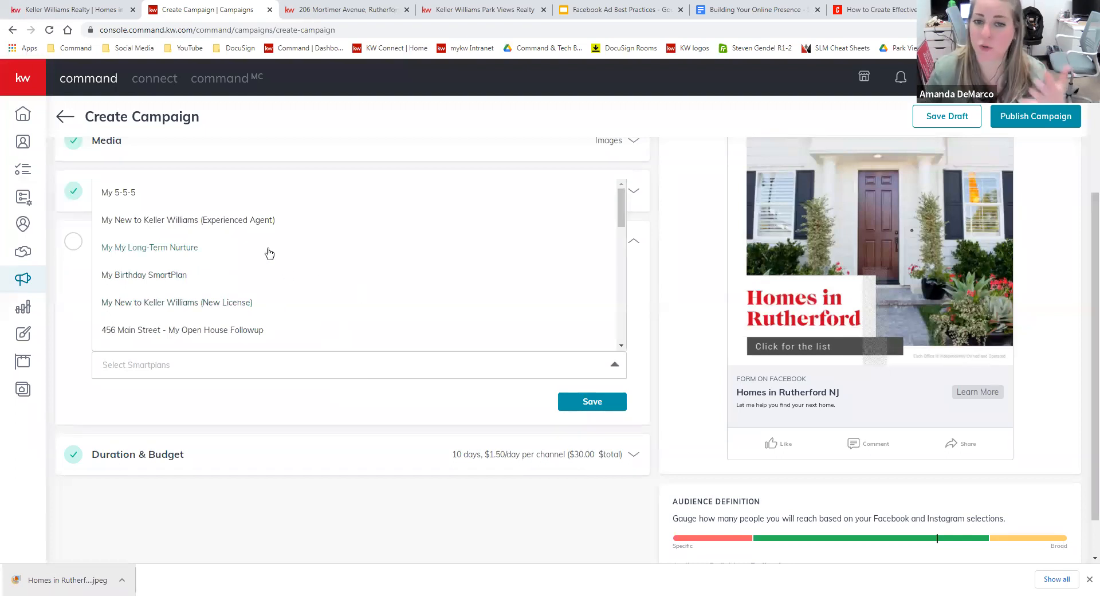
pyautogui.click(152, 197)
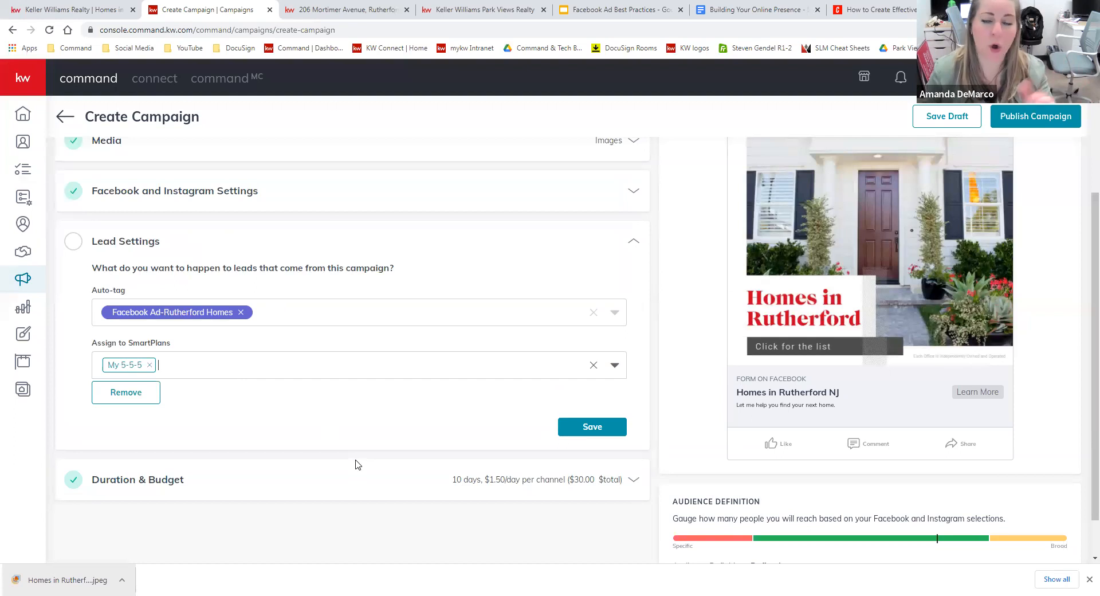
pyautogui.click(598, 426)
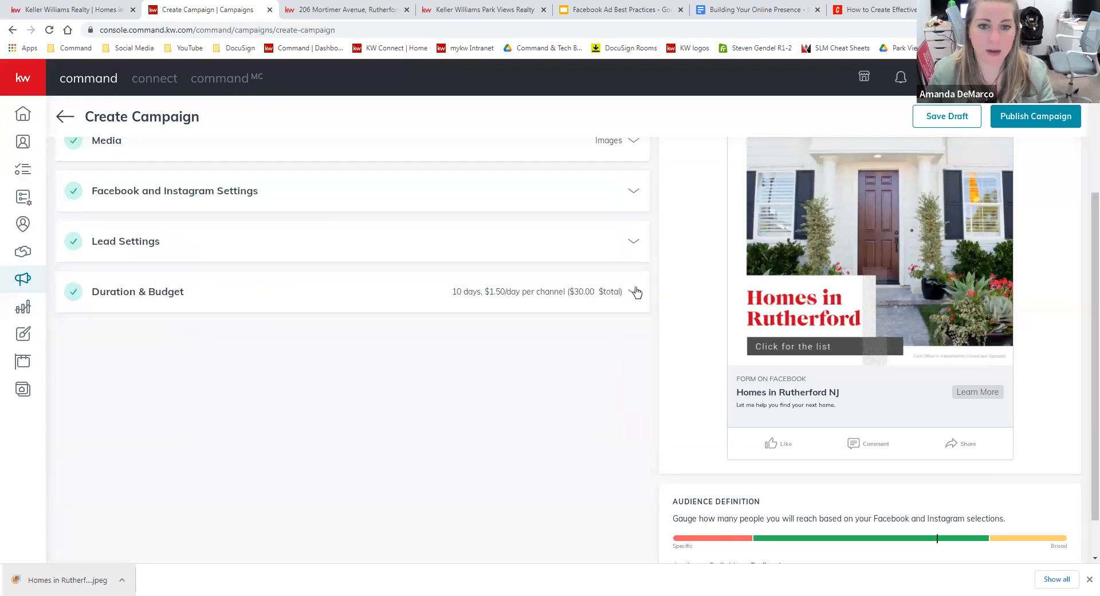
# Expand Duration & Budget to review the May 25–Jun 4, 2022 run and $30 budget.
pyautogui.click(635, 291)
pyautogui.scroll(-2, 151, 289)
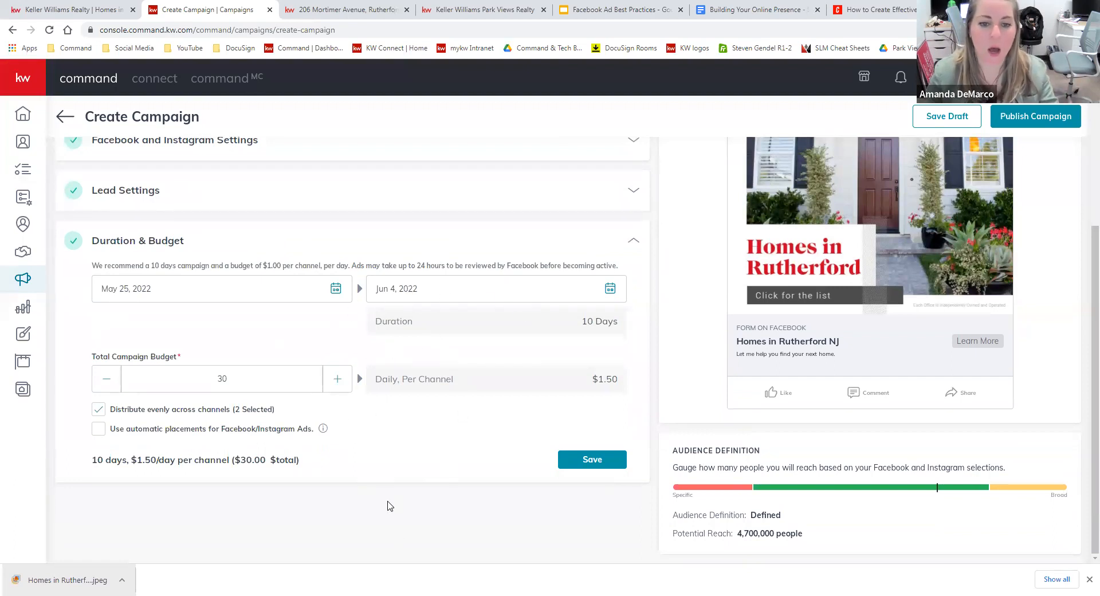
pyautogui.scroll(3, 453, 467)
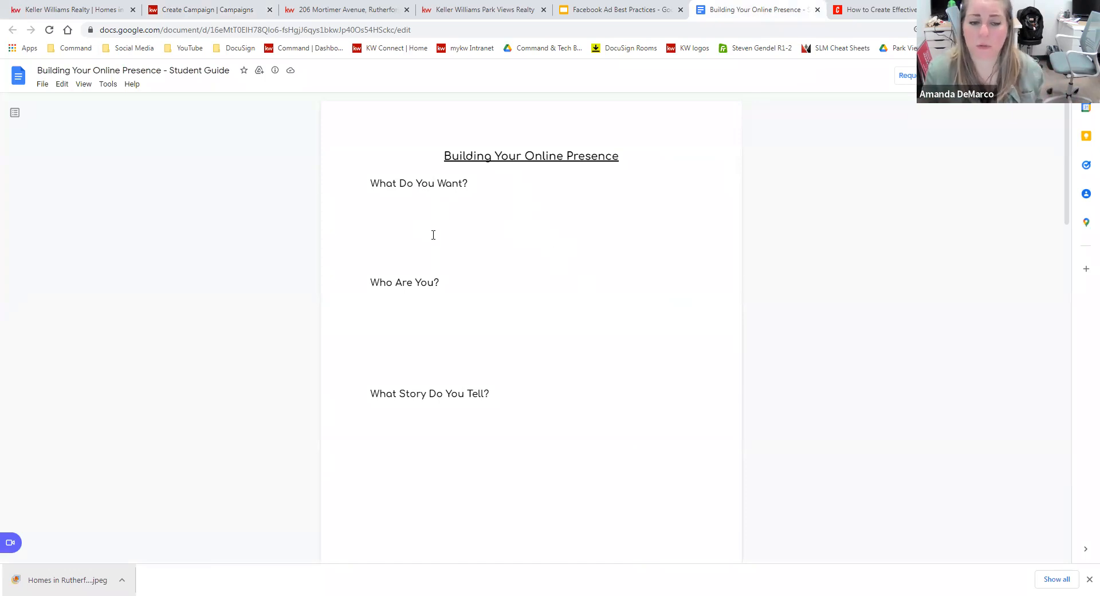
# Copy Nationaldaycalendar.com from the Third-Party Resources list and load it in a new tab.
pyautogui.scroll(-9, 528, 388)
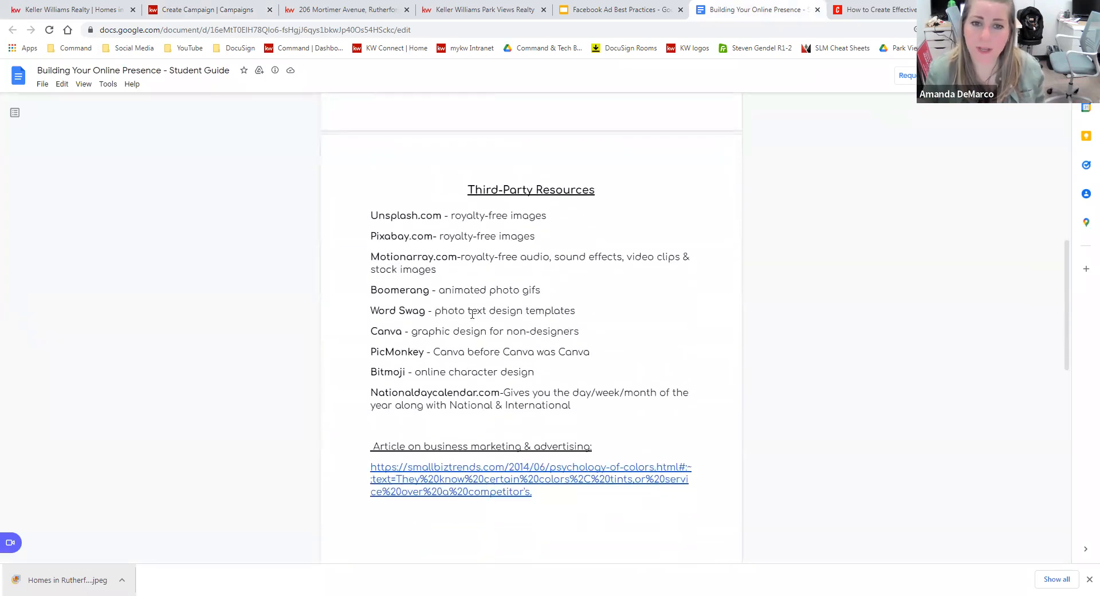
pyautogui.scroll(-1, 597, 167)
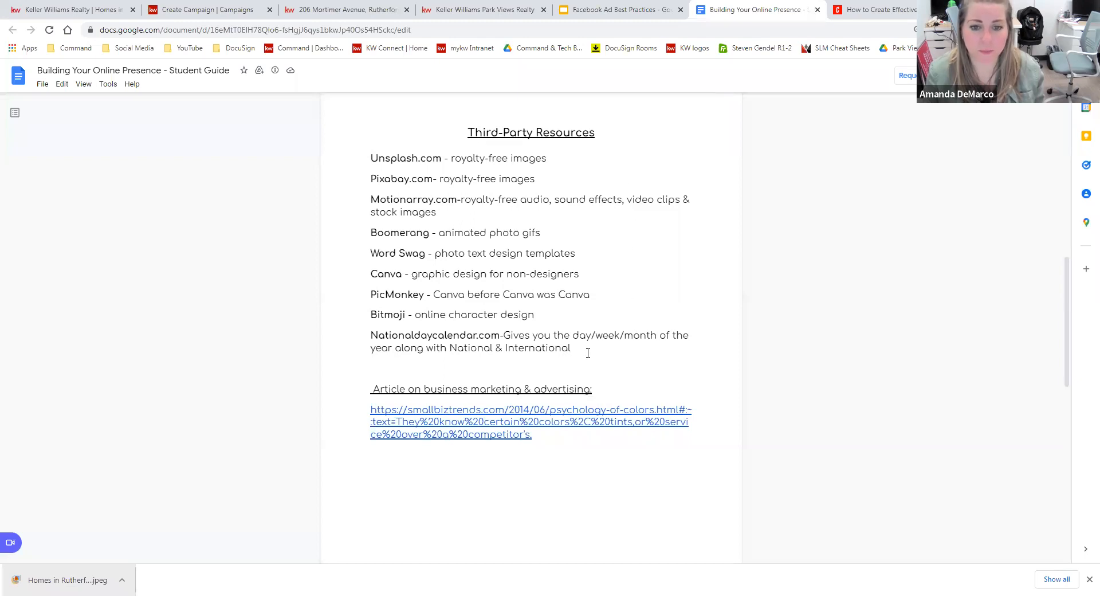
pyautogui.moveTo(582, 354); pyautogui.dragTo(371, 161)
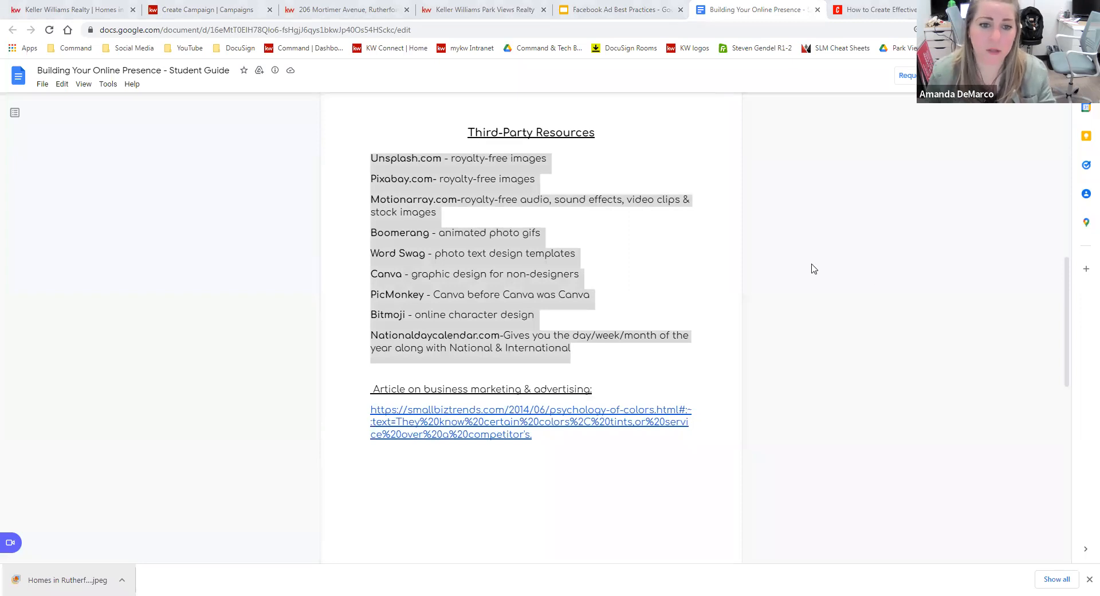
pyautogui.click(385, 295)
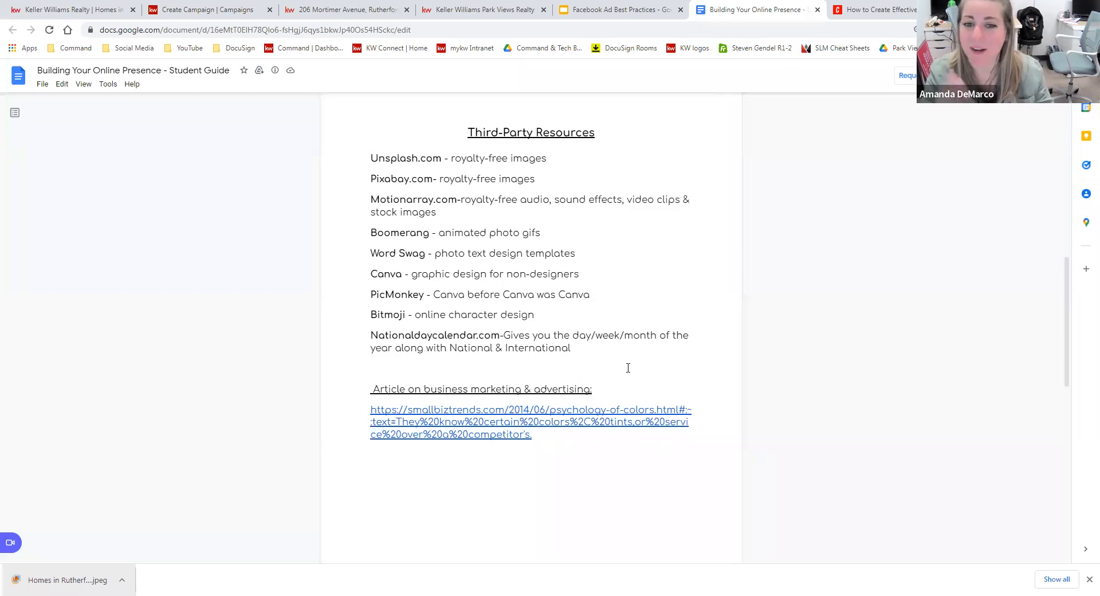
pyautogui.moveTo(499, 337); pyautogui.dragTo(372, 335)
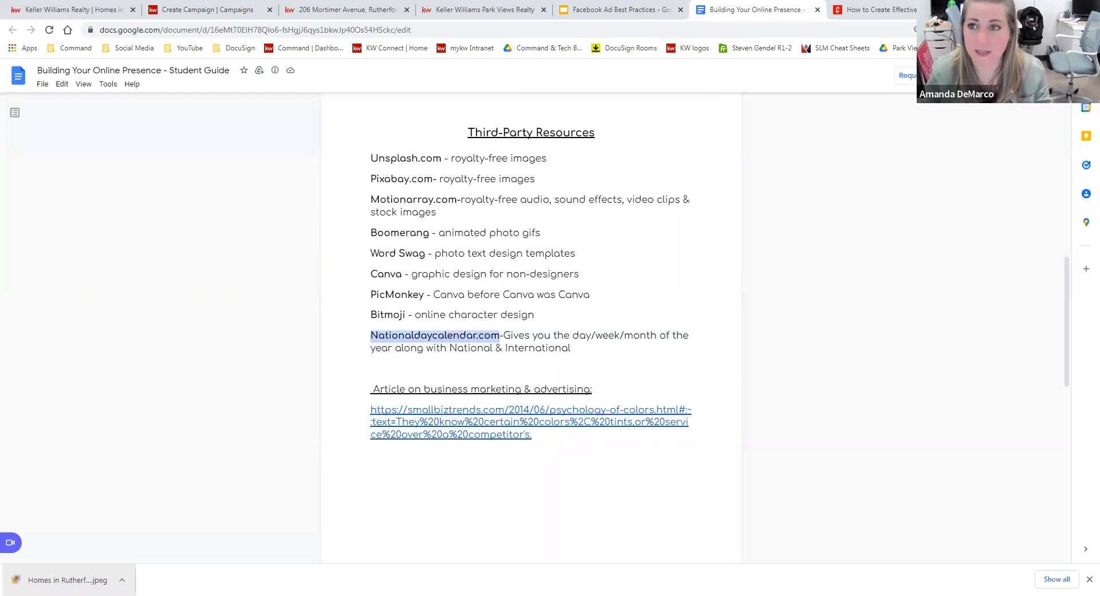
pyautogui.hotkey('ctrl', 'c')
pyautogui.hotkey('ctrl', 't')
pyautogui.hotkey('ctrl', 'v')
pyautogui.press('Return')
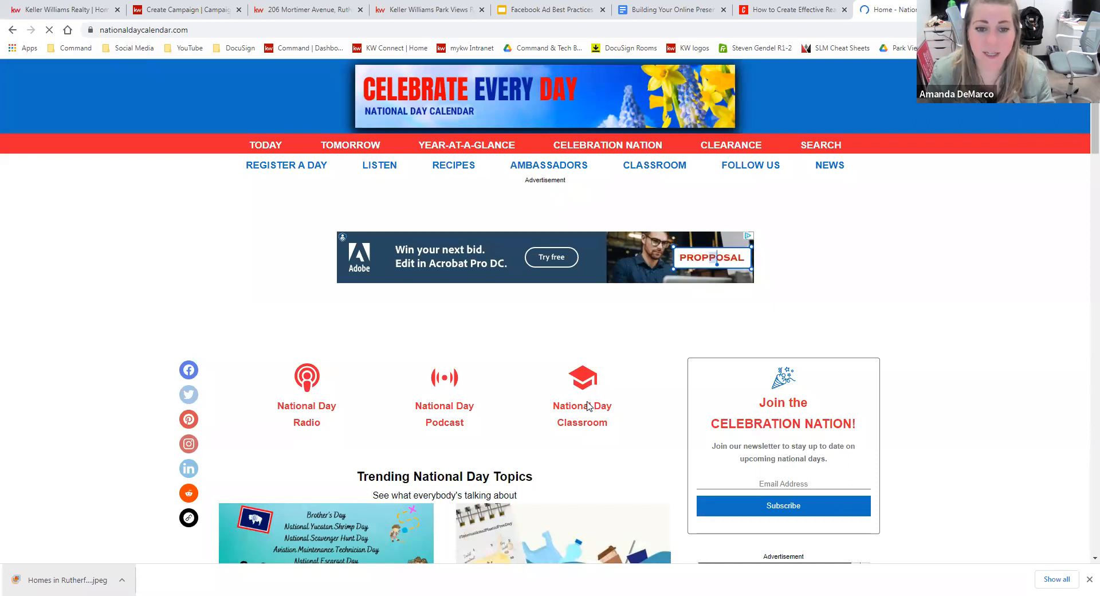
# Scroll the National Day Calendar homepage to this month's favorites and the May 2022 calendar.
pyautogui.scroll(-2, 563, 421)
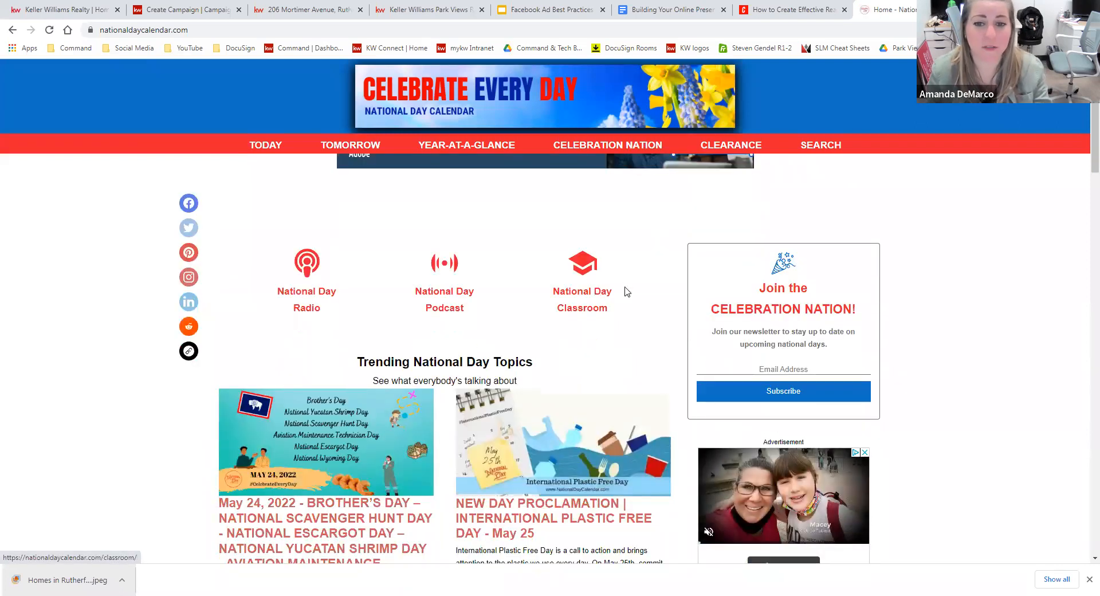
pyautogui.scroll(-6, 653, 338)
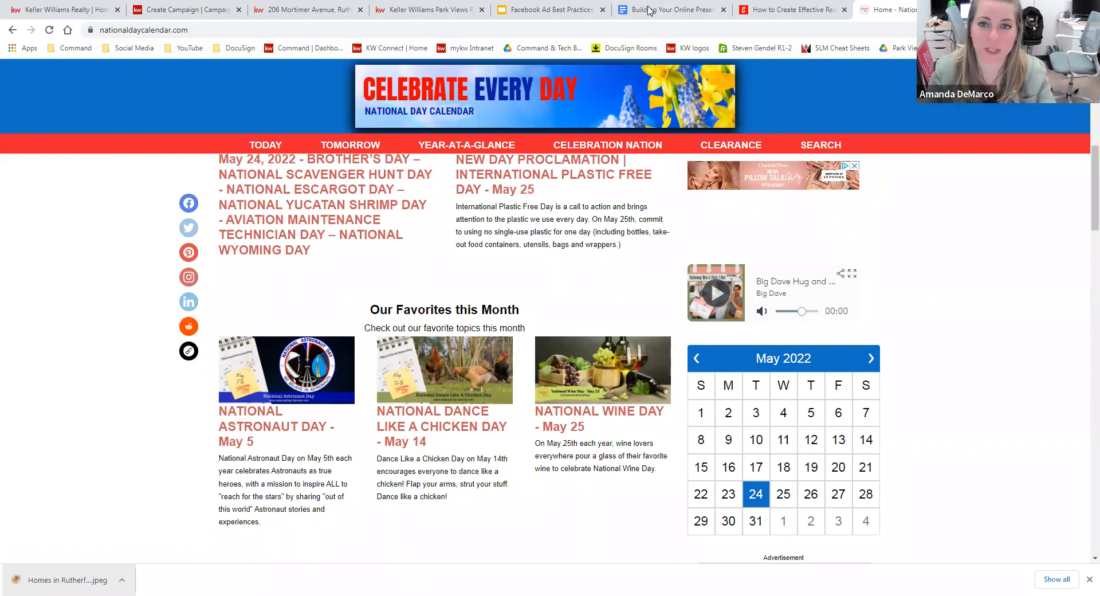
# Return to the Student Guide and select the smallbiztrends psychology-of-colors article link.
pyautogui.click(703, 8)
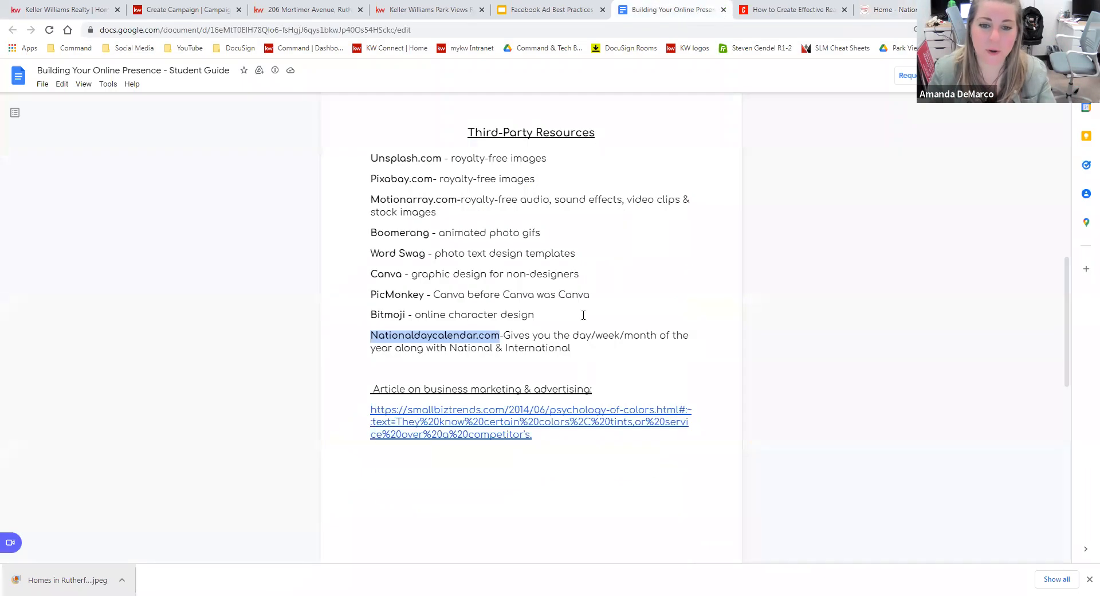
pyautogui.scroll(-1, 583, 345)
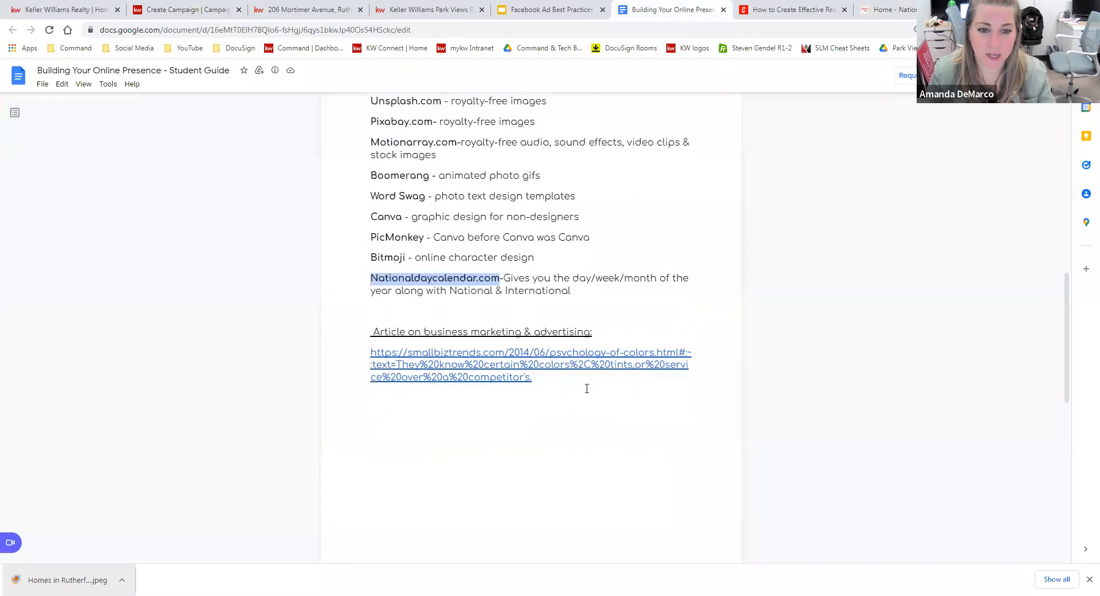
pyautogui.moveTo(532, 378); pyautogui.dragTo(370, 352)
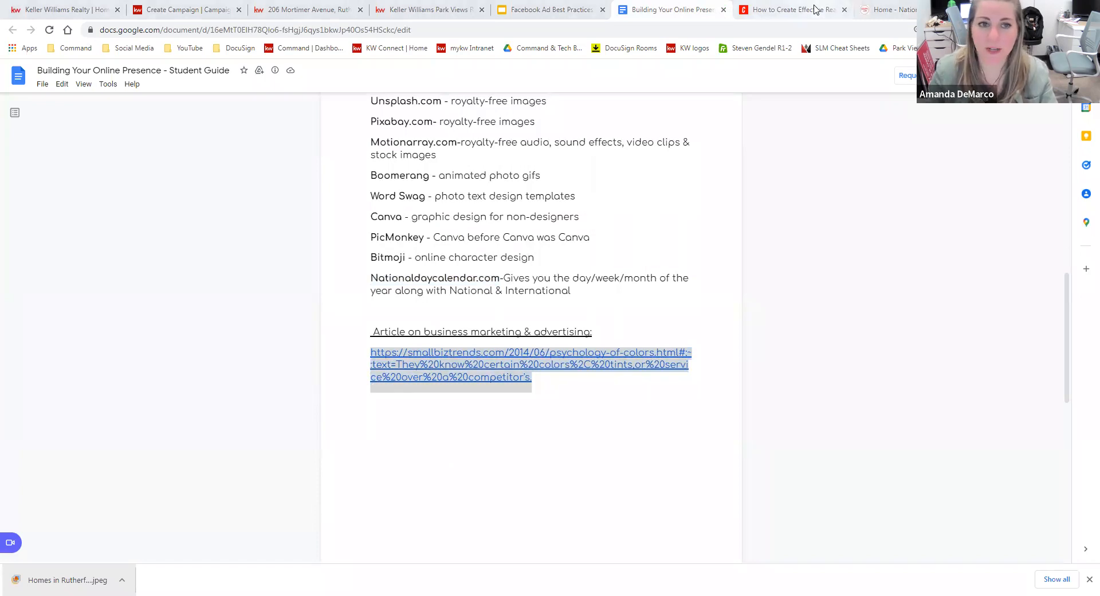
# Read The Close's Listing Sneak Peek and Home Valuation ad examples, highlighting the subtle-copy sentence.
pyautogui.hotkey('ctrl', 'Tab')
pyautogui.scroll(-15, 706, 344)
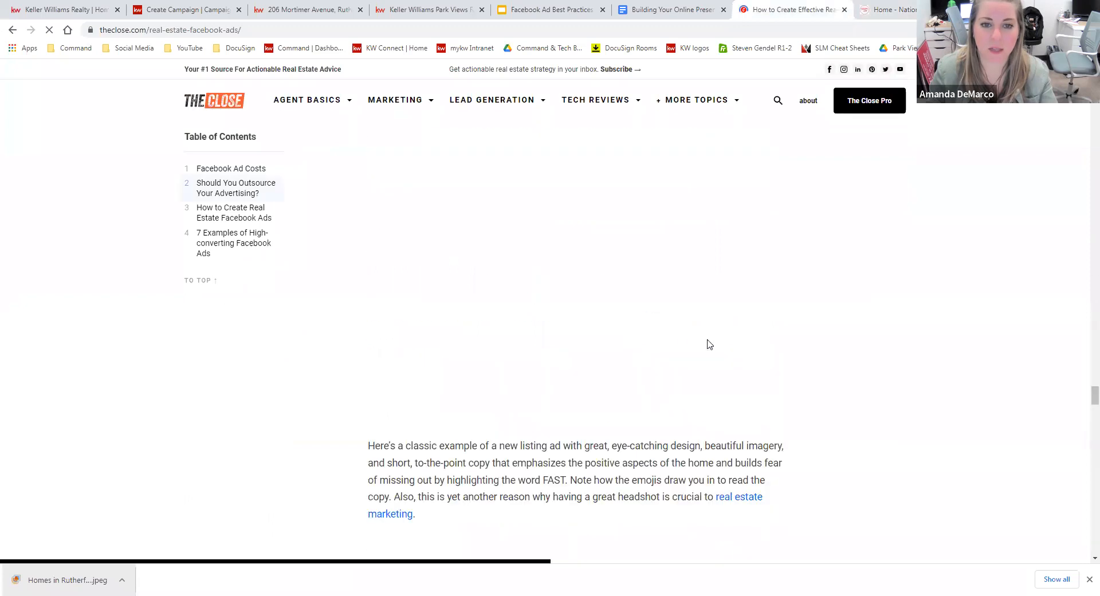
pyautogui.scroll(1, 795, 356)
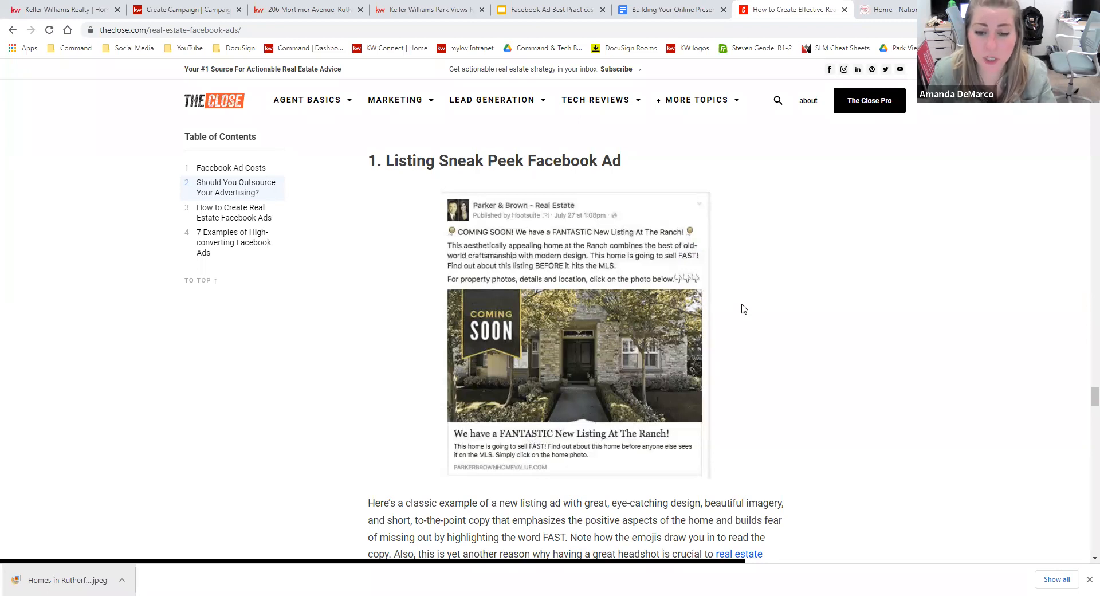
pyautogui.scroll(-1, 765, 344)
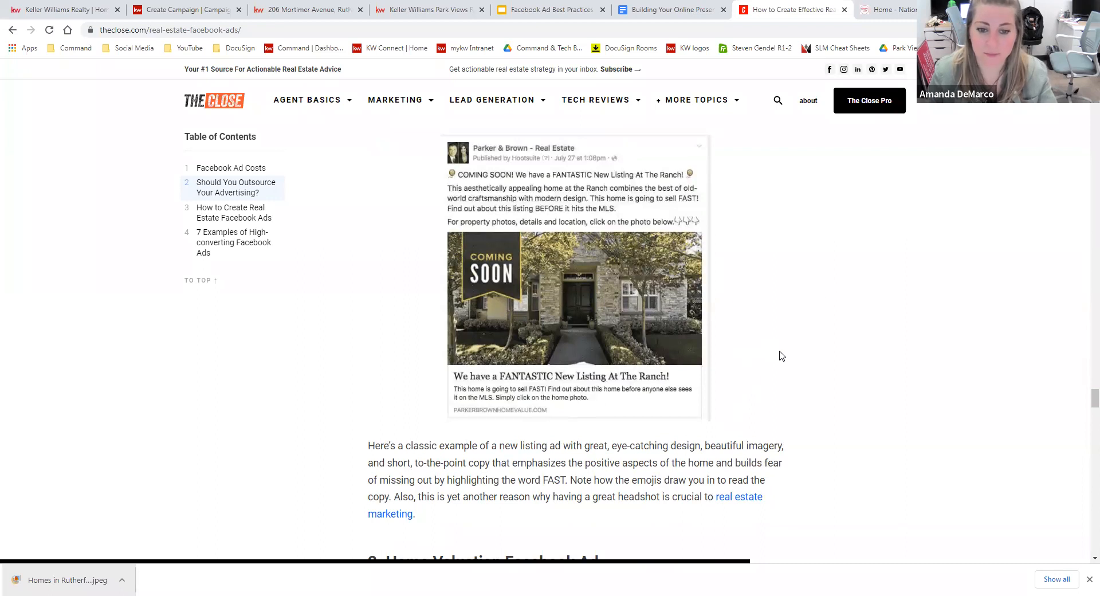
pyautogui.scroll(-6, 800, 327)
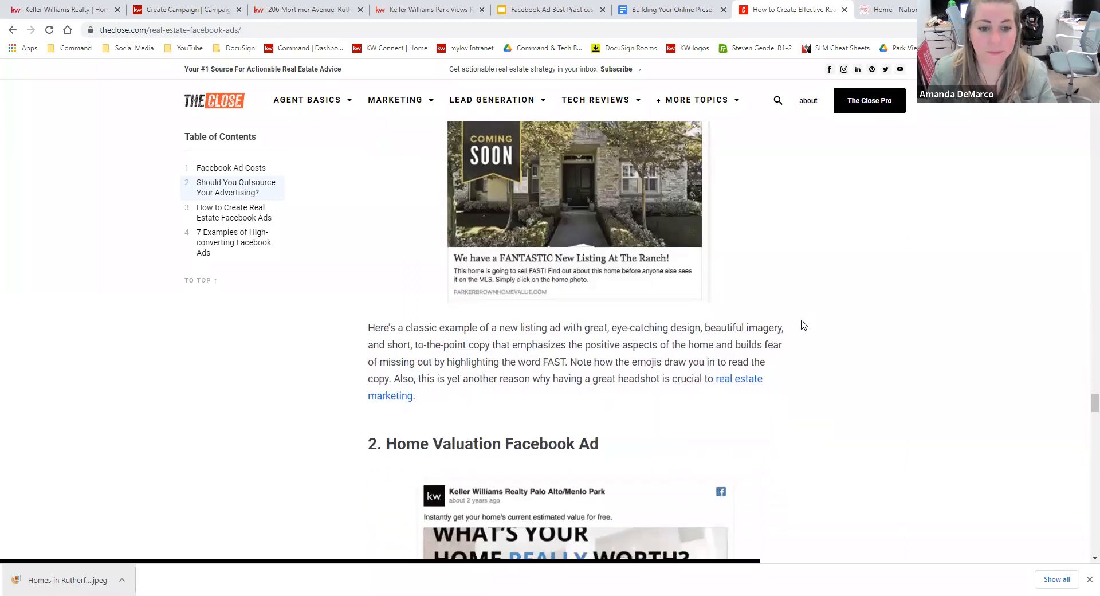
pyautogui.scroll(-1, 794, 315)
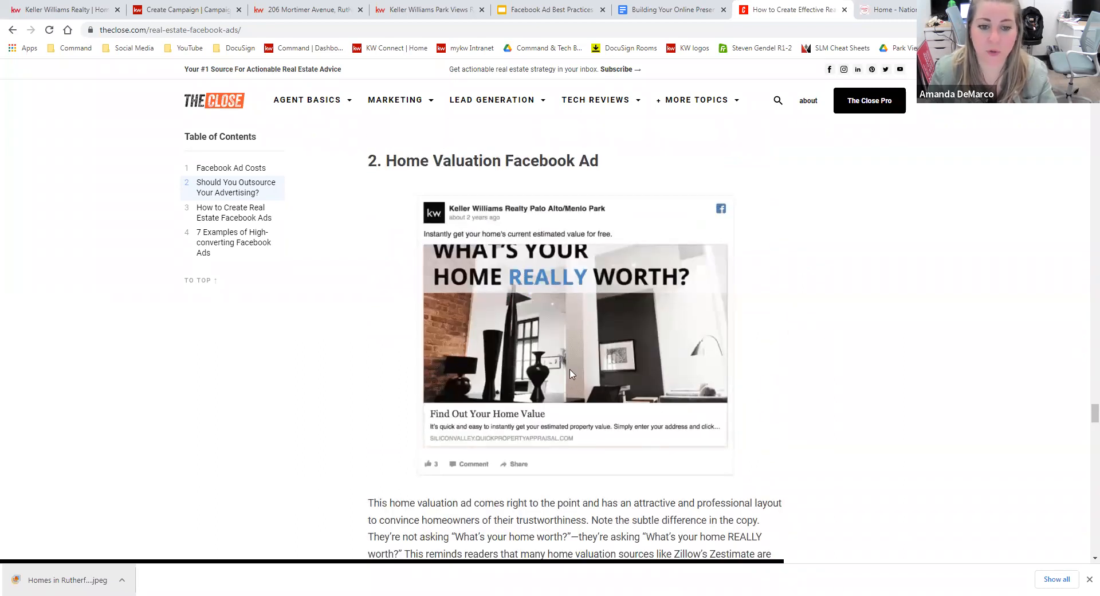
pyautogui.scroll(-1, 834, 373)
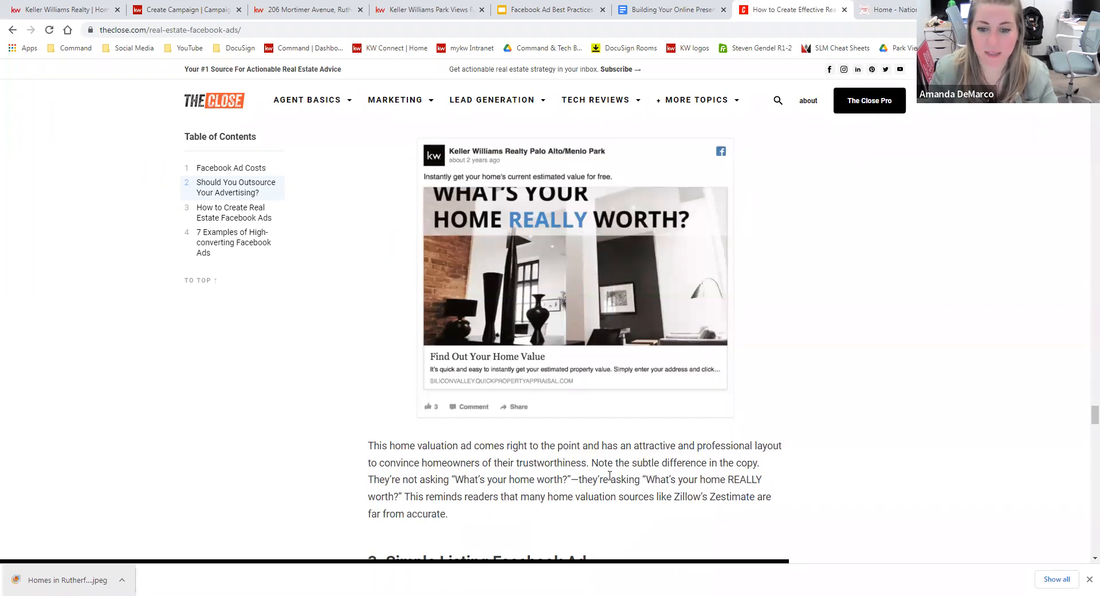
pyautogui.moveTo(591, 462); pyautogui.dragTo(721, 463)
# Scroll past the Simple Listing example to the #5 Warburg Realty Video Listing ad.
pyautogui.click(520, 466)
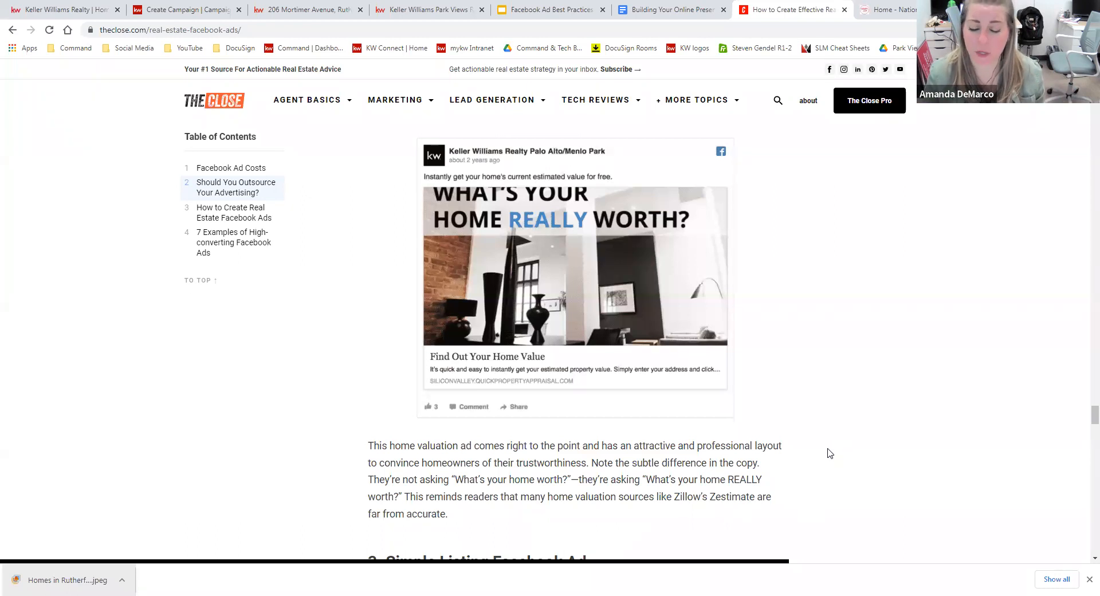
pyautogui.scroll(-5, 831, 453)
pyautogui.scroll(-2, 830, 453)
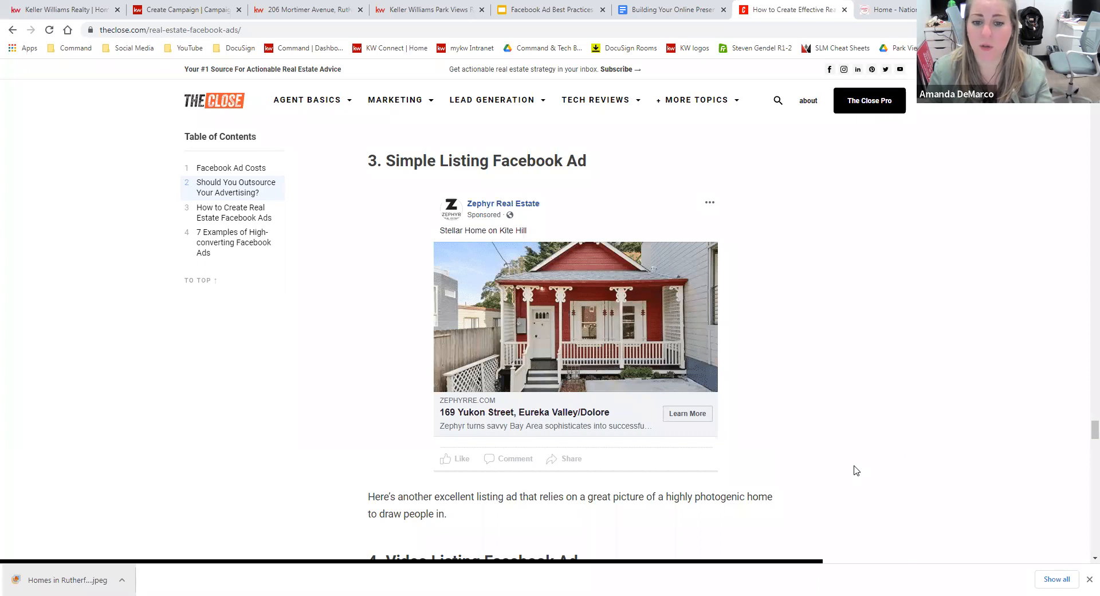
pyautogui.scroll(-2, 848, 447)
pyautogui.scroll(-4, 857, 439)
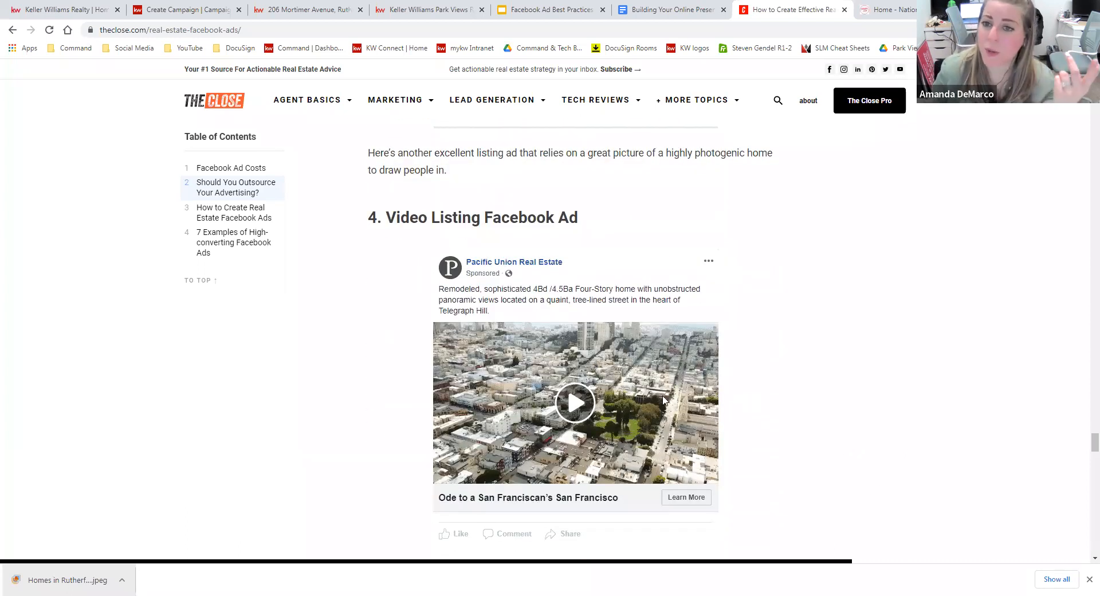
pyautogui.scroll(2, 771, 348)
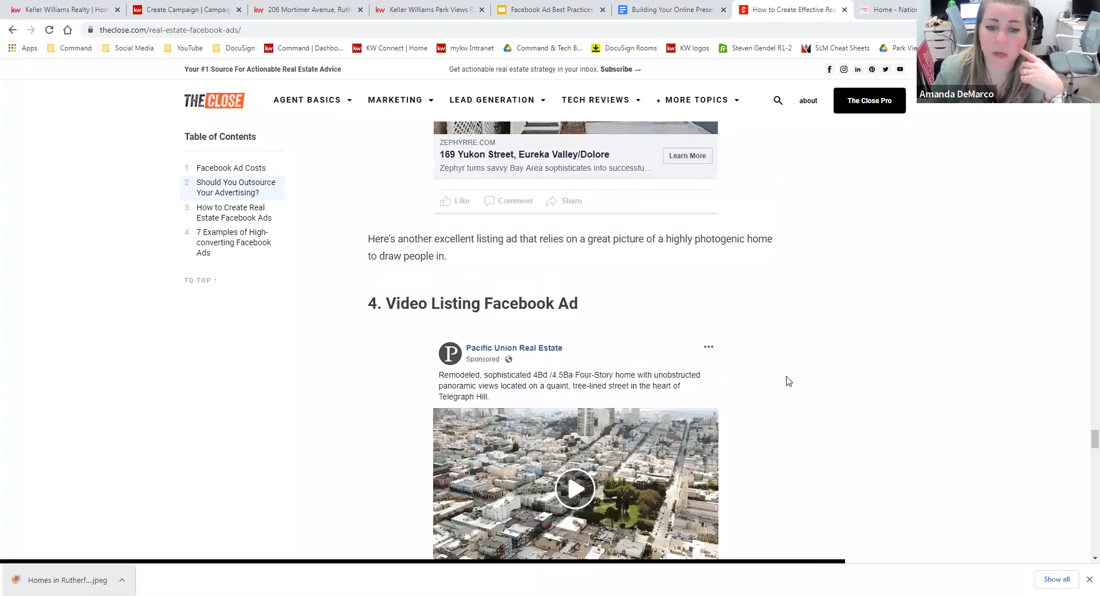
pyautogui.scroll(-2, 788, 382)
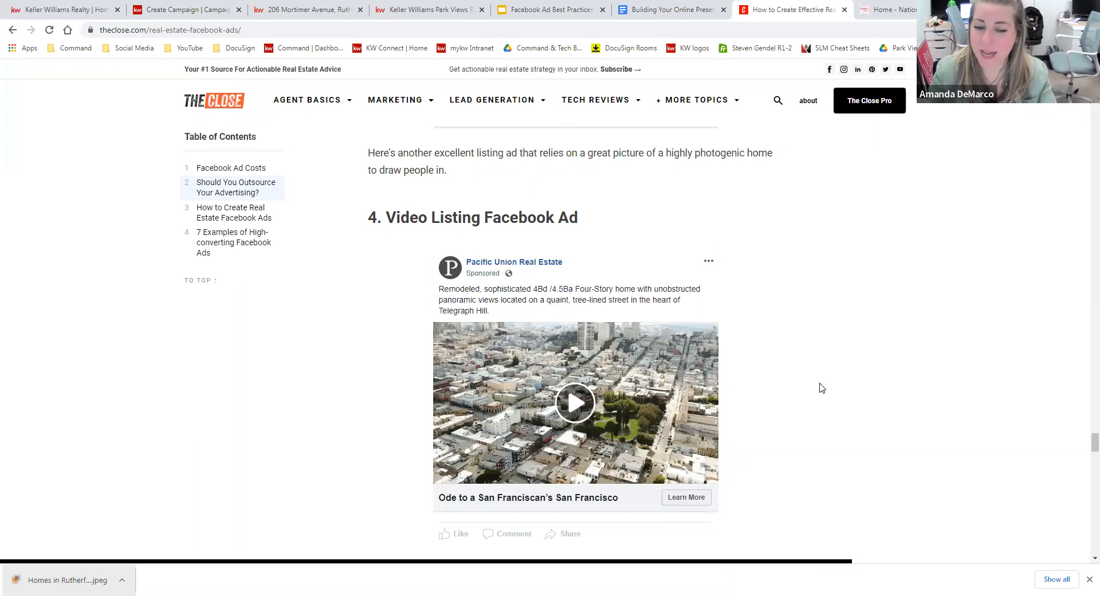
pyautogui.scroll(-4, 821, 387)
pyautogui.scroll(-4, 822, 389)
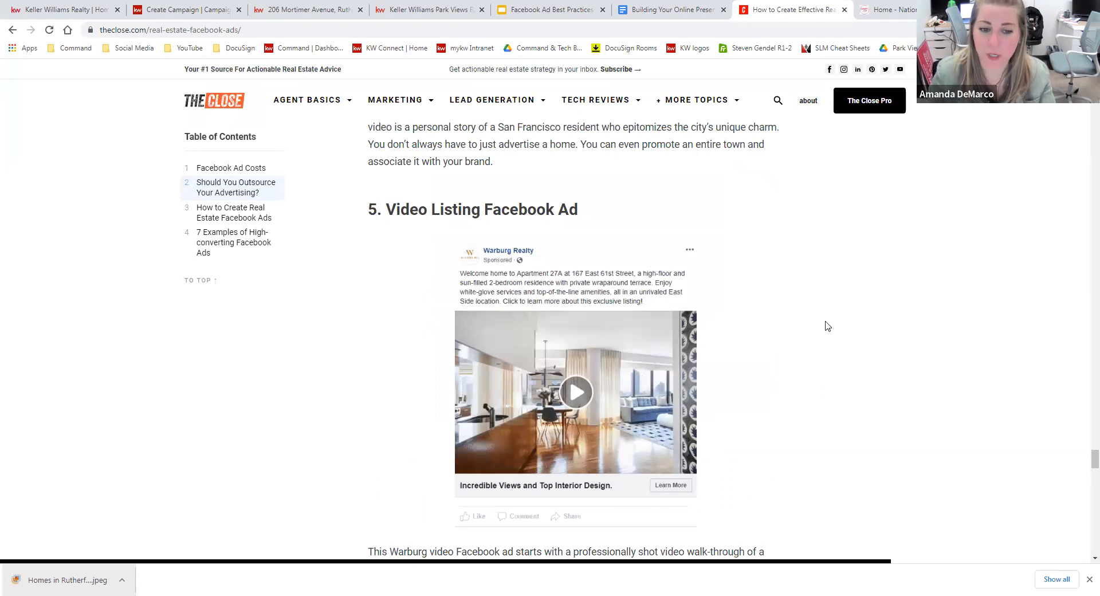
# Scroll to the Brown Harris Stevens and Agent Branding Video examples, dismissing the Run Facebook Ads popup.
pyautogui.scroll(-6, 831, 338)
pyautogui.scroll(-1, 832, 339)
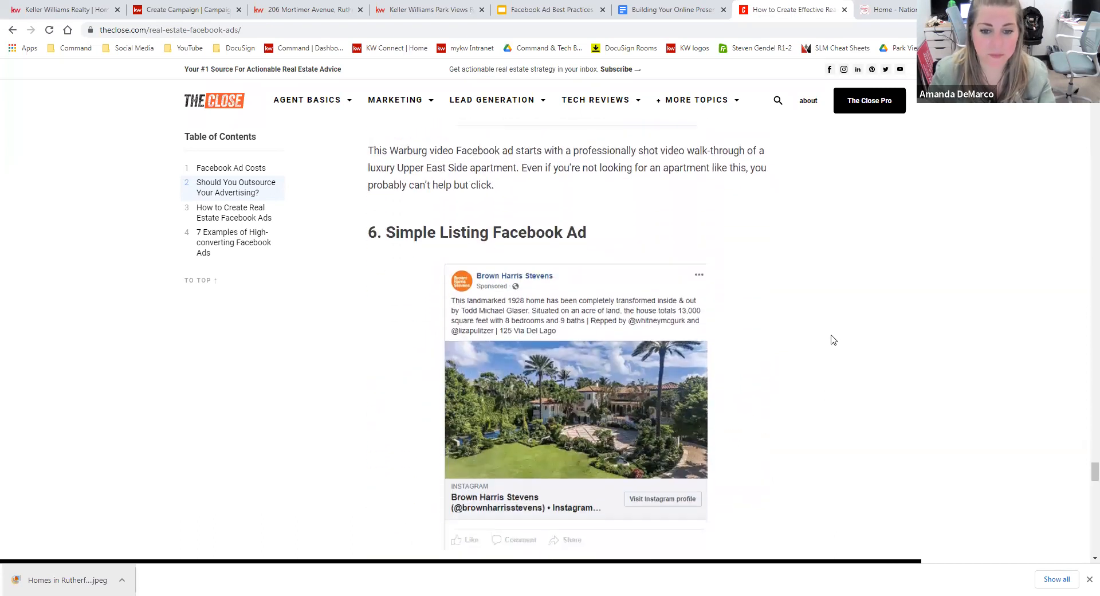
pyautogui.scroll(-7, 833, 340)
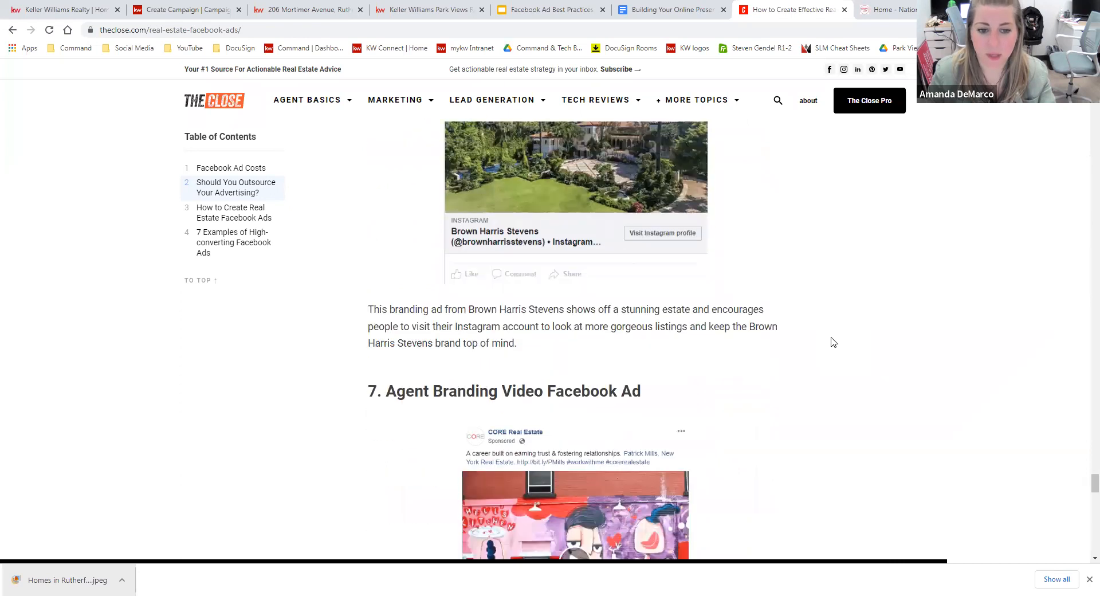
pyautogui.scroll(-2, 832, 342)
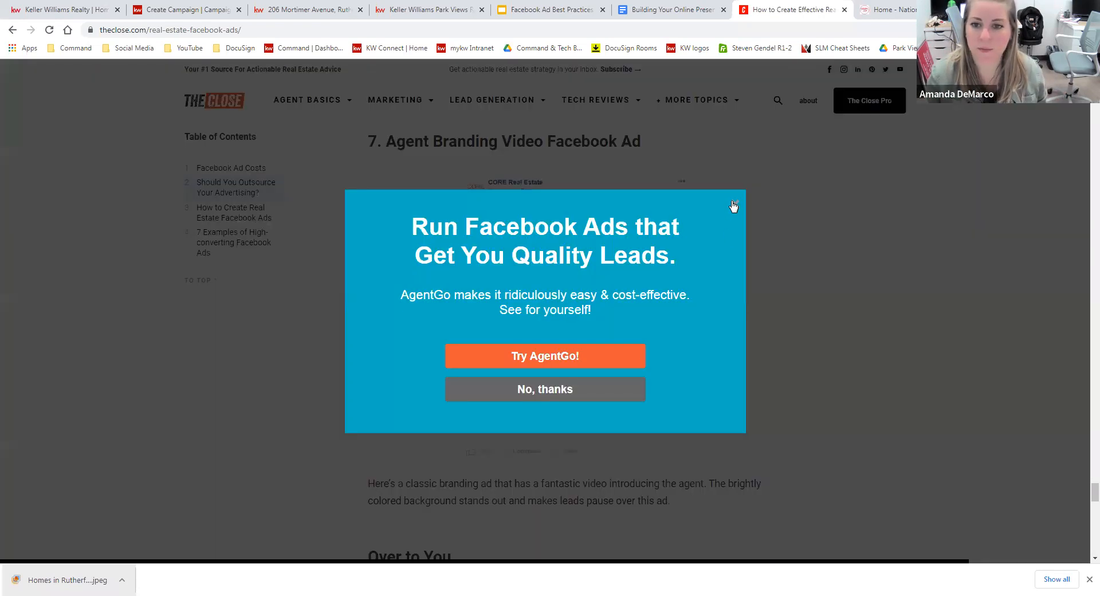
pyautogui.click(733, 207)
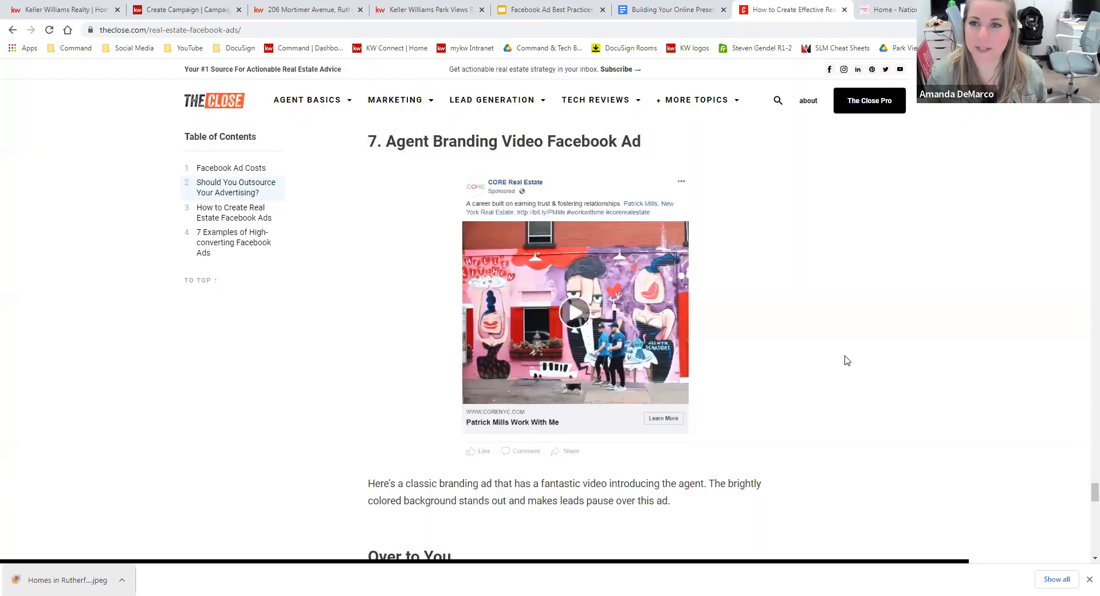